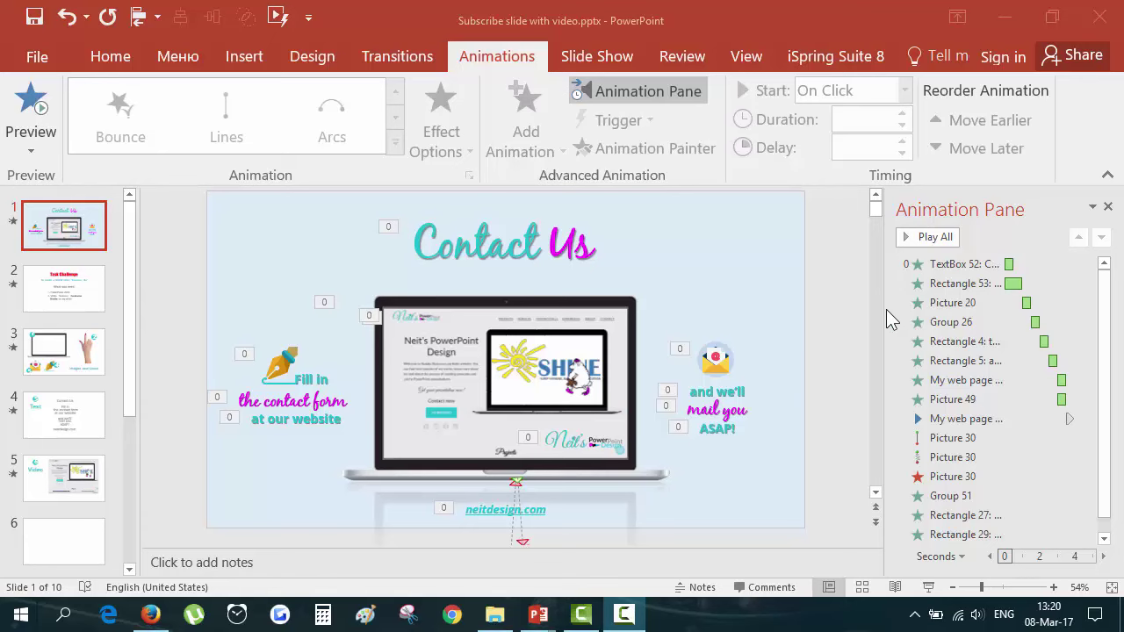
# Preview the laptop video playing on the slide, then deselect it
pyautogui.click(448, 389)
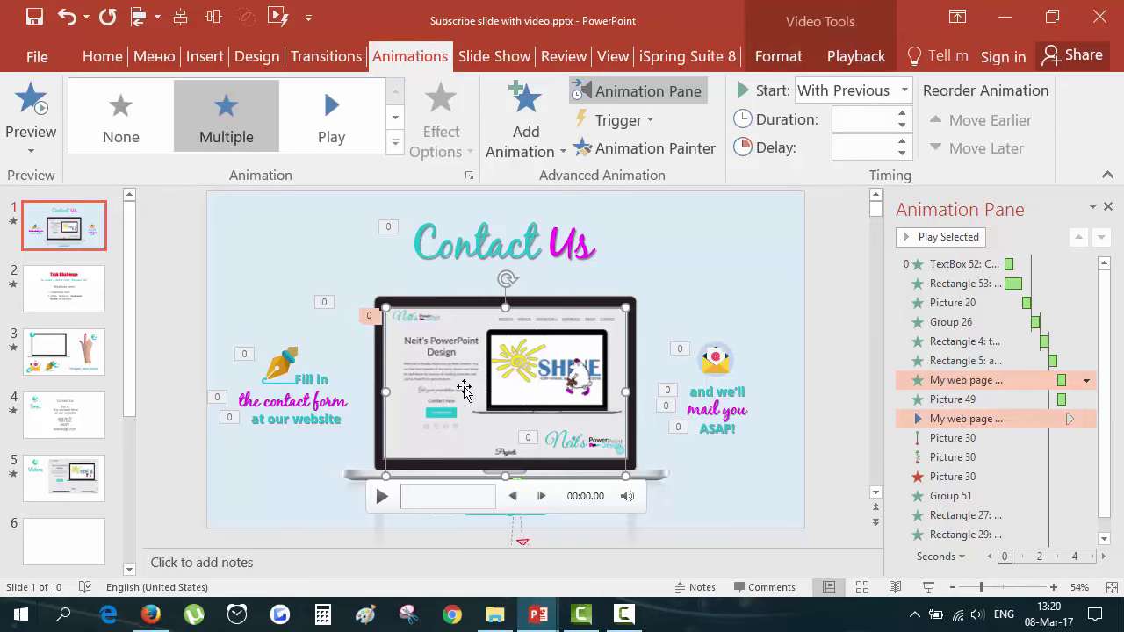
pyautogui.click(388, 499)
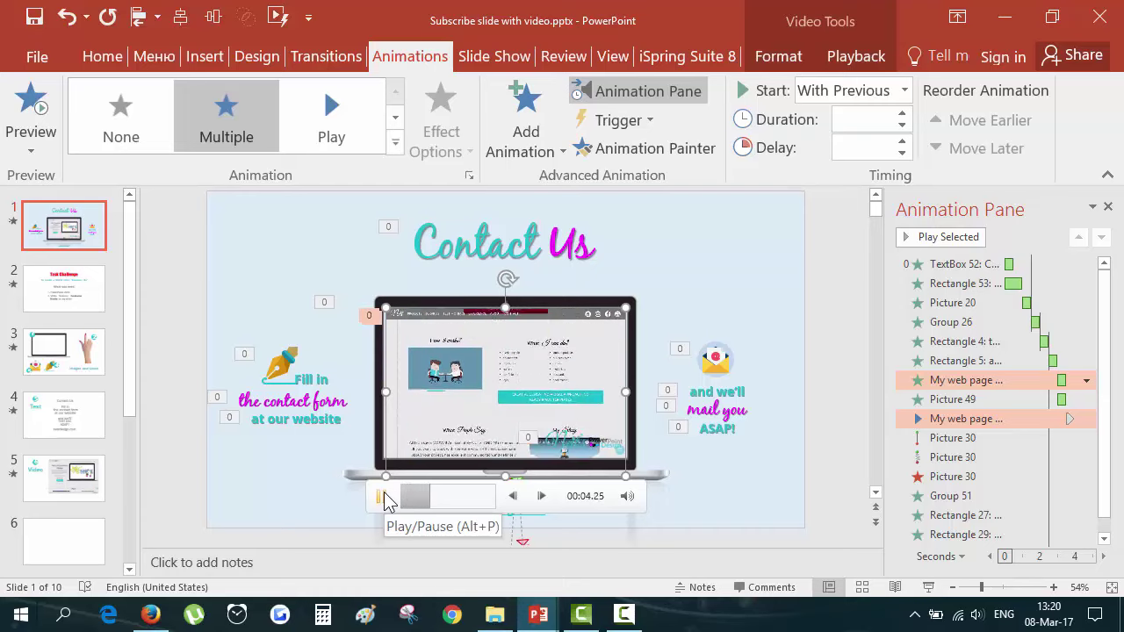
pyautogui.click(886, 330)
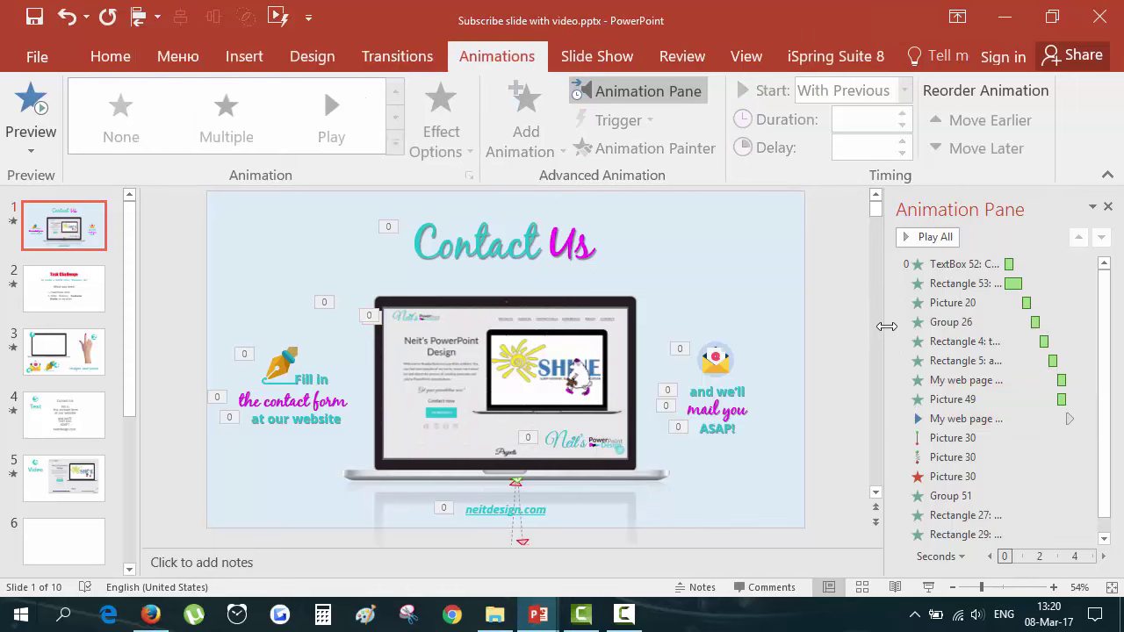
# Widen the Animation Pane so the full 16-second timeline shows, then switch to the browser
pyautogui.moveTo(889, 323); pyautogui.dragTo(668, 329)
pyautogui.scroll(-3, 492, 423)
pyautogui.scroll(3, 491, 424)
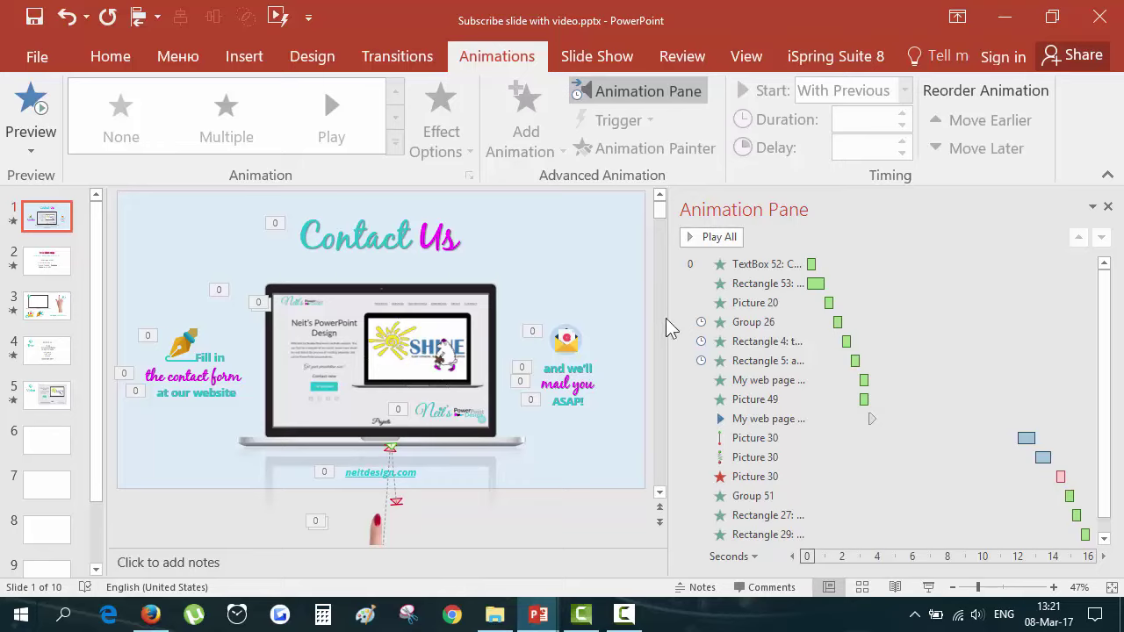
pyautogui.hotkey('alt', 'Tab')
# Look over antonbystrov.com's contact form, then switch to the Neit Design site tab
pyautogui.scroll(2, 288, 398)
pyautogui.scroll(5, 288, 398)
pyautogui.scroll(-7, 279, 352)
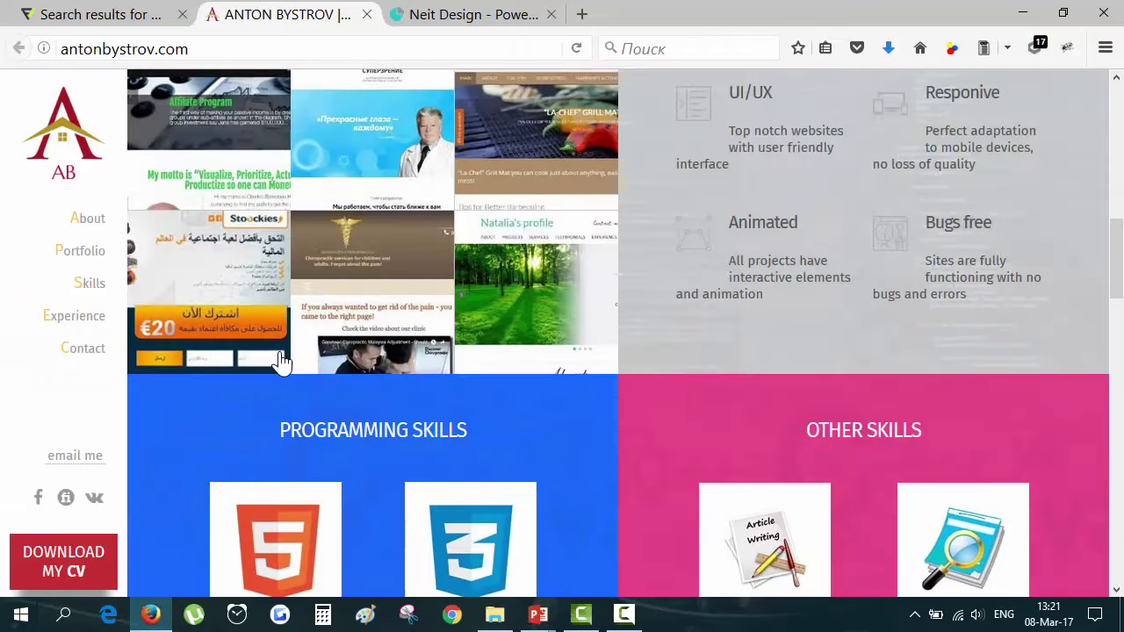
pyautogui.scroll(-3, 281, 345)
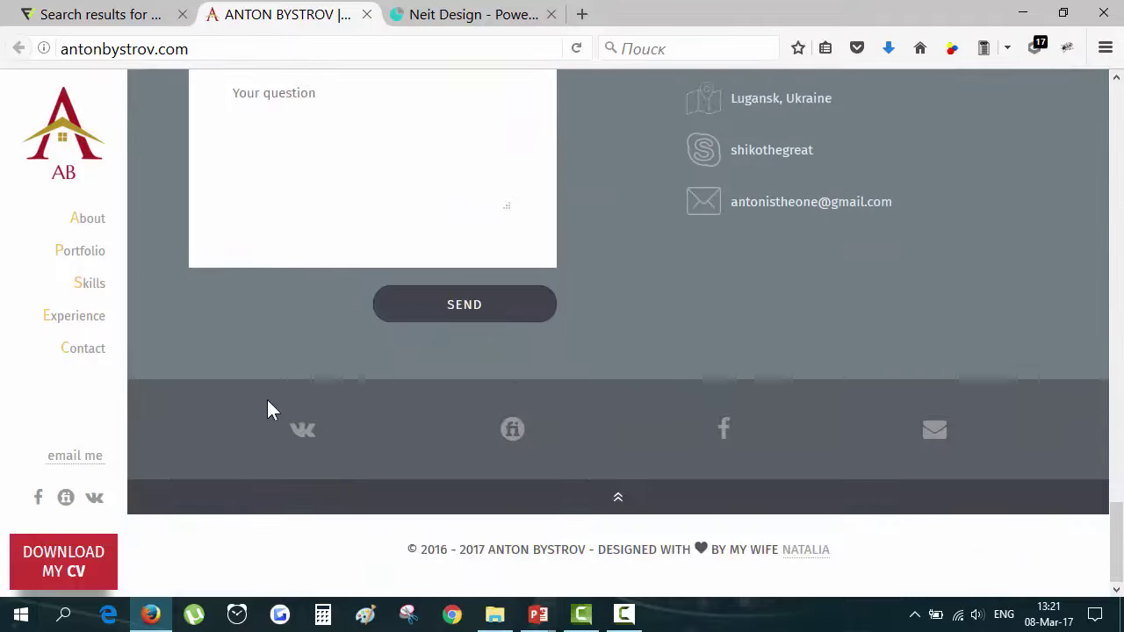
pyautogui.scroll(5, 271, 407)
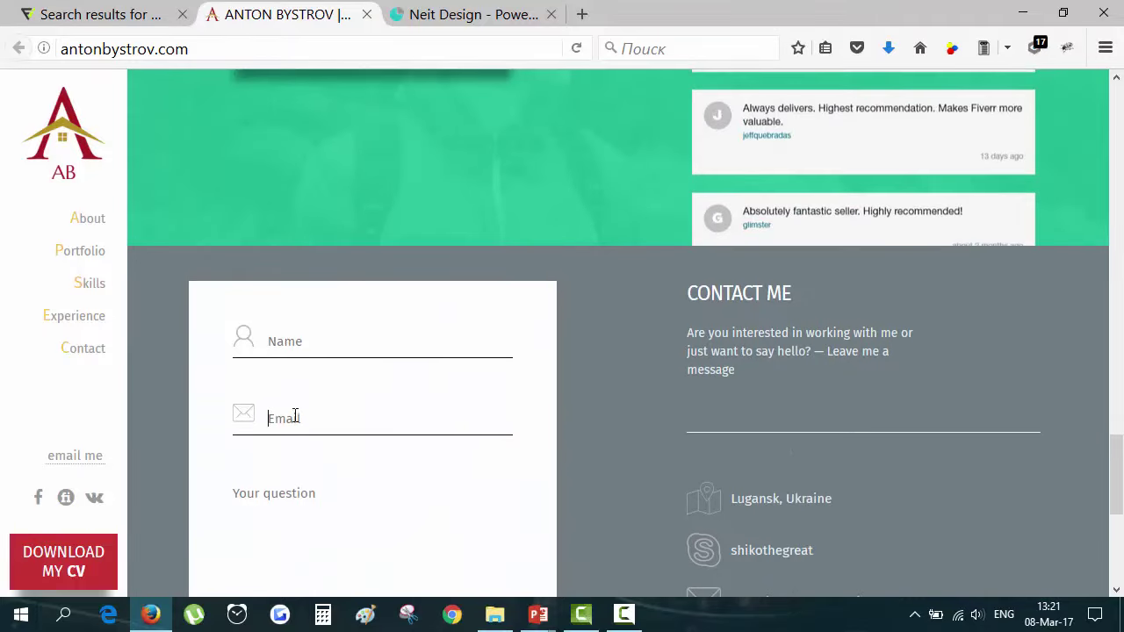
pyautogui.scroll(-3, 285, 351)
pyautogui.click(271, 205)
pyautogui.scroll(-2, 432, 322)
pyautogui.scroll(10, 527, 402)
pyautogui.scroll(-4, 570, 398)
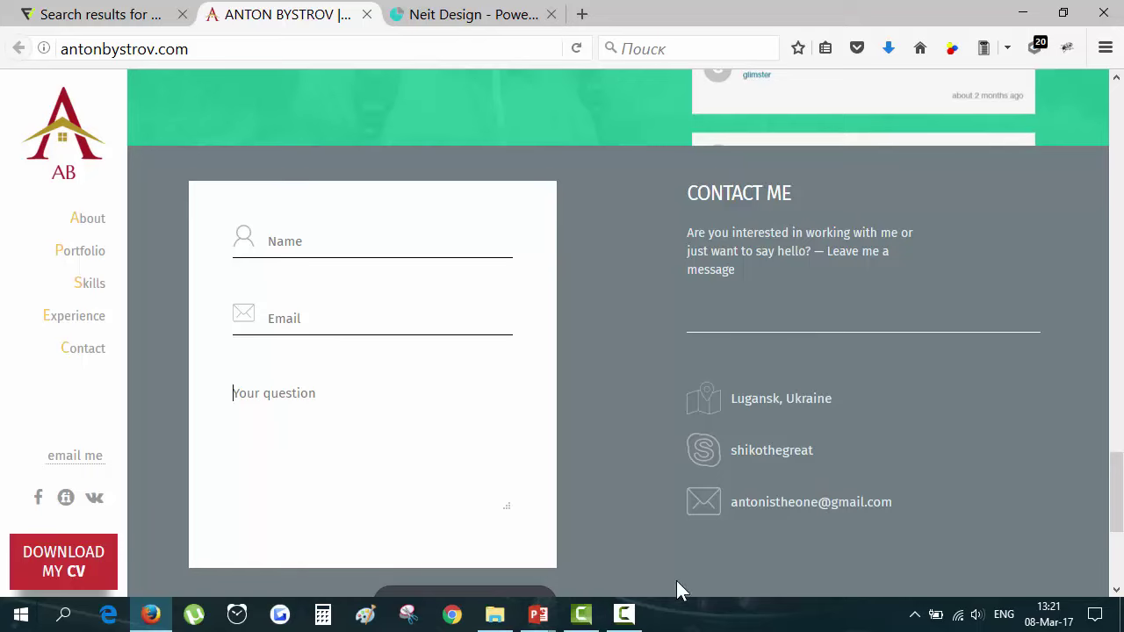
pyautogui.click(454, 12)
# Scroll neitdesign.com, open its Contact me pop-up form, and return to PowerPoint
pyautogui.moveTo(538, 615)
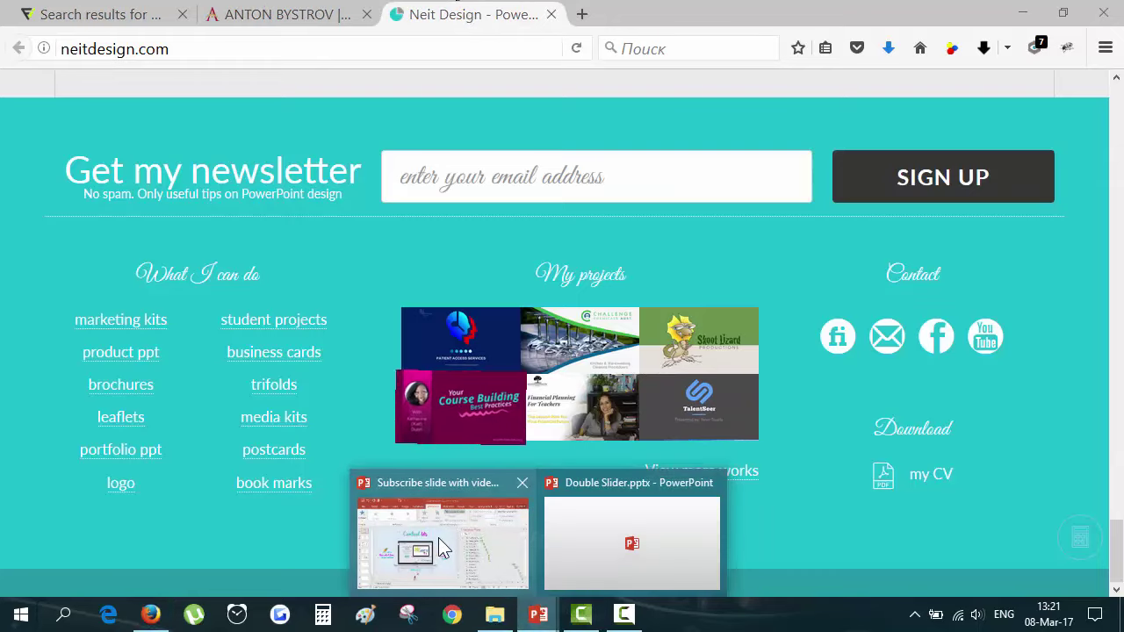
pyautogui.click(438, 538)
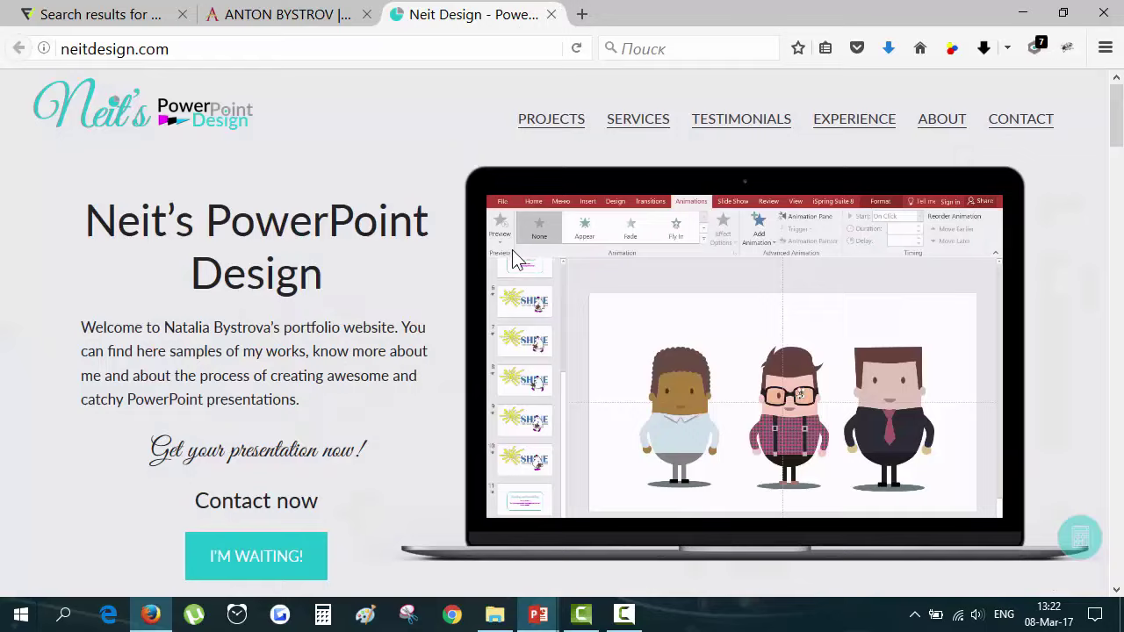
pyautogui.scroll(-10, 516, 248)
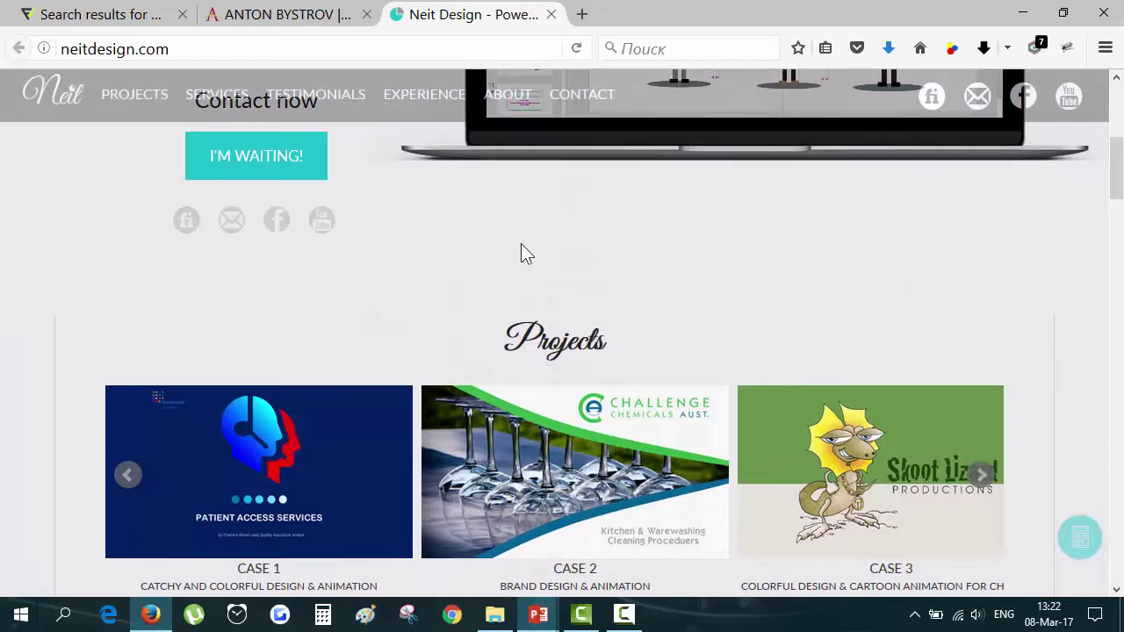
pyautogui.scroll(-15, 524, 253)
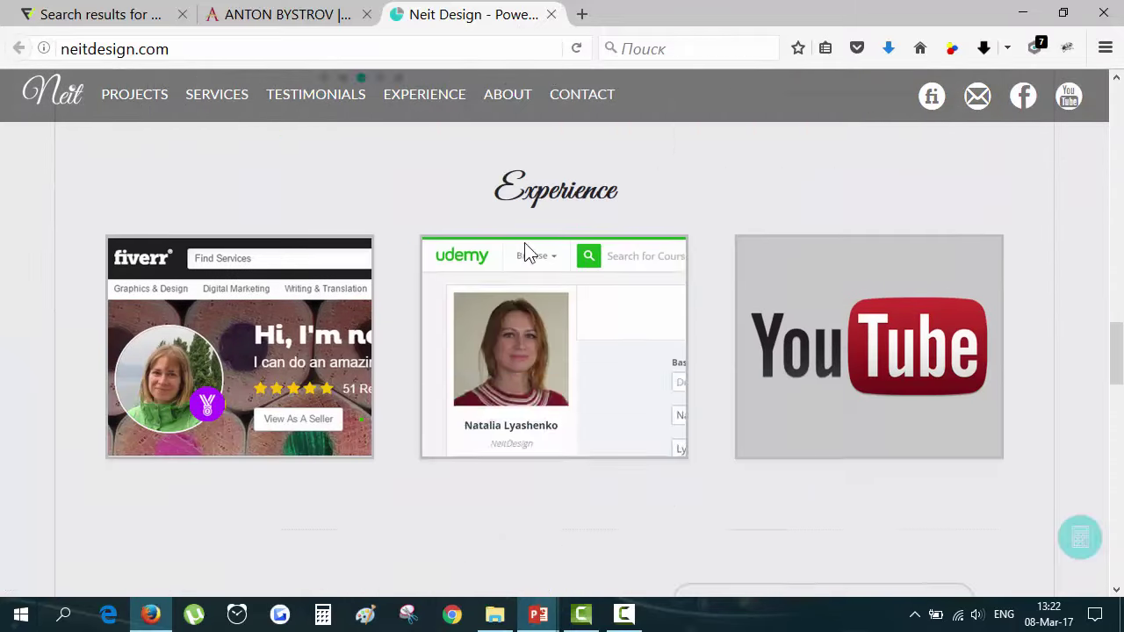
pyautogui.scroll(-6, 487, 336)
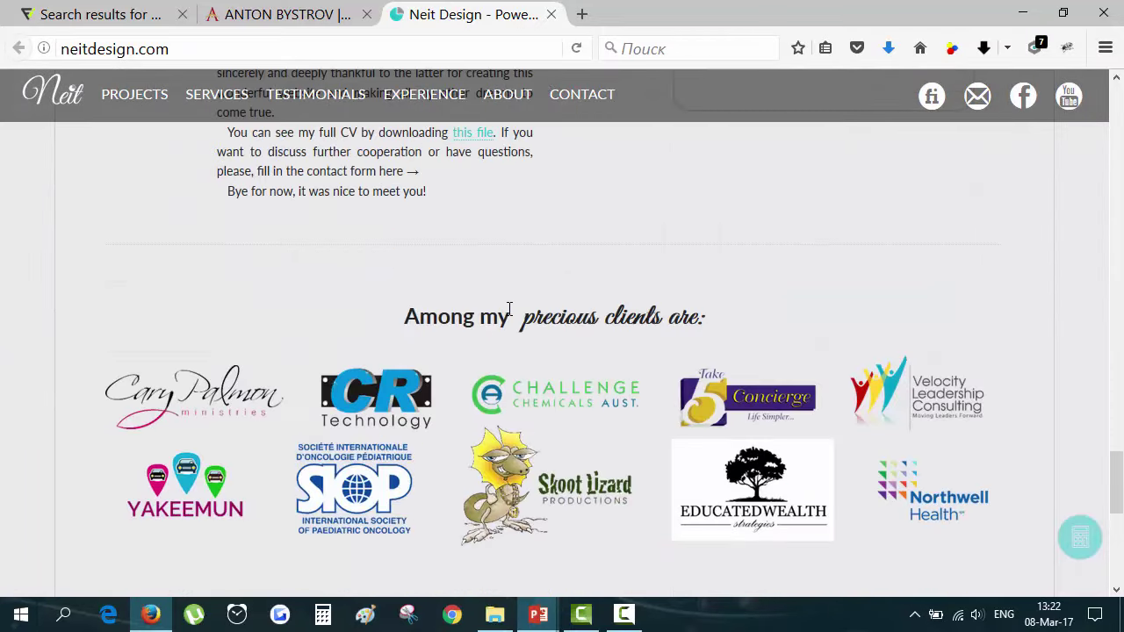
pyautogui.scroll(-5, 504, 307)
pyautogui.scroll(10, 631, 497)
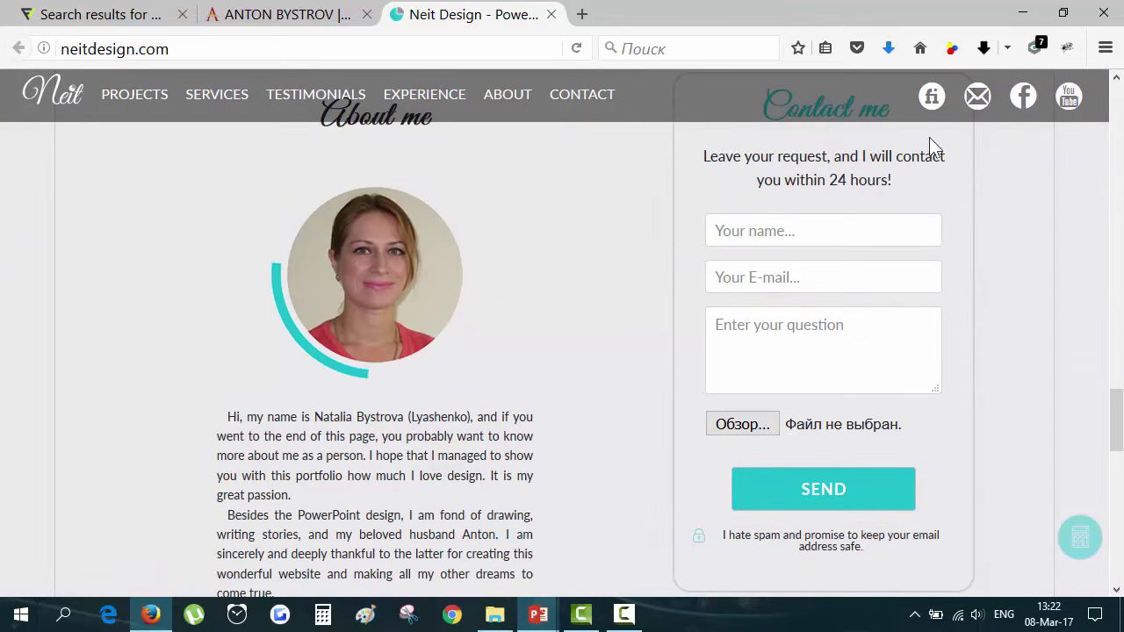
pyautogui.click(980, 99)
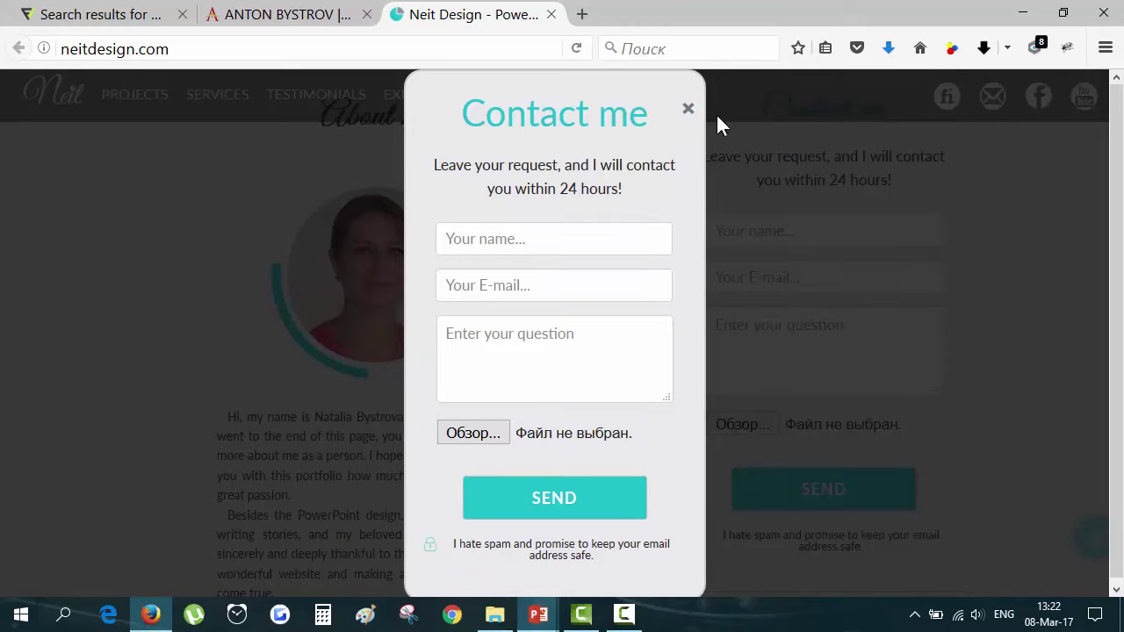
pyautogui.hotkey('alt', 'Tab')
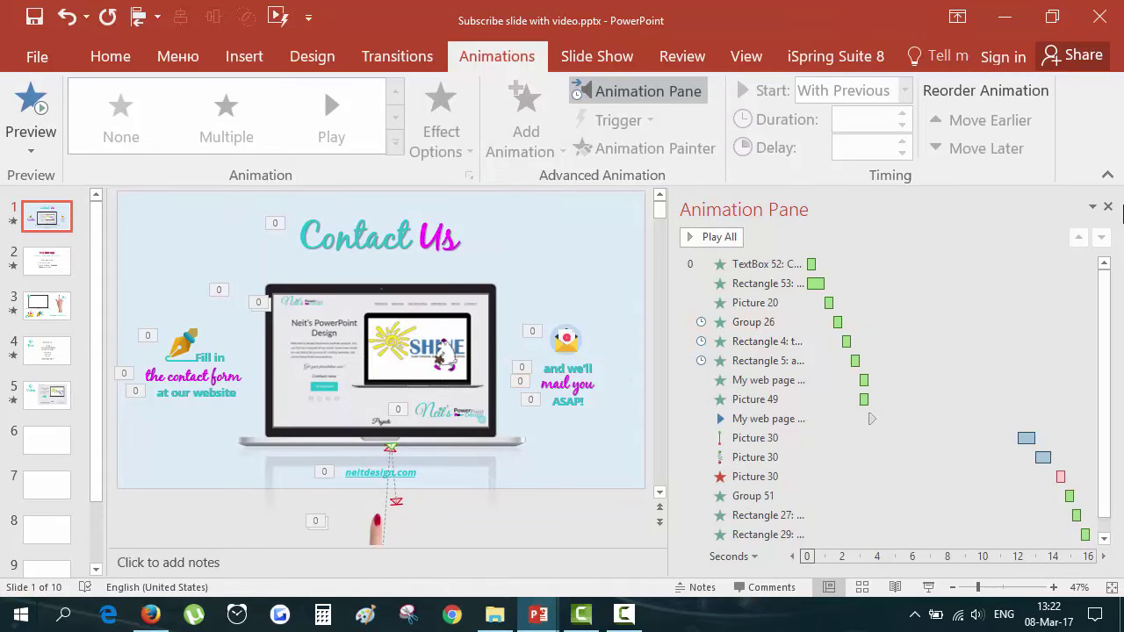
# Close the Animation Pane and start the slide show from the current slide
pyautogui.click(1108, 206)
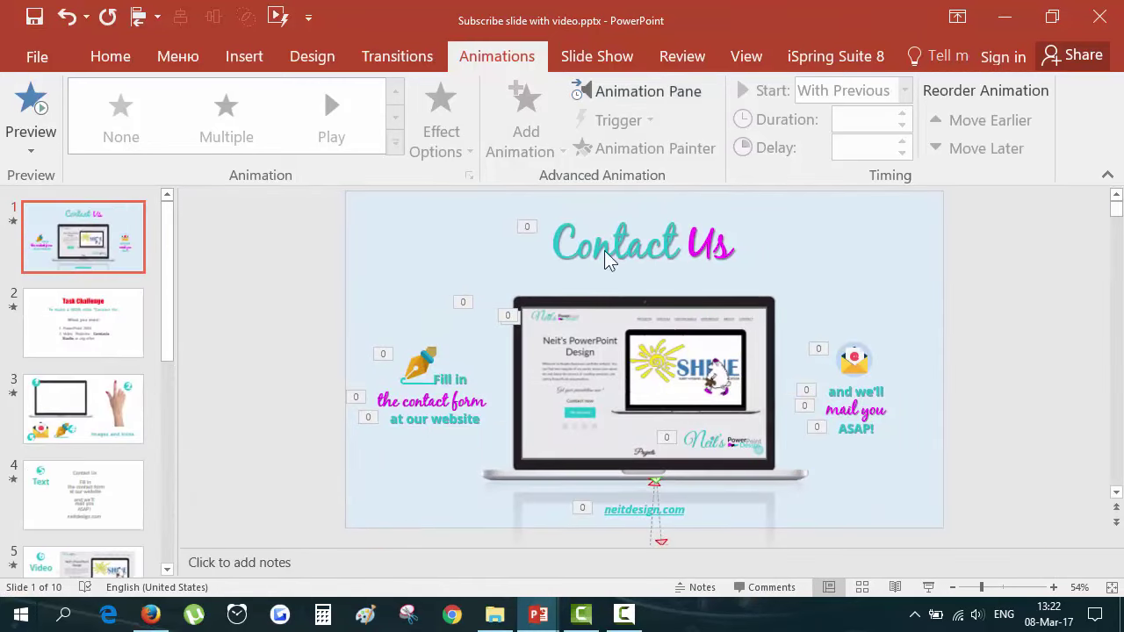
pyautogui.click(585, 60)
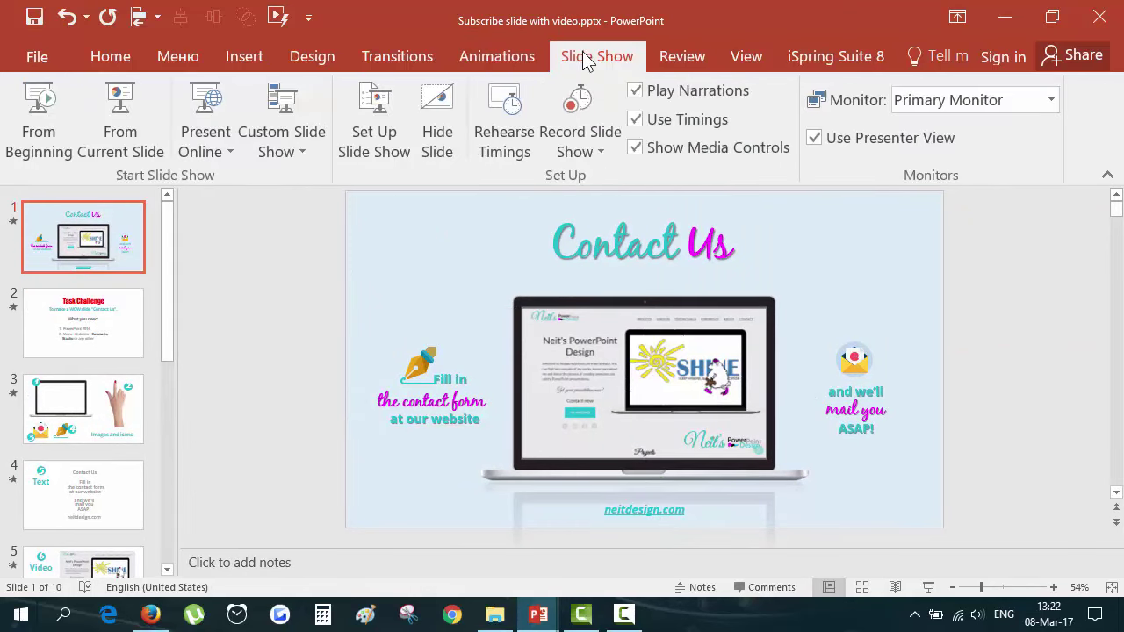
pyautogui.click(121, 107)
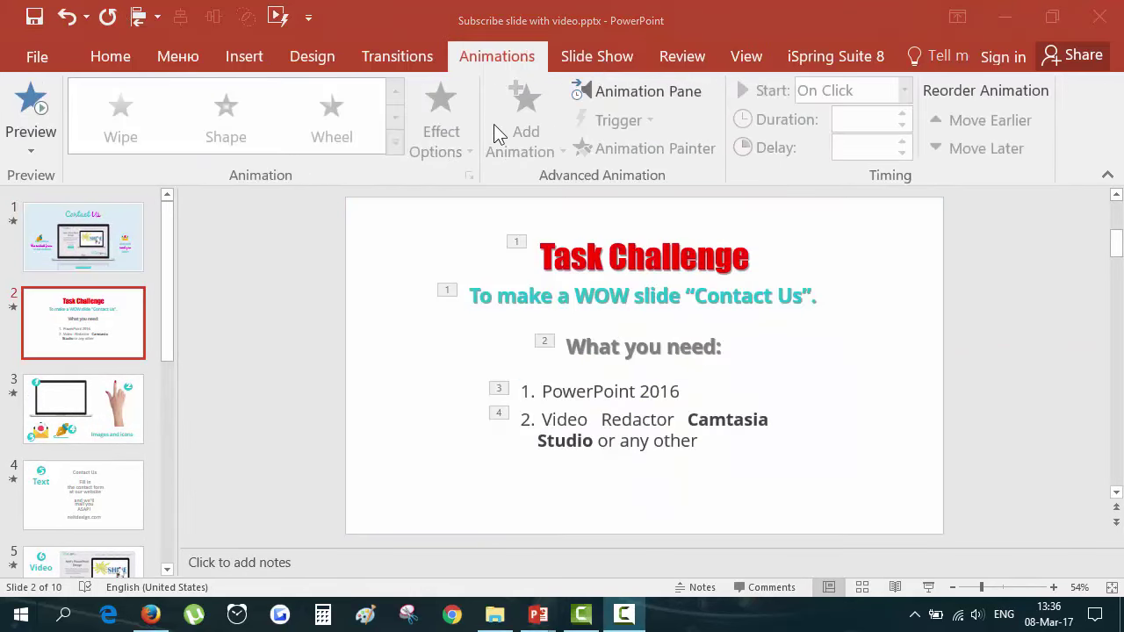
pyautogui.click(588, 56)
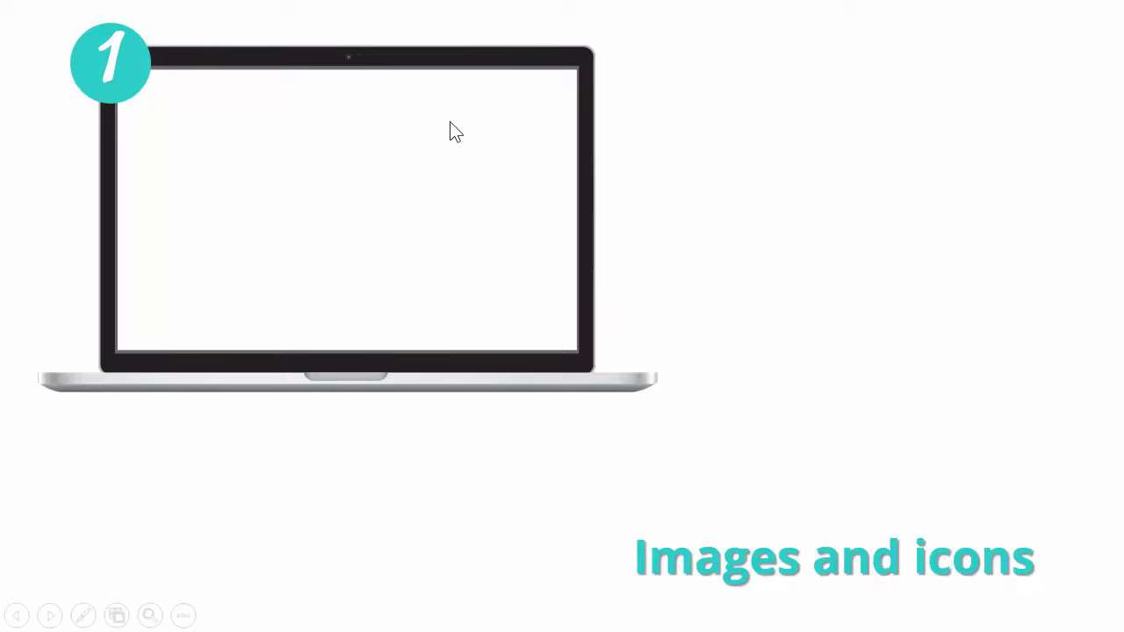
# Reveal the hand picture (badge 2) and then the envelope icon (badge 3)
pyautogui.click(397, 307)
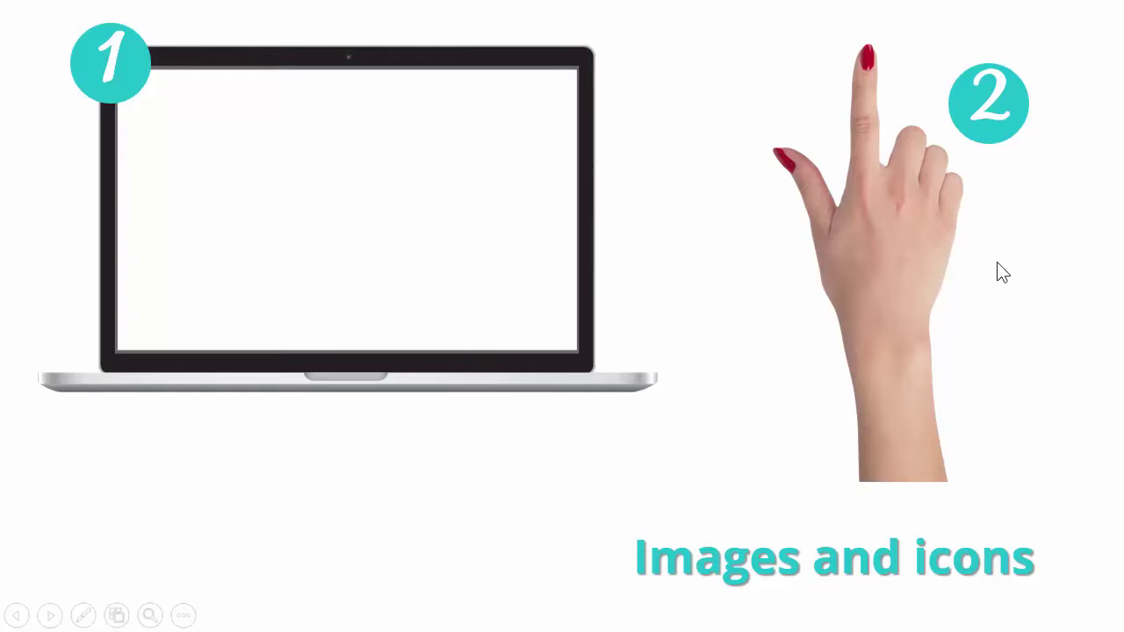
pyautogui.click(703, 334)
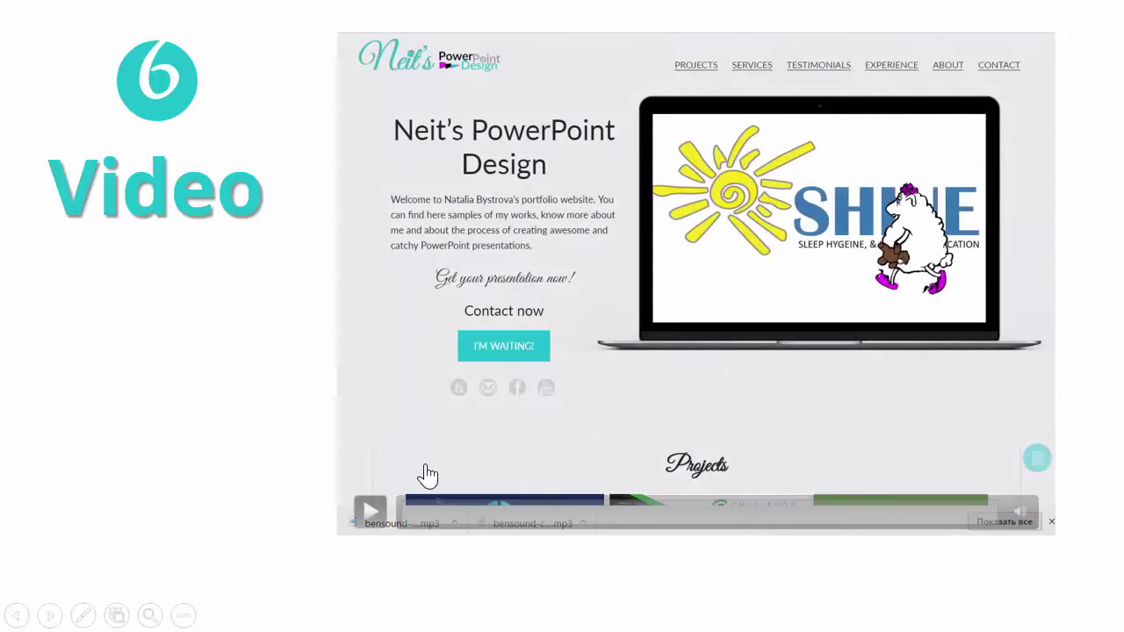
# Play the embedded website screen recording on the Video slide
pyautogui.moveTo(437, 486)
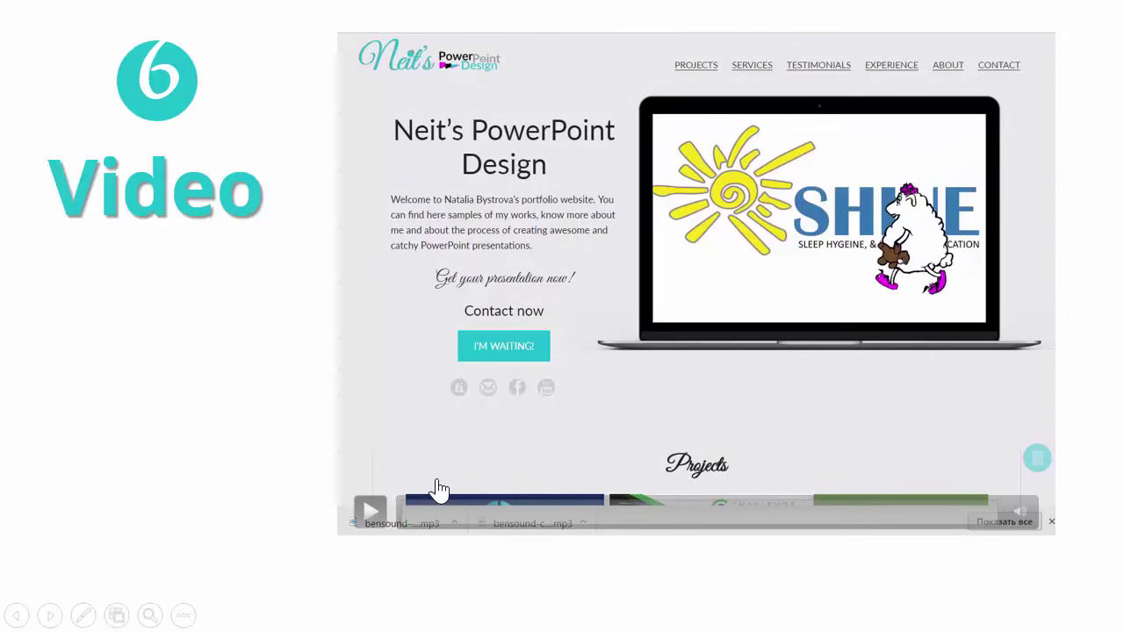
pyautogui.click(374, 514)
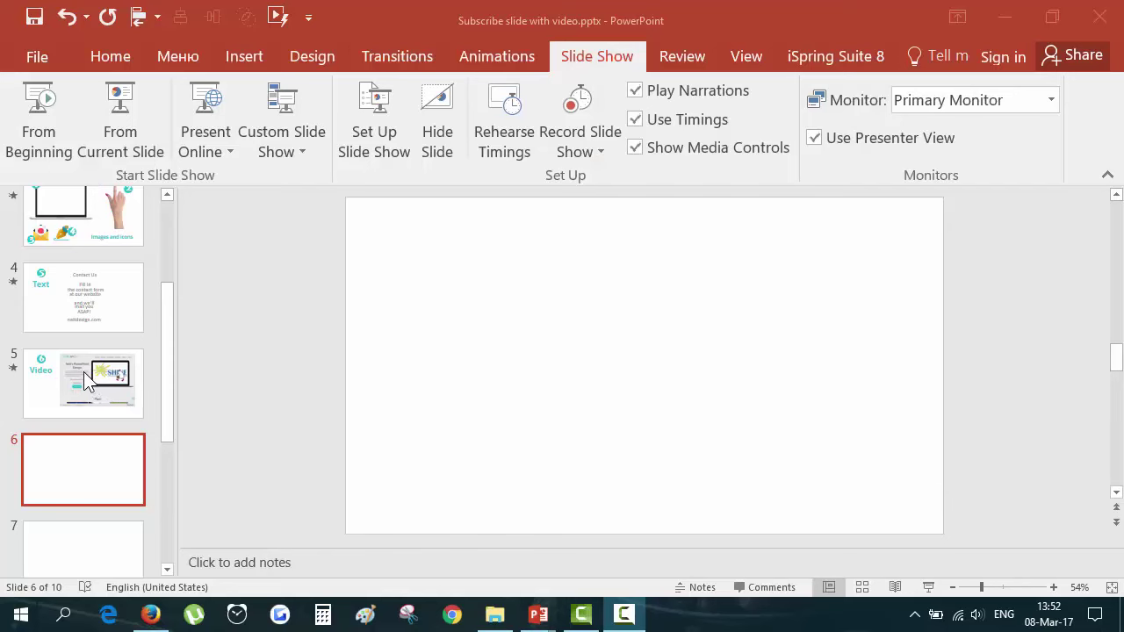
# Paste the laptop picture from slide 3 onto slide 6 without its 1 badge and reposition it
pyautogui.scroll(3, 83, 372)
pyautogui.click(89, 334)
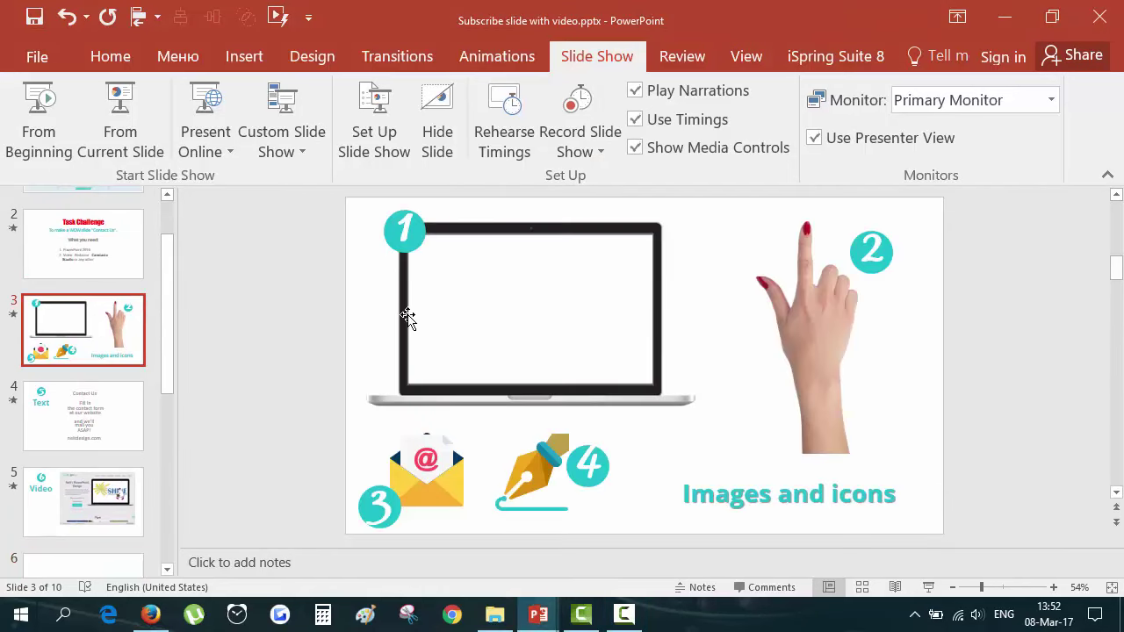
pyautogui.click(408, 318)
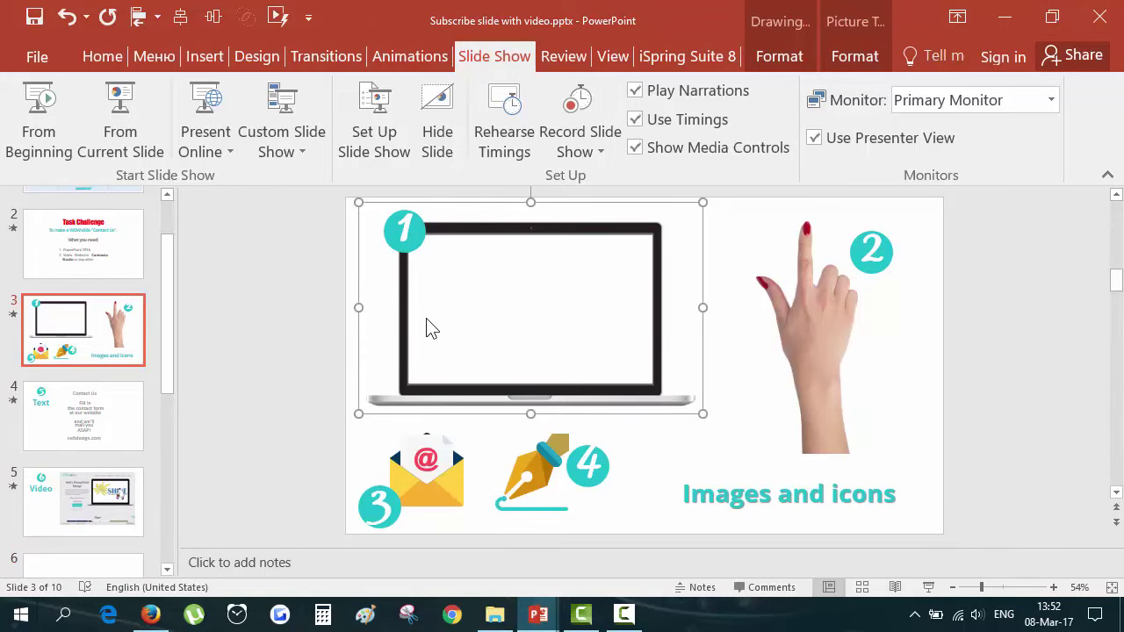
pyautogui.press('pagedown')
pyautogui.press('pagedown')
pyautogui.press('pagedown')
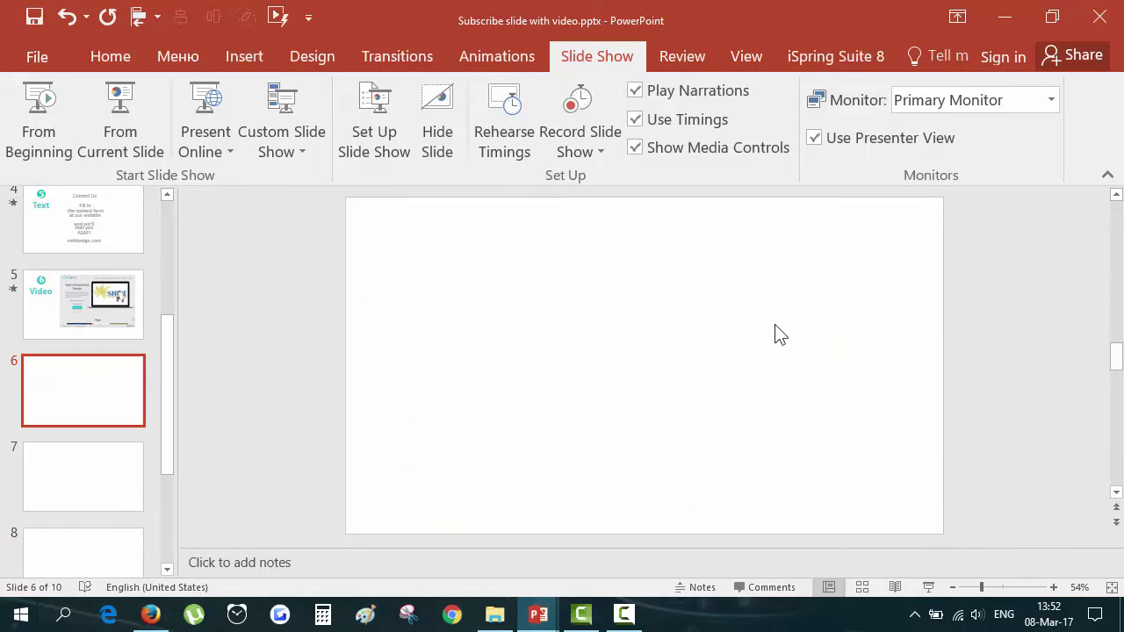
pyautogui.hotkey('ctrl', 'v')
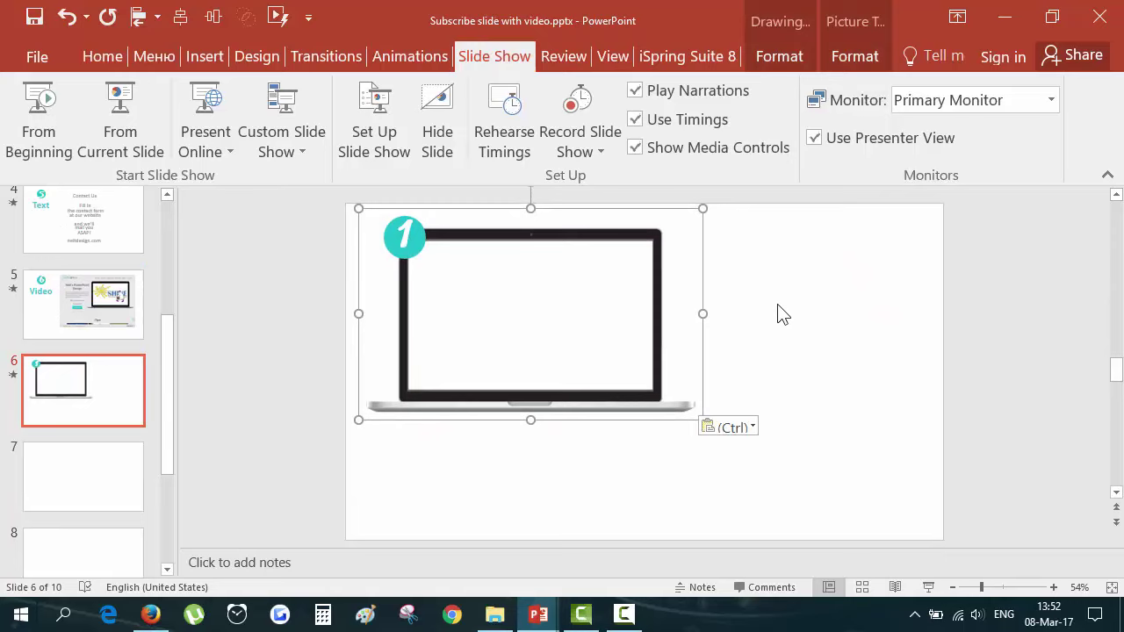
pyautogui.hotkey('ctrl', 'z')
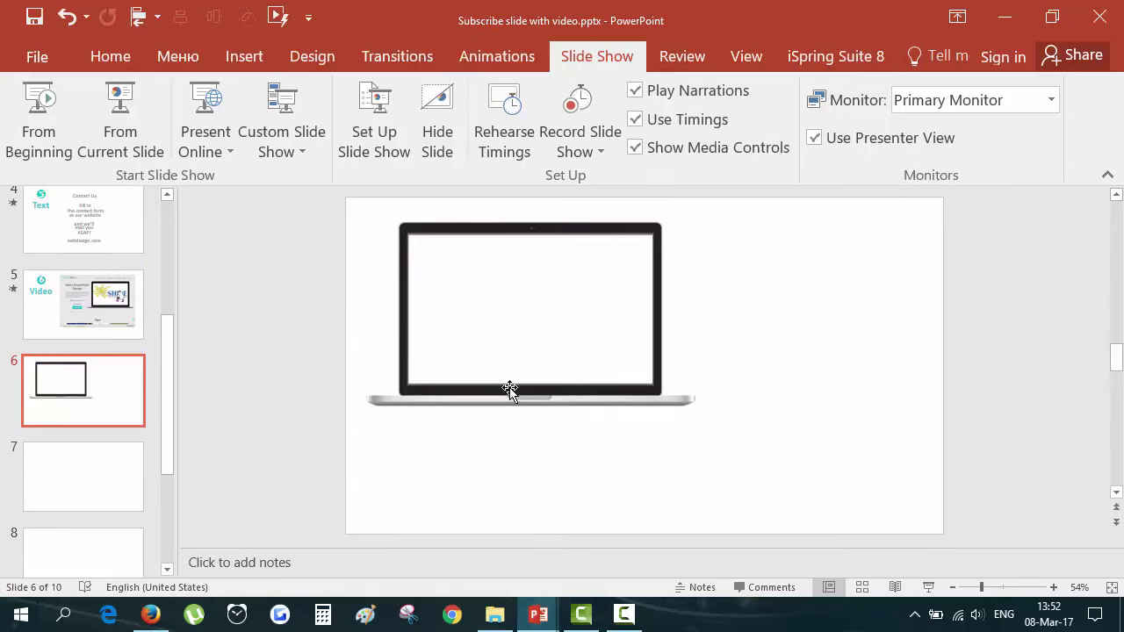
pyautogui.hotkey('ctrl', 'z')
pyautogui.moveTo(608, 438); pyautogui.dragTo(632, 475)
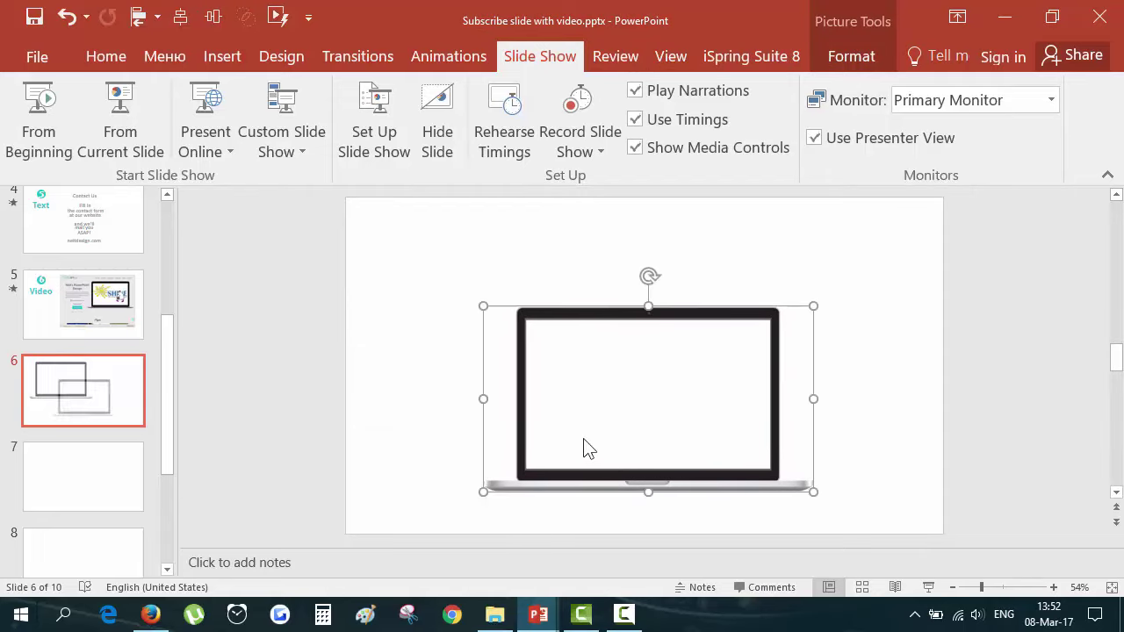
# Centre the laptop horizontally on slide 6 with Align Center
pyautogui.click(857, 55)
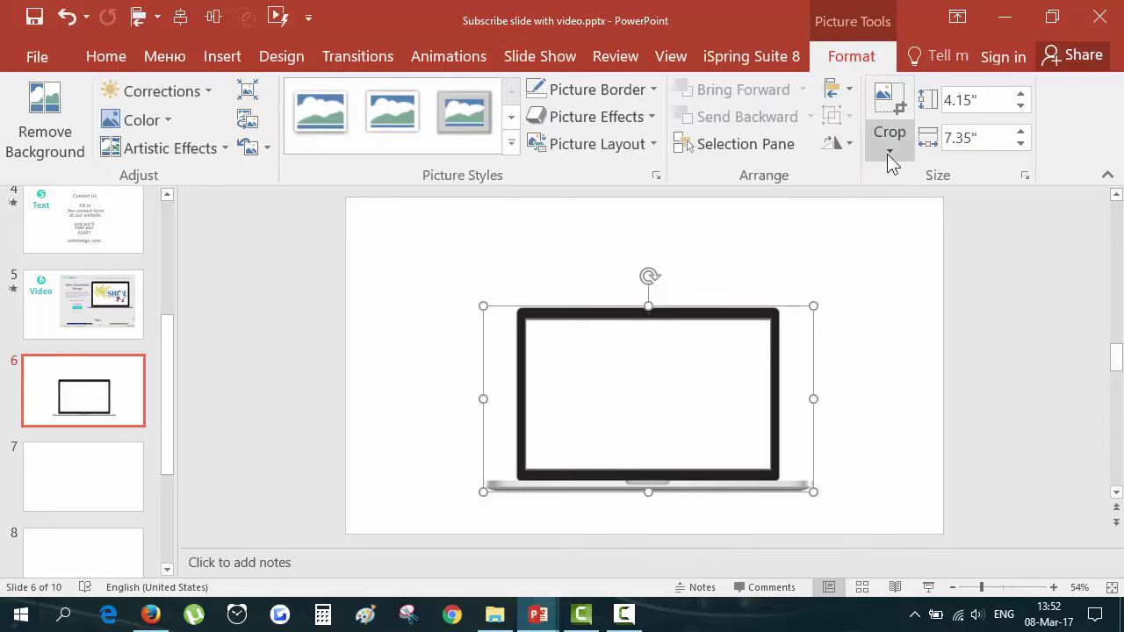
pyautogui.click(850, 91)
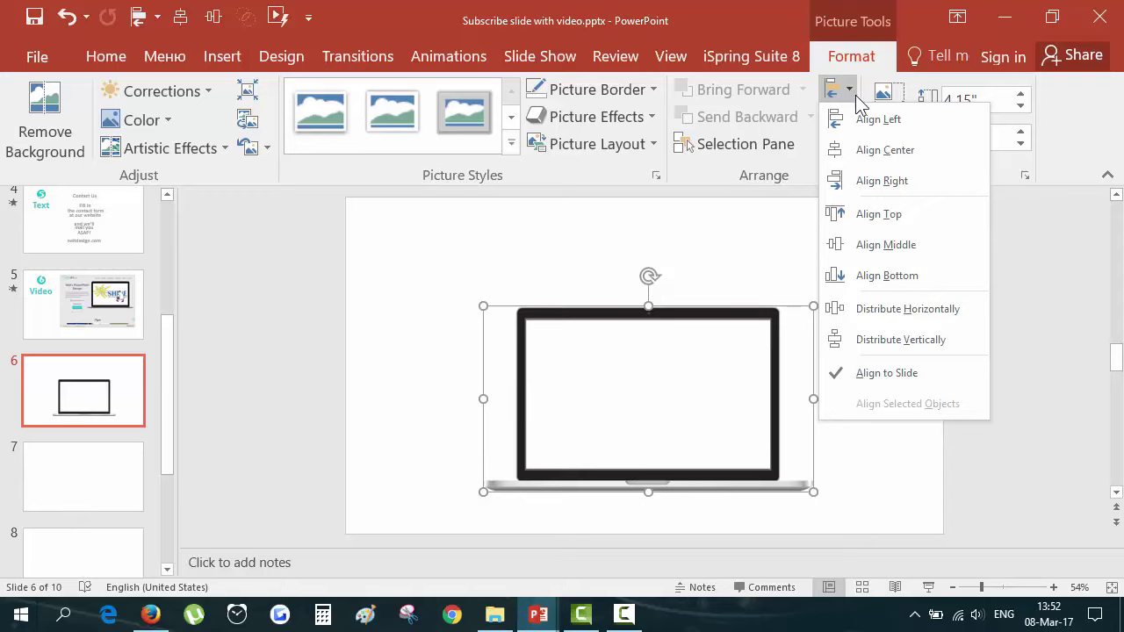
pyautogui.click(877, 156)
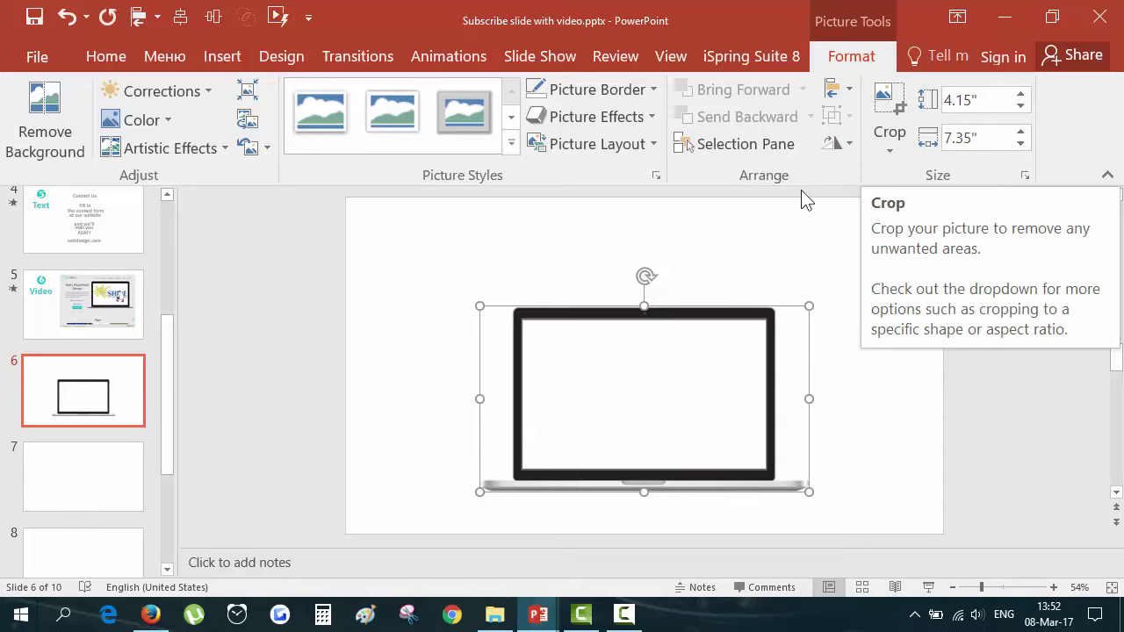
pyautogui.click(330, 372)
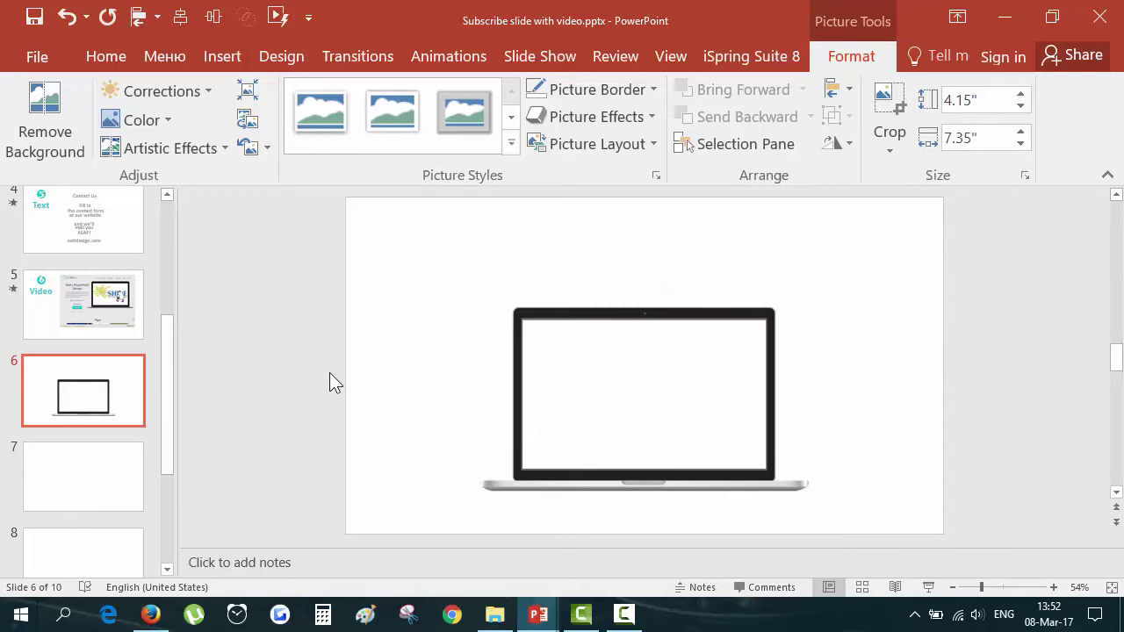
pyautogui.scroll(5, 124, 310)
# Fill slide 6's background with the light blue sampled from slide 1 via Eyedropper
pyautogui.scroll(1, 124, 310)
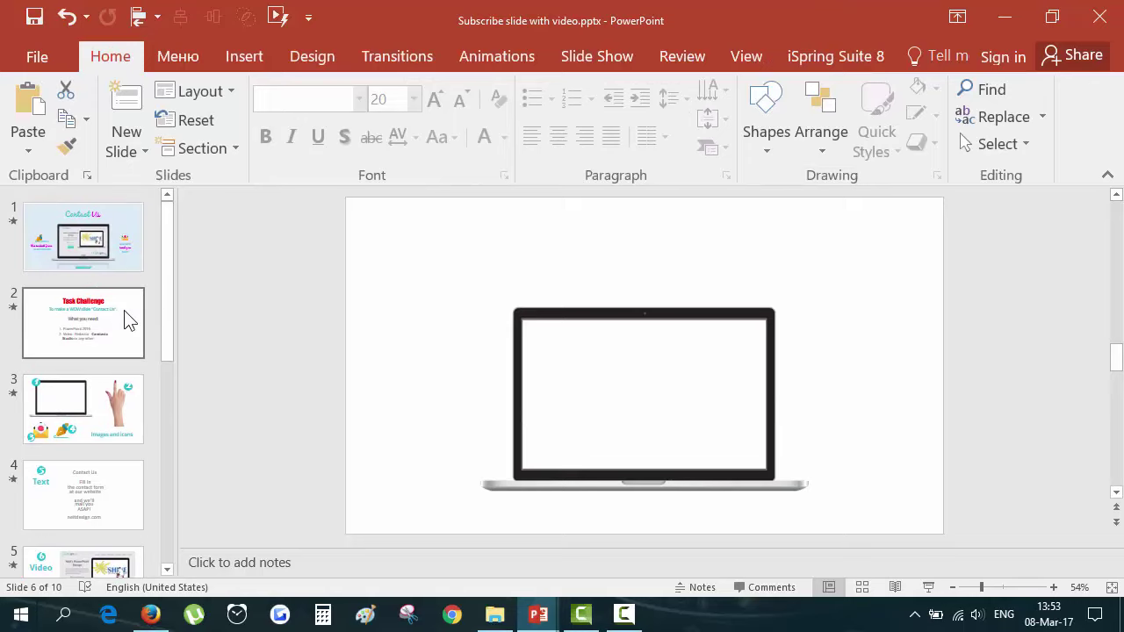
pyautogui.rightClick(434, 374)
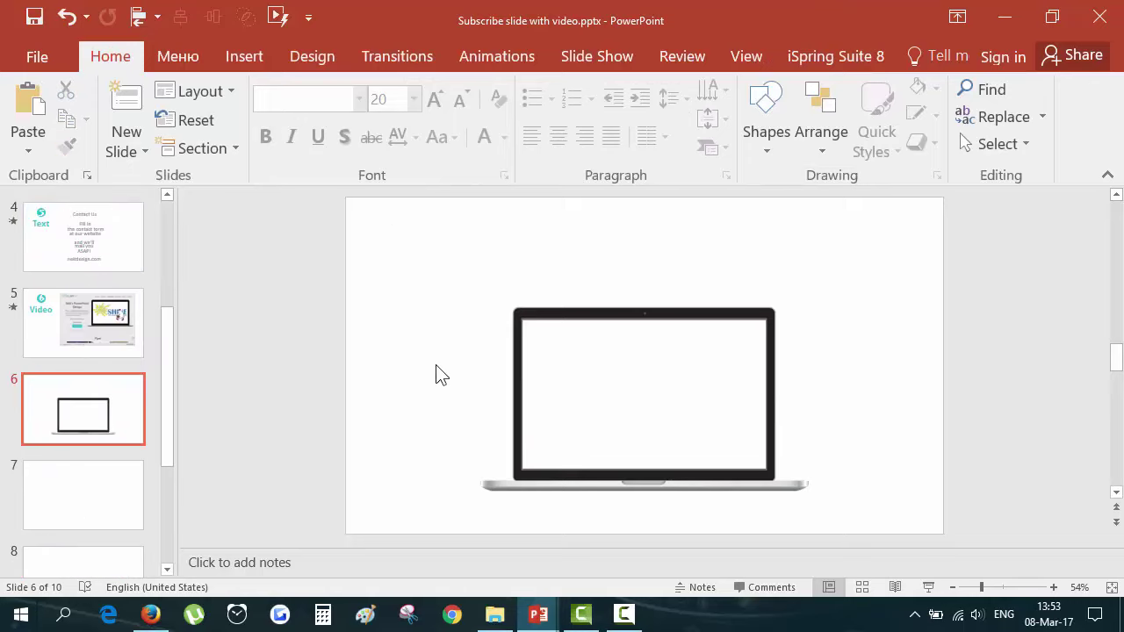
pyautogui.scroll(3, 87, 299)
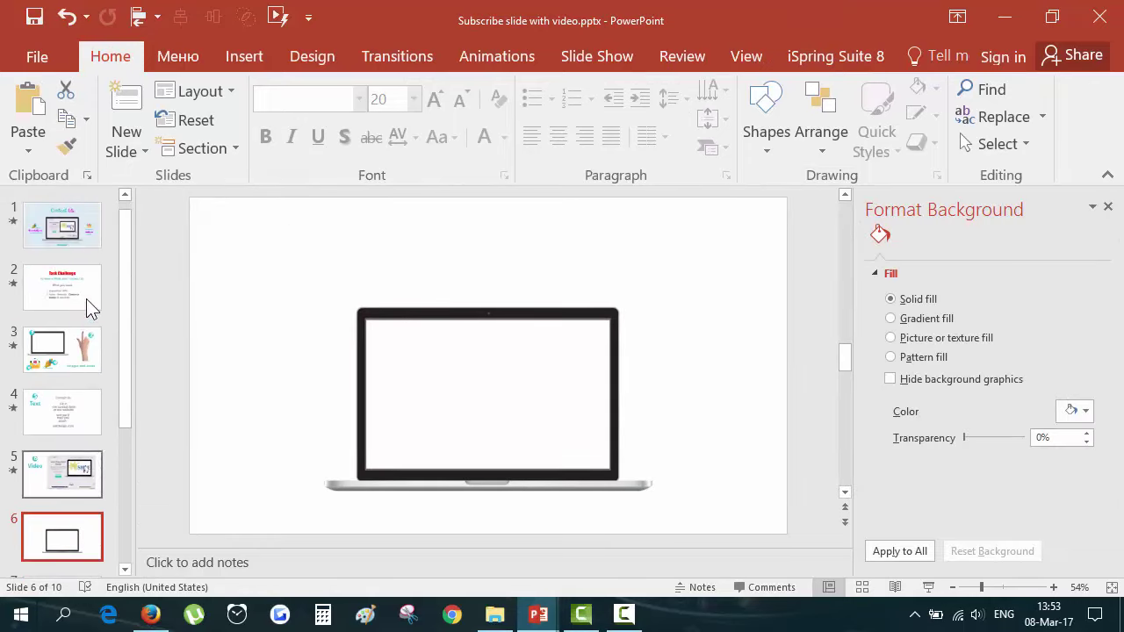
pyautogui.click(1086, 413)
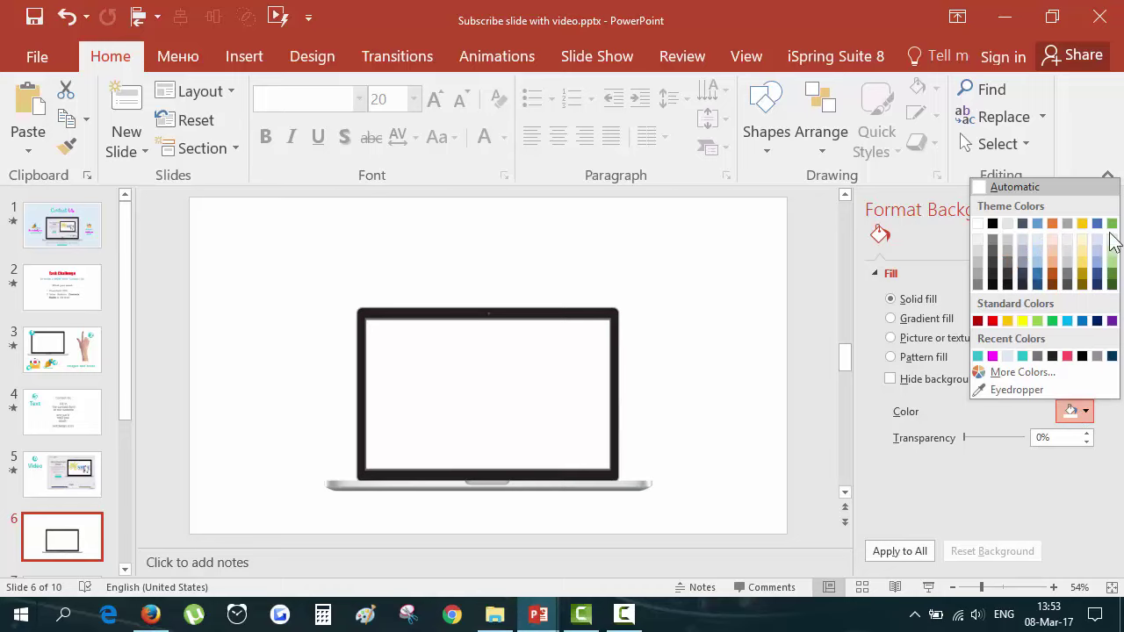
pyautogui.click(1019, 390)
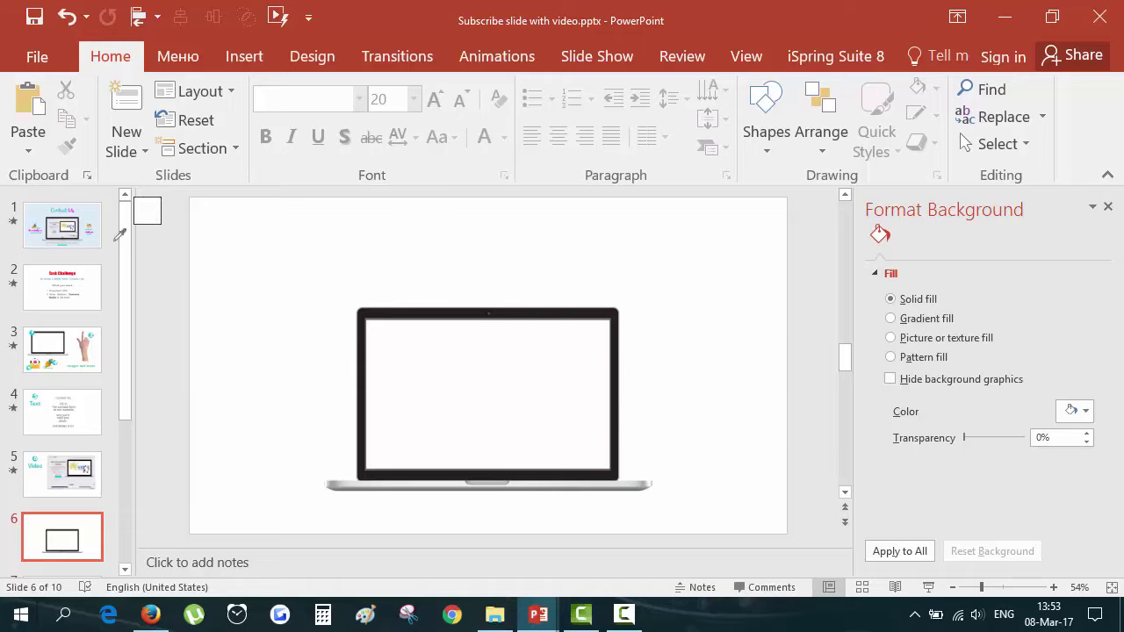
pyautogui.click(89, 217)
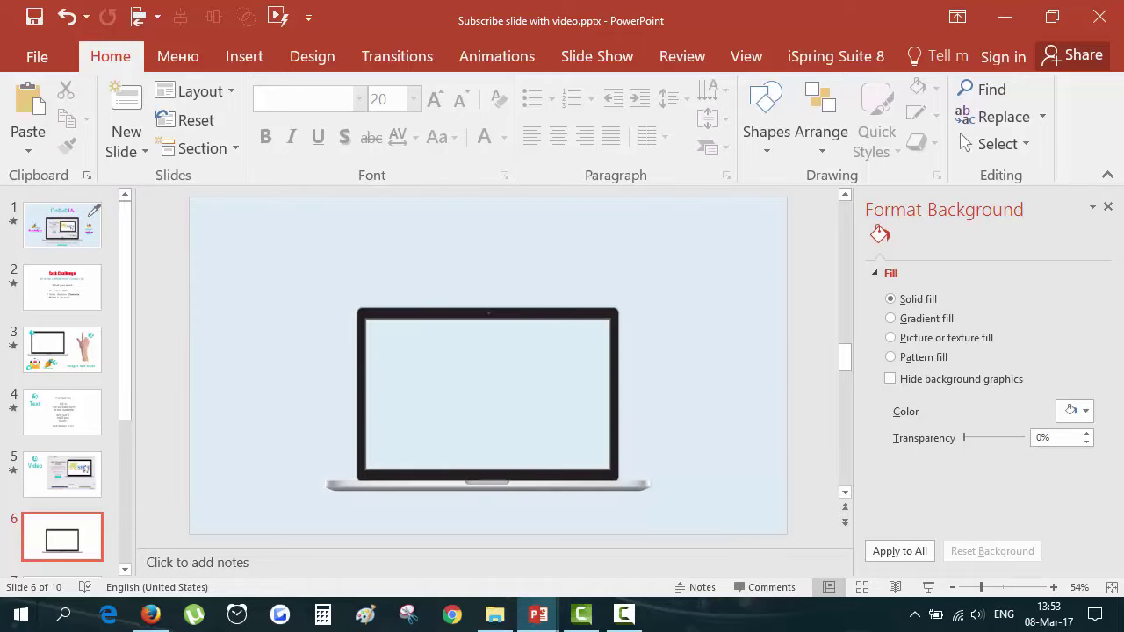
# Cancel a second eyedropper attempt and return to the Contact Us slide
pyautogui.click(1086, 411)
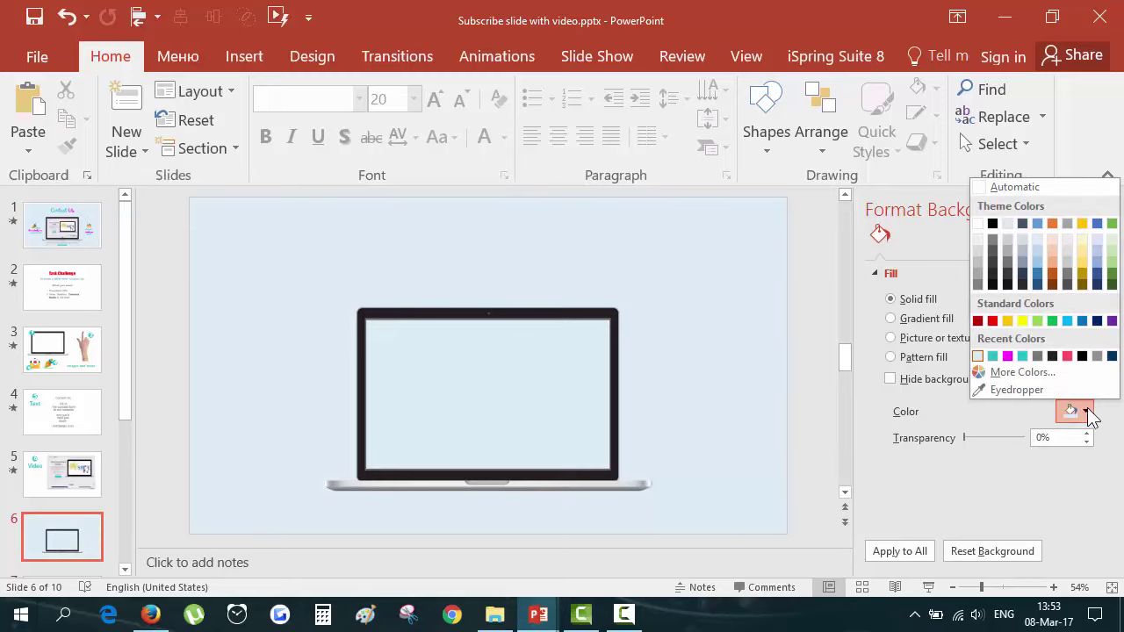
pyautogui.click(1011, 390)
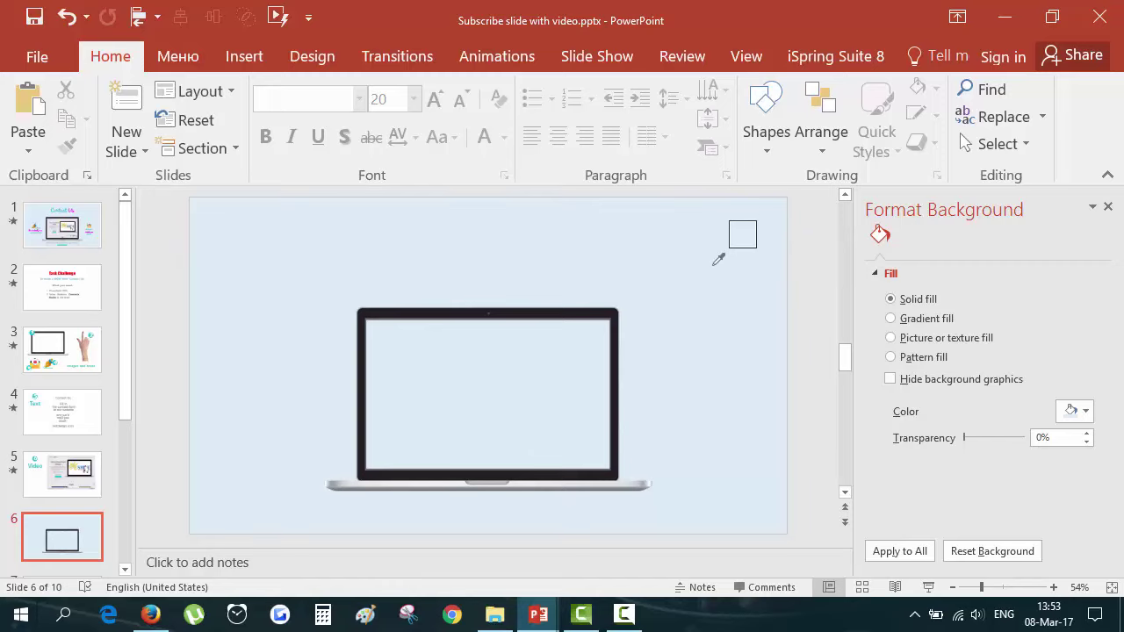
pyautogui.moveTo(718, 259)
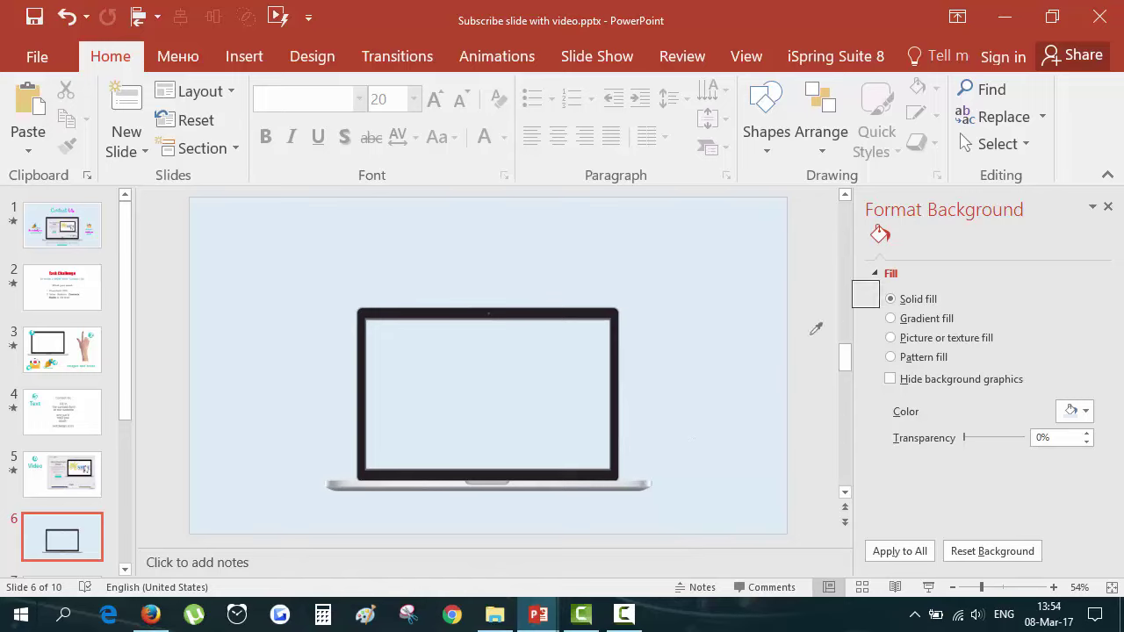
pyautogui.press('Escape')
pyautogui.scroll(-2, 56, 411)
pyautogui.scroll(2, 56, 417)
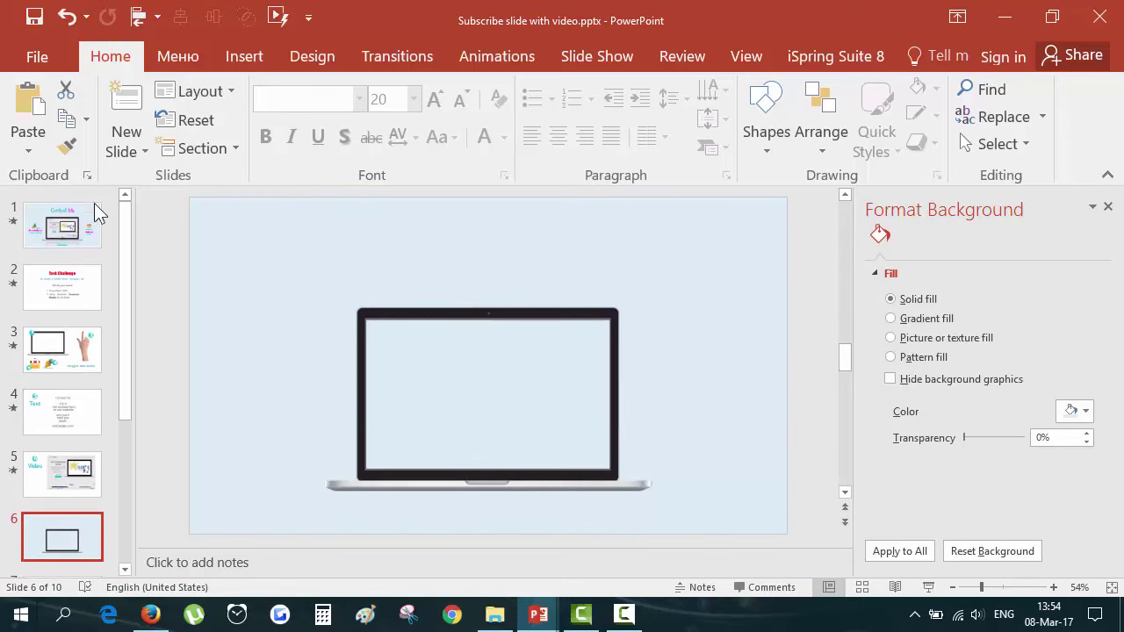
pyautogui.click(88, 230)
# Paste the Neit's PowerPoint Design logo onto slide 6 at the laptop screen's lower right
pyautogui.click(571, 445)
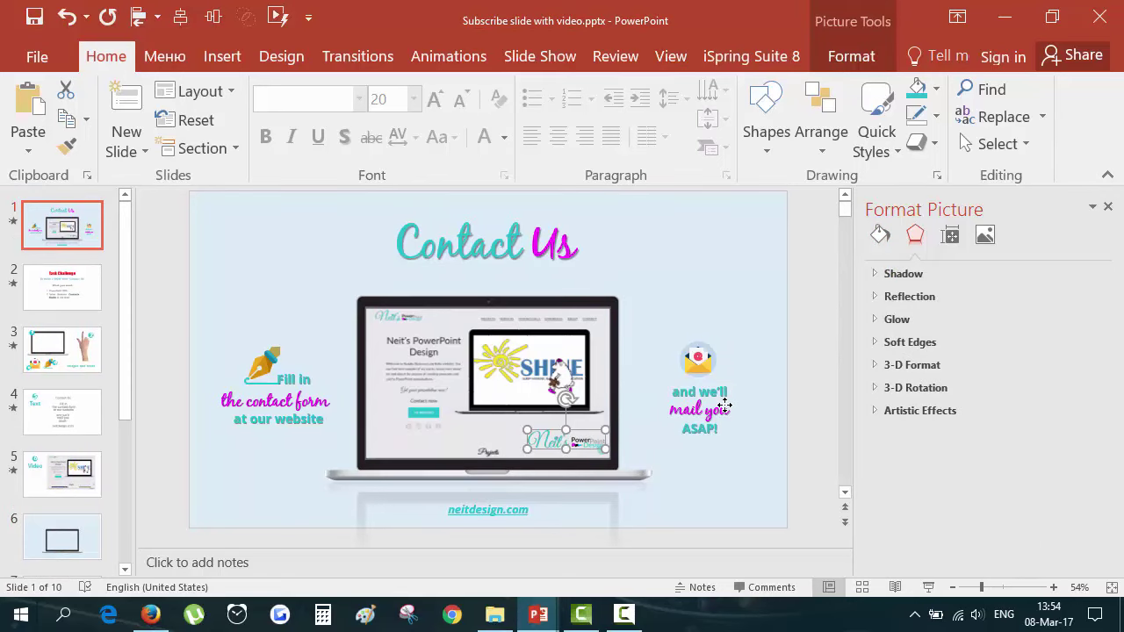
pyautogui.click(43, 378)
pyautogui.click(56, 527)
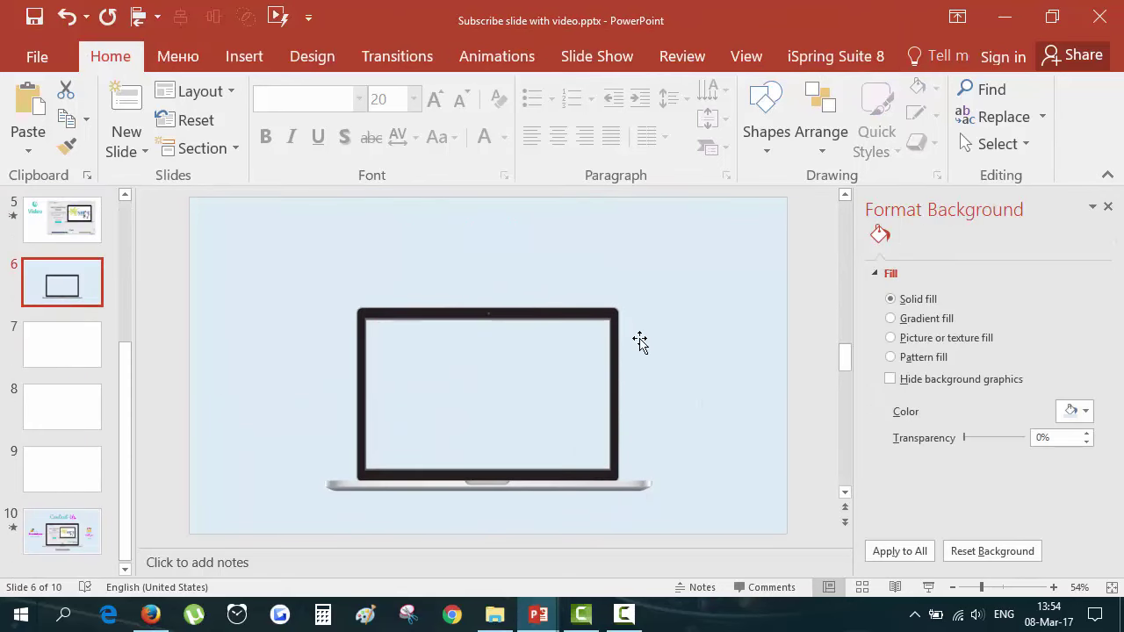
pyautogui.hotkey('ctrl', 'v')
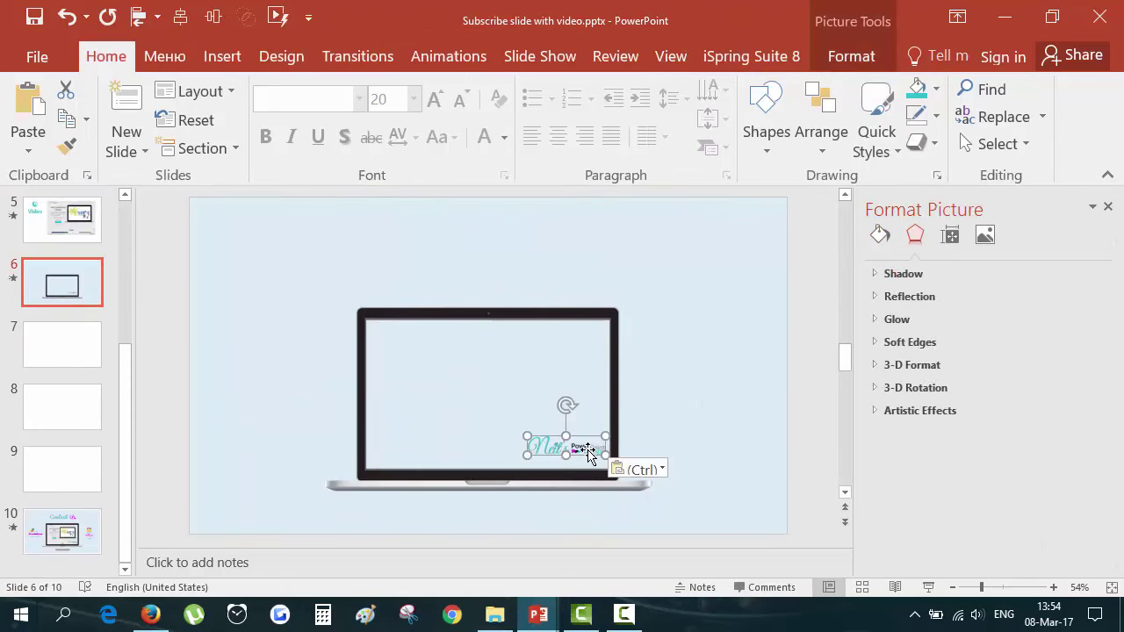
pyautogui.moveTo(588, 452); pyautogui.dragTo(584, 452)
pyautogui.click(716, 395)
pyautogui.scroll(4, 79, 360)
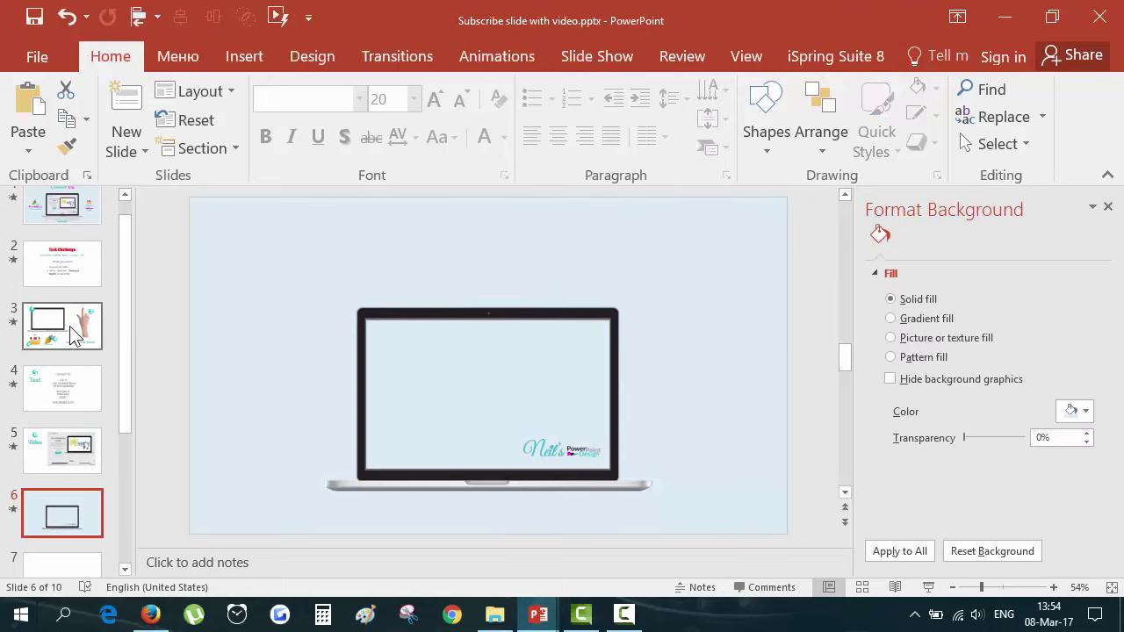
# Copy slide 4's contact text boxes onto slide 6, parked beside the slide's right edge
pyautogui.scroll(-1, 75, 329)
pyautogui.click(75, 325)
pyautogui.click(475, 331)
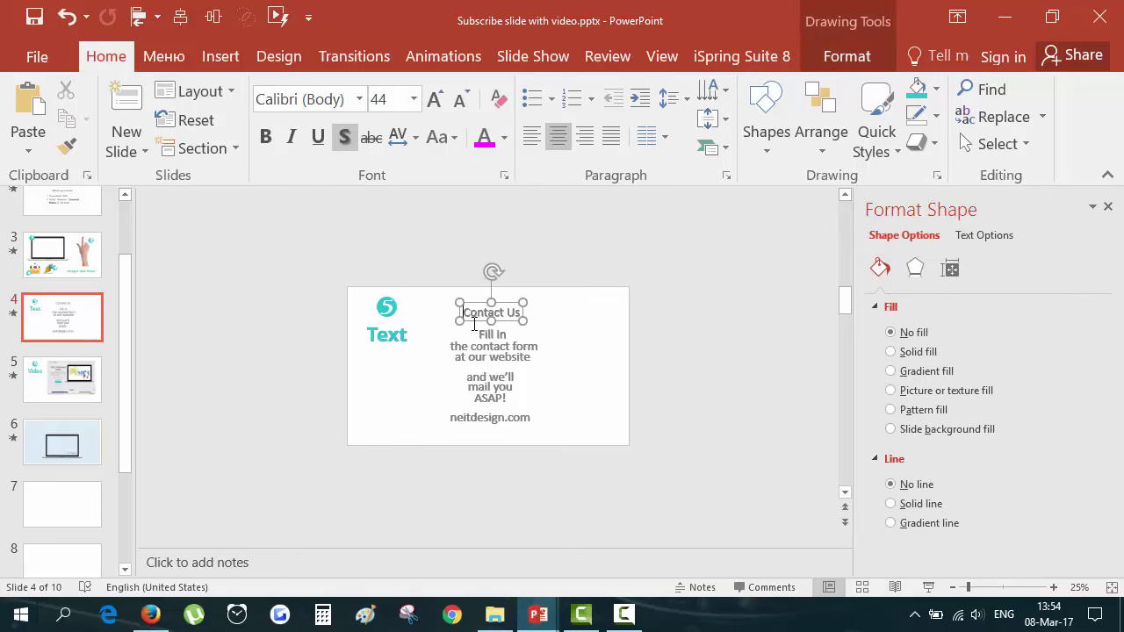
pyautogui.moveTo(436, 262); pyautogui.dragTo(587, 470)
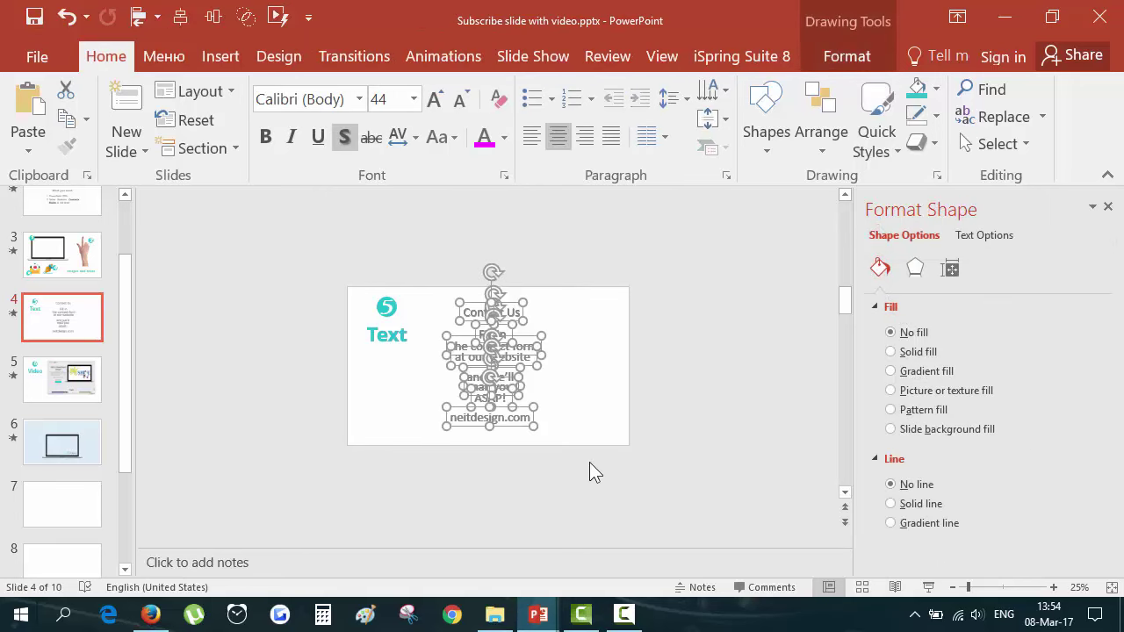
pyautogui.click(68, 443)
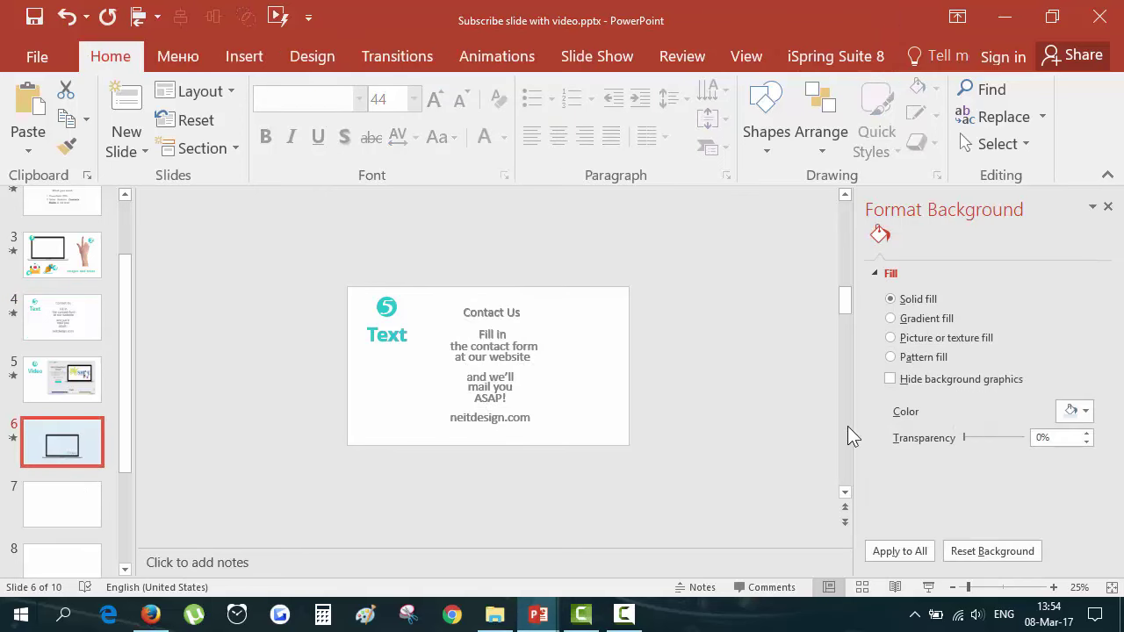
pyautogui.hotkey('ctrl', 'v')
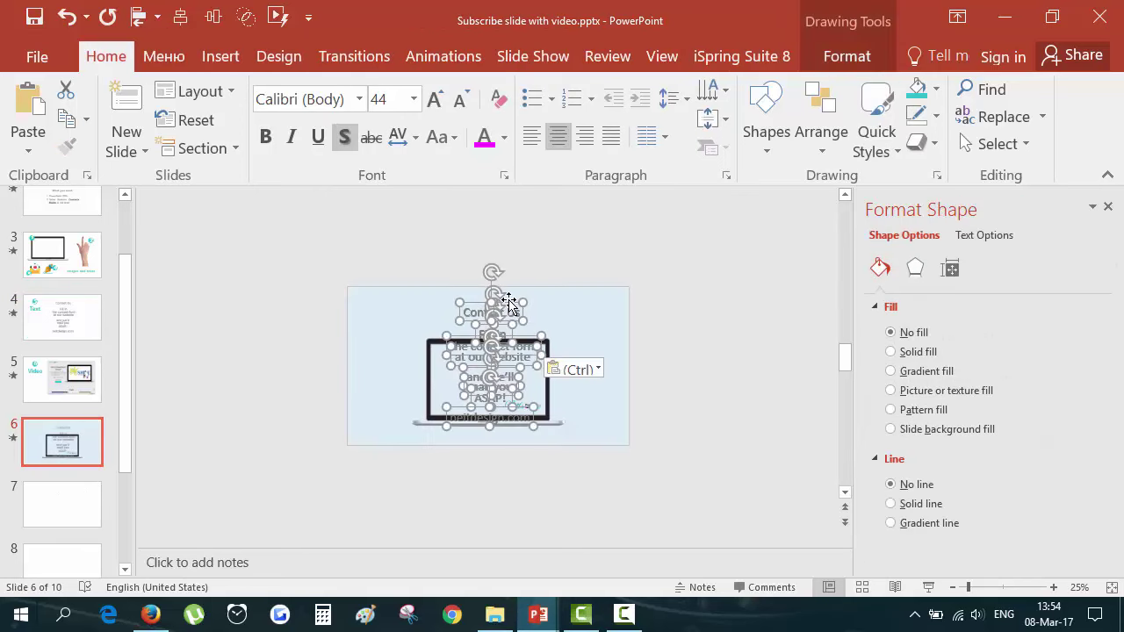
pyautogui.moveTo(646, 305); pyautogui.dragTo(740, 300)
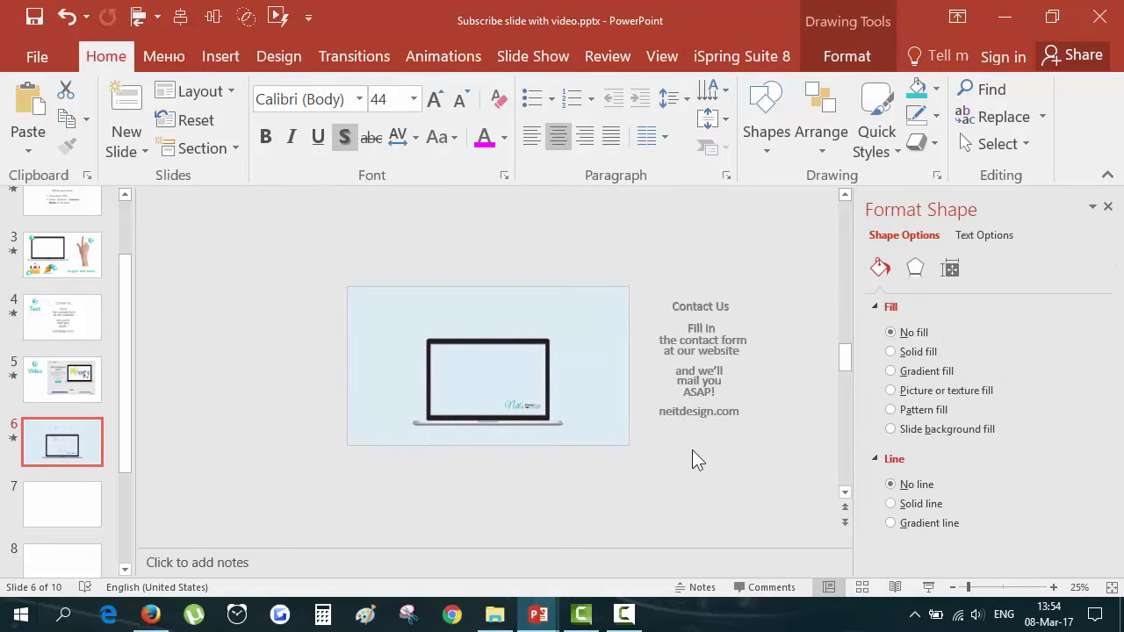
pyautogui.click(703, 429)
# Place Contact Us above the laptop in BlackJack at 72 pt, centred
pyautogui.click(716, 313)
pyautogui.moveTo(716, 313); pyautogui.dragTo(479, 332)
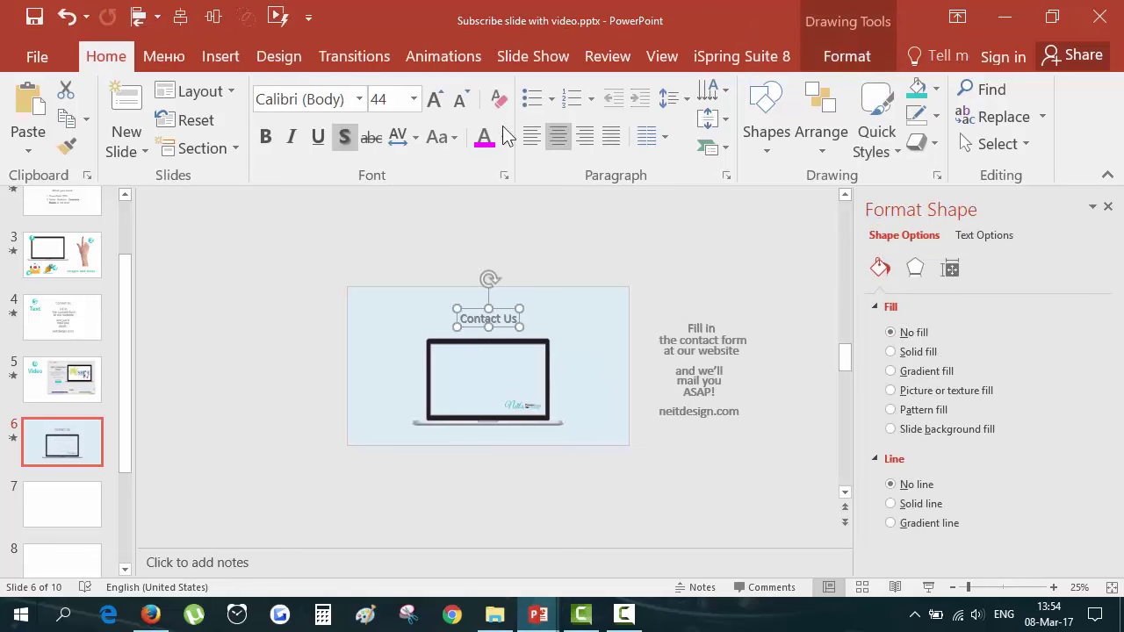
pyautogui.click(358, 98)
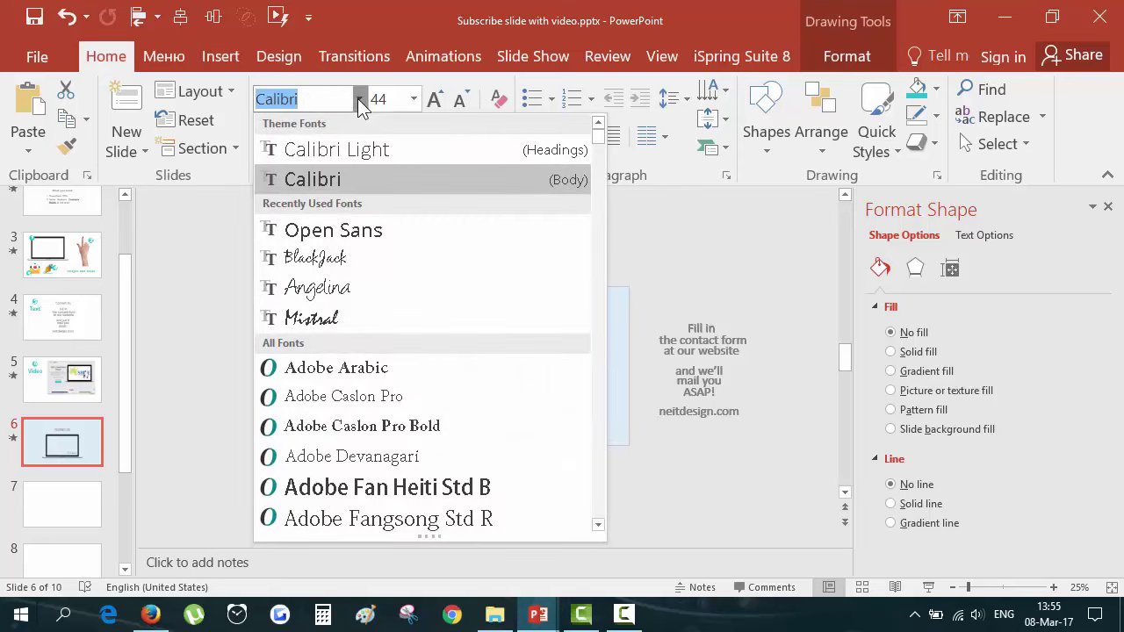
pyautogui.click(325, 261)
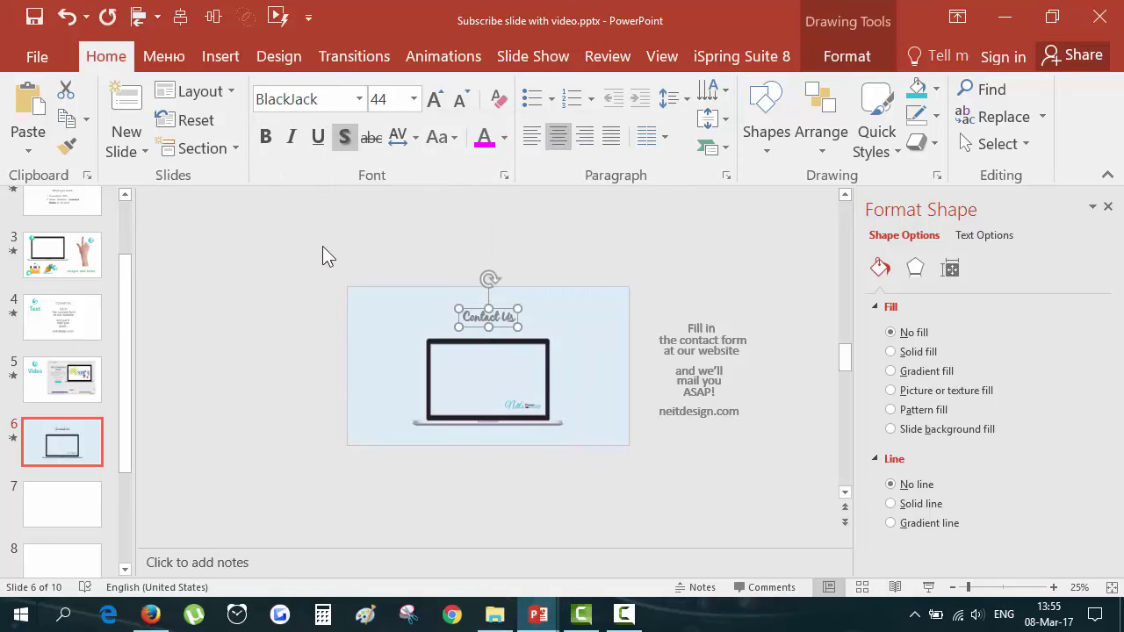
pyautogui.scroll(2, 439, 264)
pyautogui.scroll(-1, 447, 281)
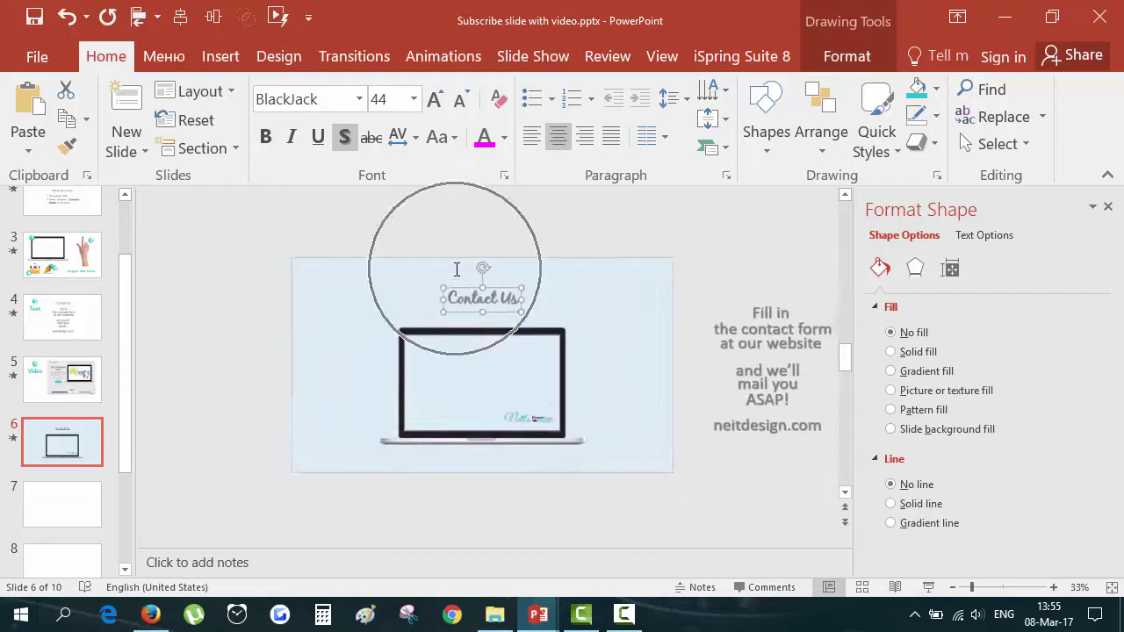
pyautogui.click(436, 101)
pyautogui.click(436, 101)
pyautogui.click(437, 101)
pyautogui.click(437, 101)
pyautogui.click(436, 101)
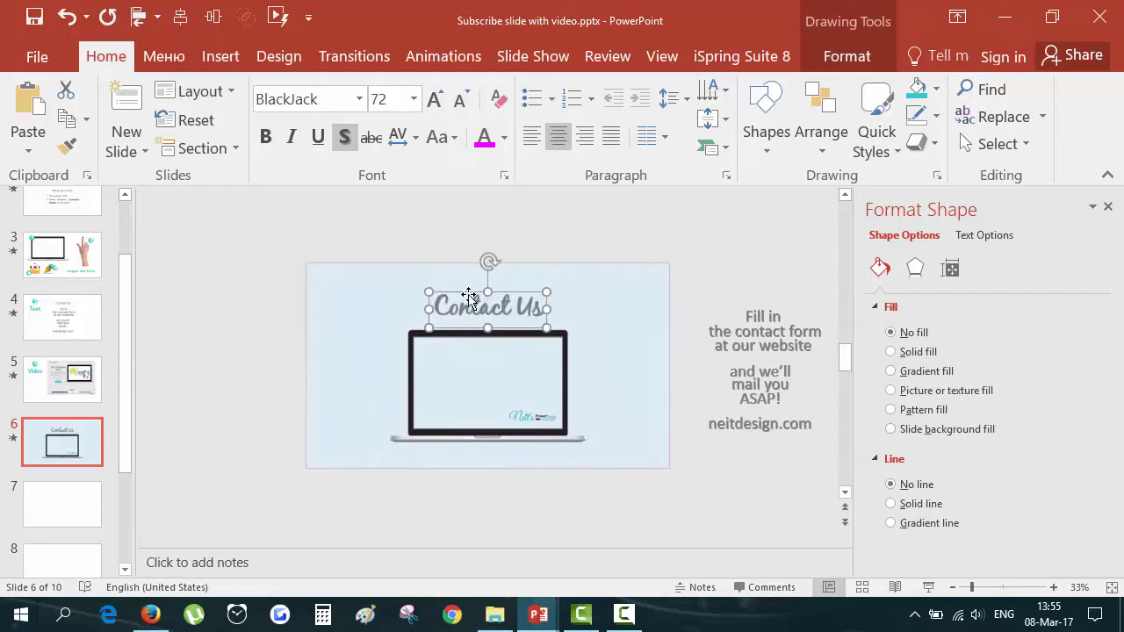
pyautogui.moveTo(470, 299); pyautogui.dragTo(470, 287)
# Move the 'Fill in', 'the contact form' and 'at our website' lines left of the laptop at size 28
pyautogui.click(761, 317)
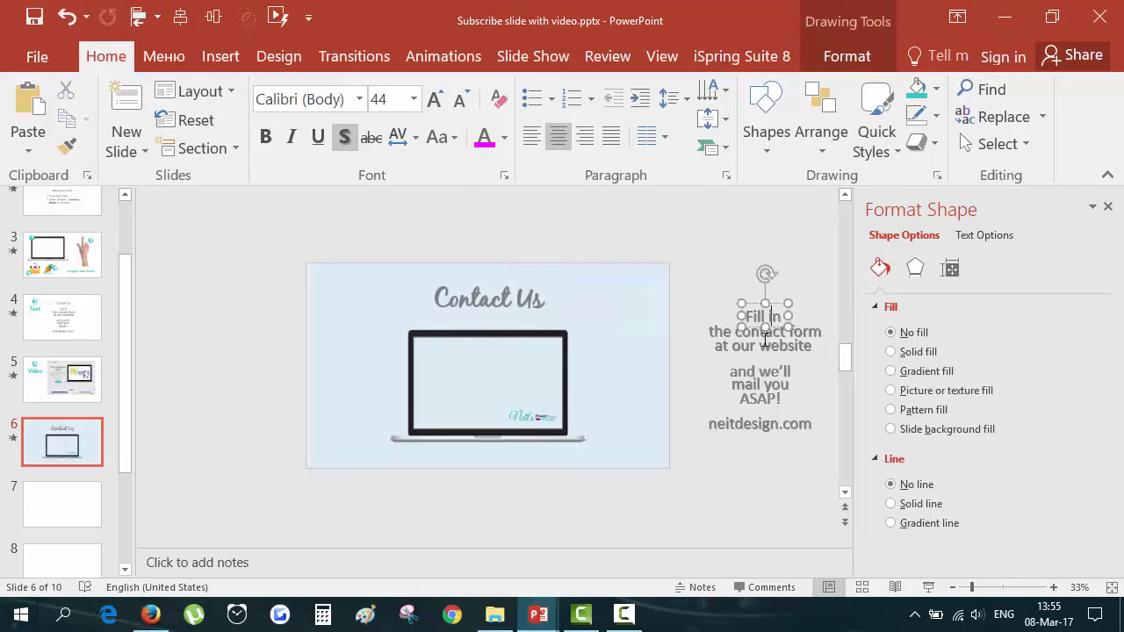
pyautogui.keyDown('shift'); pyautogui.click(733, 346); pyautogui.keyUp('shift')
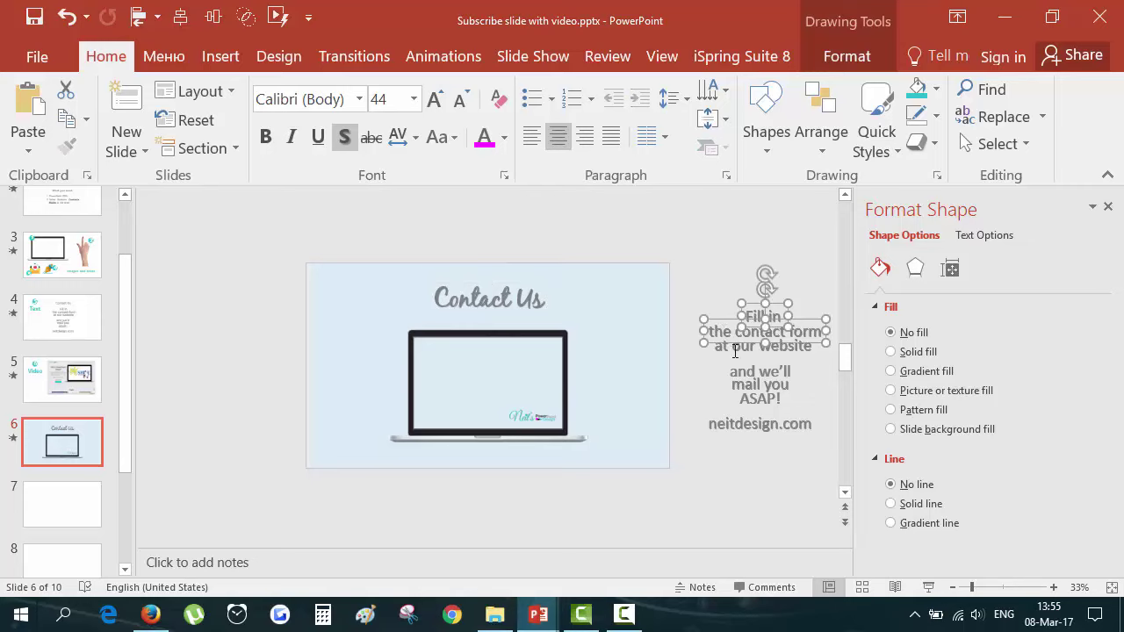
pyautogui.keyDown('shift'); pyautogui.click(736, 351); pyautogui.keyUp('shift')
pyautogui.moveTo(738, 354); pyautogui.dragTo(318, 398)
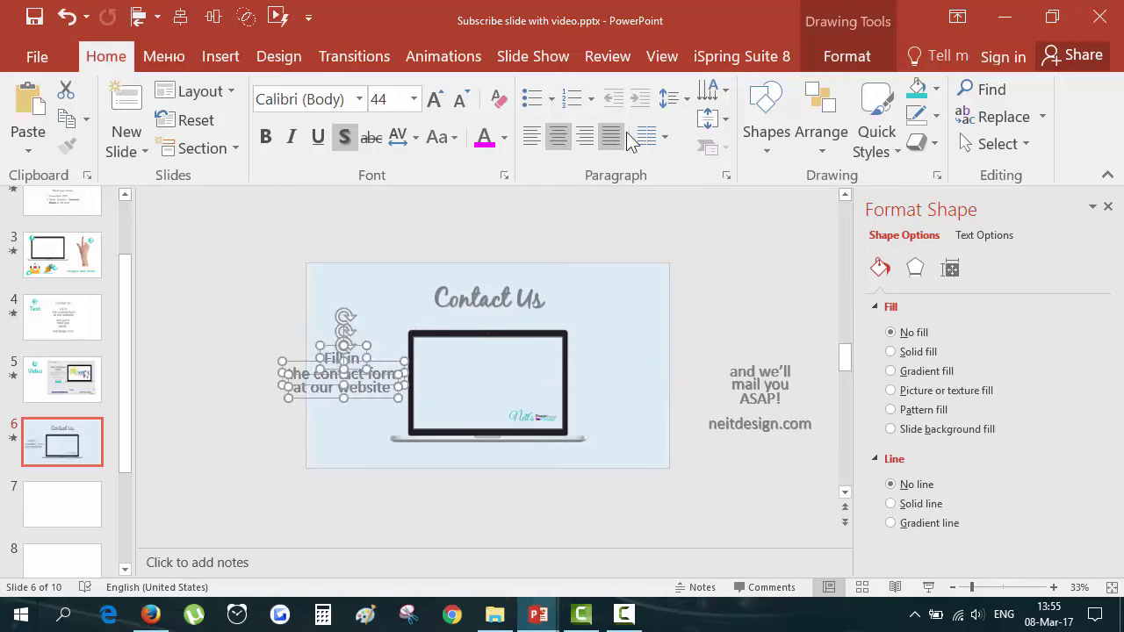
pyautogui.click(461, 100)
pyautogui.click(461, 100)
pyautogui.click(461, 100)
pyautogui.click(463, 100)
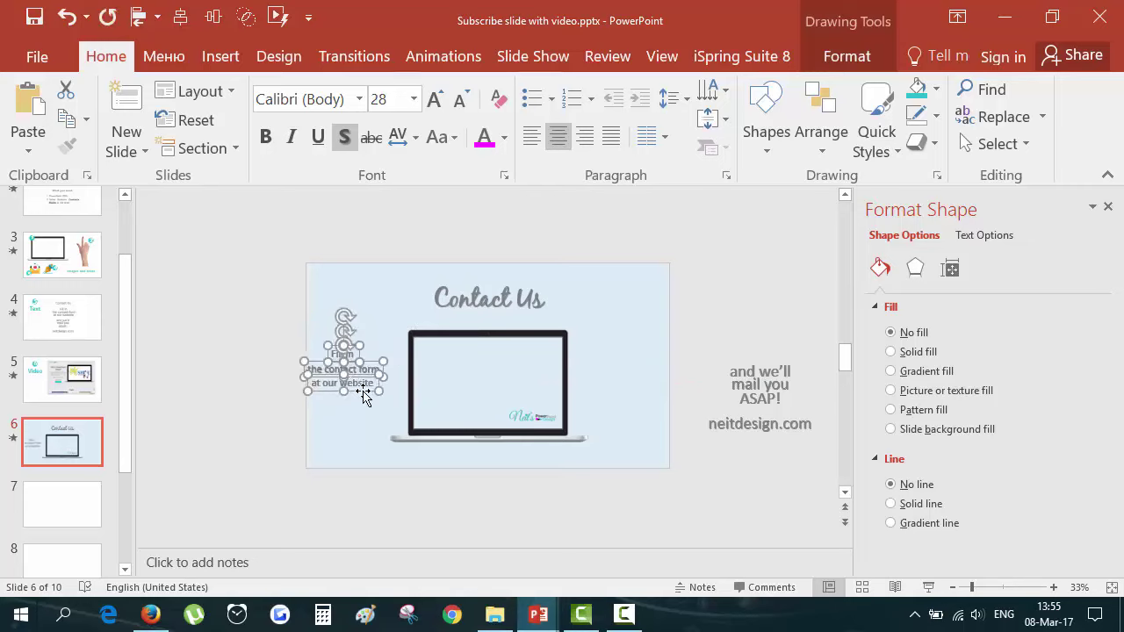
pyautogui.moveTo(363, 395); pyautogui.dragTo(383, 407)
pyautogui.click(324, 365)
# Nudge the 'Fill in' line, then distribute the three left-hand lines vertically
pyautogui.keyDown('ctrl'); pyautogui.scroll(2, 324, 365); pyautogui.keyUp('ctrl')
pyautogui.click(220, 362)
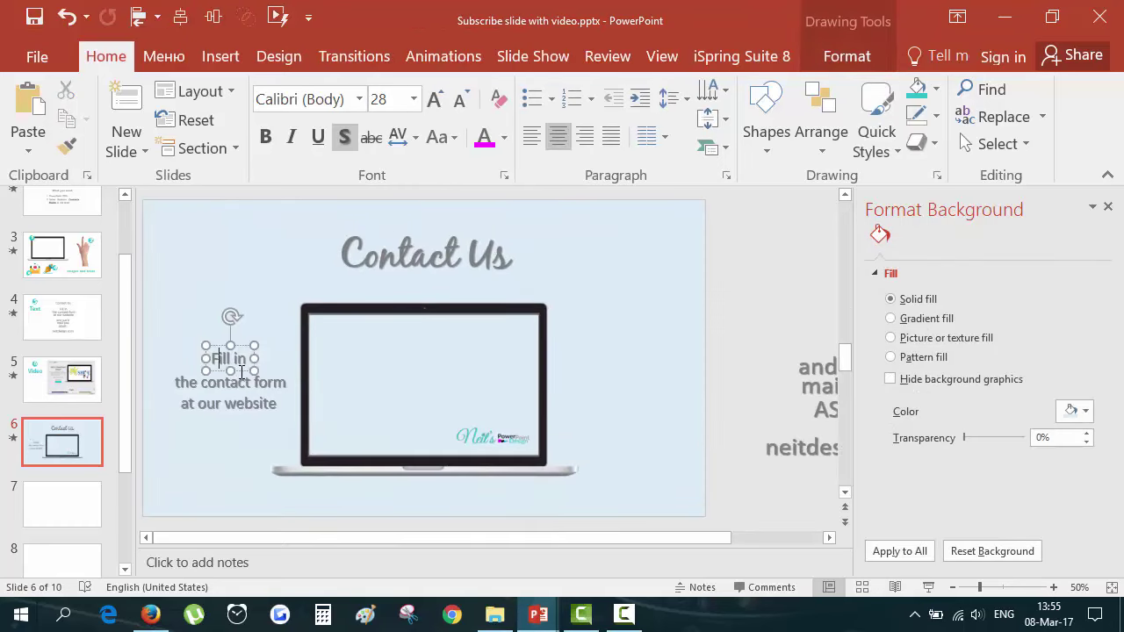
pyautogui.moveTo(239, 369); pyautogui.dragTo(241, 378)
pyautogui.click(154, 336)
pyautogui.moveTo(150, 335)
pyautogui.mouseDown()
pyautogui.moveTo(278, 443)
pyautogui.moveTo(312, 438)
pyautogui.mouseUp()
pyautogui.click(848, 58)
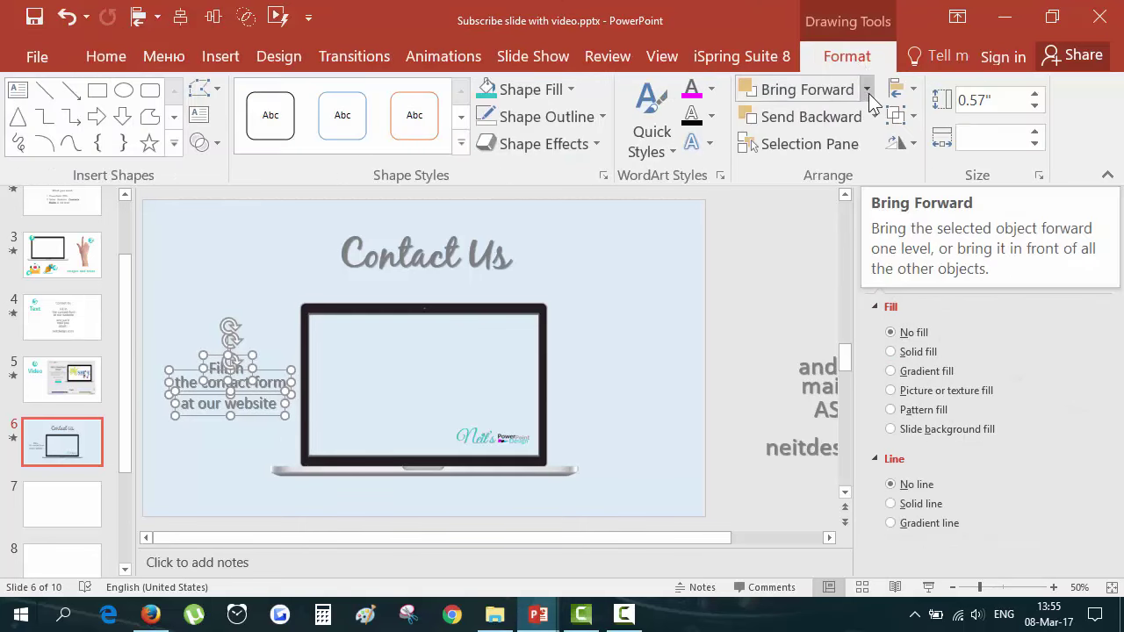
pyautogui.click(913, 91)
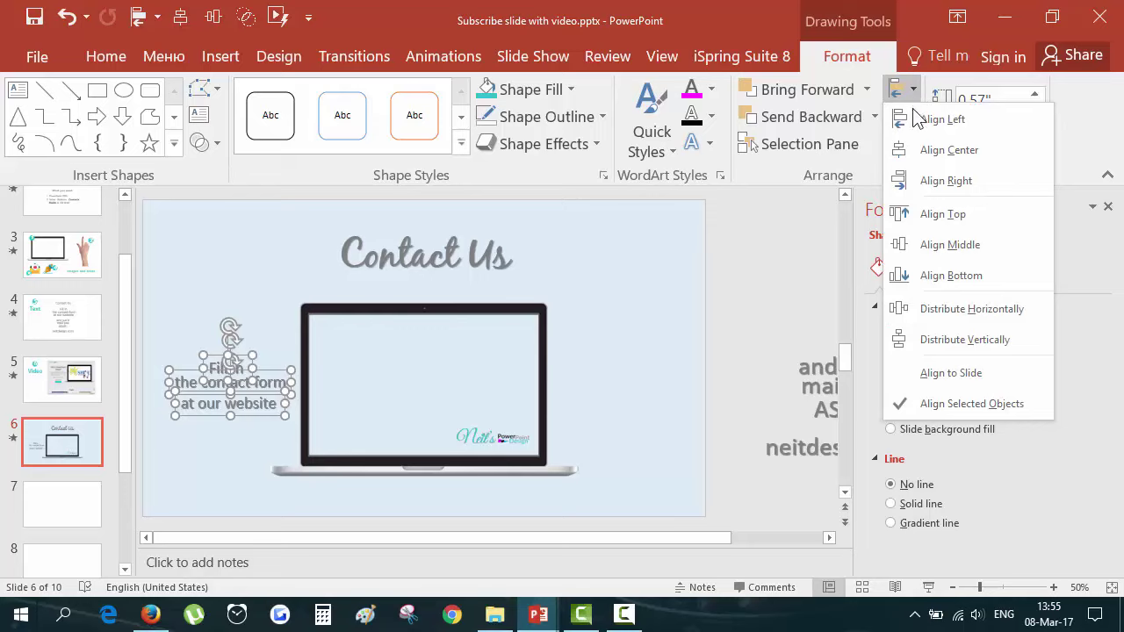
pyautogui.click(991, 339)
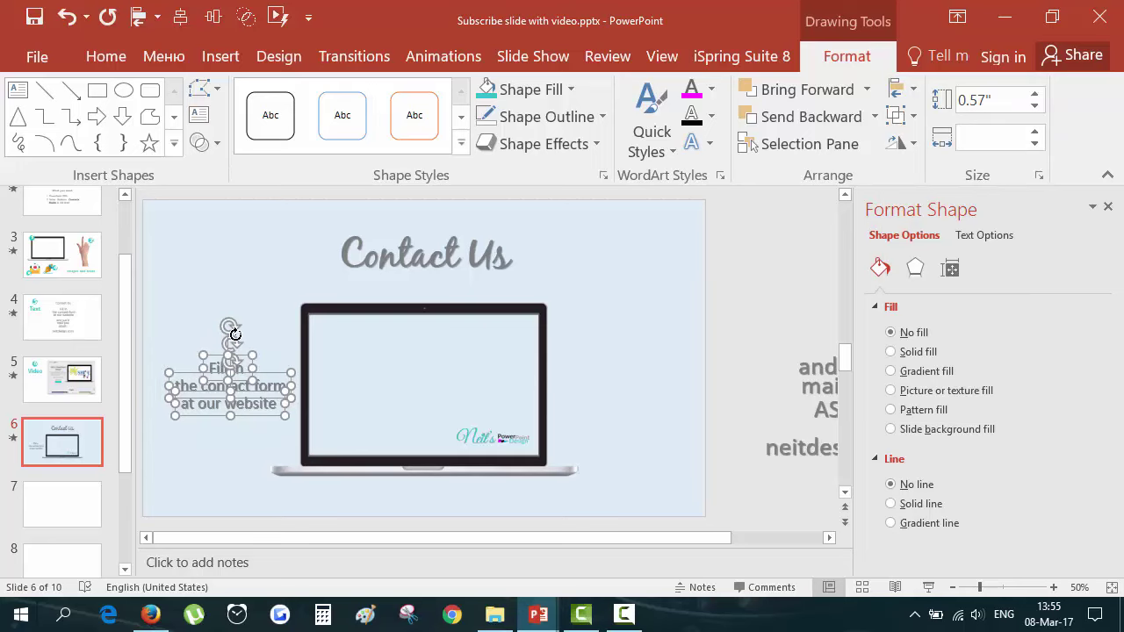
# Check each left-hand line's box and width, then select the laptop picture
pyautogui.click(244, 443)
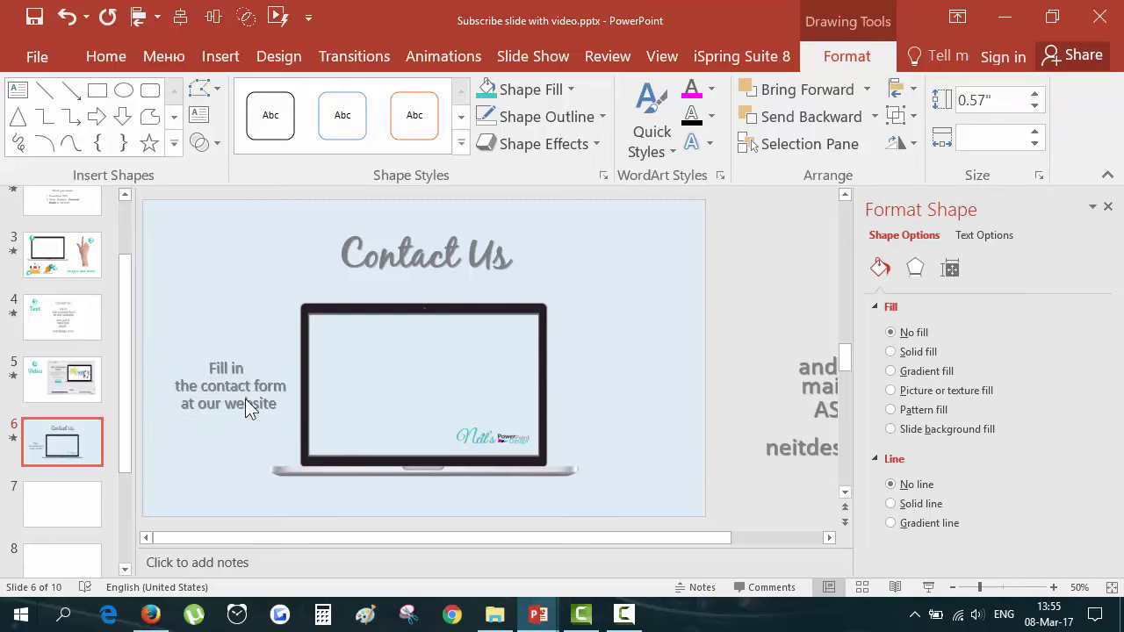
pyautogui.click(249, 389)
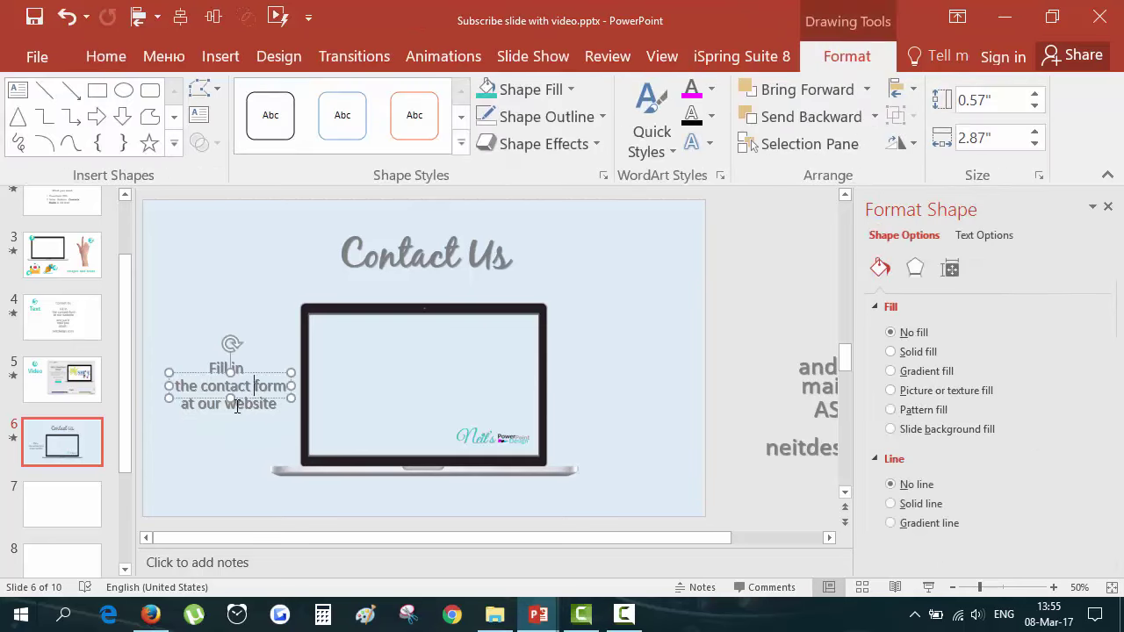
pyautogui.click(243, 369)
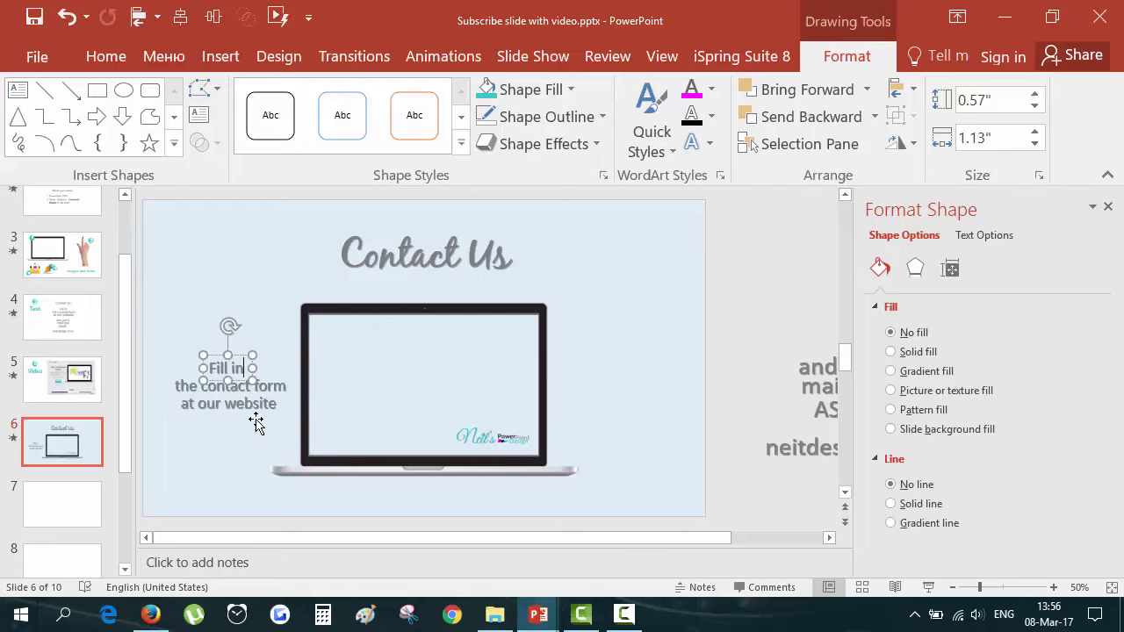
pyautogui.click(249, 408)
pyautogui.click(261, 383)
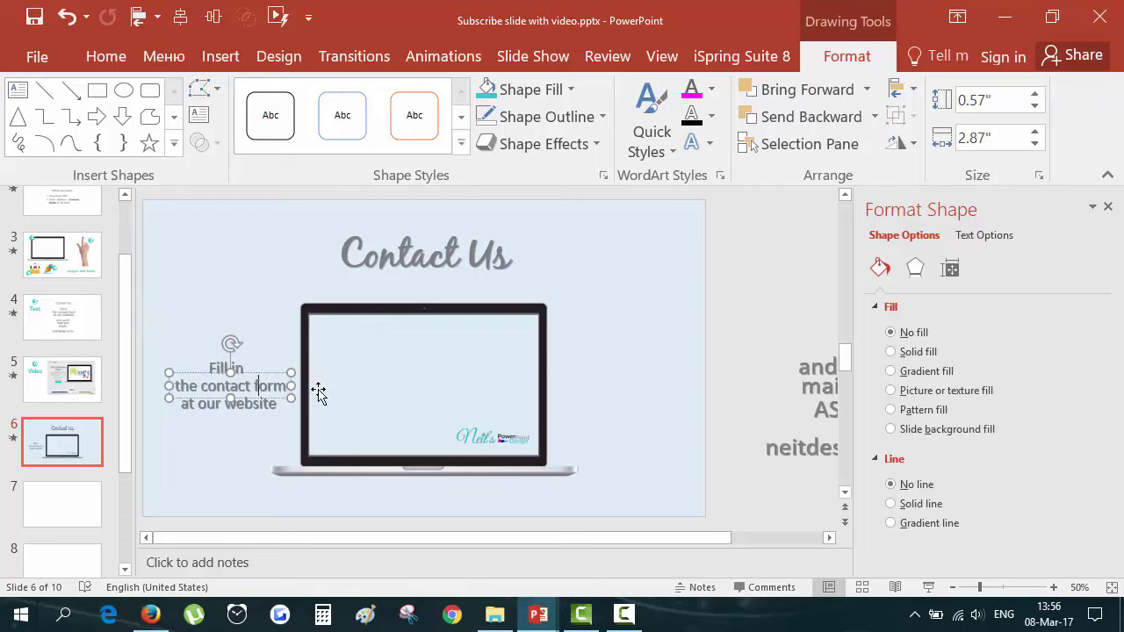
pyautogui.click(601, 366)
# Move the 'and we'll', 'mail you' and 'ASAP!' lines to the right of the laptop
pyautogui.scroll(-1, 802, 410)
pyautogui.click(802, 410)
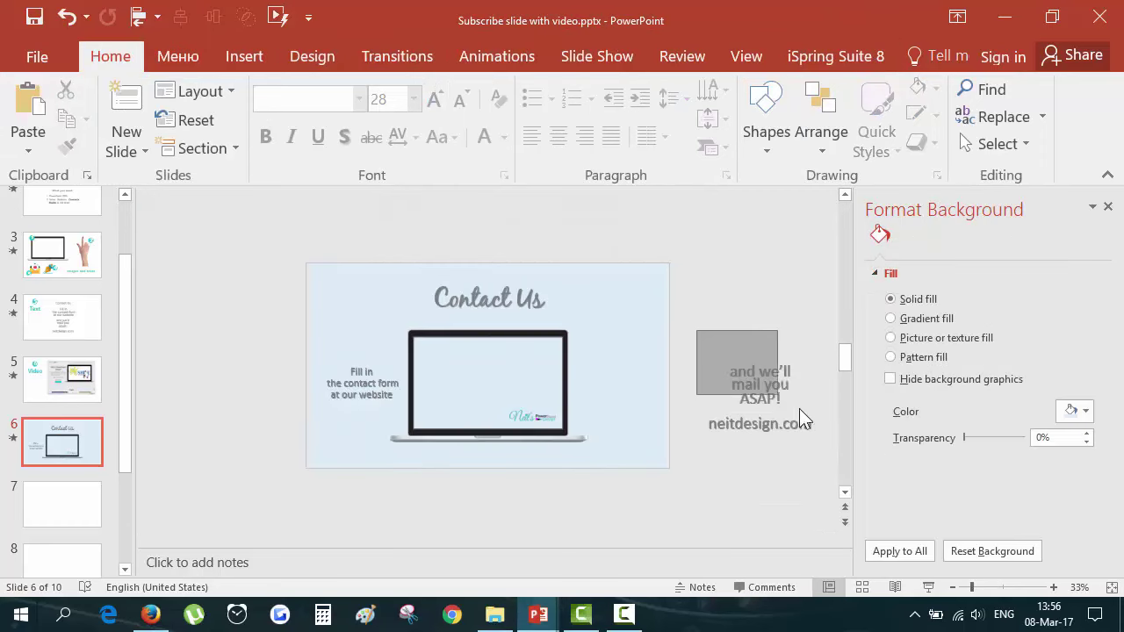
pyautogui.click(795, 409)
pyautogui.moveTo(774, 410)
pyautogui.mouseDown()
pyautogui.moveTo(678, 381)
pyautogui.moveTo(626, 398)
pyautogui.moveTo(632, 409)
pyautogui.mouseUp()
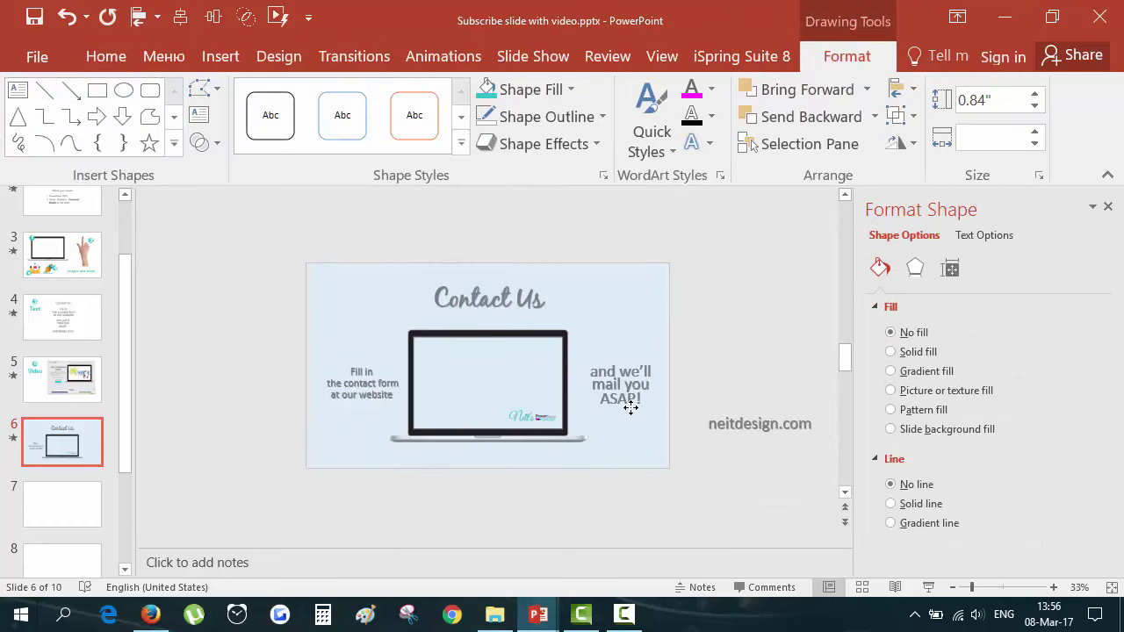
pyautogui.moveTo(631, 407); pyautogui.dragTo(630, 408)
pyautogui.click(368, 402)
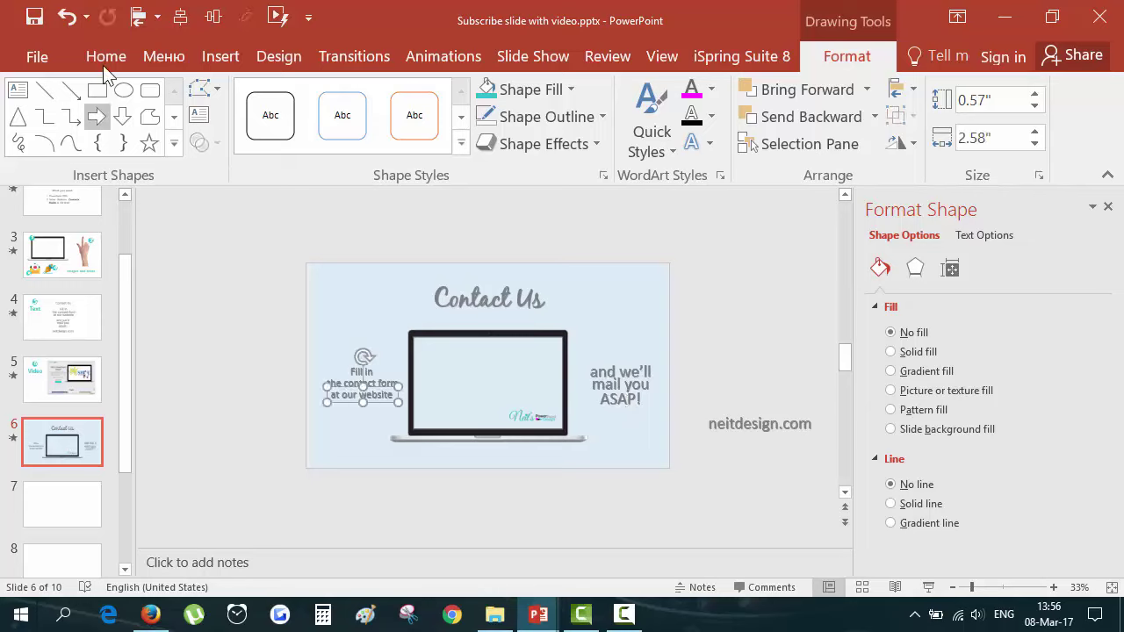
pyautogui.click(636, 369)
pyautogui.click(634, 403)
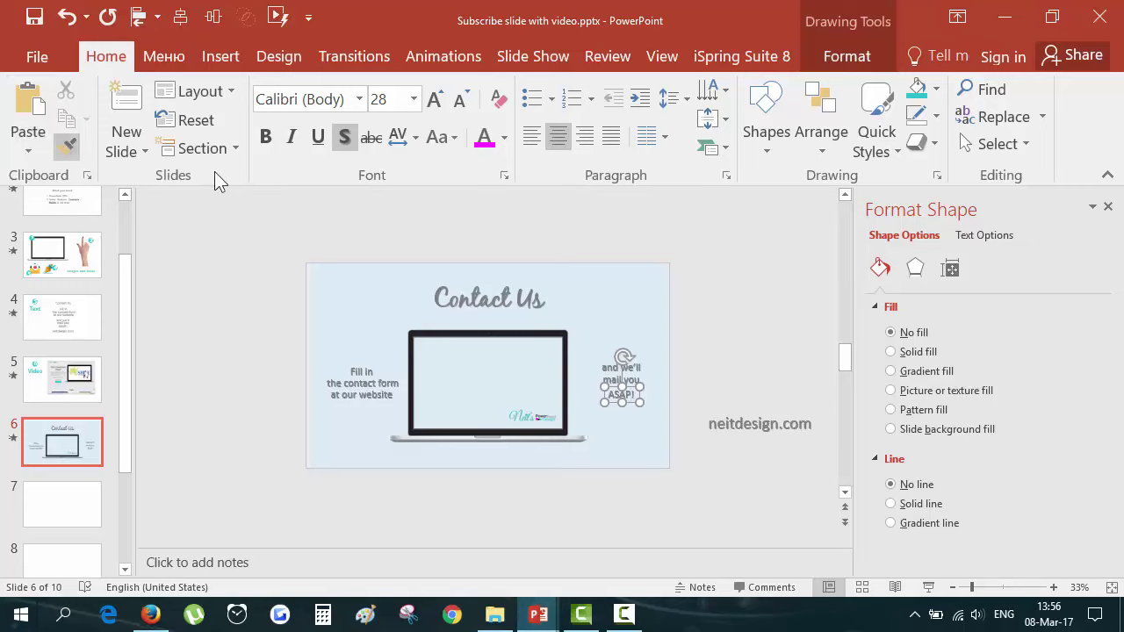
pyautogui.moveTo(791, 194); pyautogui.dragTo(583, 436)
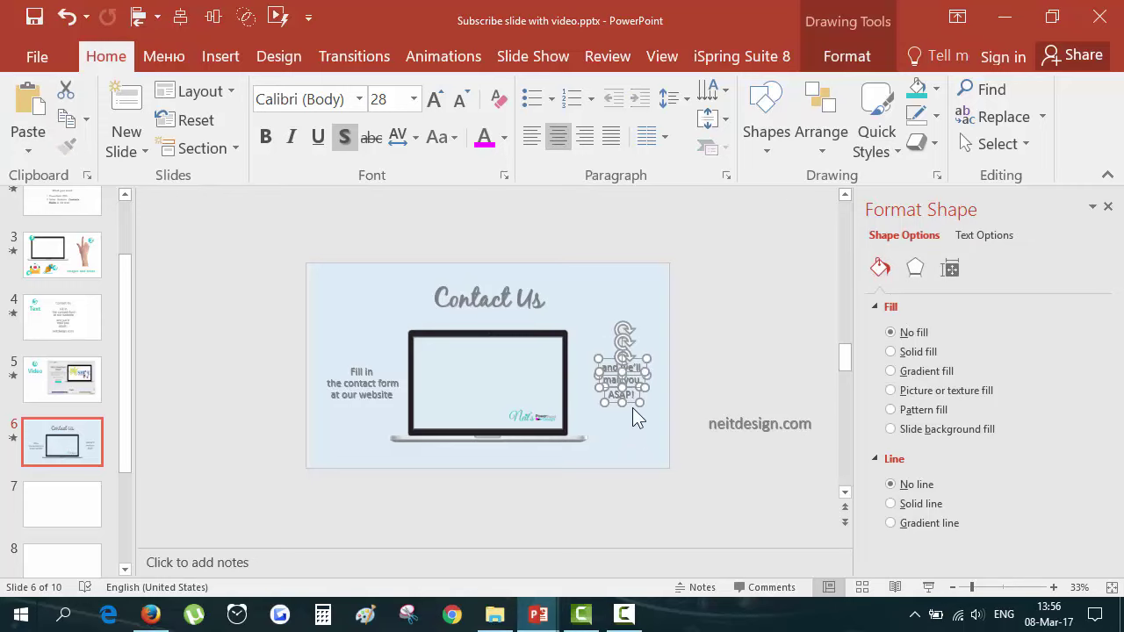
pyautogui.moveTo(634, 411)
pyautogui.mouseDown()
pyautogui.moveTo(364, 413)
pyautogui.moveTo(628, 410)
pyautogui.mouseUp()
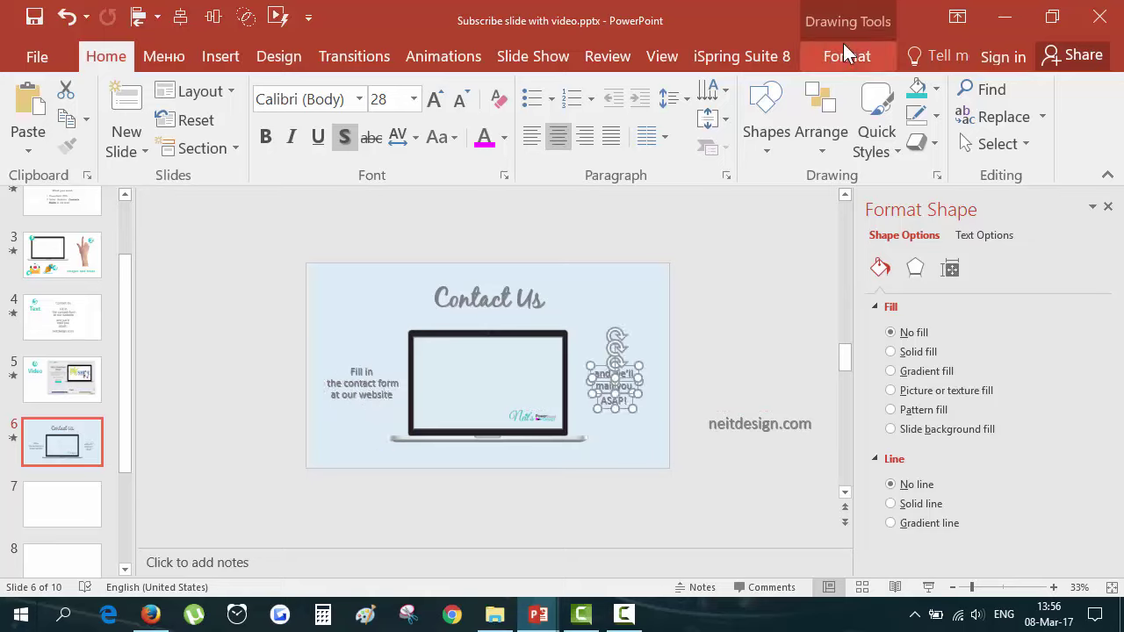
# Distribute the right-hand lines vertically and align them to their centres
pyautogui.click(847, 56)
pyautogui.click(899, 89)
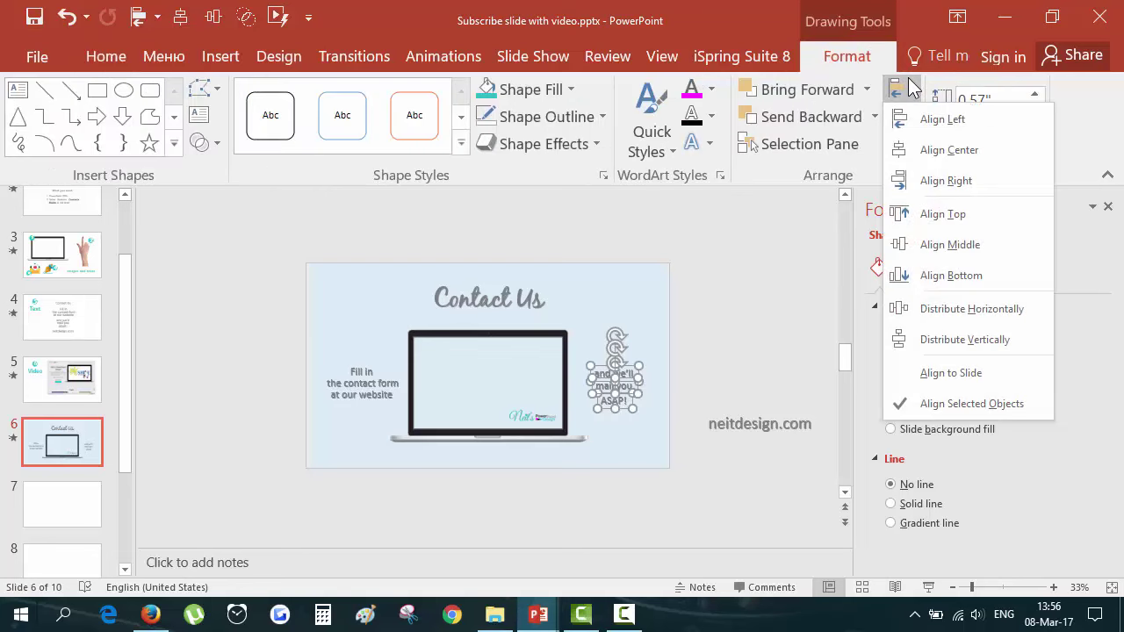
pyautogui.click(1008, 339)
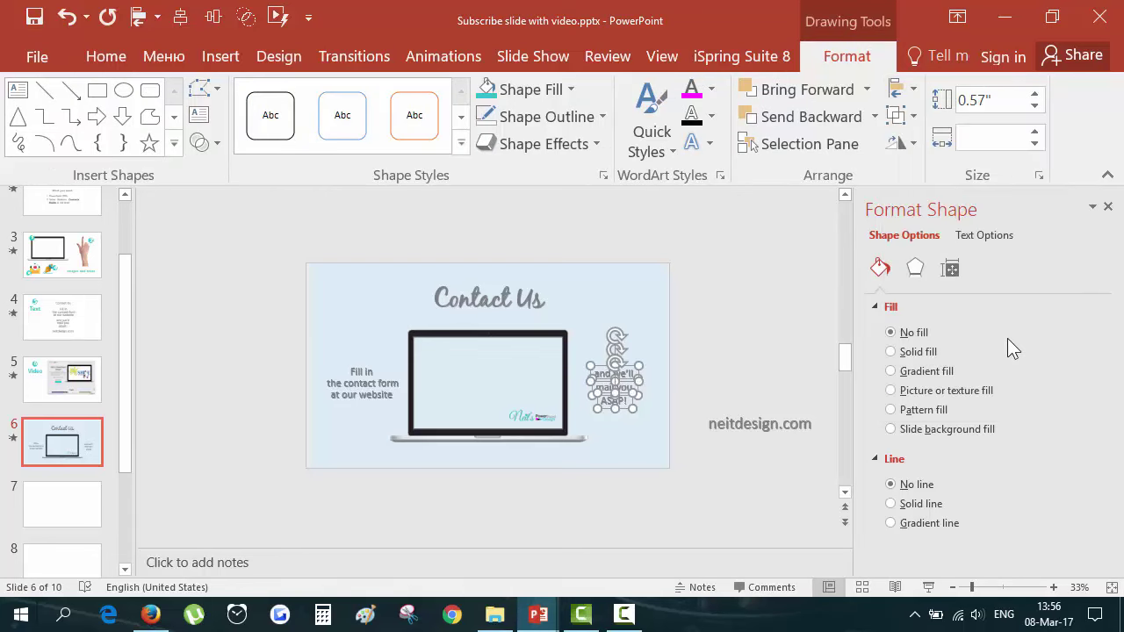
pyautogui.click(913, 142)
pyautogui.click(915, 89)
pyautogui.click(997, 150)
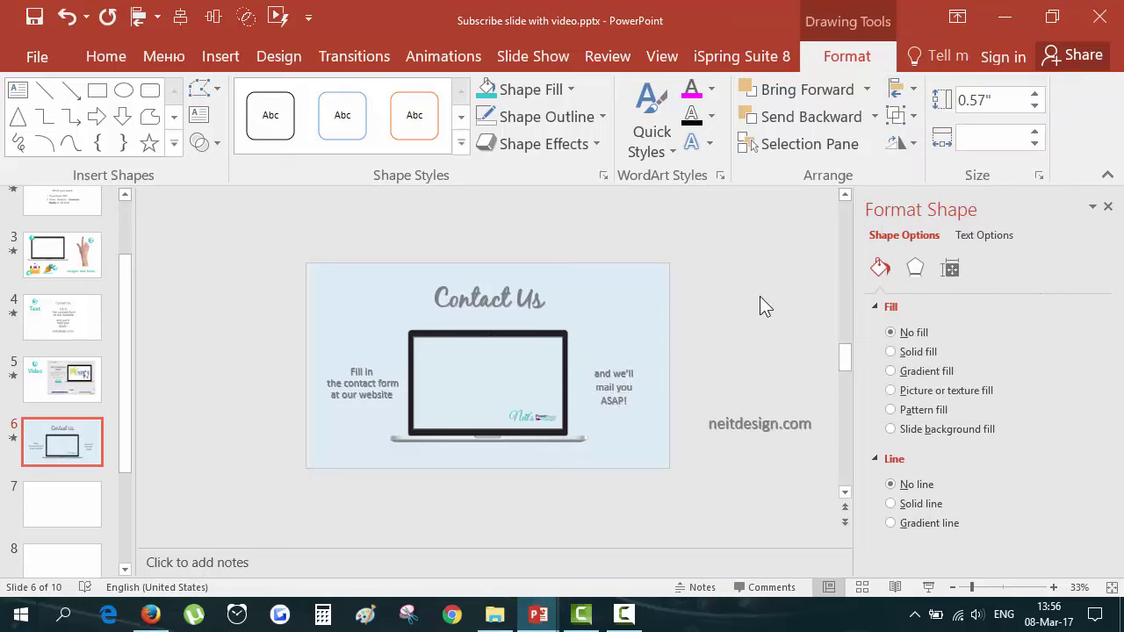
pyautogui.click(756, 296)
# Move neitdesign.com below the laptop and make it bold and underlined
pyautogui.click(731, 442)
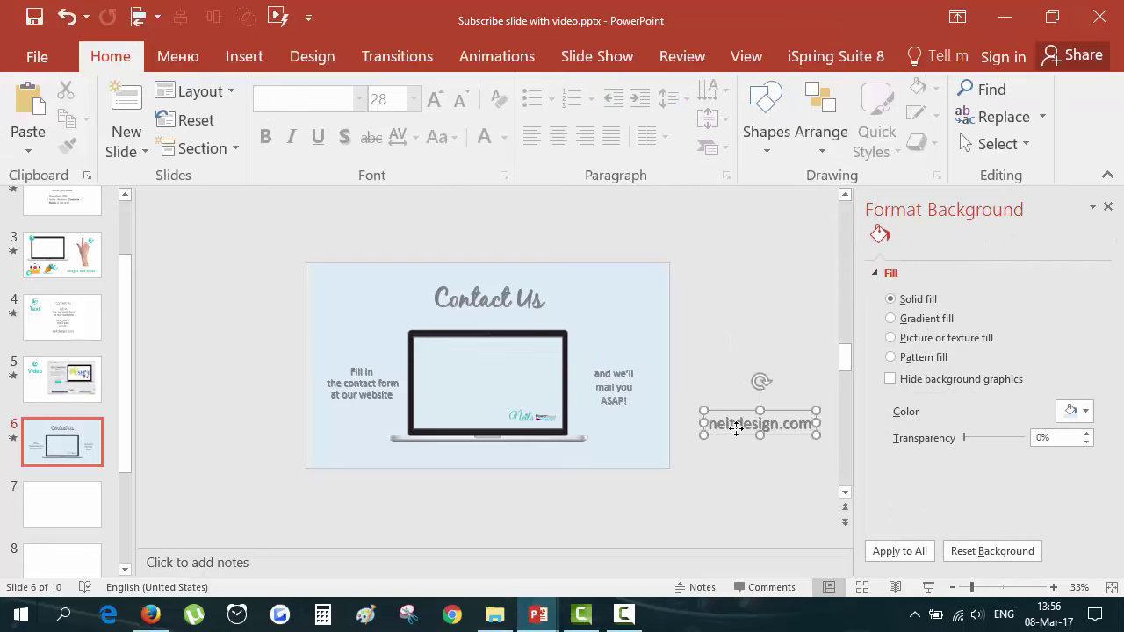
pyautogui.moveTo(738, 439); pyautogui.dragTo(469, 473)
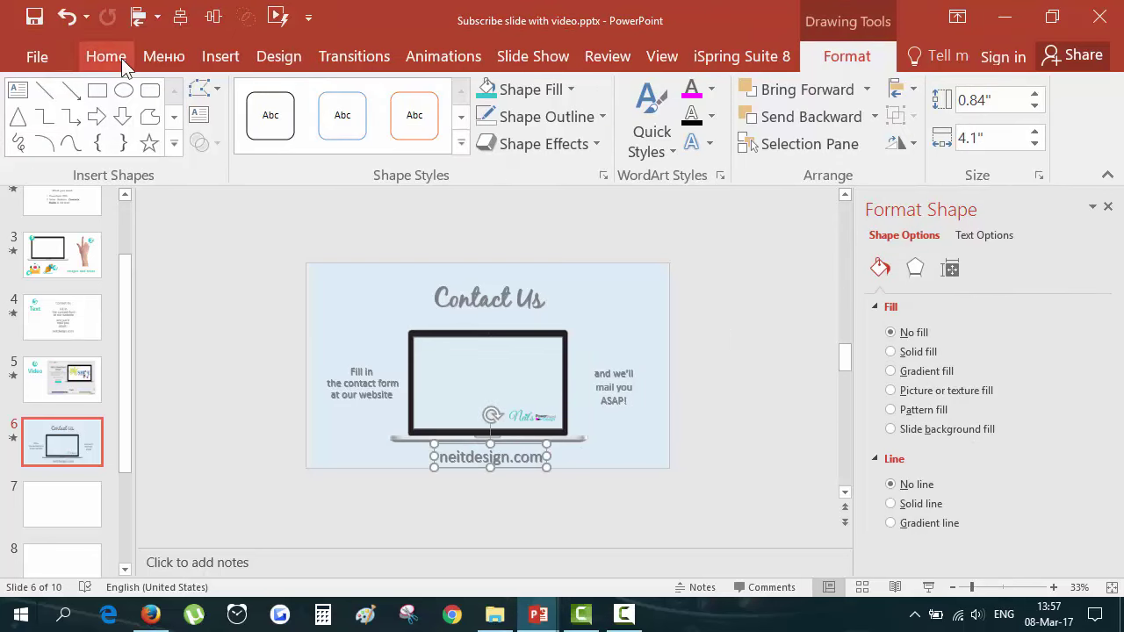
pyautogui.click(119, 56)
pyautogui.click(273, 139)
pyautogui.click(295, 141)
pyautogui.click(295, 140)
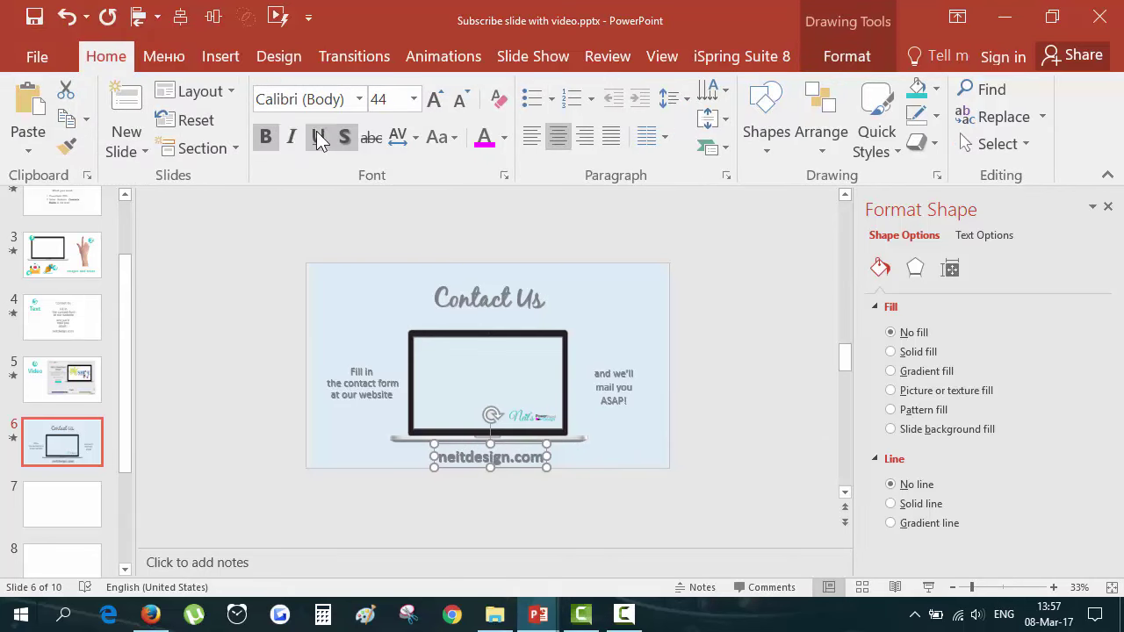
pyautogui.click(317, 138)
# Shrink neitdesign.com to size 28 and centre it under the laptop
pyautogui.click(460, 101)
pyautogui.click(460, 101)
pyautogui.click(461, 104)
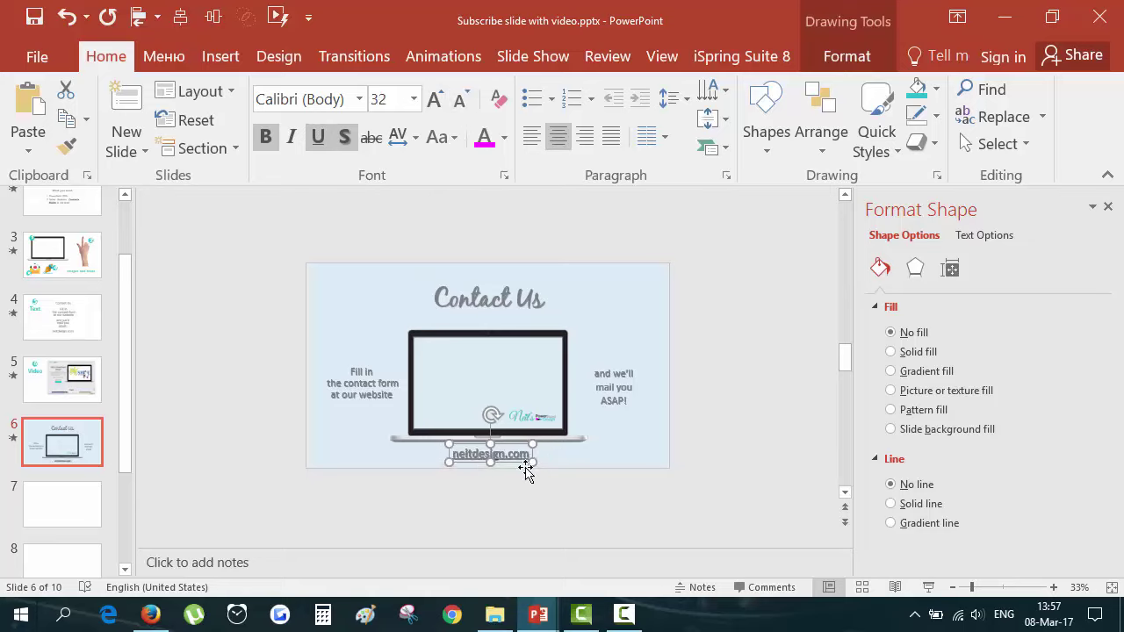
pyautogui.click(182, 25)
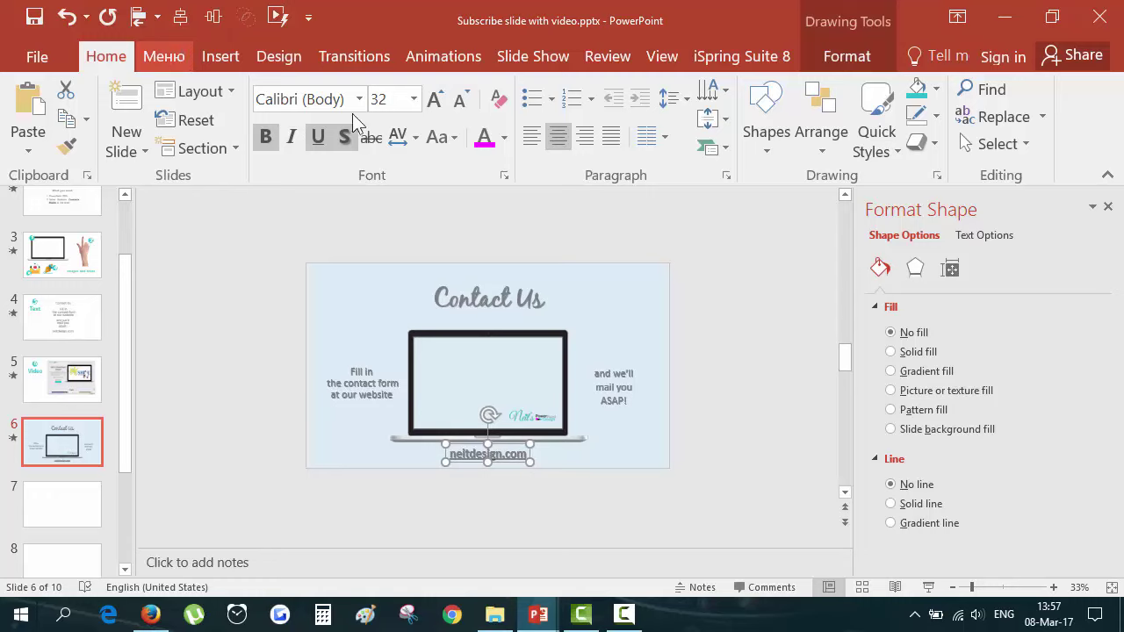
pyautogui.click(396, 519)
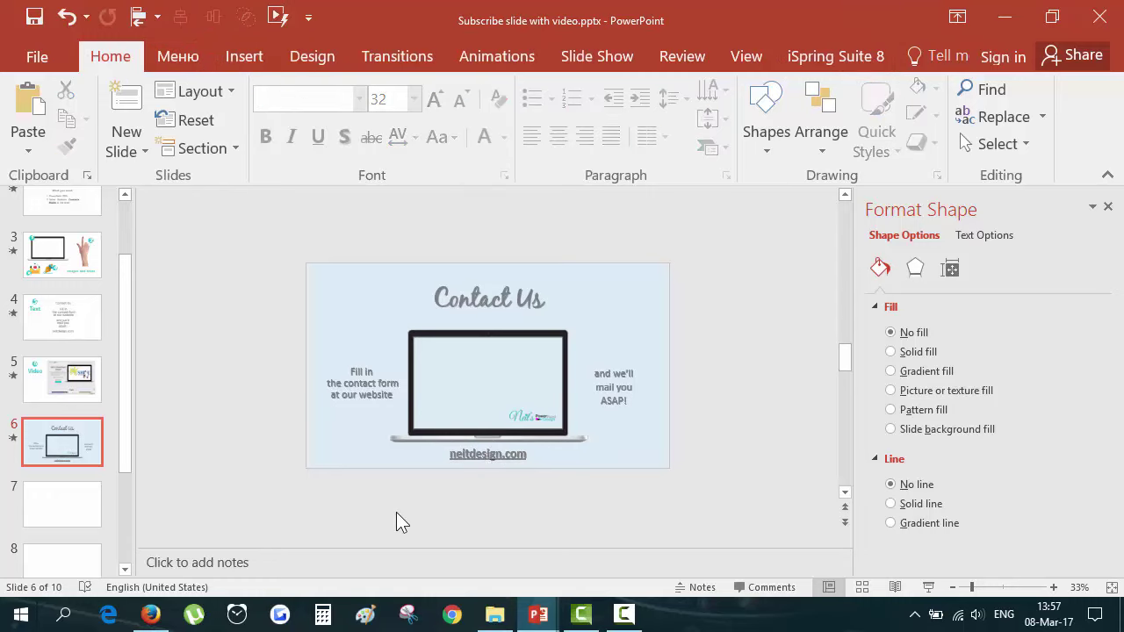
pyautogui.click(515, 466)
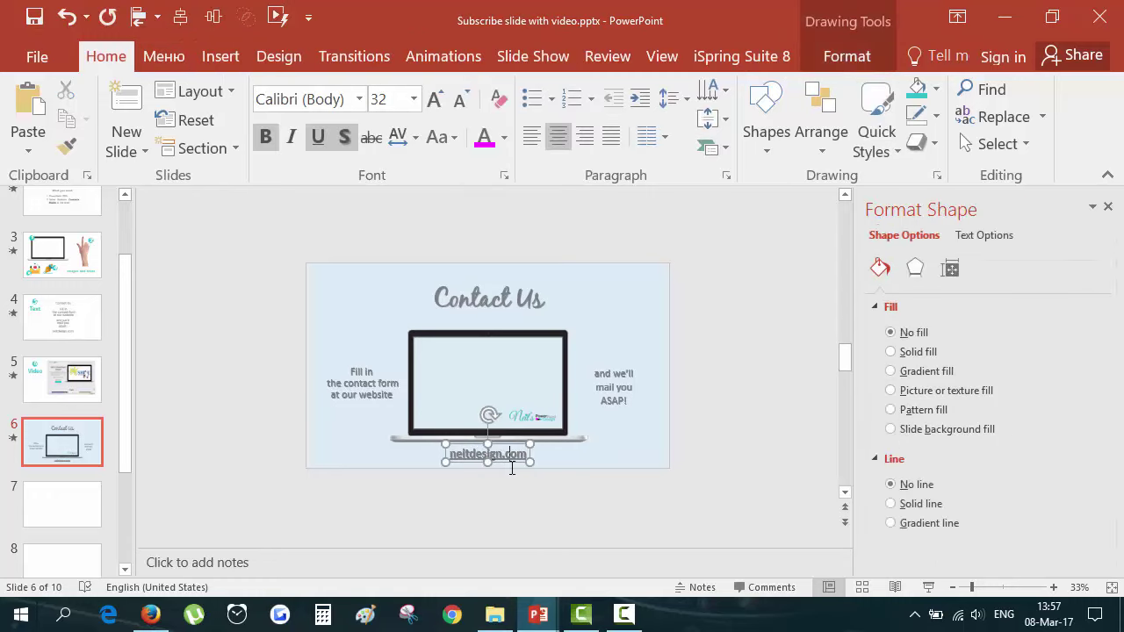
pyautogui.click(461, 101)
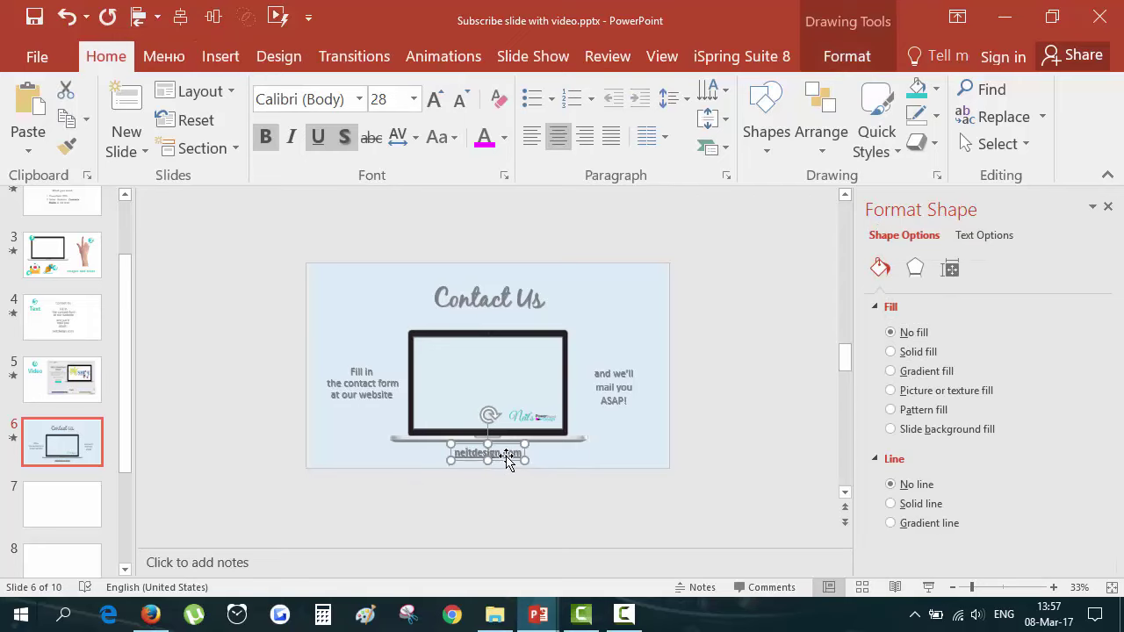
pyautogui.moveTo(507, 464); pyautogui.dragTo(506, 463)
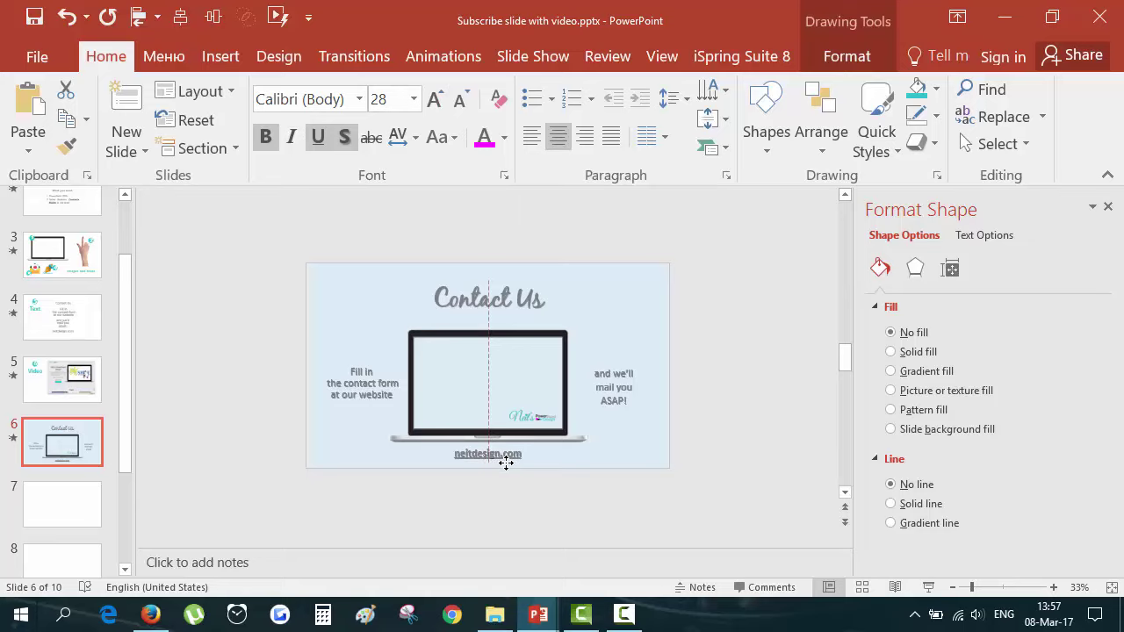
pyautogui.moveTo(506, 462); pyautogui.dragTo(505, 462)
pyautogui.rightClick(444, 221)
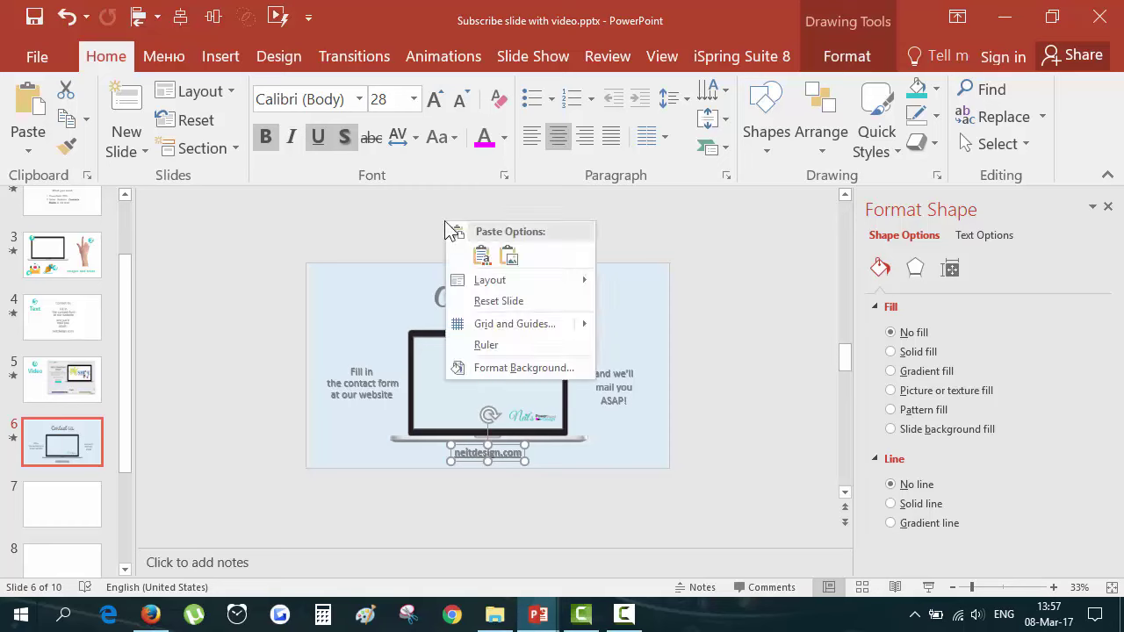
pyautogui.rightClick(401, 210)
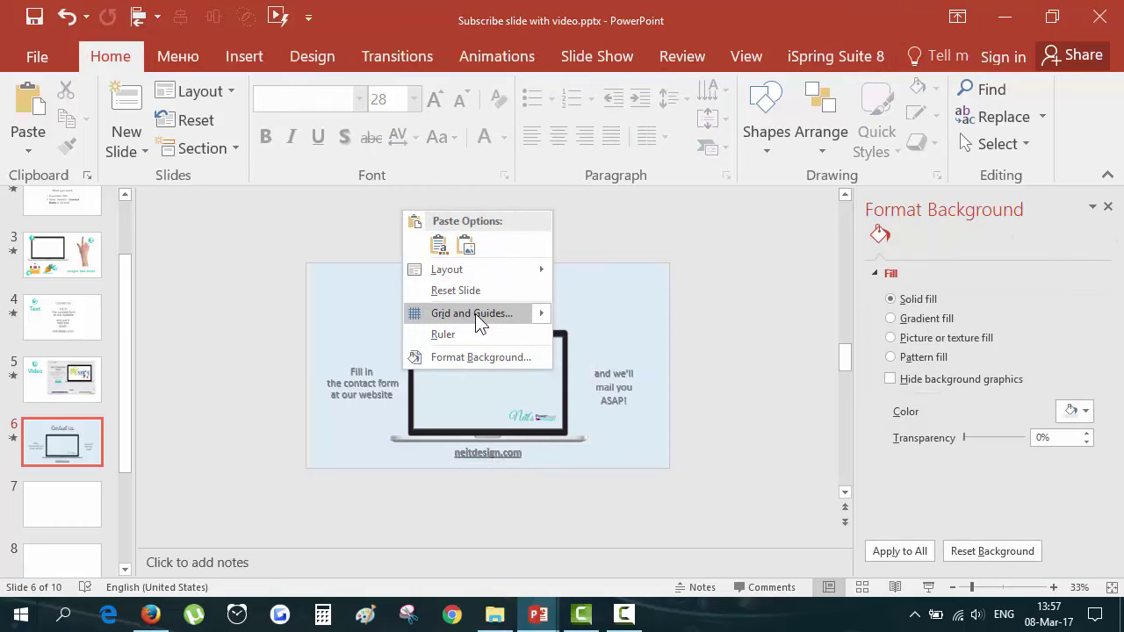
pyautogui.moveTo(495, 314)
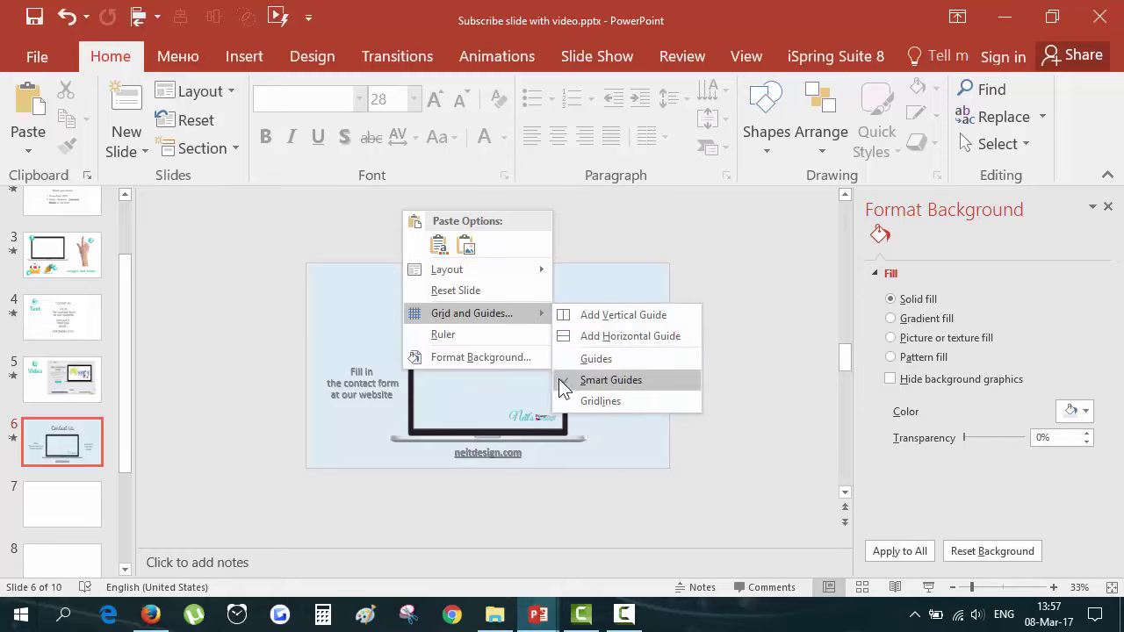
pyautogui.click(751, 265)
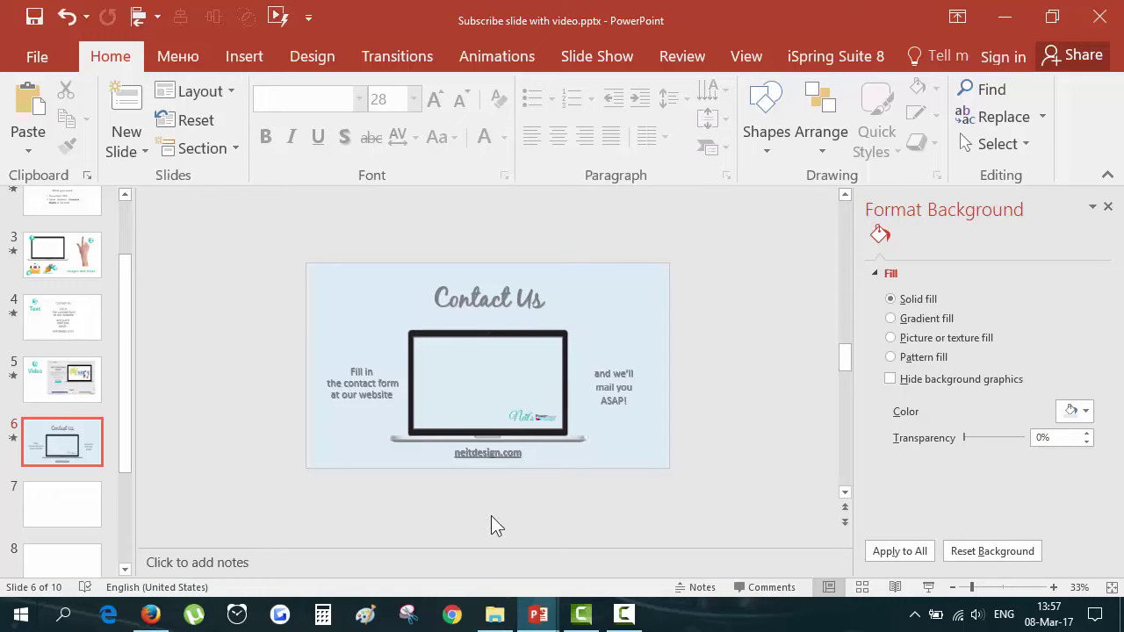
# Colour 'the contact form' with the logo's magenta using the font colour eyedropper
pyautogui.click(365, 369)
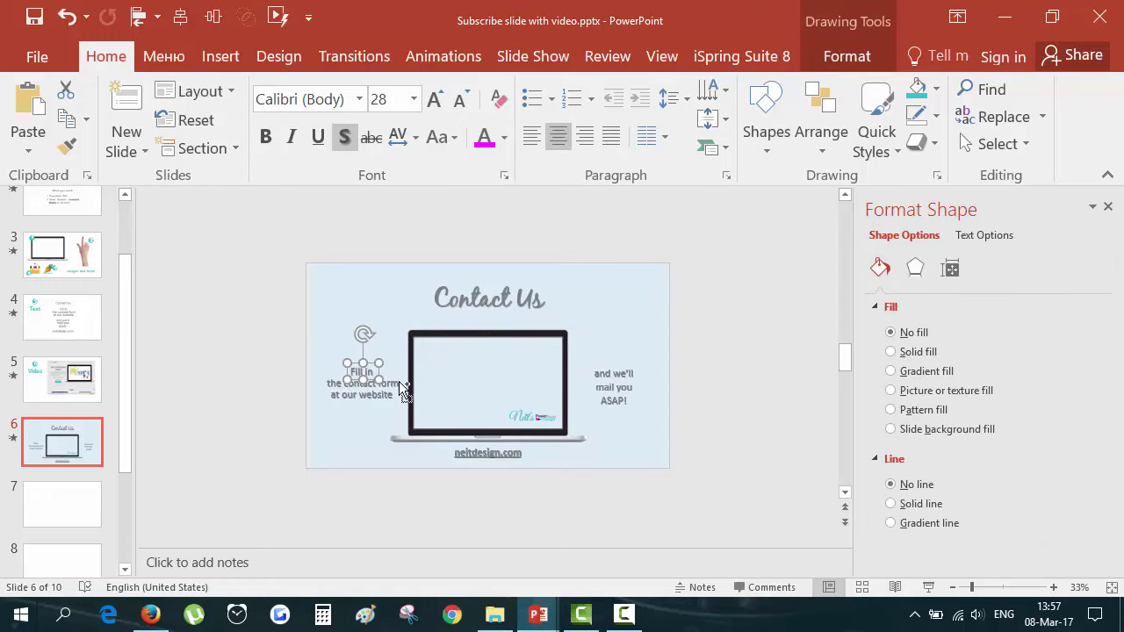
pyautogui.click(402, 387)
pyautogui.click(333, 384)
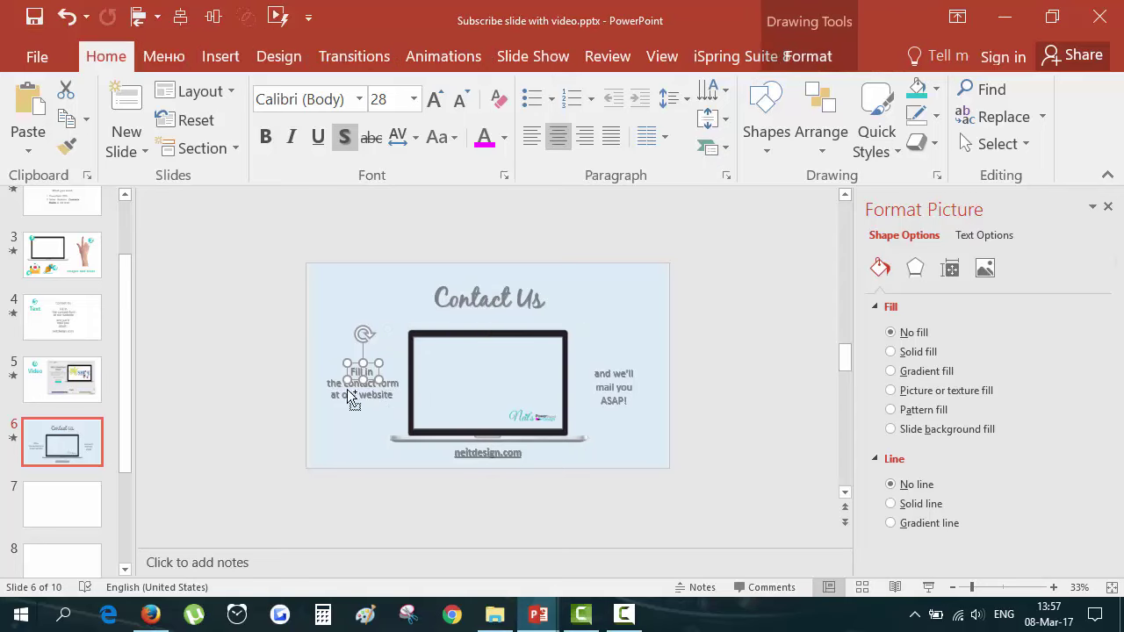
pyautogui.keyDown('shift'); pyautogui.click(332, 379); pyautogui.keyUp('shift')
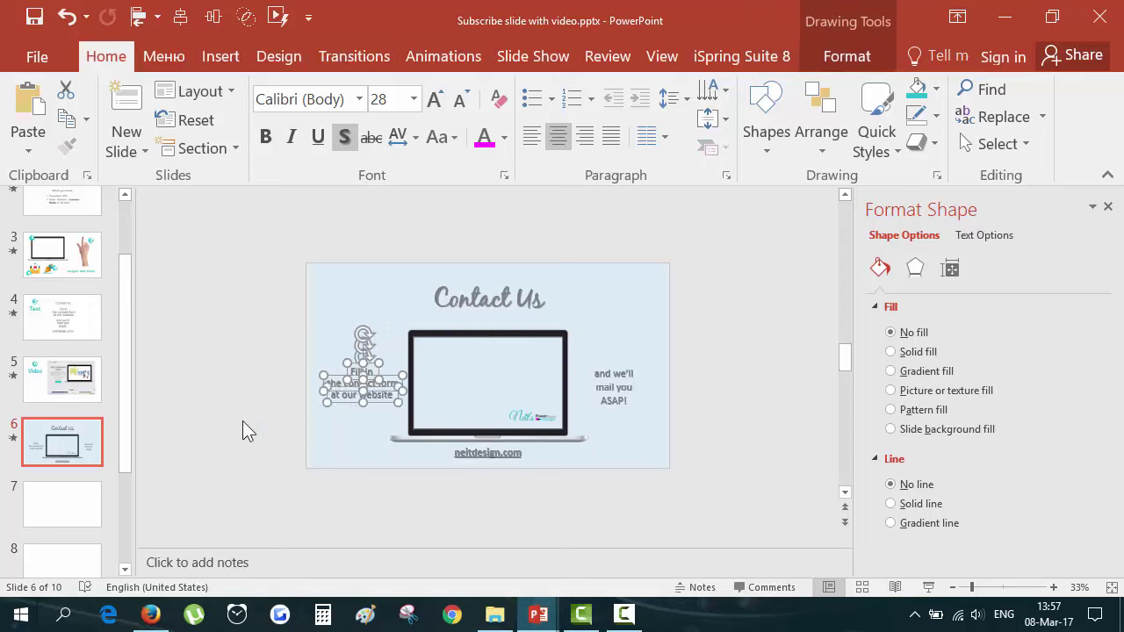
pyautogui.click(242, 421)
pyautogui.click(353, 382)
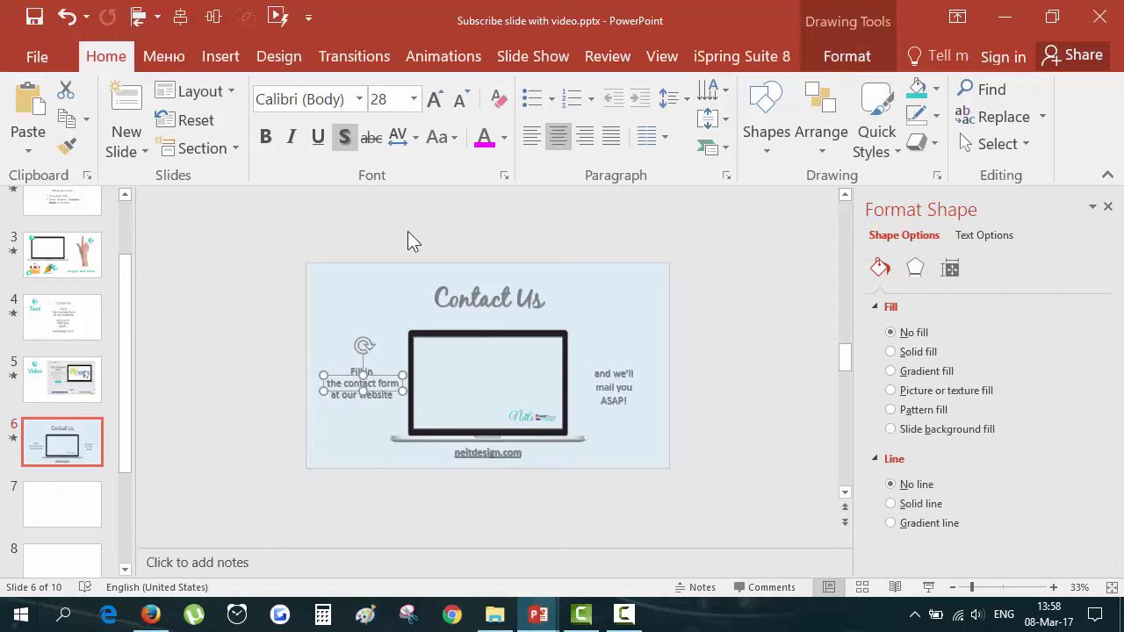
pyautogui.click(494, 143)
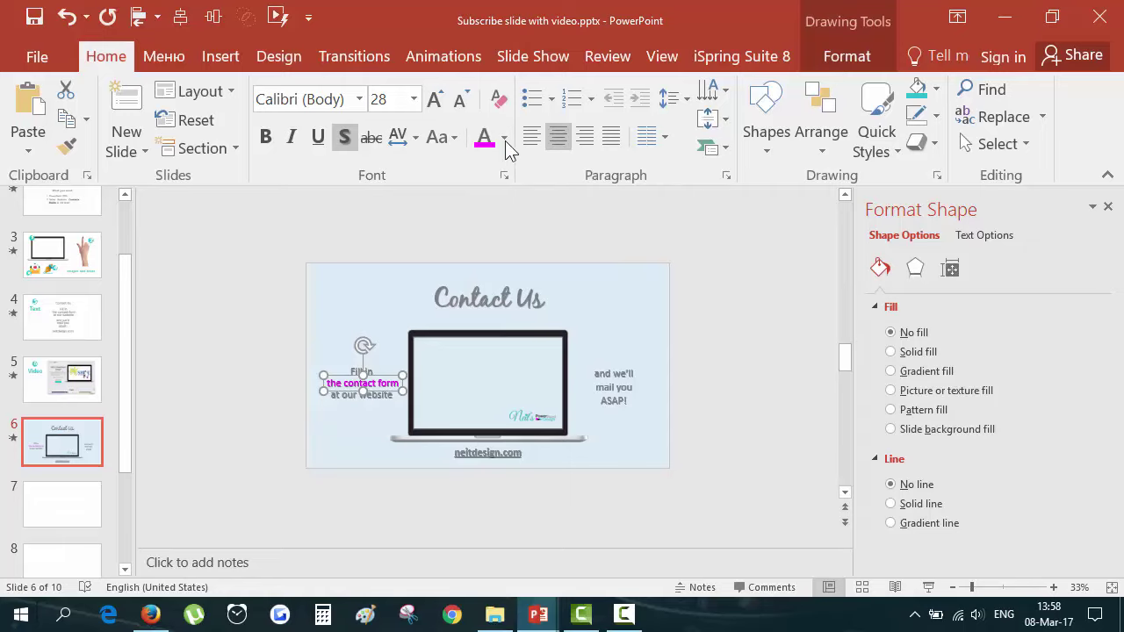
pyautogui.keyDown('ctrl'); pyautogui.scroll(2, 467, 476); pyautogui.keyUp('ctrl')
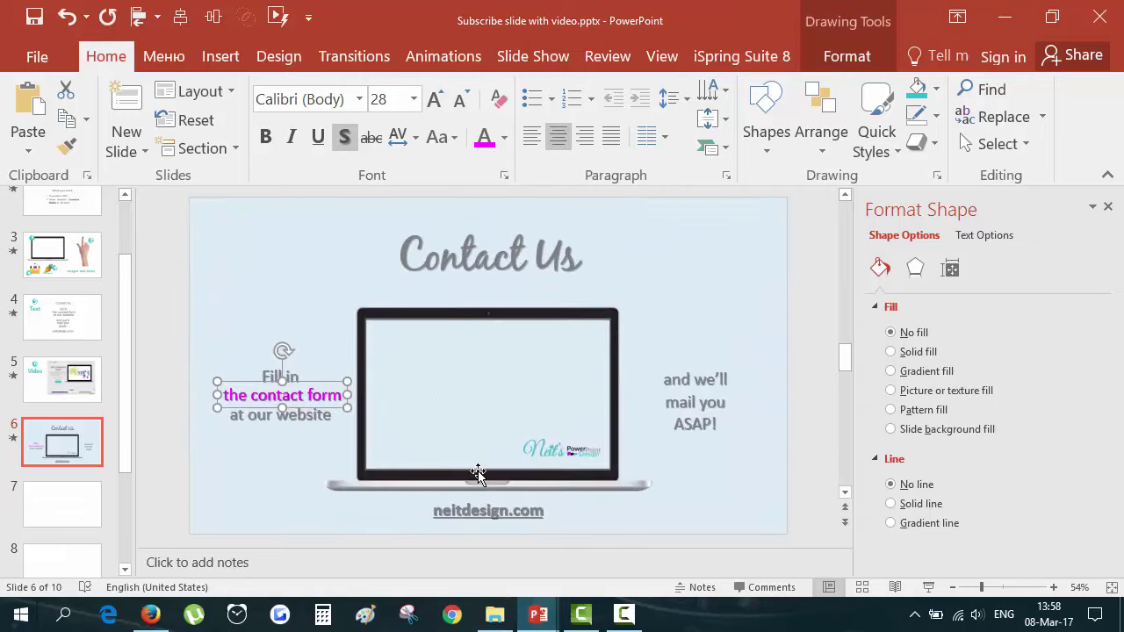
pyautogui.click(506, 141)
pyautogui.click(522, 411)
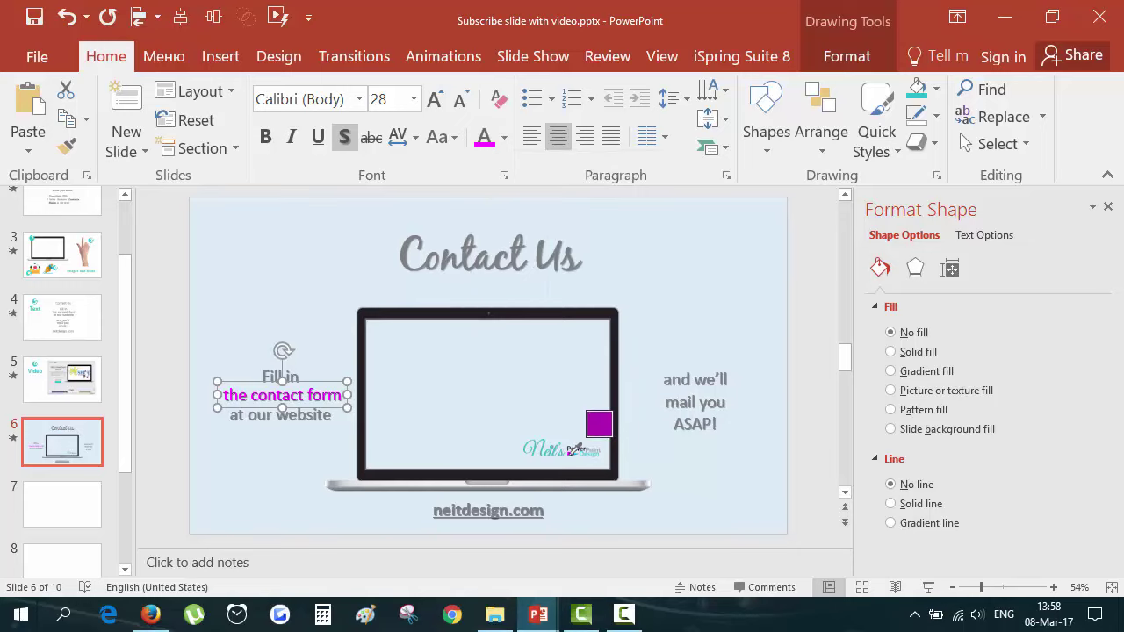
pyautogui.click(572, 450)
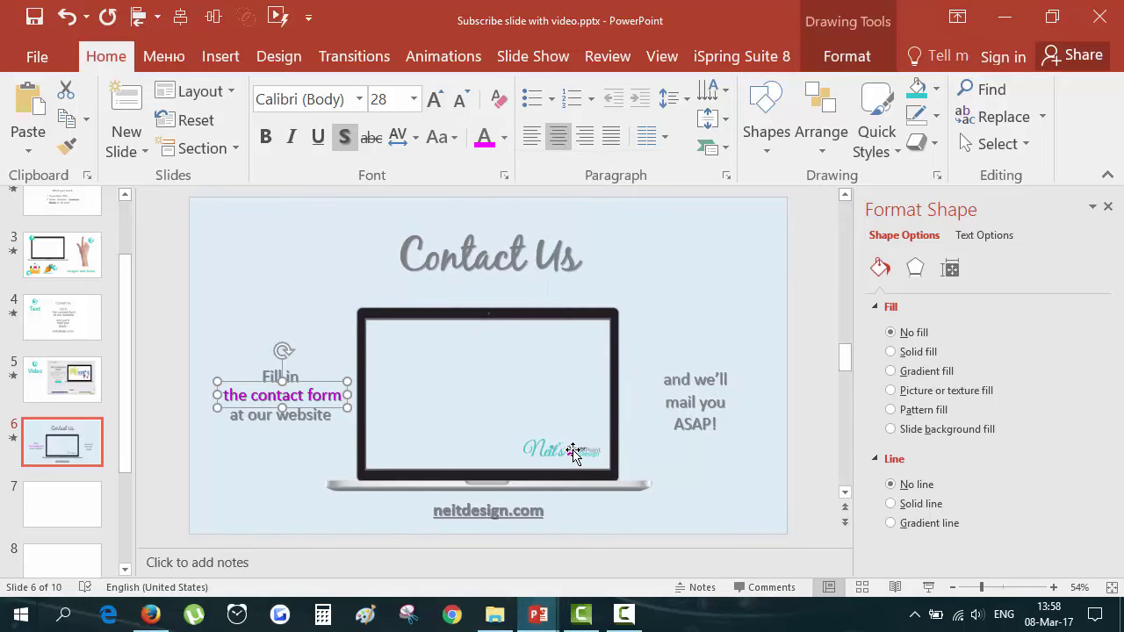
pyautogui.scroll(2, 579, 449)
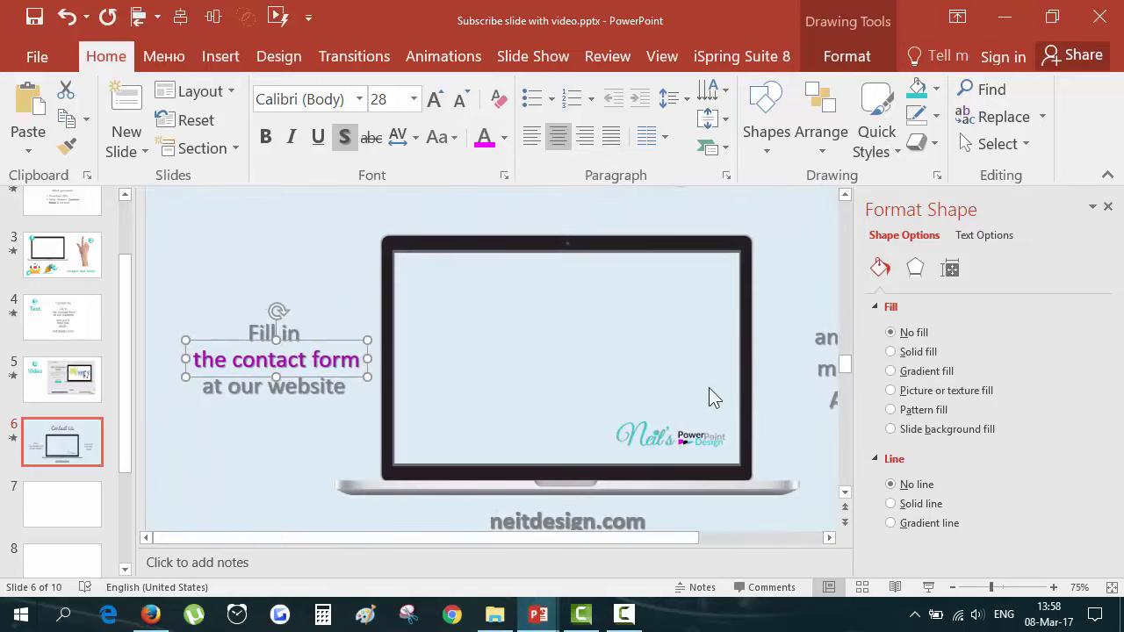
pyautogui.click(503, 138)
pyautogui.click(522, 406)
pyautogui.click(682, 441)
# Eyedrop the logo's teal onto the 'Fill in' and 'at our website' lines
pyautogui.click(292, 331)
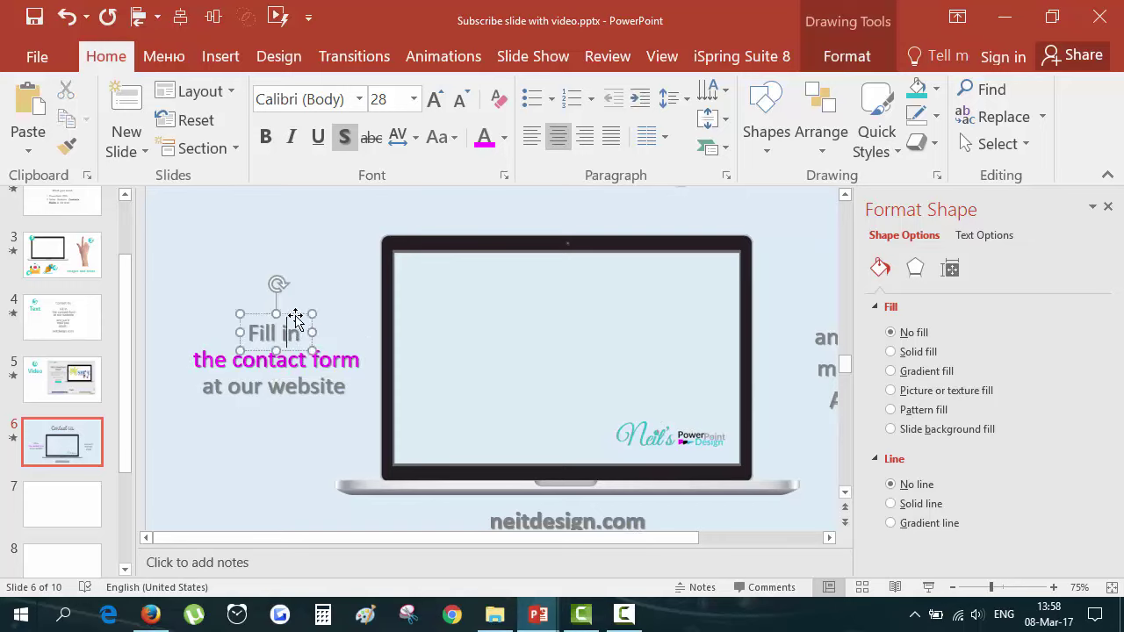
pyautogui.keyDown('shift'); pyautogui.click(297, 388); pyautogui.keyUp('shift')
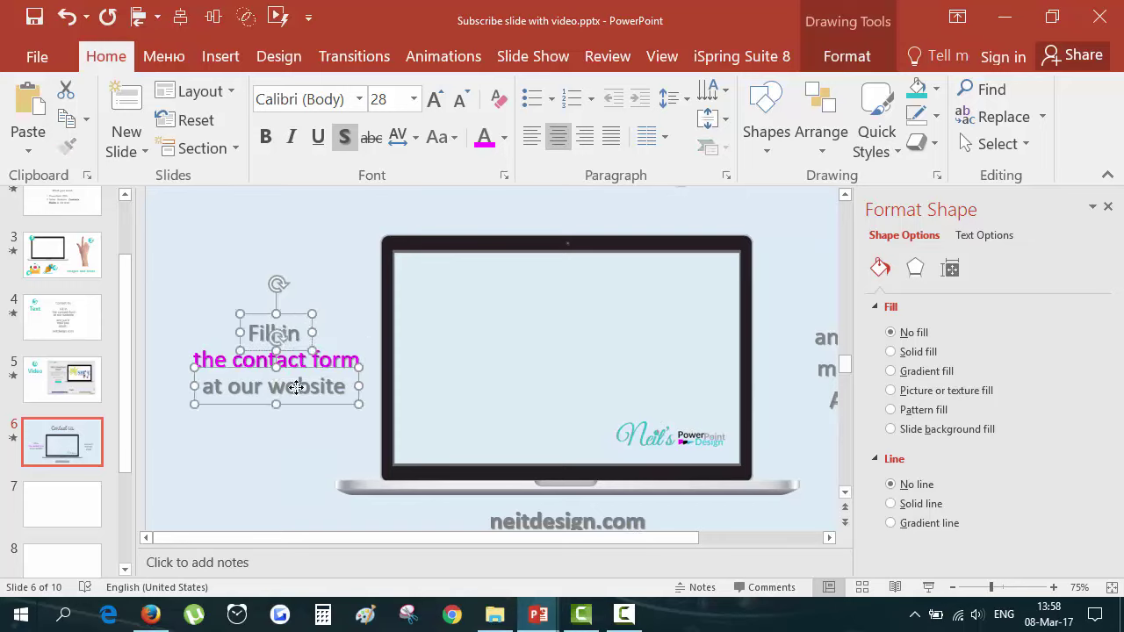
pyautogui.click(504, 137)
pyautogui.click(535, 410)
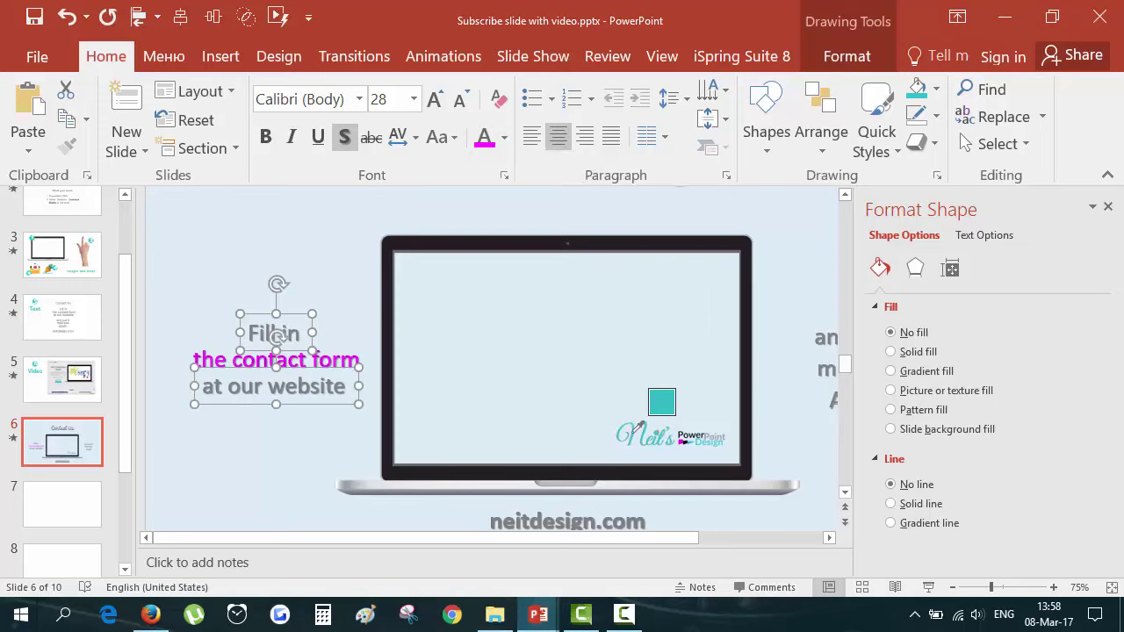
pyautogui.scroll(5, 639, 427)
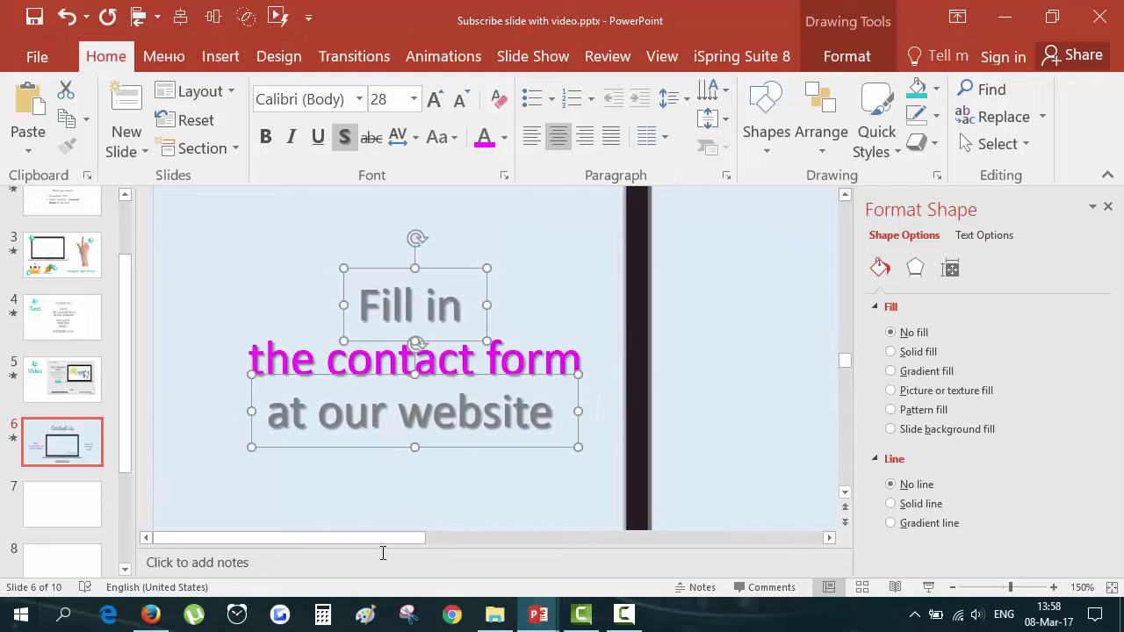
pyautogui.moveTo(393, 541); pyautogui.dragTo(690, 509)
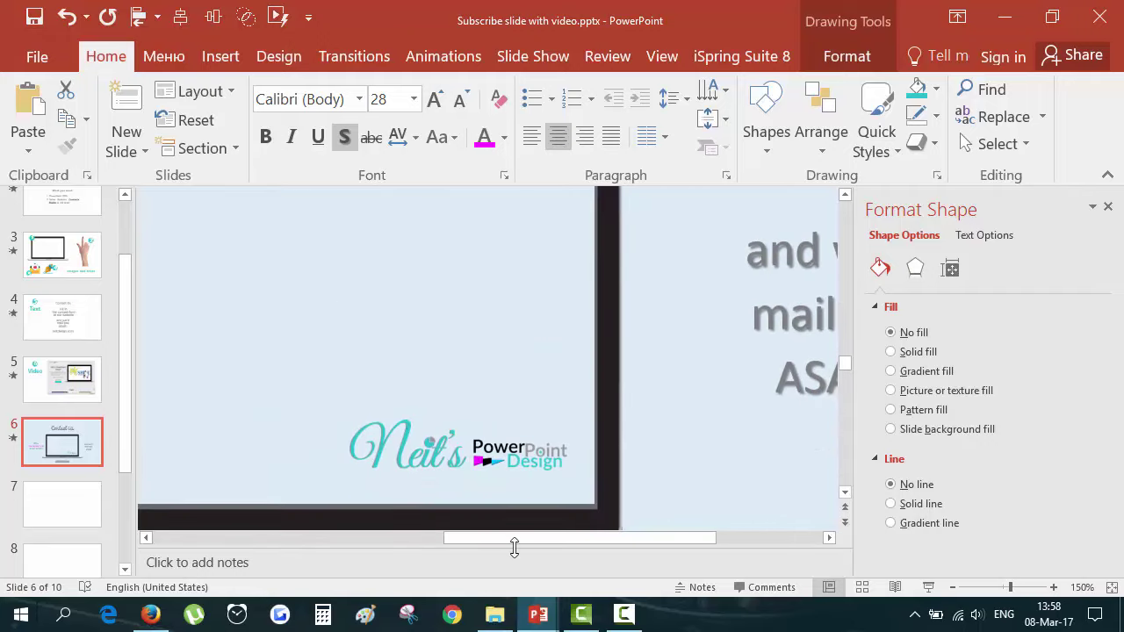
pyautogui.moveTo(511, 538); pyautogui.dragTo(250, 538)
pyautogui.scroll(-4, 201, 306)
pyautogui.scroll(-1, 202, 306)
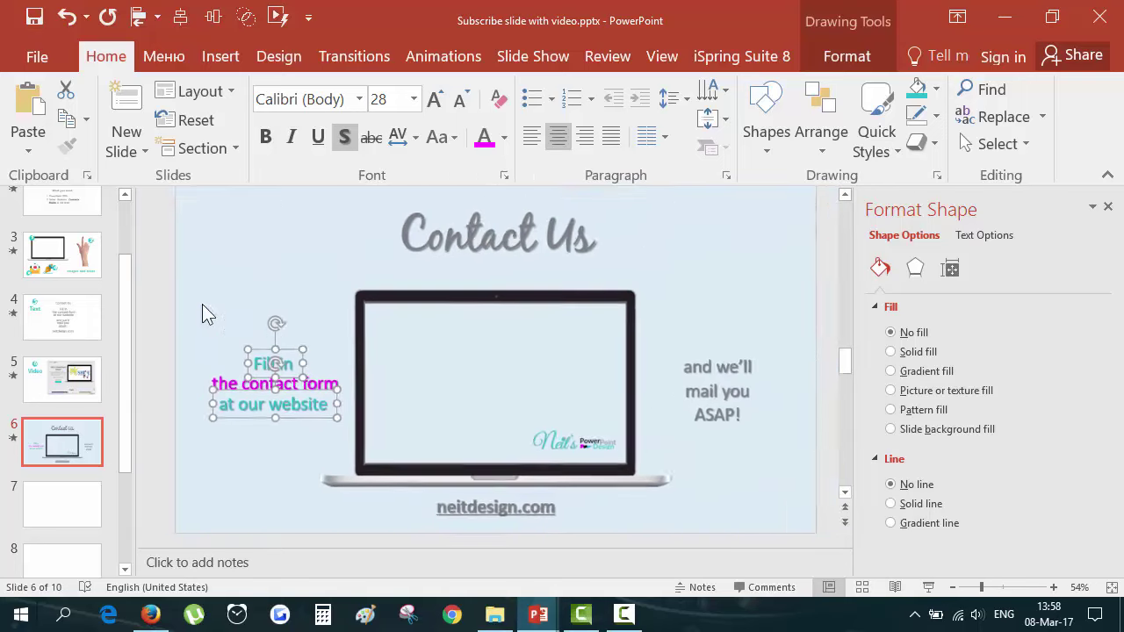
# In the title, recolour 'Contact' in the logo's teal and 'Us' in the logo's magenta
pyautogui.click(277, 456)
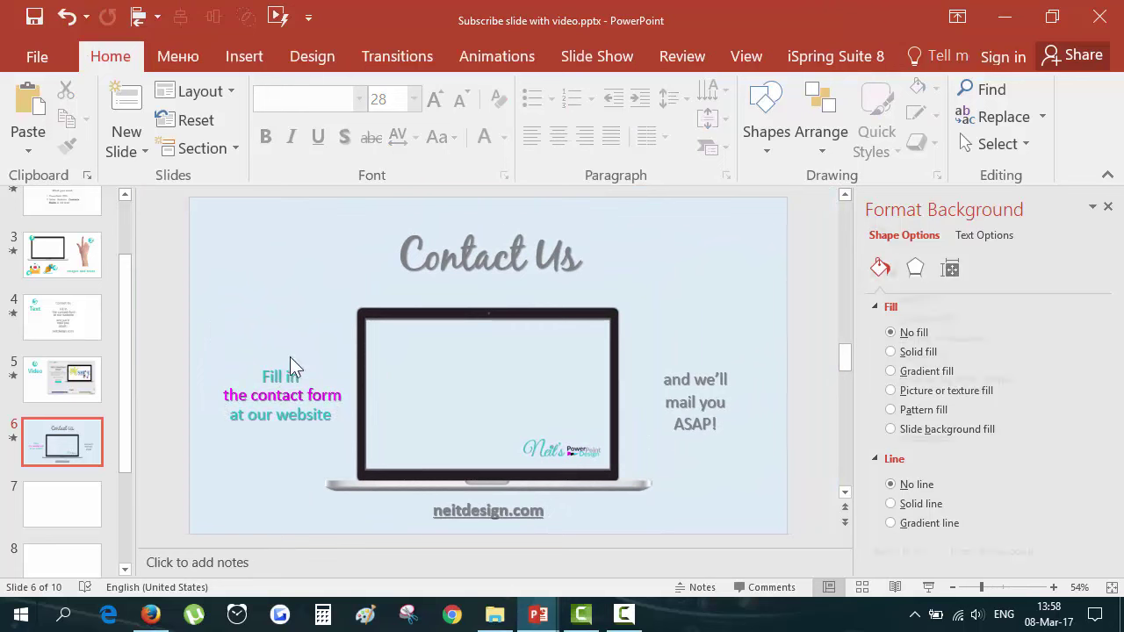
pyautogui.click(442, 267)
pyautogui.moveTo(408, 256); pyautogui.dragTo(531, 257)
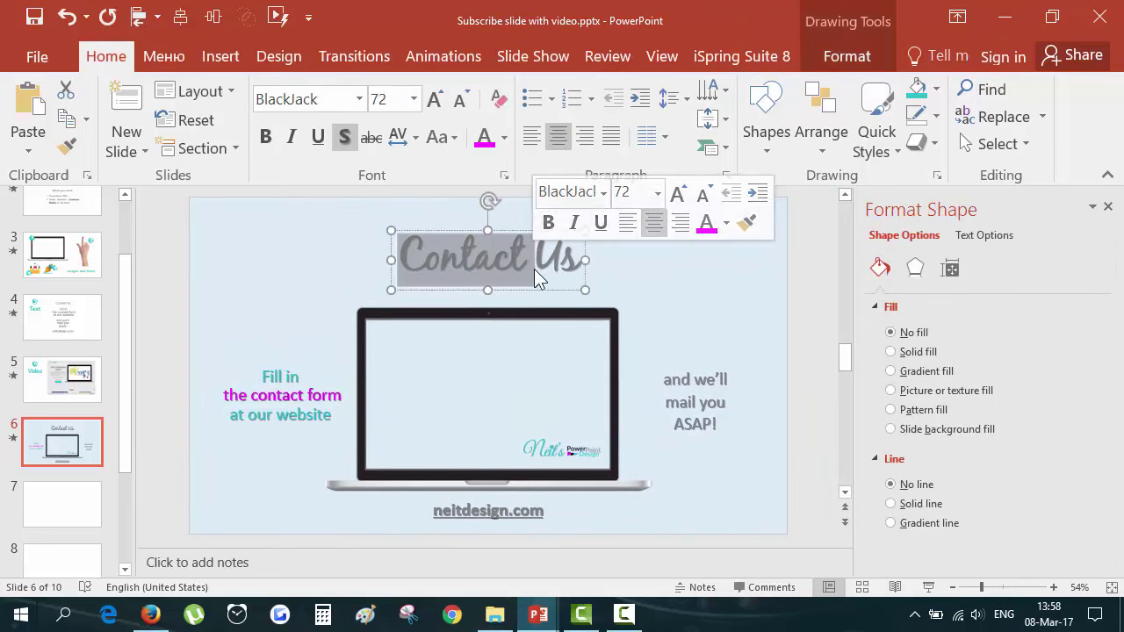
pyautogui.click(507, 143)
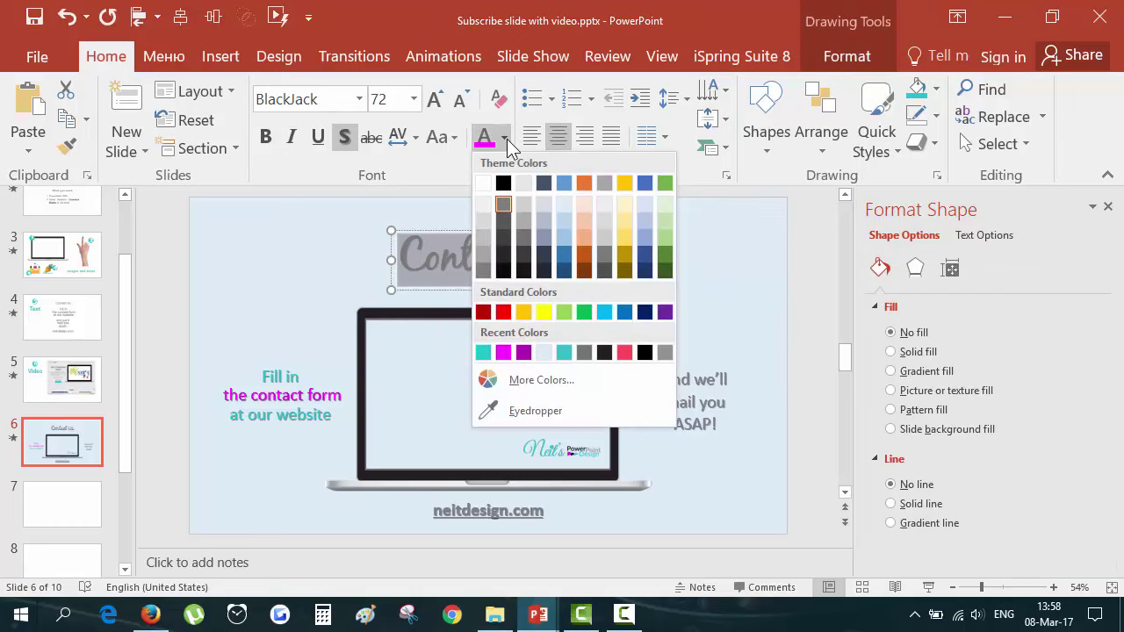
pyautogui.click(483, 353)
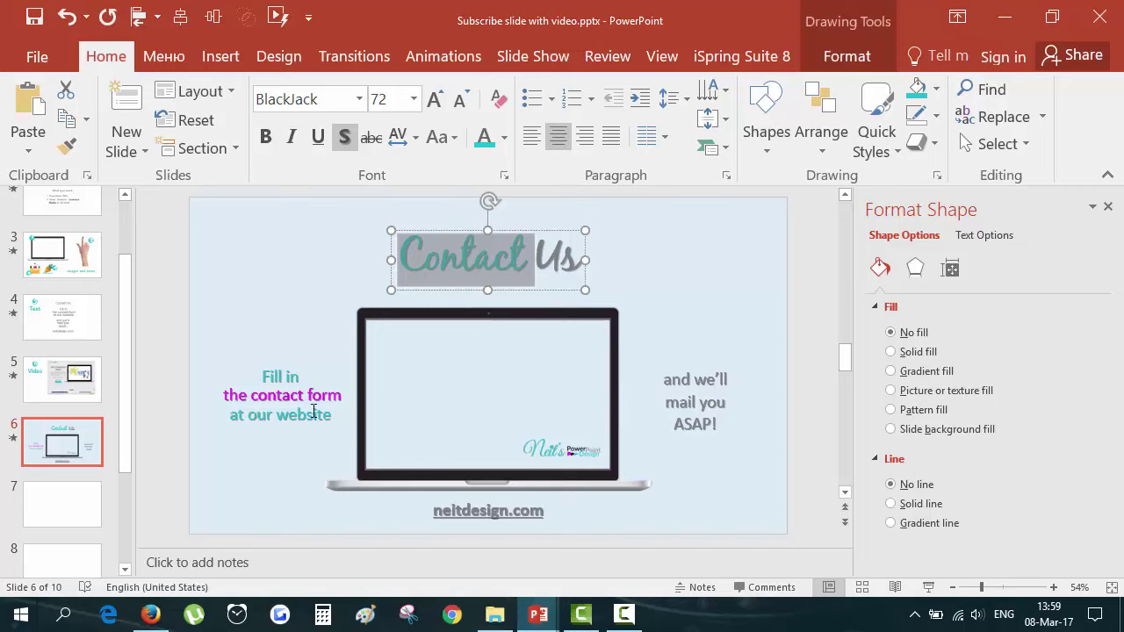
pyautogui.moveTo(535, 257); pyautogui.dragTo(585, 256)
pyautogui.click(504, 138)
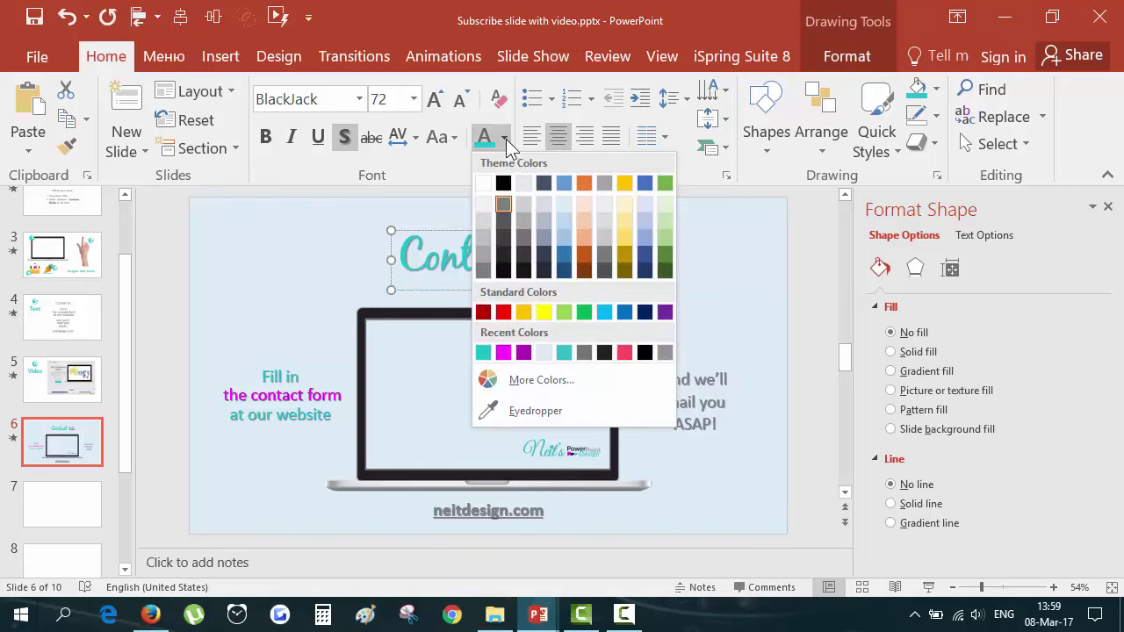
pyautogui.click(516, 354)
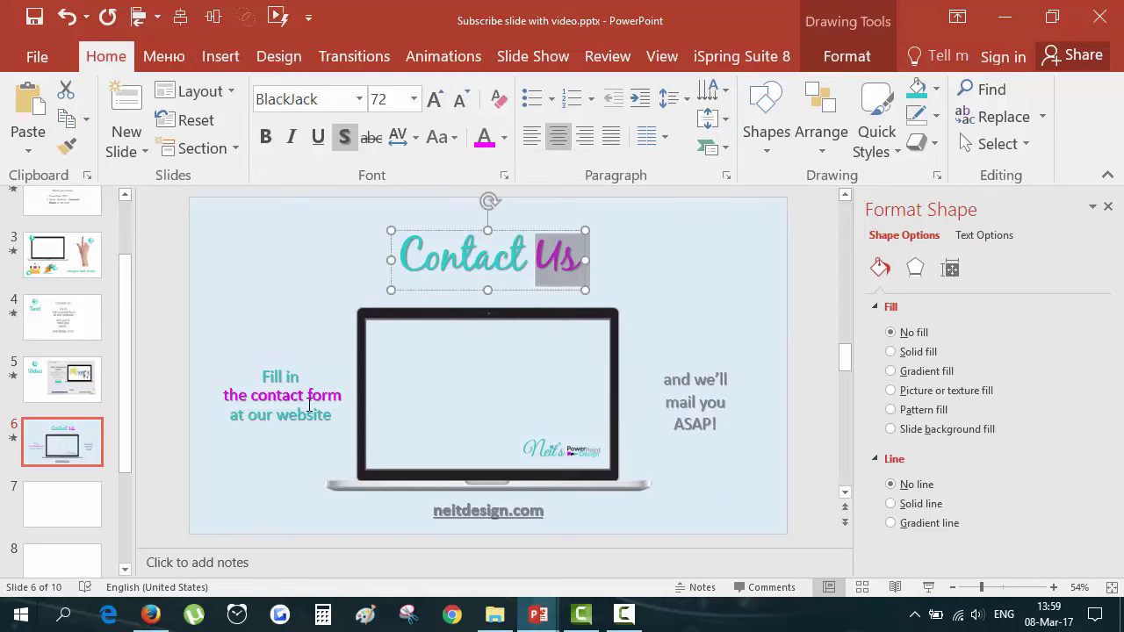
# Colour the 'mail you' text magenta
pyautogui.click(721, 322)
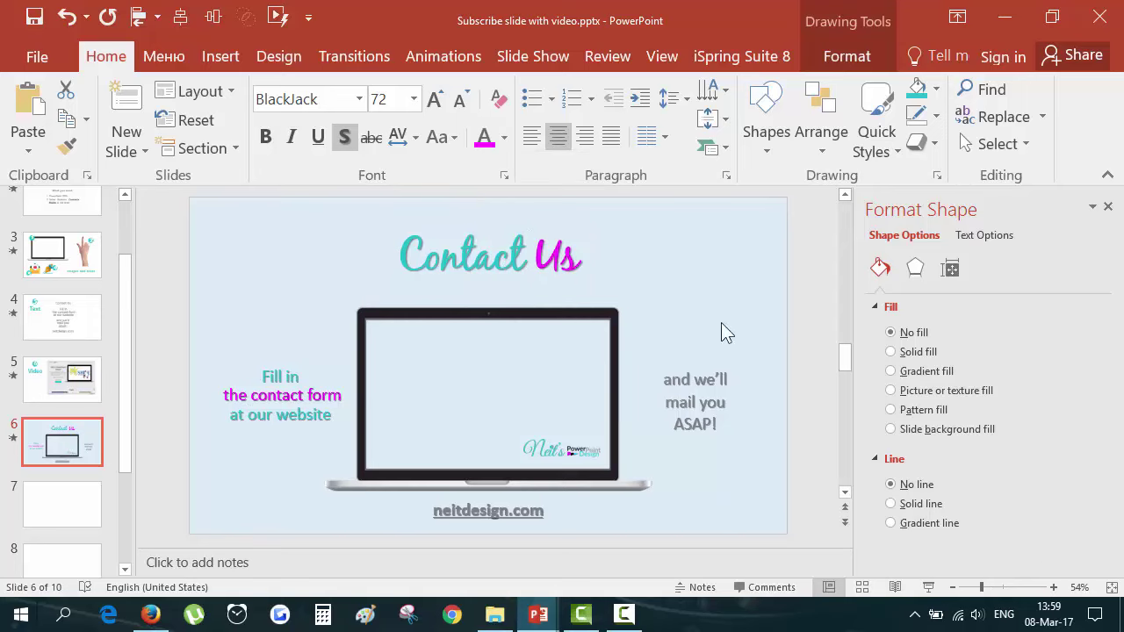
pyautogui.click(690, 383)
pyautogui.click(684, 390)
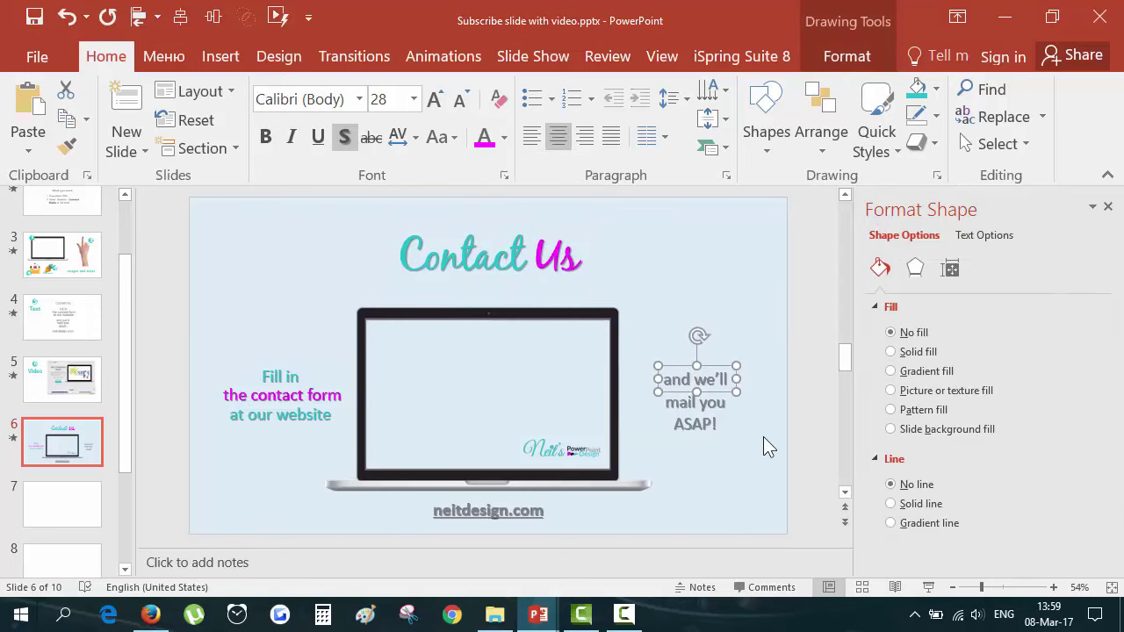
pyautogui.moveTo(675, 397); pyautogui.dragTo(672, 413)
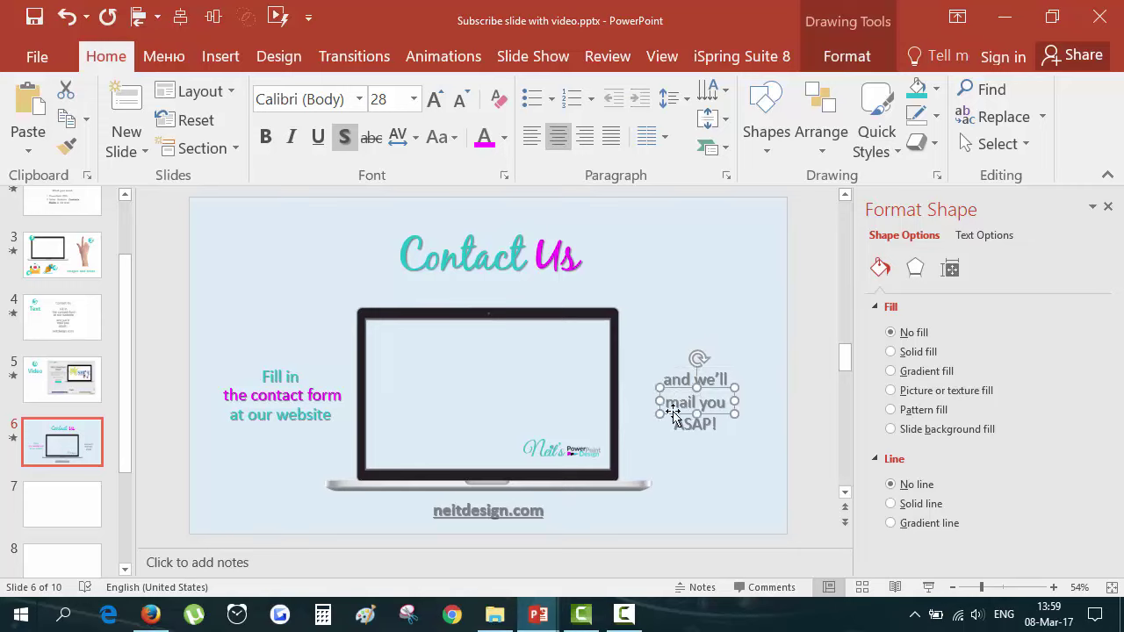
pyautogui.click(484, 139)
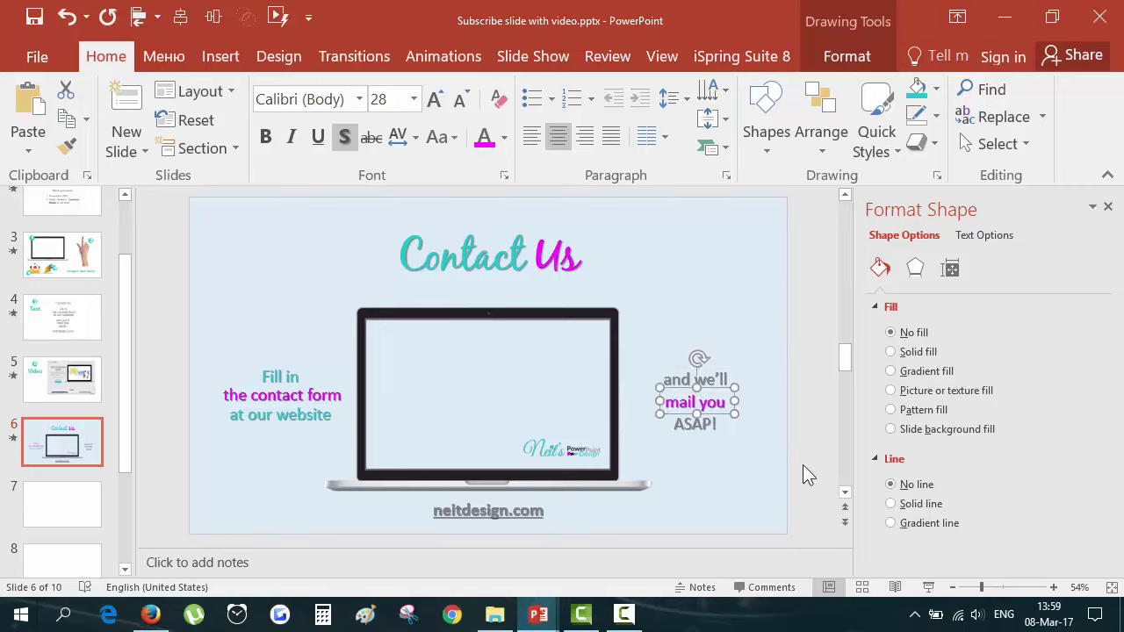
# Make the 'and we'll' and 'ASAP!' text teal
pyautogui.keyDown('shift'); pyautogui.click(685, 380); pyautogui.keyUp('shift')
pyautogui.keyDown('shift'); pyautogui.click(700, 424); pyautogui.keyUp('shift')
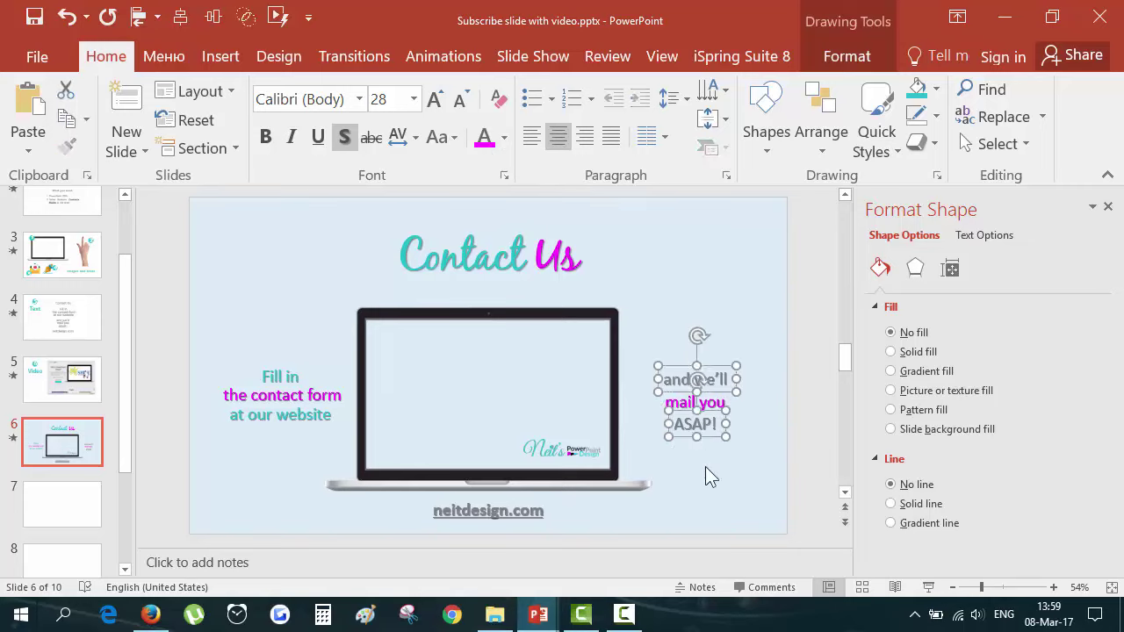
pyautogui.click(505, 139)
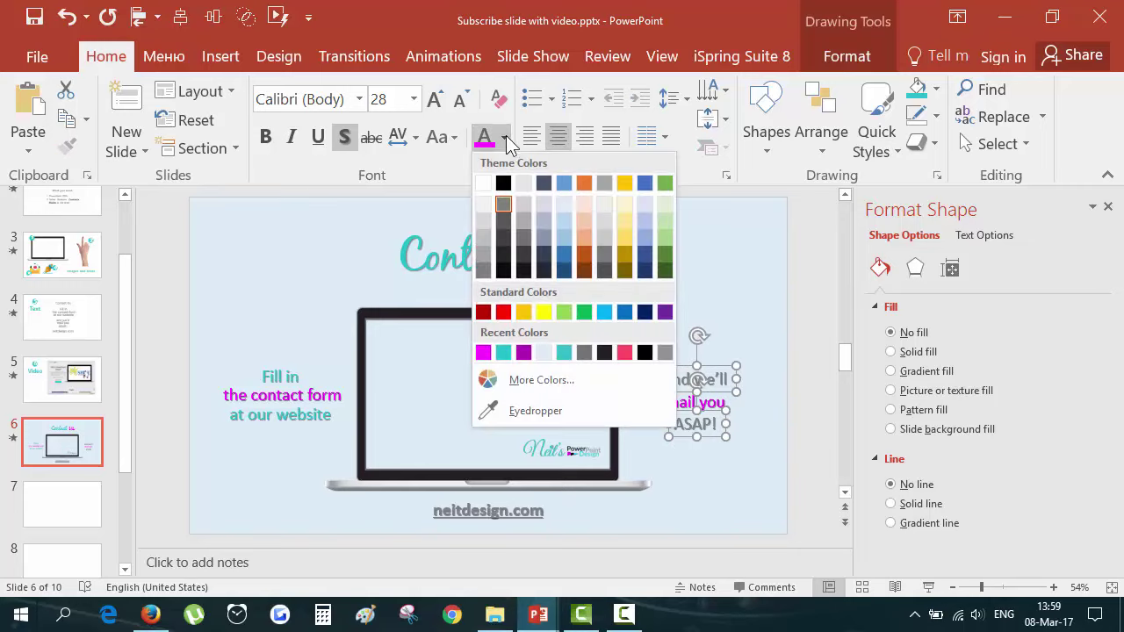
pyautogui.click(503, 352)
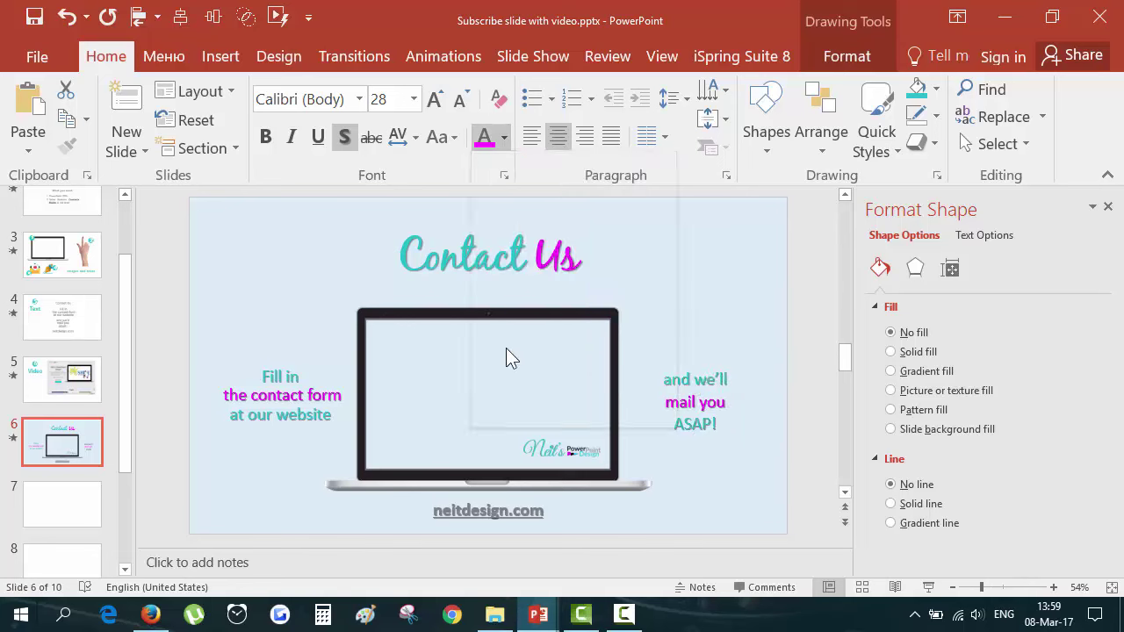
pyautogui.click(720, 325)
# Make the neitdesign.com text teal
pyautogui.click(475, 514)
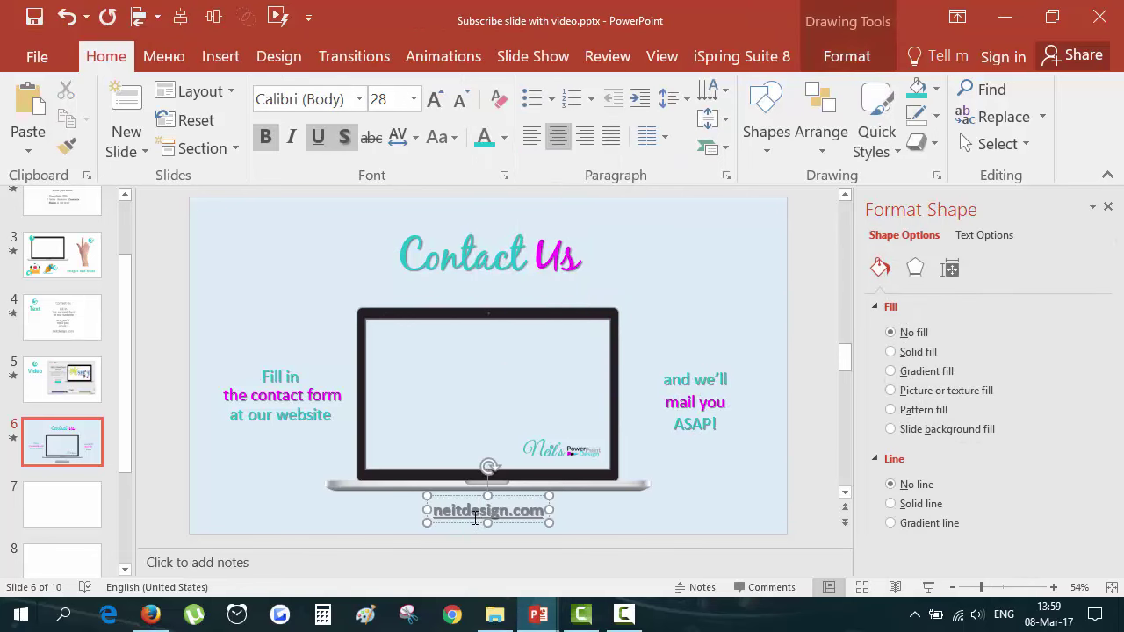
pyautogui.click(474, 523)
pyautogui.click(484, 137)
pyautogui.click(629, 247)
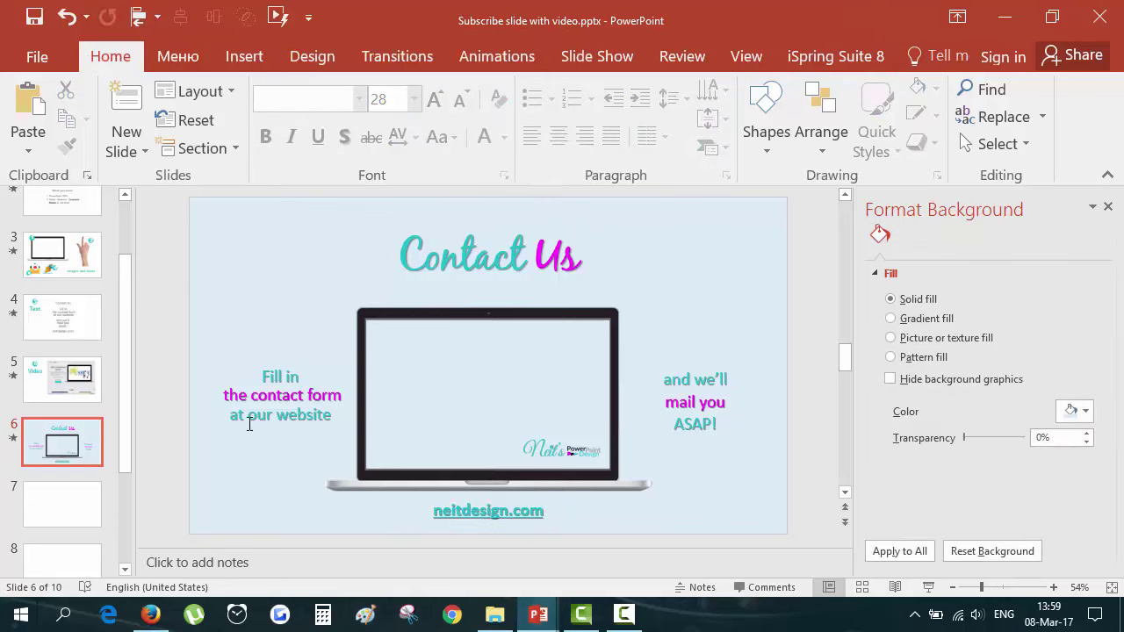
pyautogui.click(448, 284)
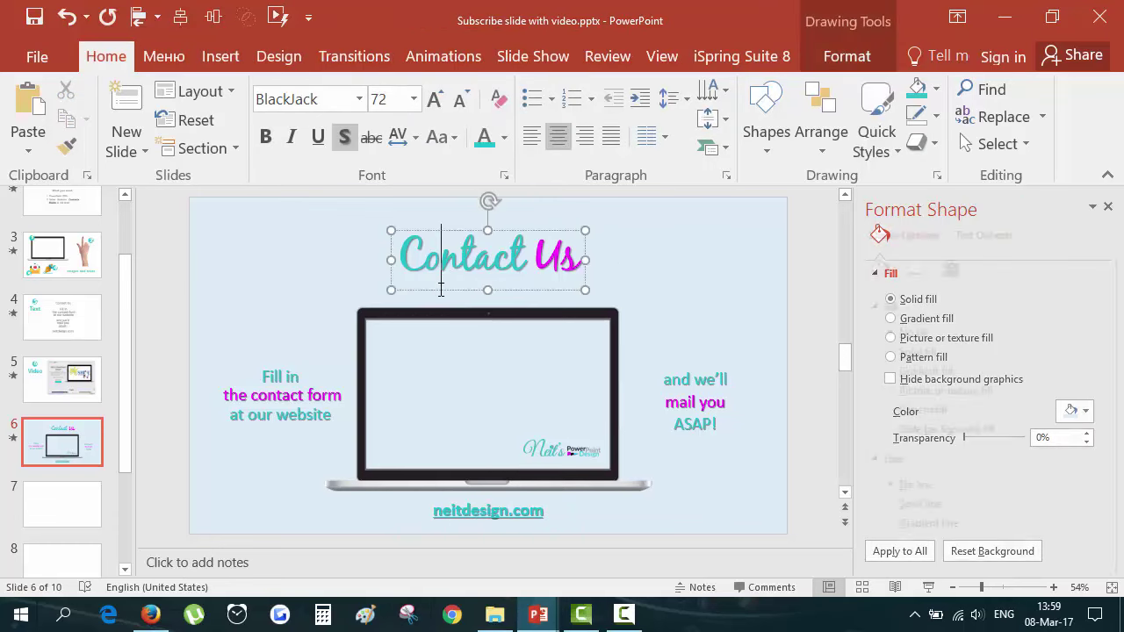
pyautogui.keyDown('shift'); pyautogui.click(292, 372); pyautogui.keyUp('shift')
pyautogui.keyDown('shift'); pyautogui.click(323, 395); pyautogui.keyUp('shift')
pyautogui.keyDown('shift'); pyautogui.click(318, 417); pyautogui.keyUp('shift')
pyautogui.keyDown('shift'); pyautogui.click(660, 380); pyautogui.keyUp('shift')
pyautogui.keyDown('shift'); pyautogui.click(683, 402); pyautogui.keyUp('shift')
pyautogui.keyDown('shift'); pyautogui.click(690, 424); pyautogui.keyUp('shift')
pyautogui.keyDown('shift'); pyautogui.click(524, 513); pyautogui.keyUp('shift')
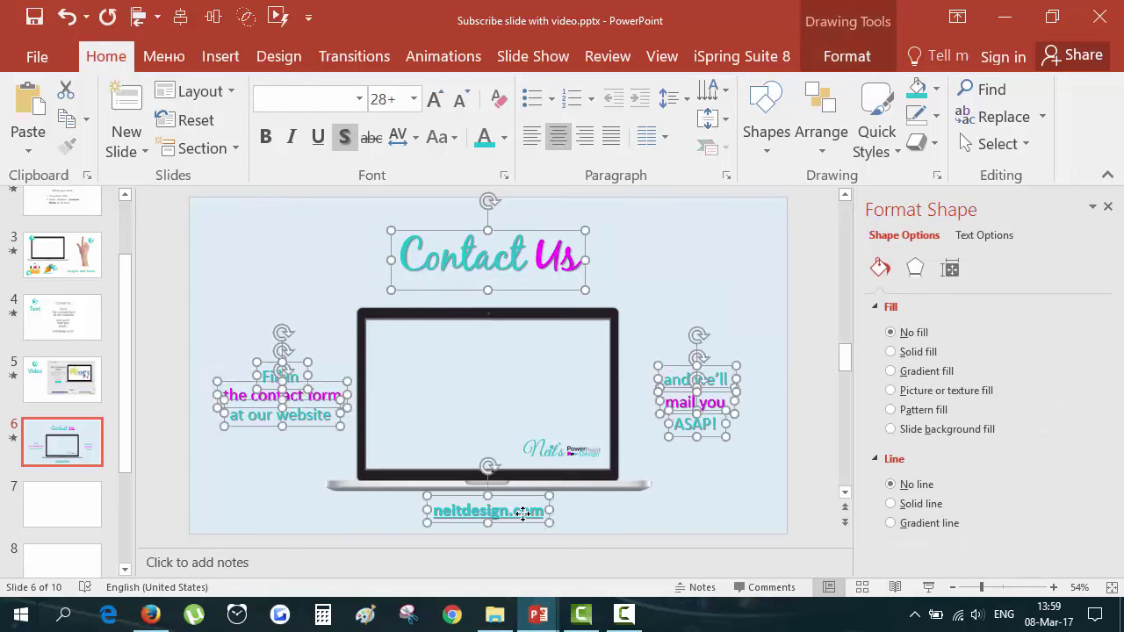
pyautogui.click(346, 148)
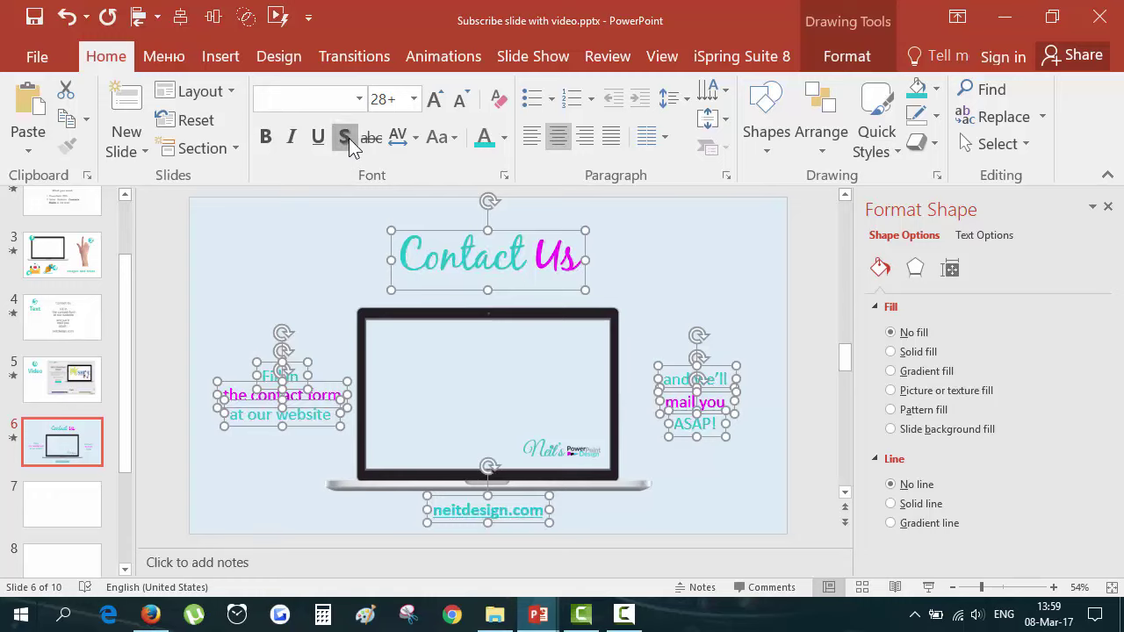
pyautogui.click(349, 138)
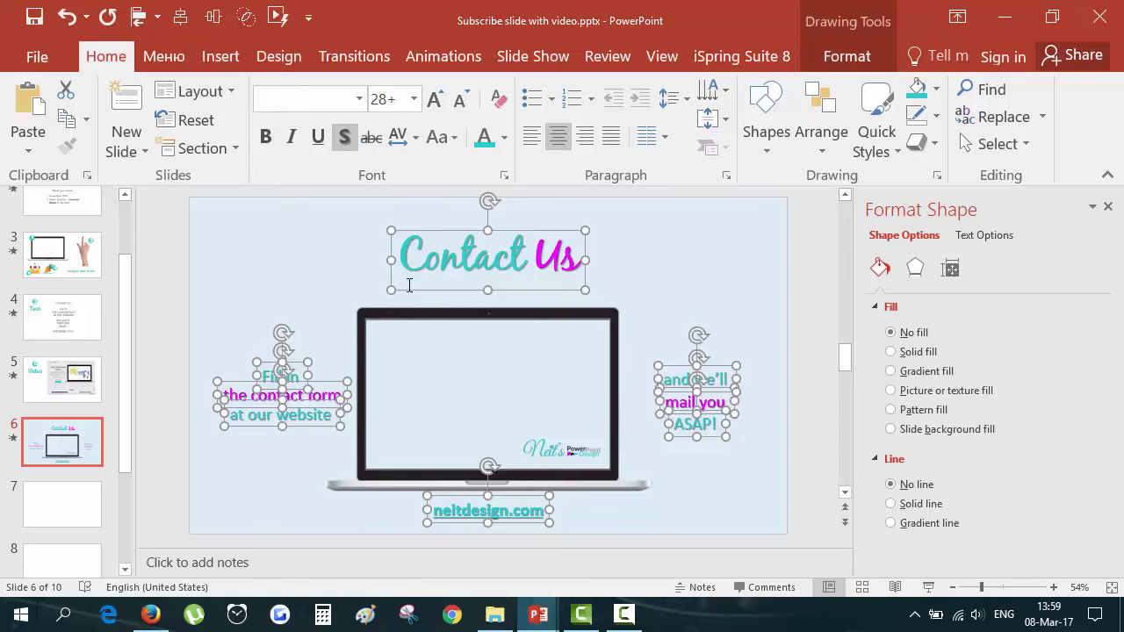
pyautogui.click(687, 281)
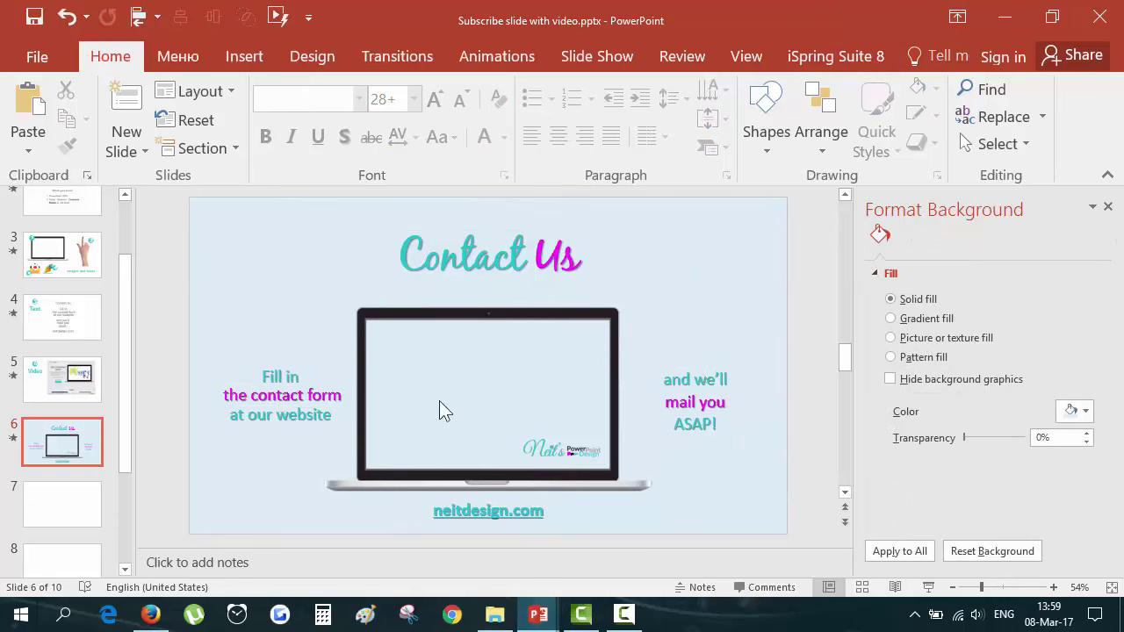
# Apply the first Reflection variation to the laptop picture
pyautogui.click(360, 397)
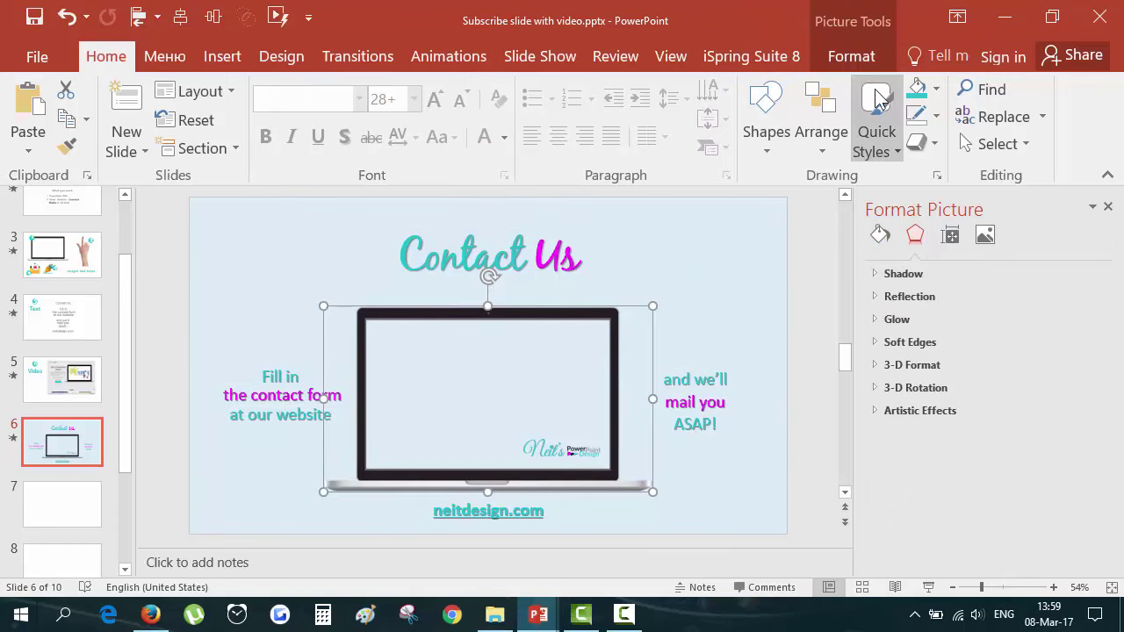
pyautogui.click(832, 55)
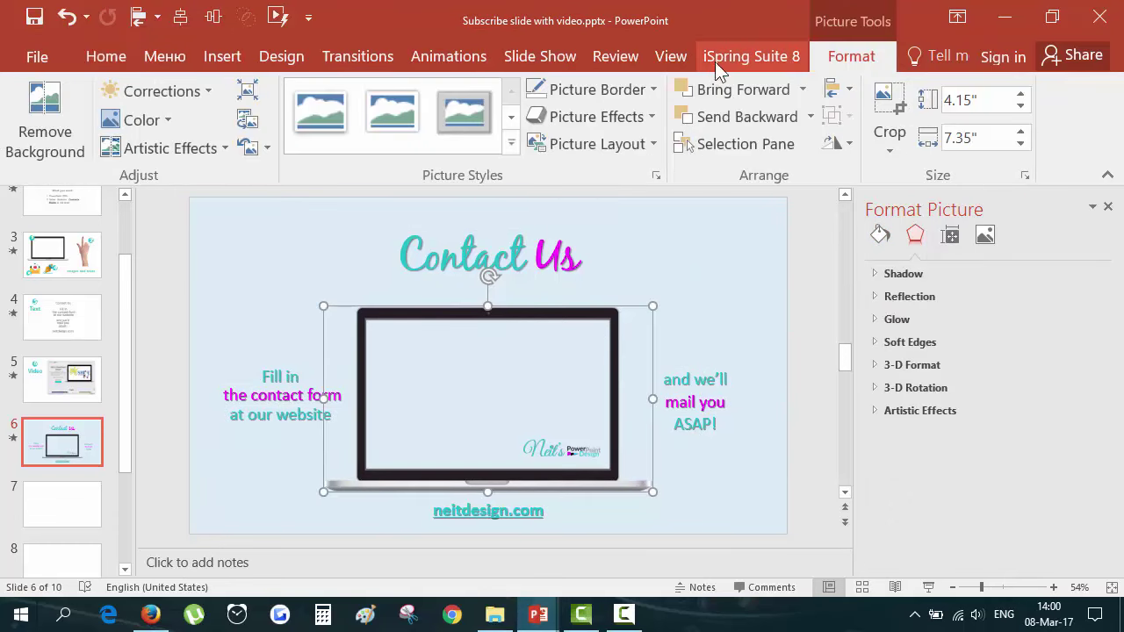
pyautogui.click(650, 130)
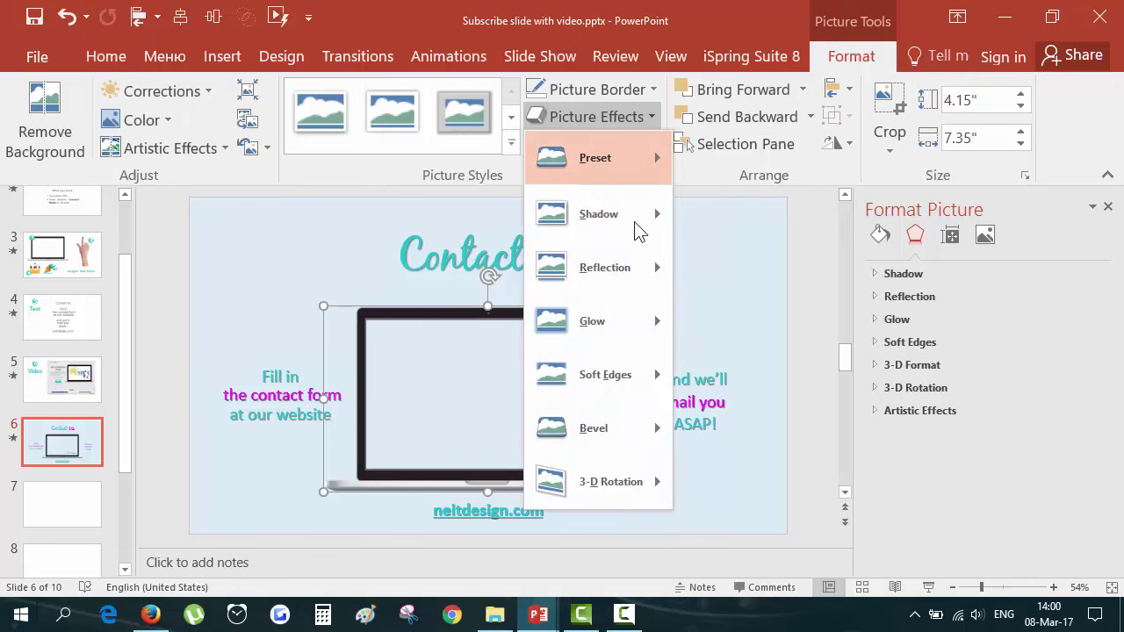
pyautogui.moveTo(631, 270)
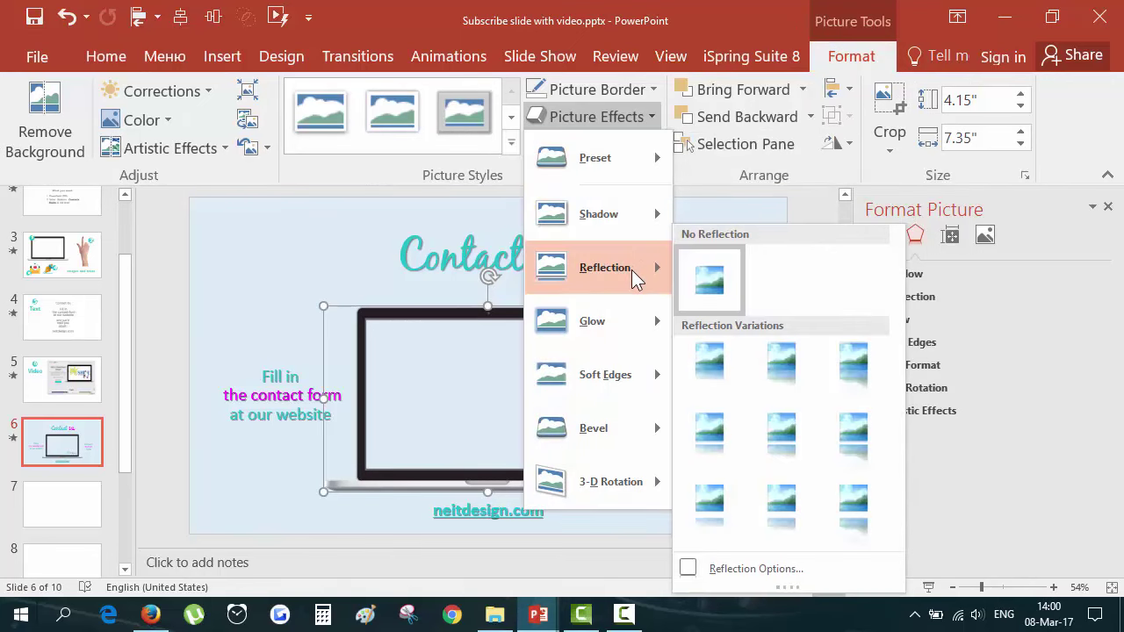
pyautogui.click(722, 365)
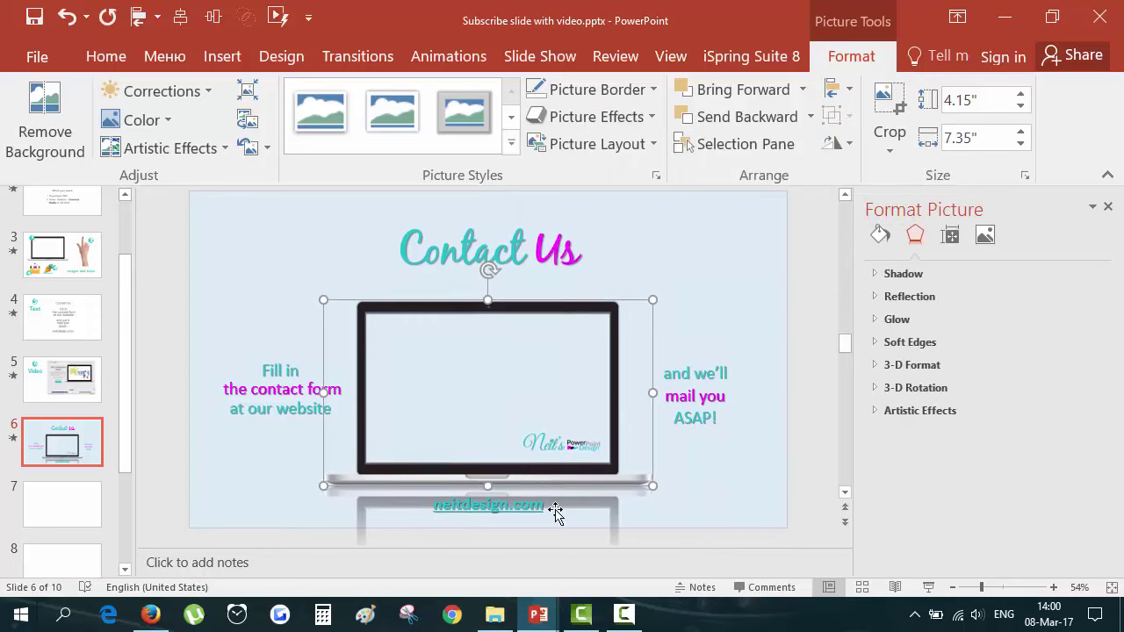
pyautogui.click(620, 116)
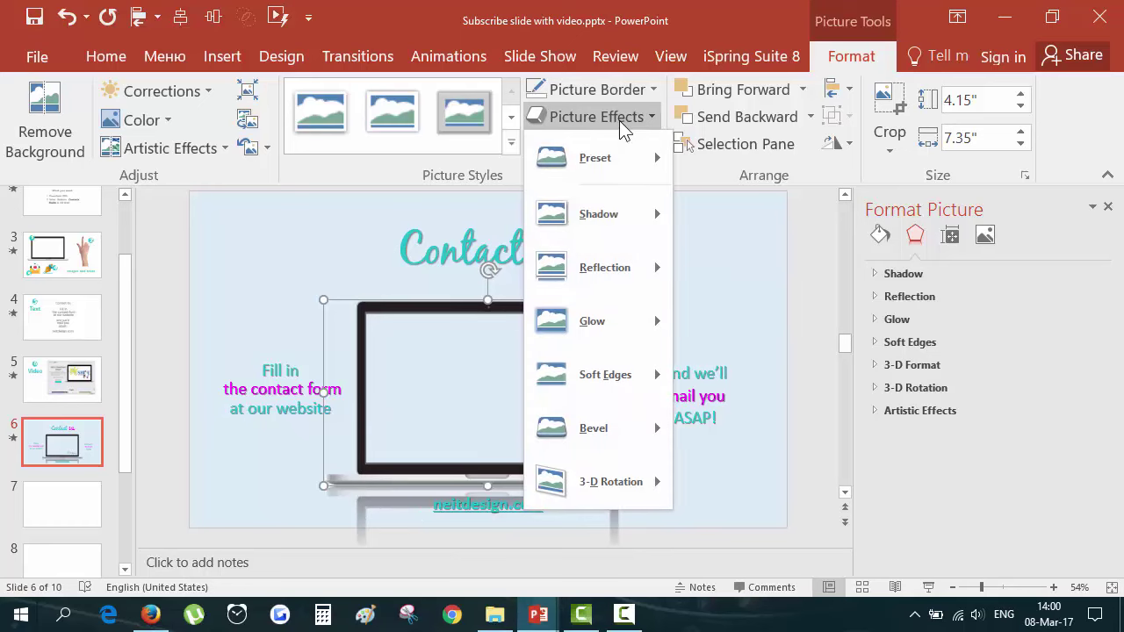
pyautogui.click(798, 194)
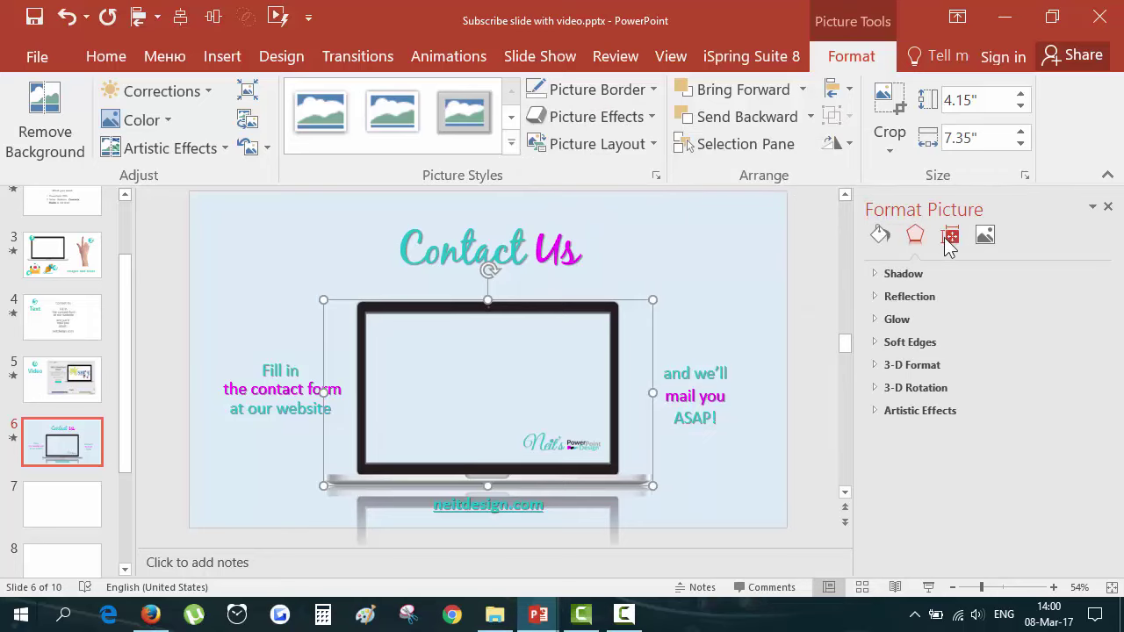
# Set the laptop reflection's transparency to 82%
pyautogui.click(909, 297)
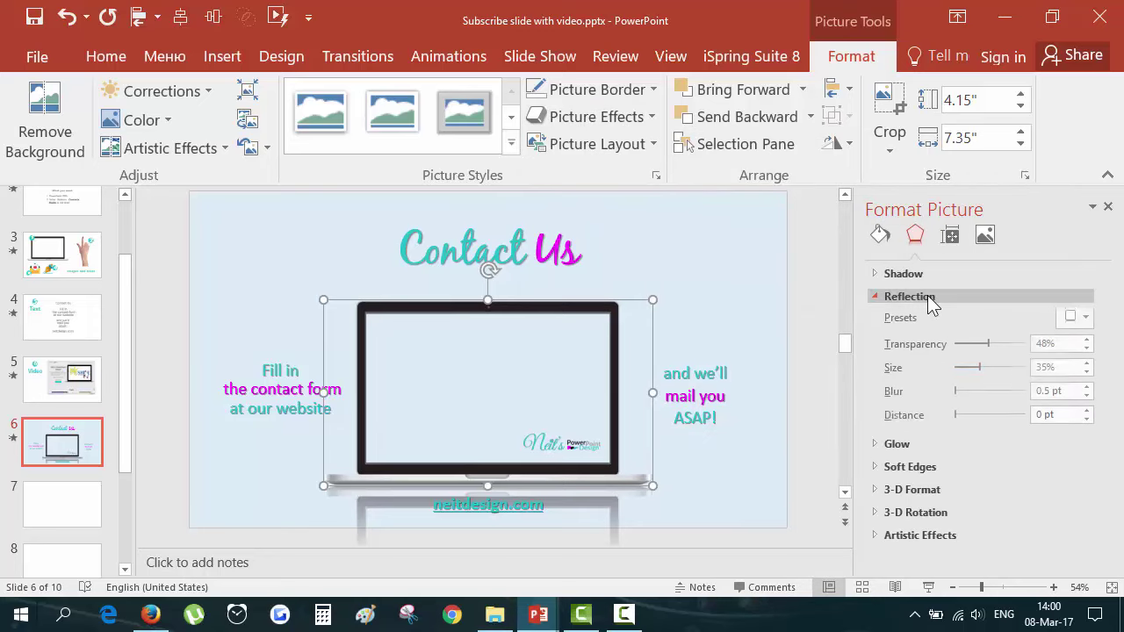
pyautogui.moveTo(989, 346); pyautogui.dragTo(955, 348)
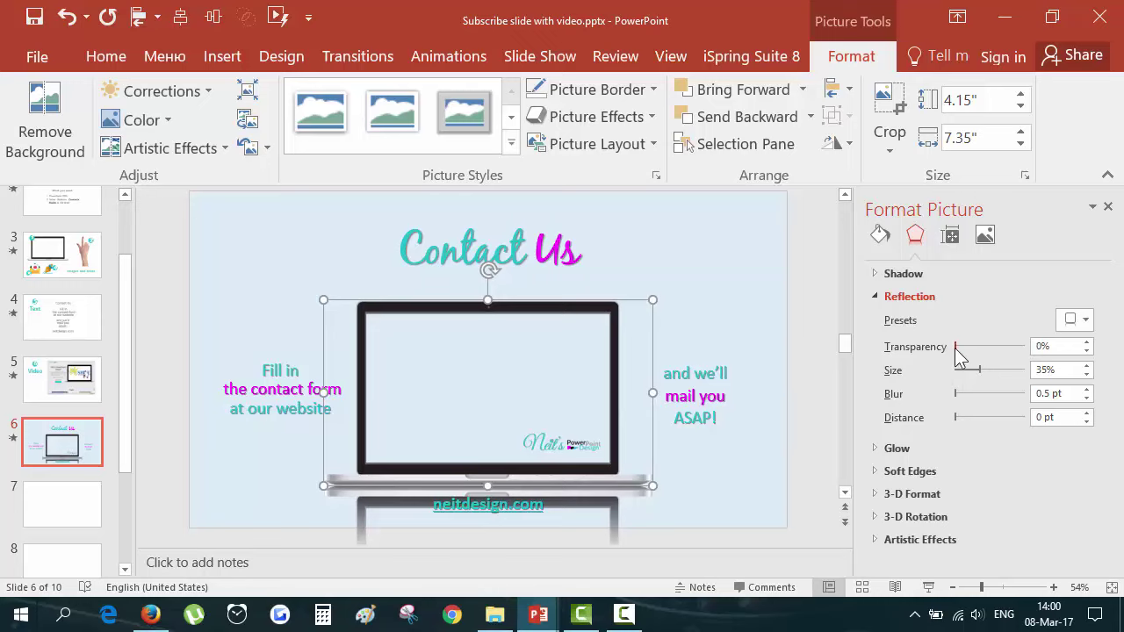
pyautogui.moveTo(955, 348); pyautogui.dragTo(1011, 354)
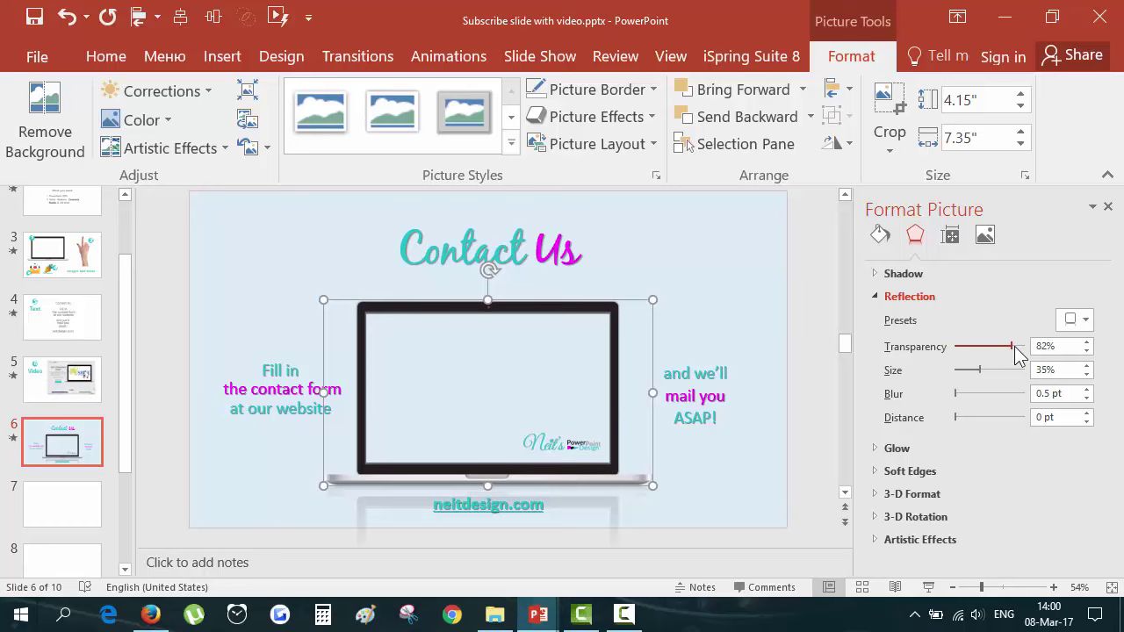
pyautogui.click(798, 336)
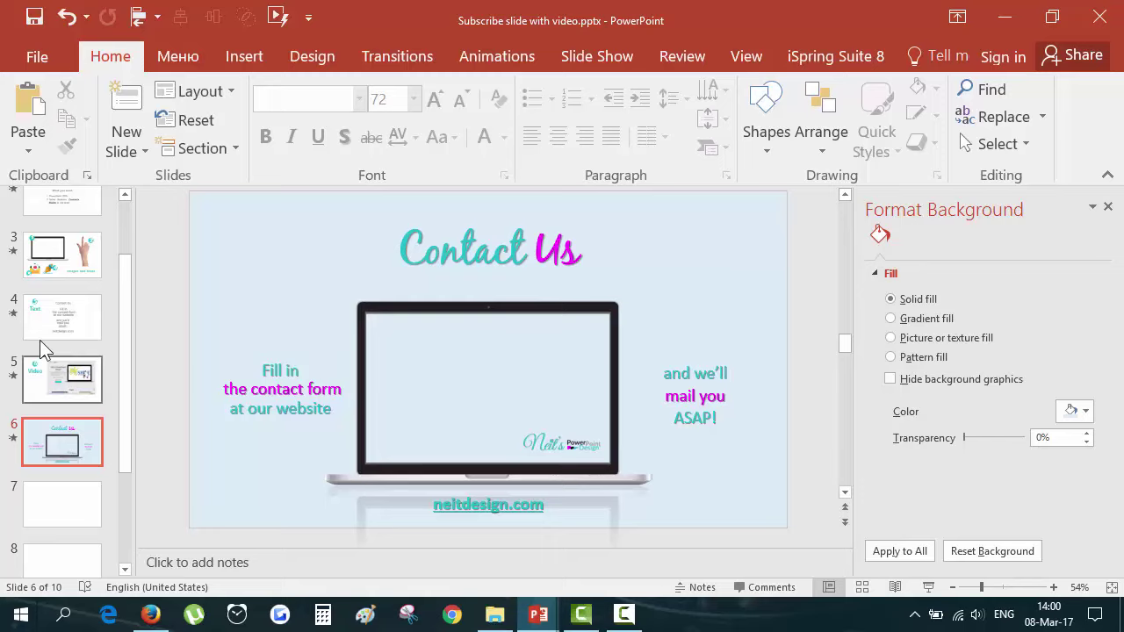
# On slide 3, ungroup the envelope and pen icons from their number badges and select both
pyautogui.click(69, 263)
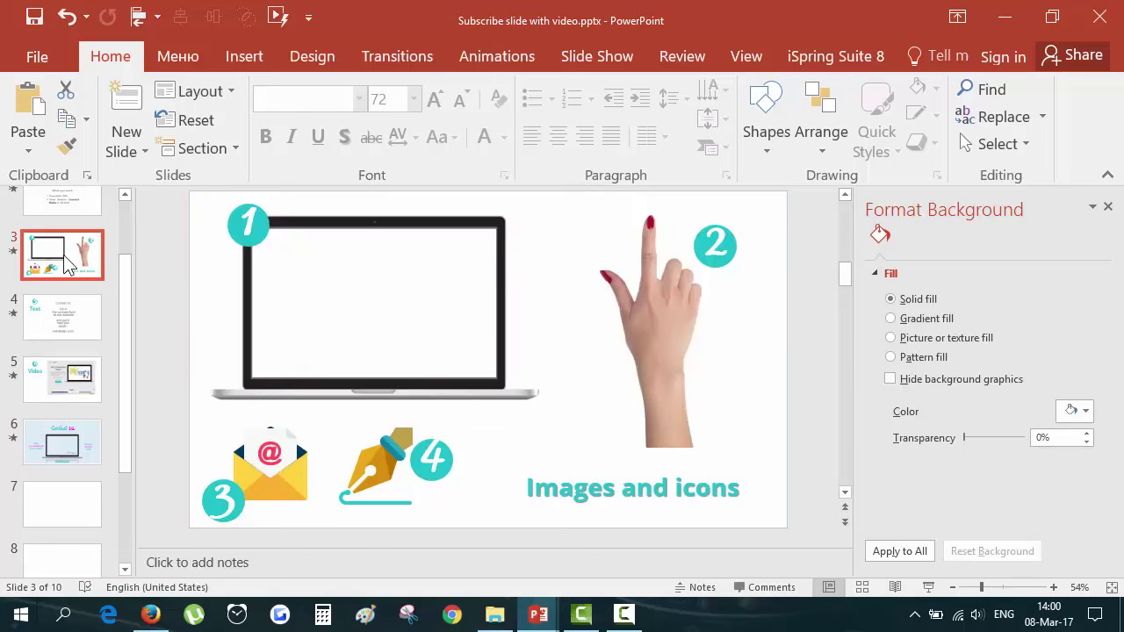
pyautogui.click(286, 469)
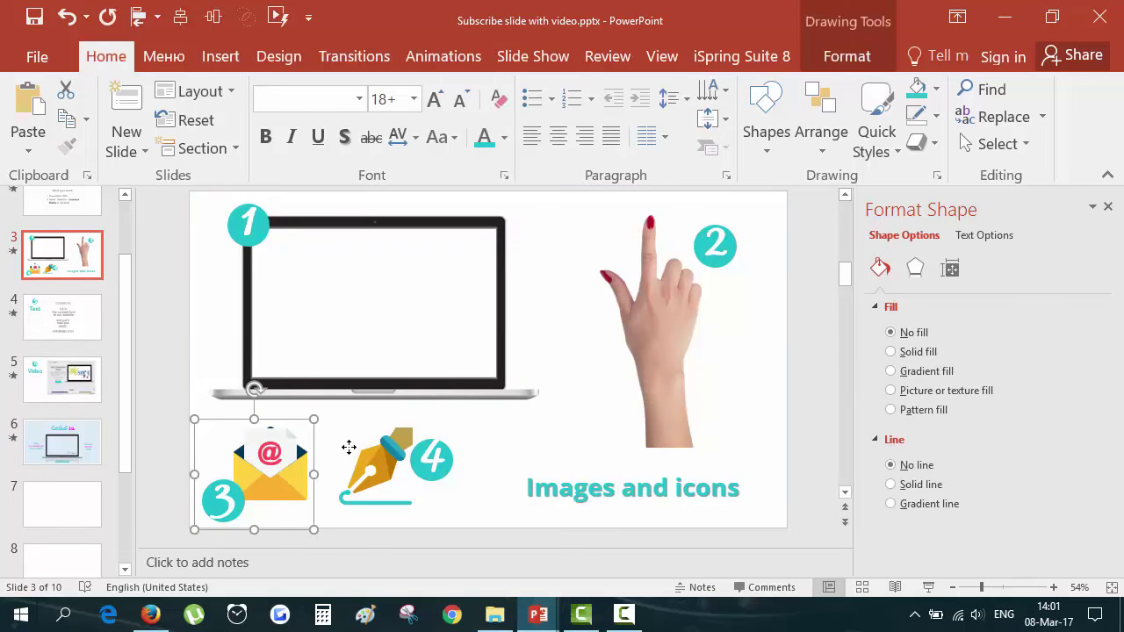
pyautogui.hotkey('ctrl', 'shift', 'g')
pyautogui.click(389, 474)
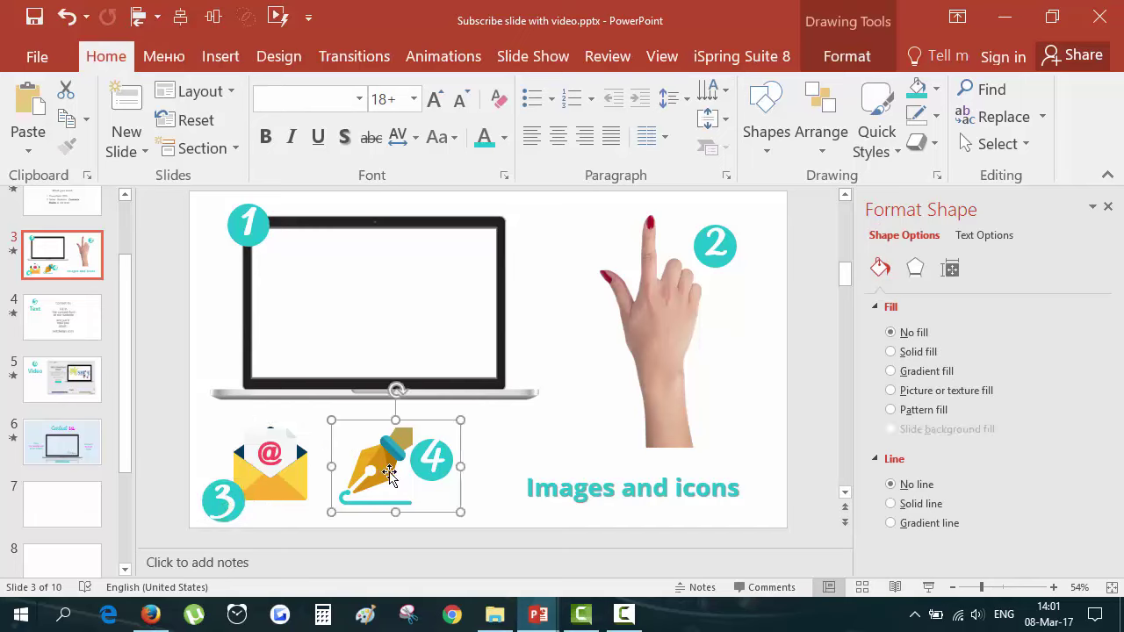
pyautogui.hotkey('ctrl', 'shift', 'g')
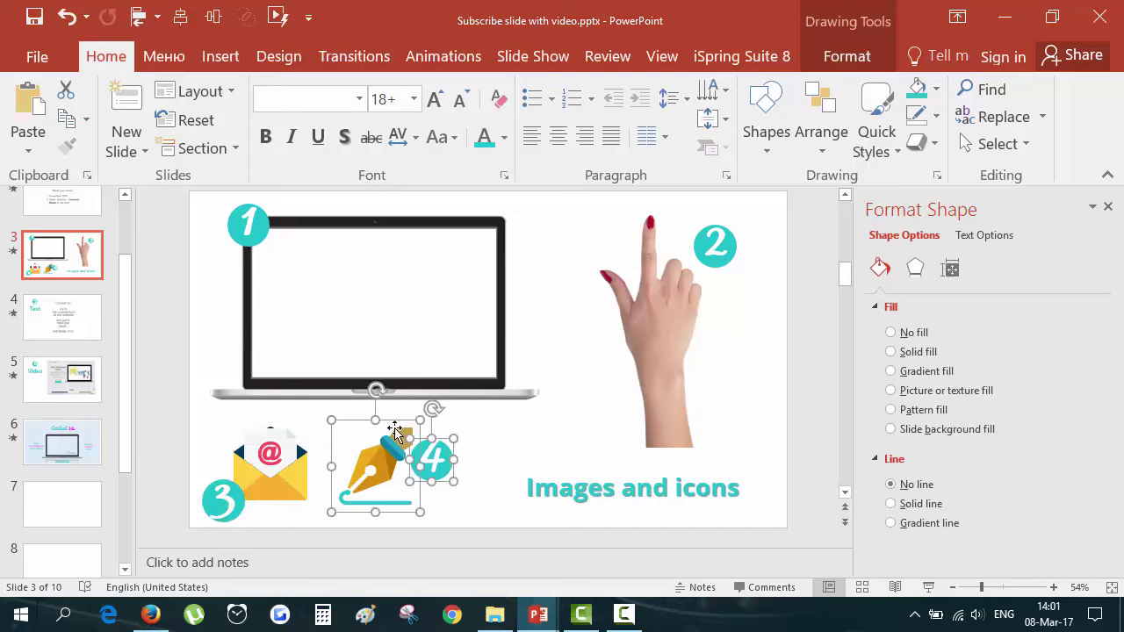
pyautogui.click(537, 457)
pyautogui.click(290, 466)
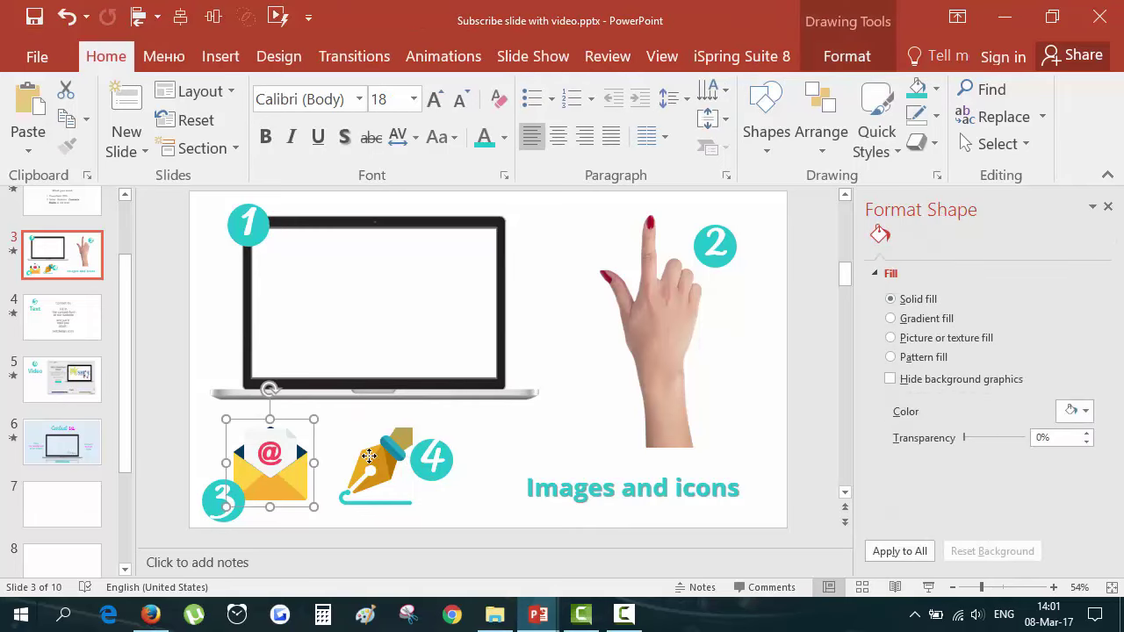
pyautogui.keyDown('shift'); pyautogui.click(380, 470); pyautogui.keyUp('shift')
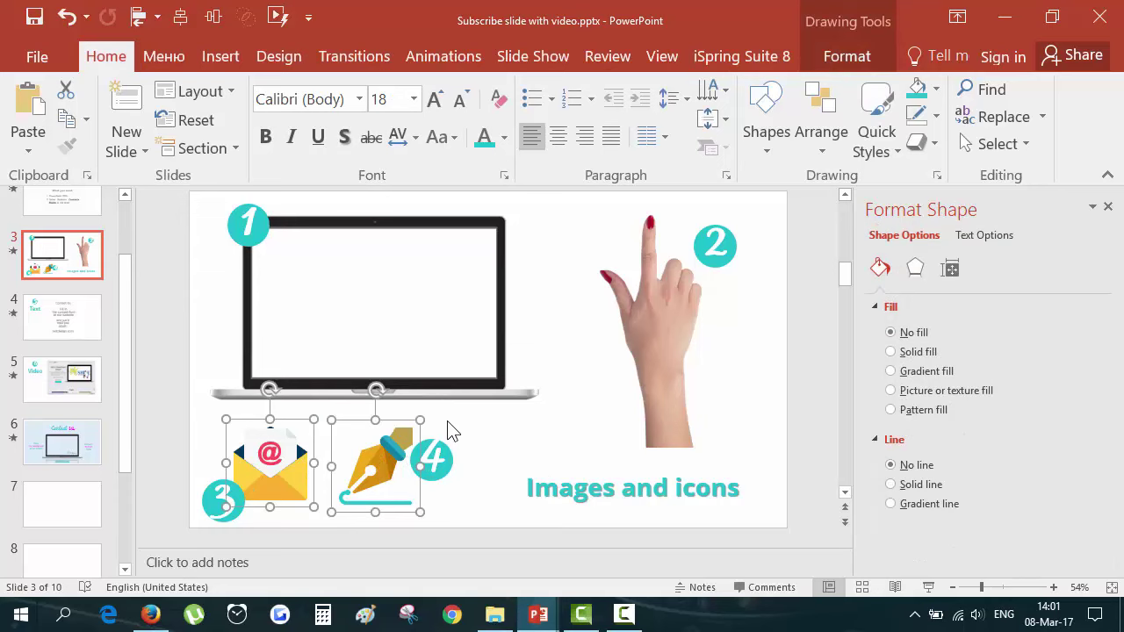
# Paste the envelope and pen icons onto slide 6 beside the Contact Us title
pyautogui.click(44, 438)
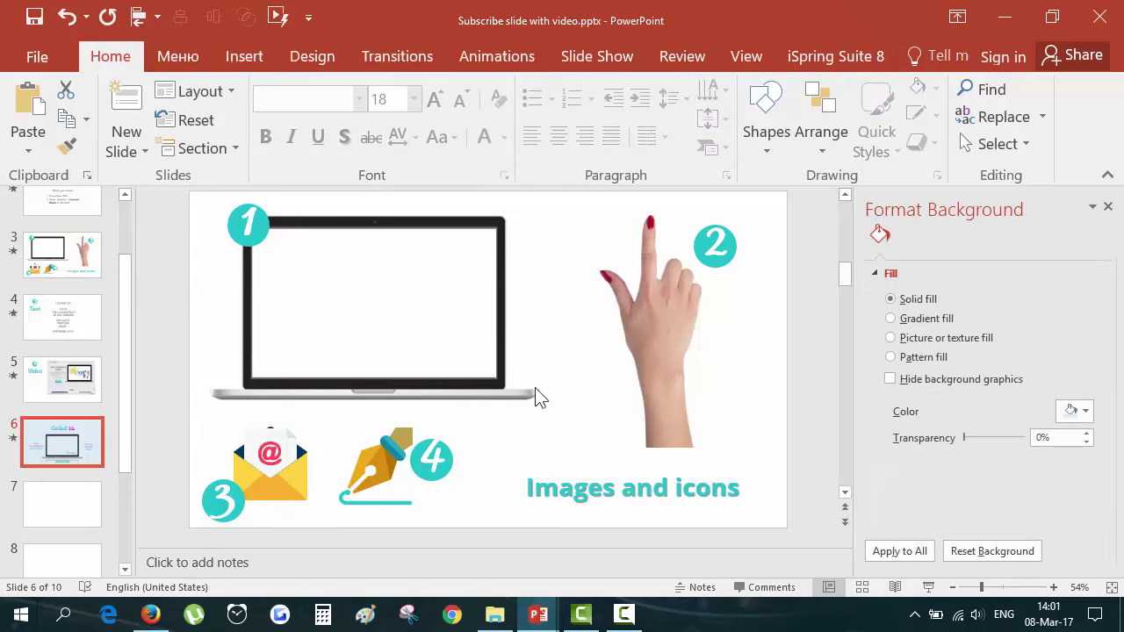
pyautogui.hotkey('ctrl', 'v')
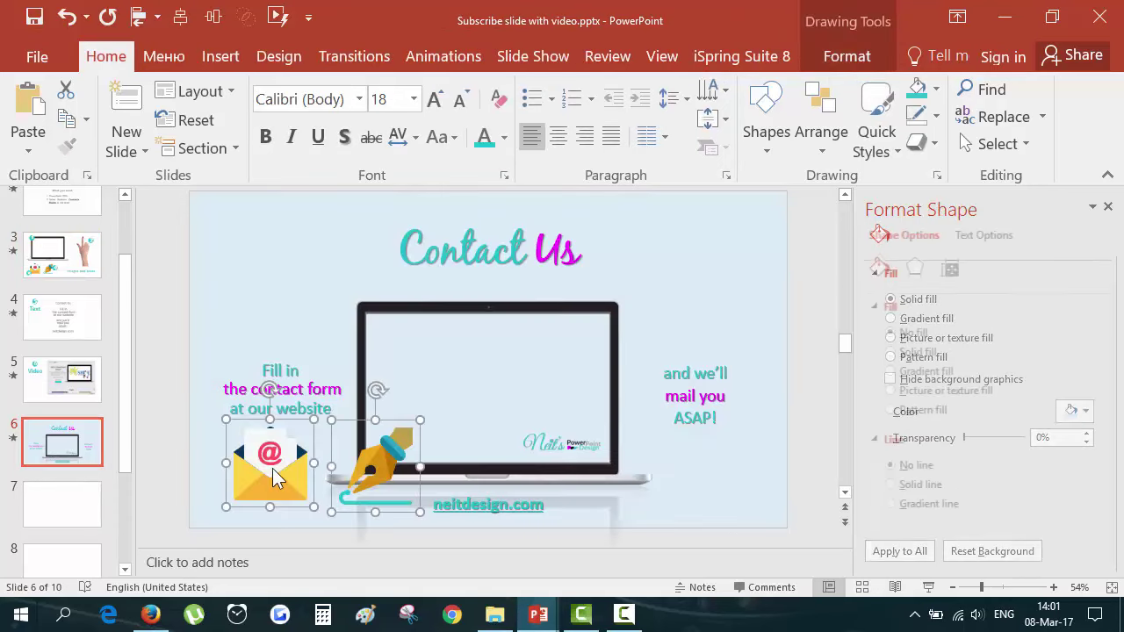
pyautogui.moveTo(275, 475); pyautogui.dragTo(258, 247)
pyautogui.click(246, 332)
# In Firefox's Flaticon 'mail' search results, open the yellow envelope icon's details
pyautogui.click(149, 616)
pyautogui.click(70, 14)
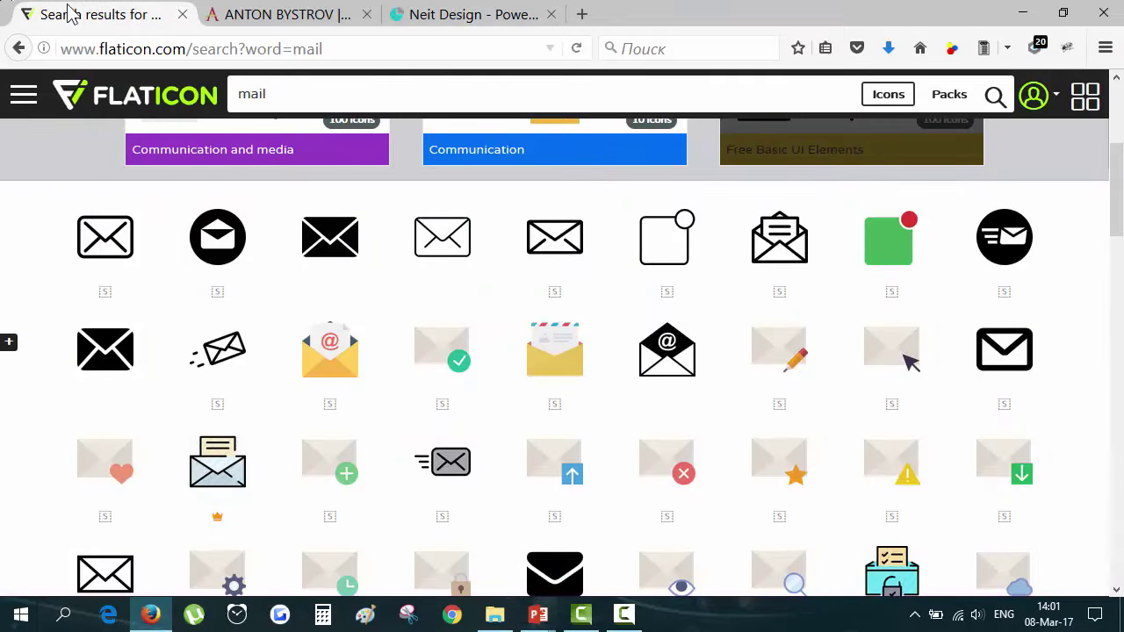
pyautogui.scroll(3, 282, 238)
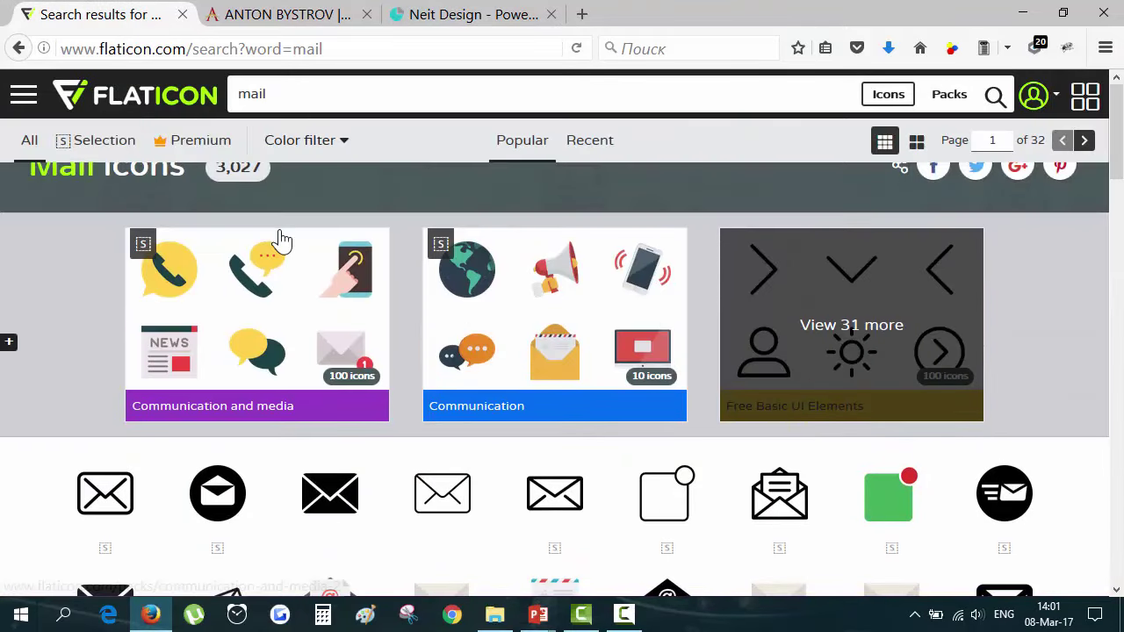
pyautogui.scroll(1, 281, 238)
pyautogui.scroll(-5, 283, 236)
pyautogui.scroll(5, 613, 318)
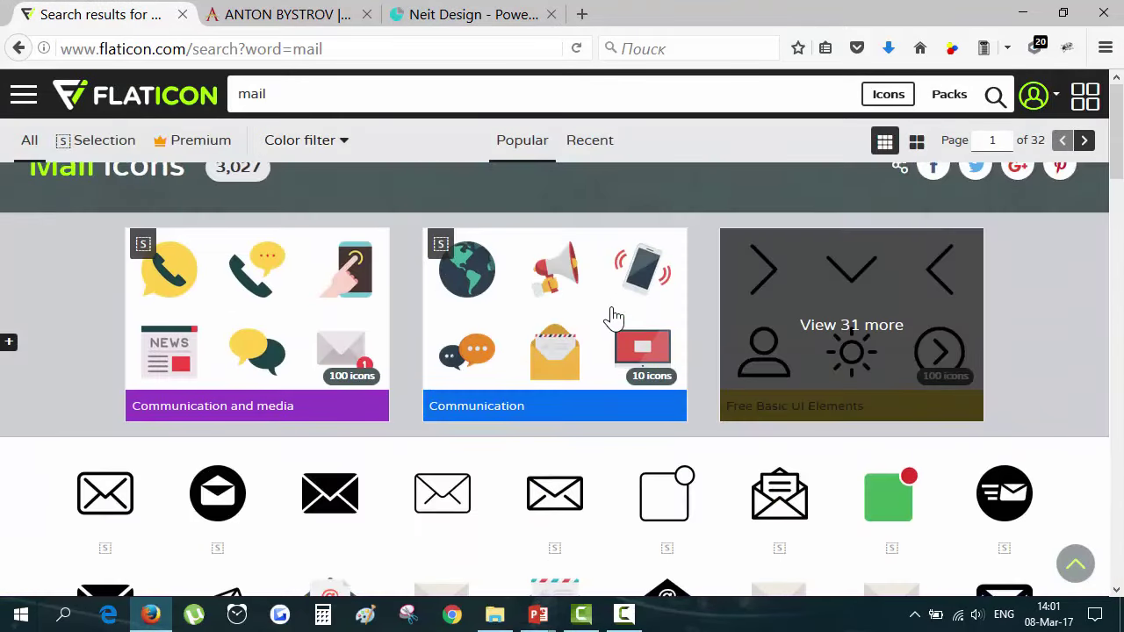
pyautogui.scroll(1, 613, 318)
pyautogui.scroll(-3, 323, 237)
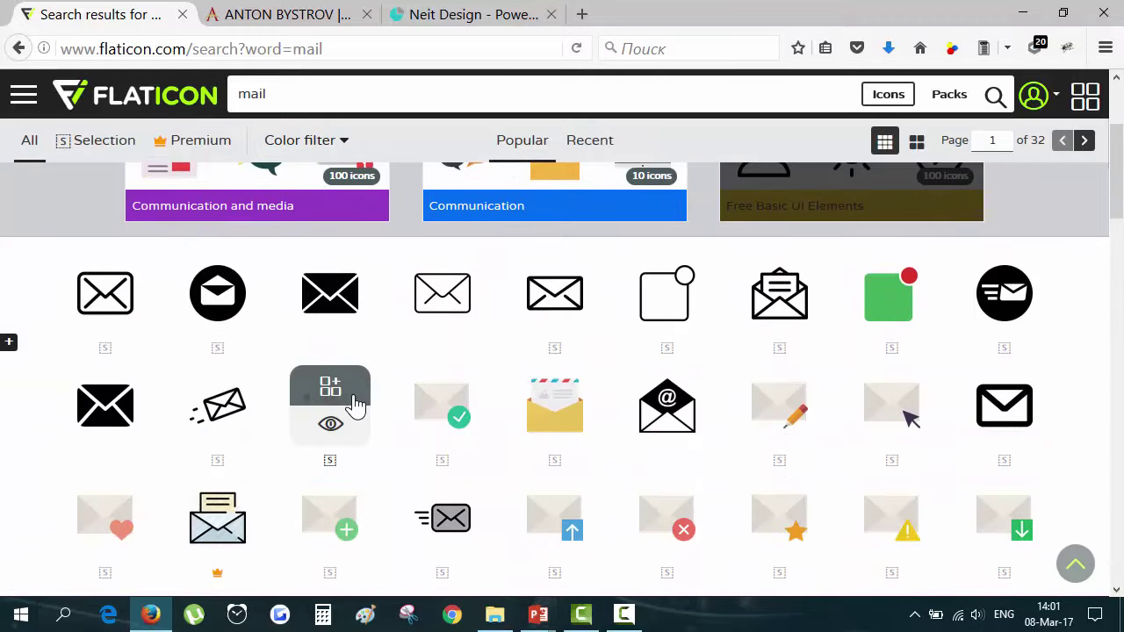
pyautogui.click(333, 427)
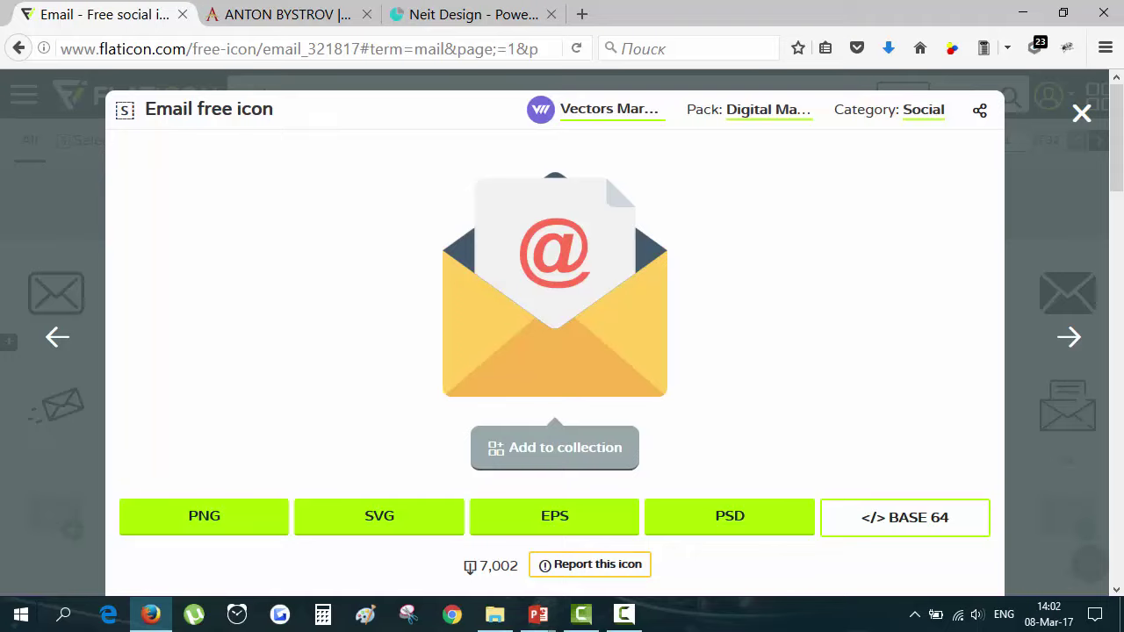
# Move the pen icon down beside the 'Fill in' text and shrink it to fit
pyautogui.moveTo(539, 615)
pyautogui.click(461, 563)
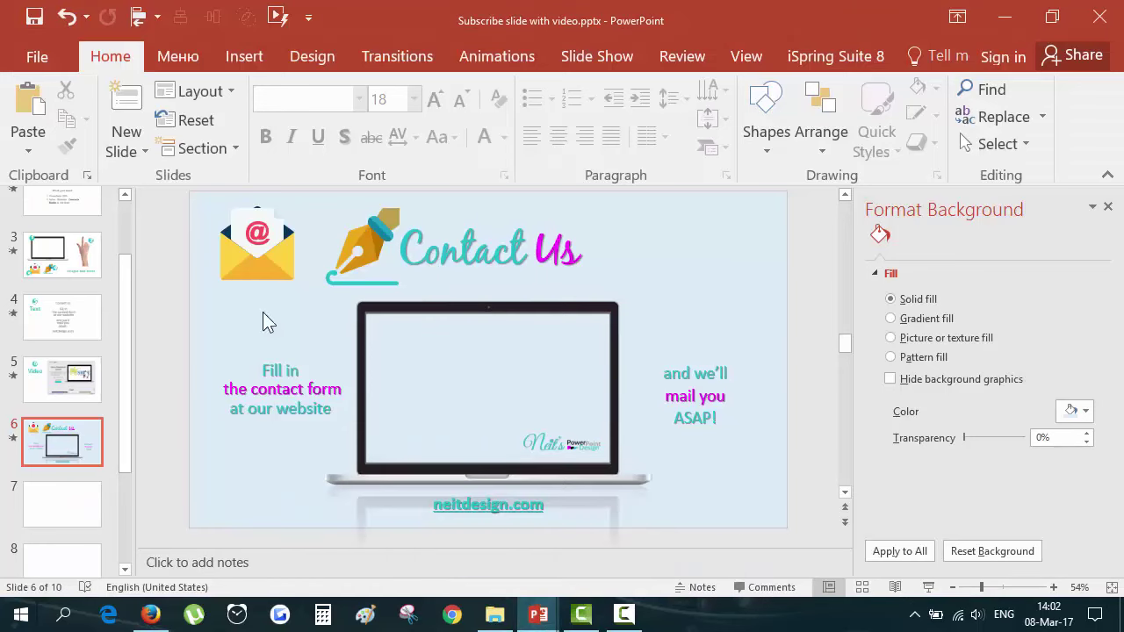
pyautogui.click(376, 250)
pyautogui.moveTo(375, 251)
pyautogui.mouseDown()
pyautogui.moveTo(239, 326)
pyautogui.moveTo(281, 378)
pyautogui.moveTo(262, 380)
pyautogui.mouseUp()
pyautogui.scroll(7, 290, 329)
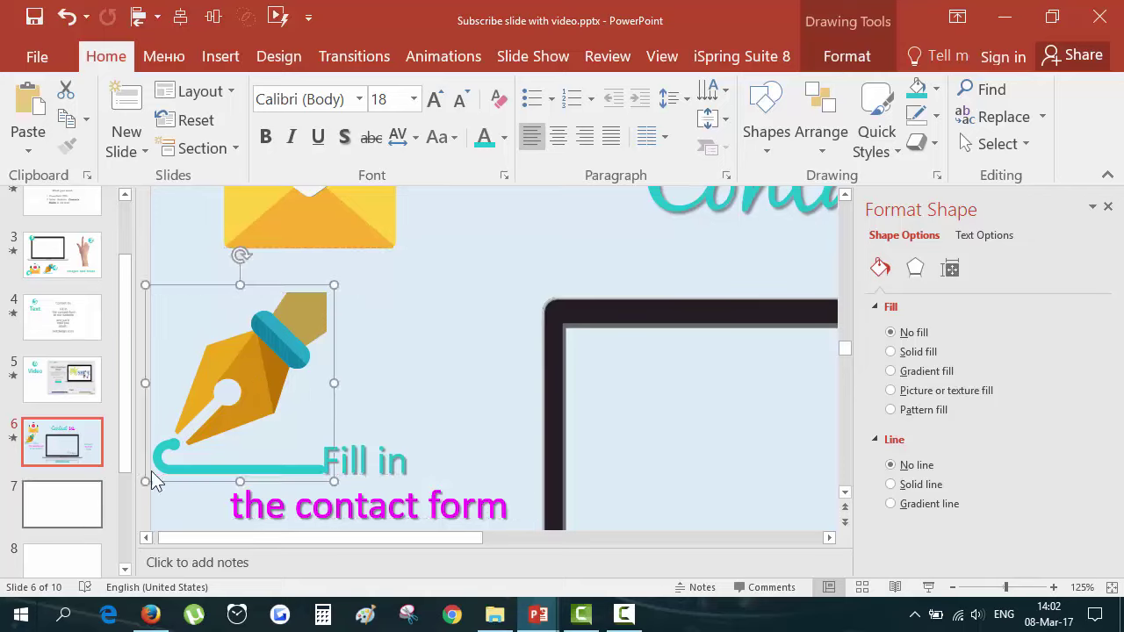
pyautogui.moveTo(155, 304); pyautogui.dragTo(293, 436)
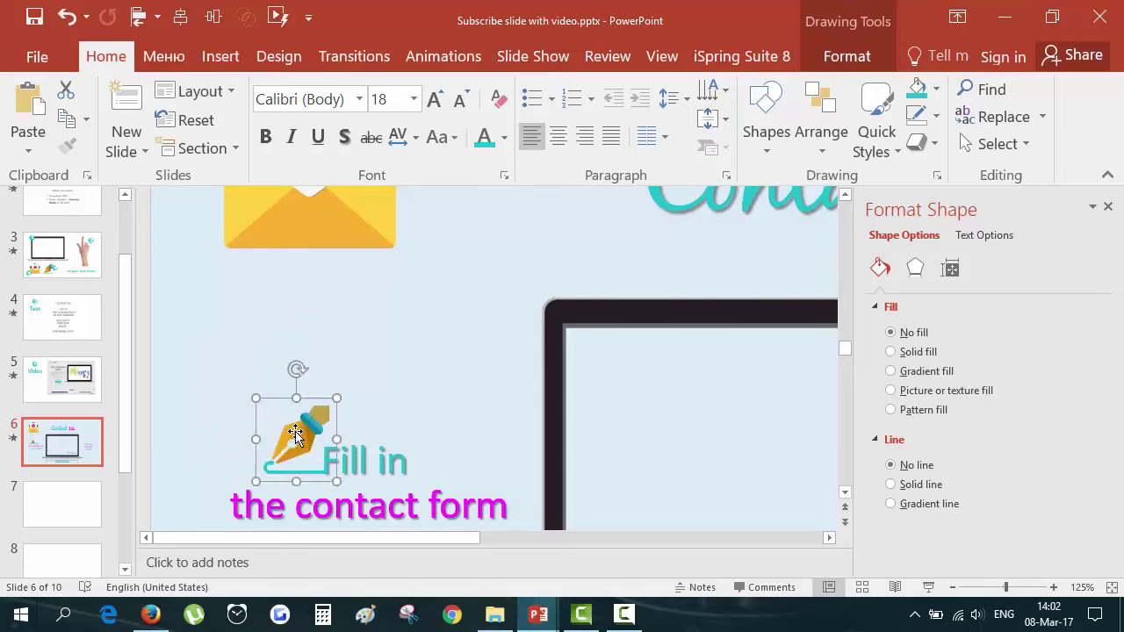
# Undo the last pen adjustment, then select the icon's teal swoosh line with Drawing Tools Format showing
pyautogui.hotkey('ctrl', 'z')
pyautogui.hotkey('ctrl', 'z')
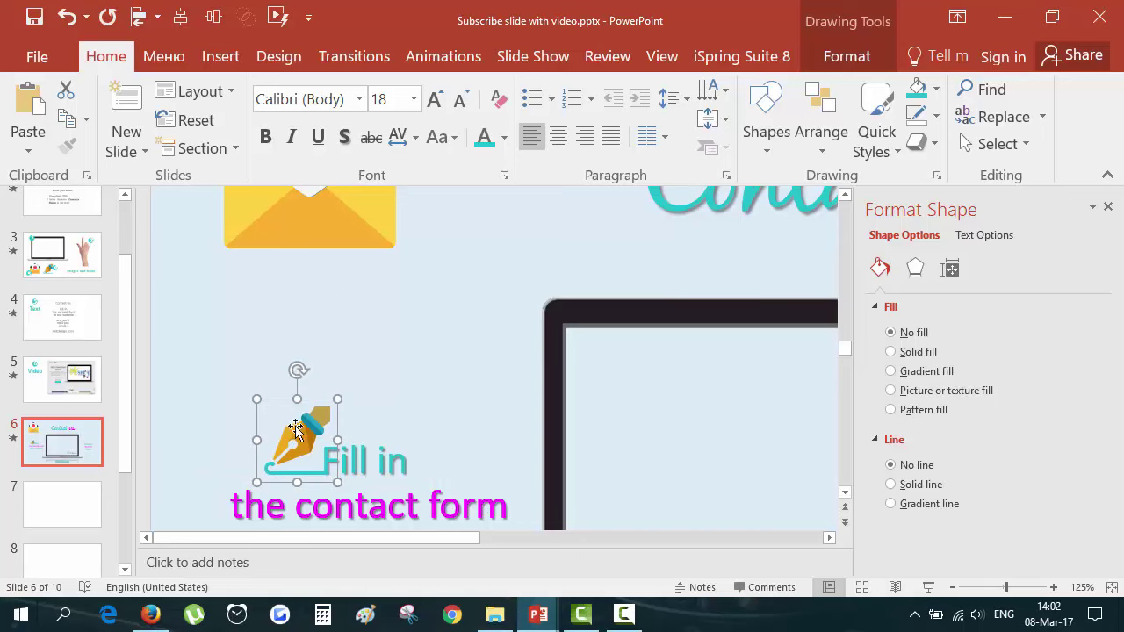
pyautogui.keyDown('ctrl'); pyautogui.scroll(5, 298, 436); pyautogui.keyUp('ctrl')
pyautogui.click(474, 434)
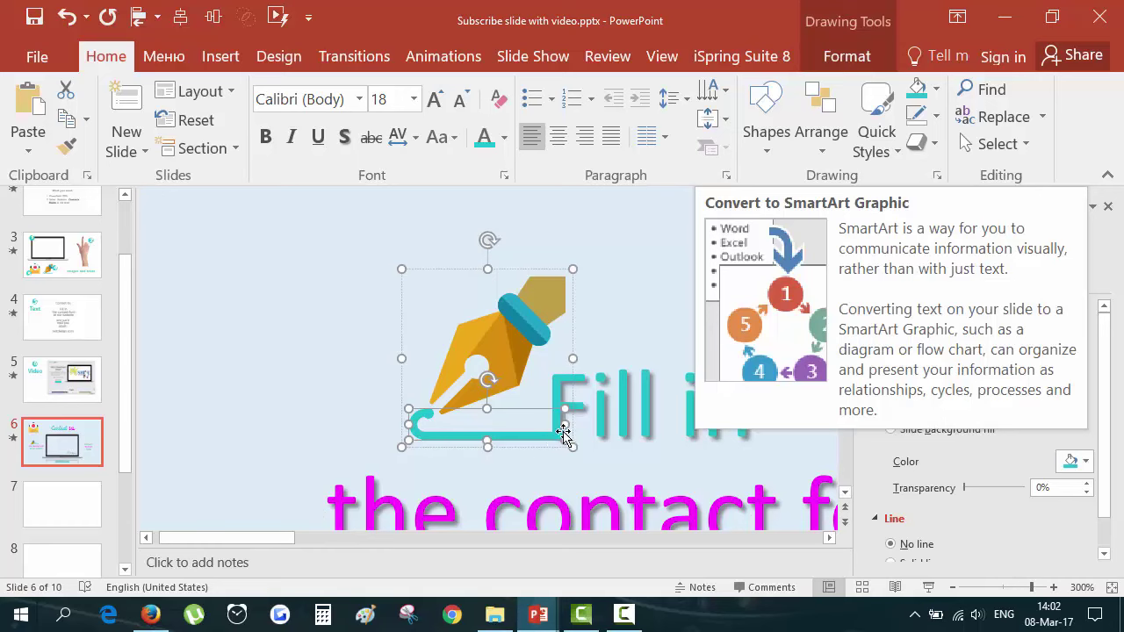
pyautogui.click(833, 60)
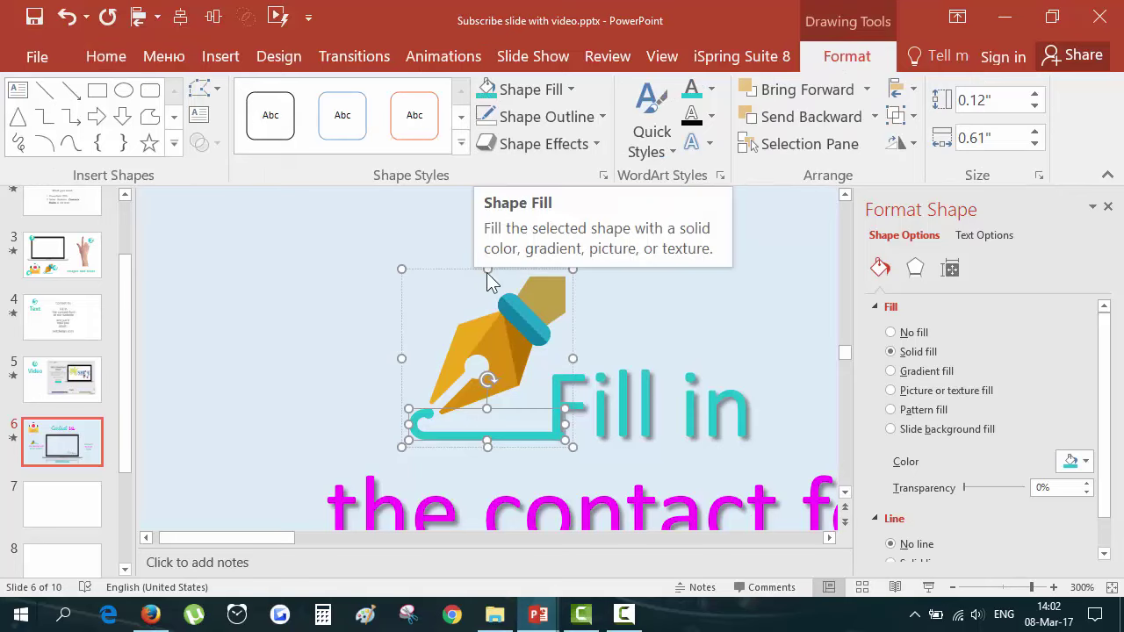
# Fill the pen's swoosh with the teal sampled by eyedropper from the 'Fill in' text
pyautogui.click(527, 91)
pyautogui.click(507, 155)
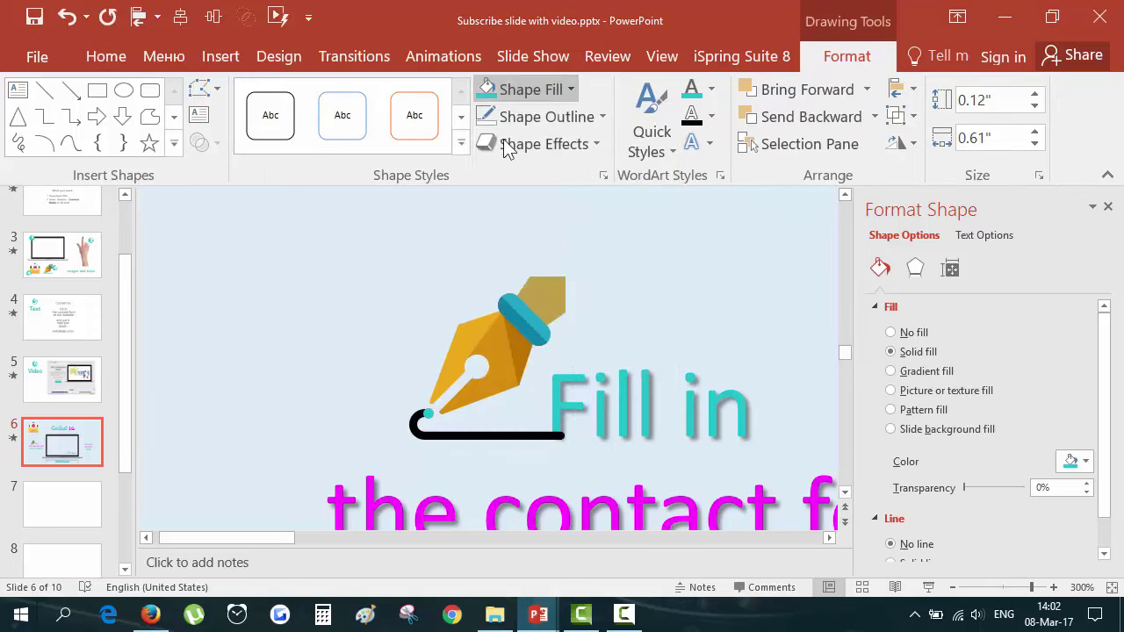
pyautogui.click(528, 92)
pyautogui.click(532, 389)
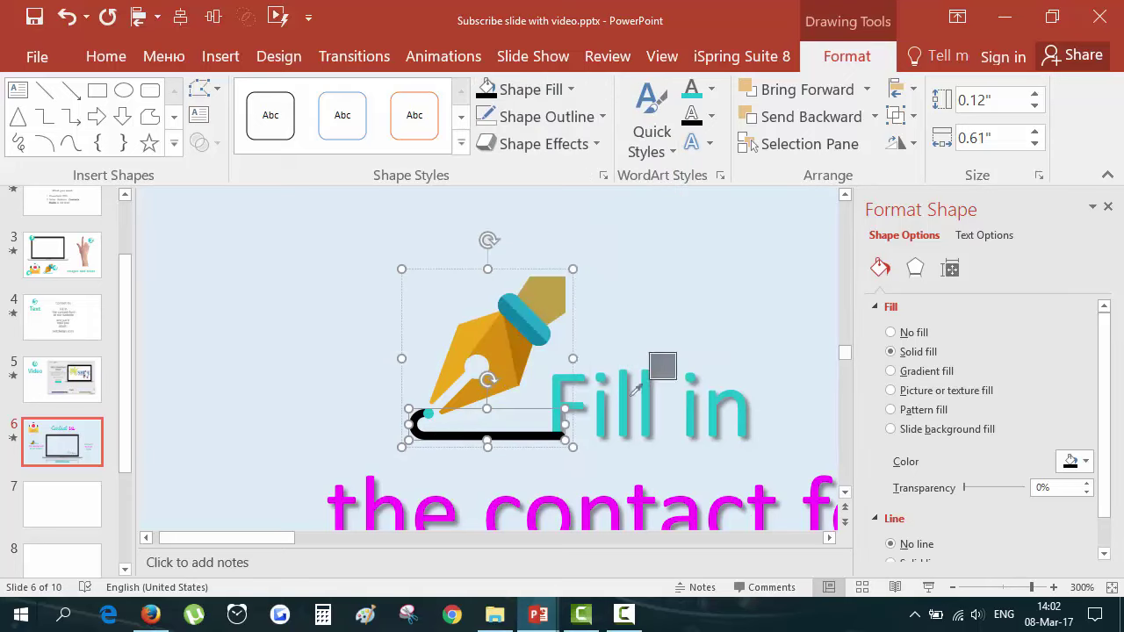
pyautogui.click(560, 389)
# Select the pen's cap pieces and apply a recent fill colour to the cap
pyautogui.click(510, 343)
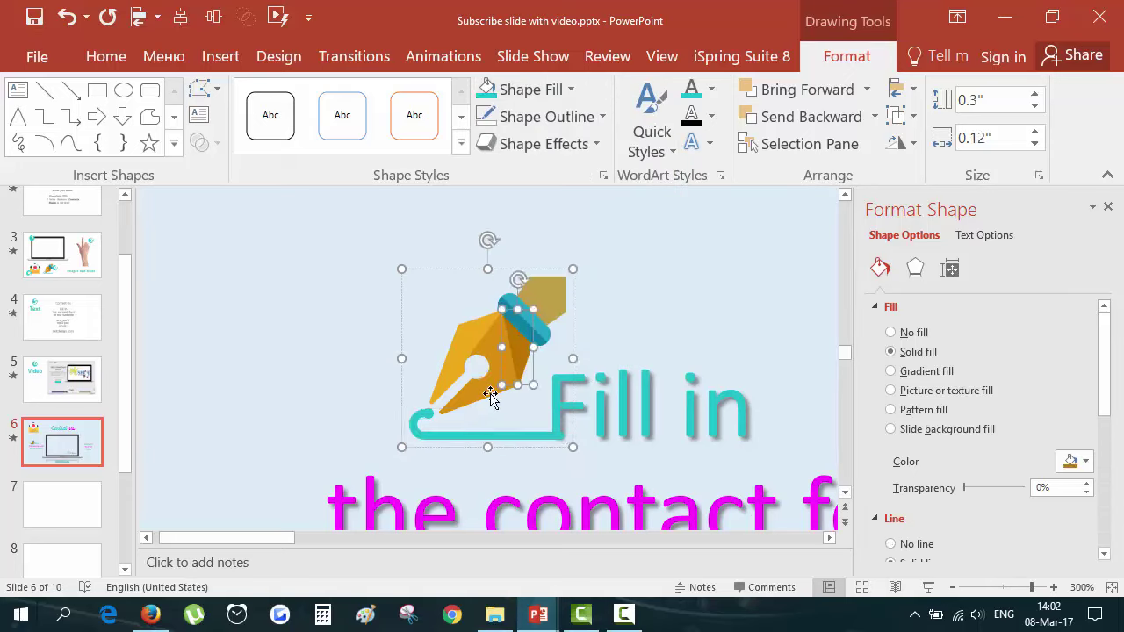
pyautogui.click(499, 343)
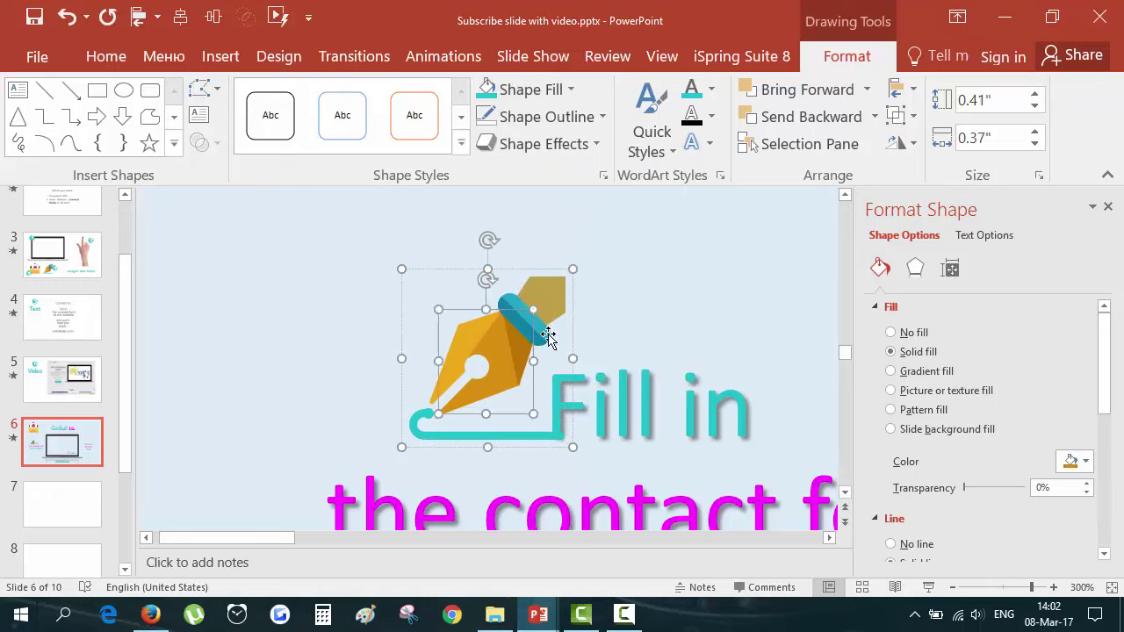
pyautogui.click(541, 342)
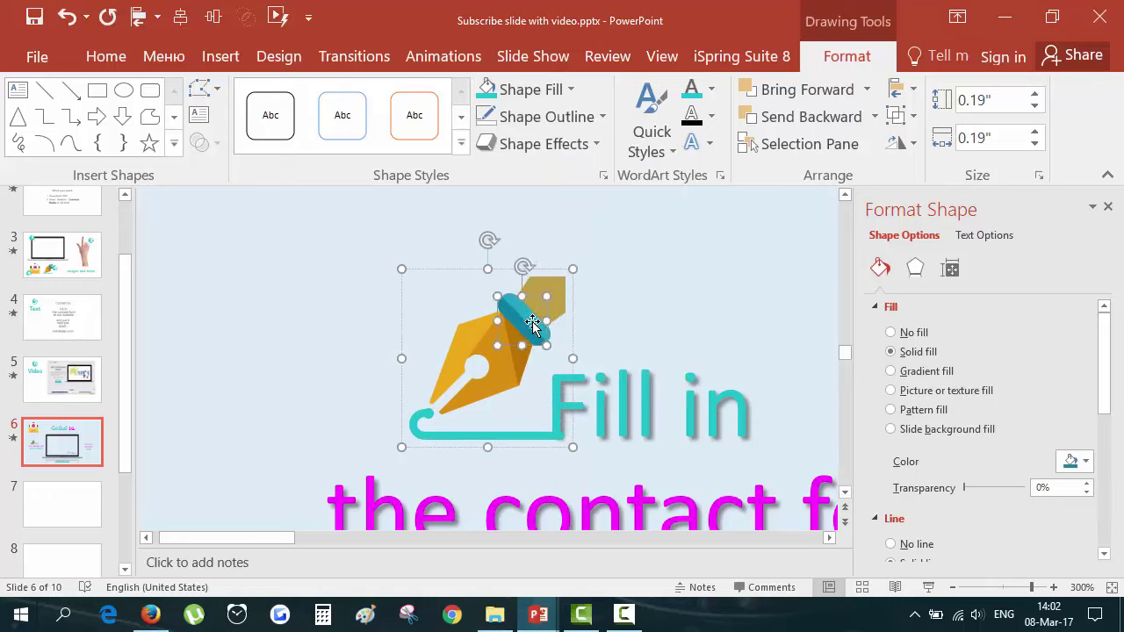
pyautogui.click(542, 344)
pyautogui.click(525, 330)
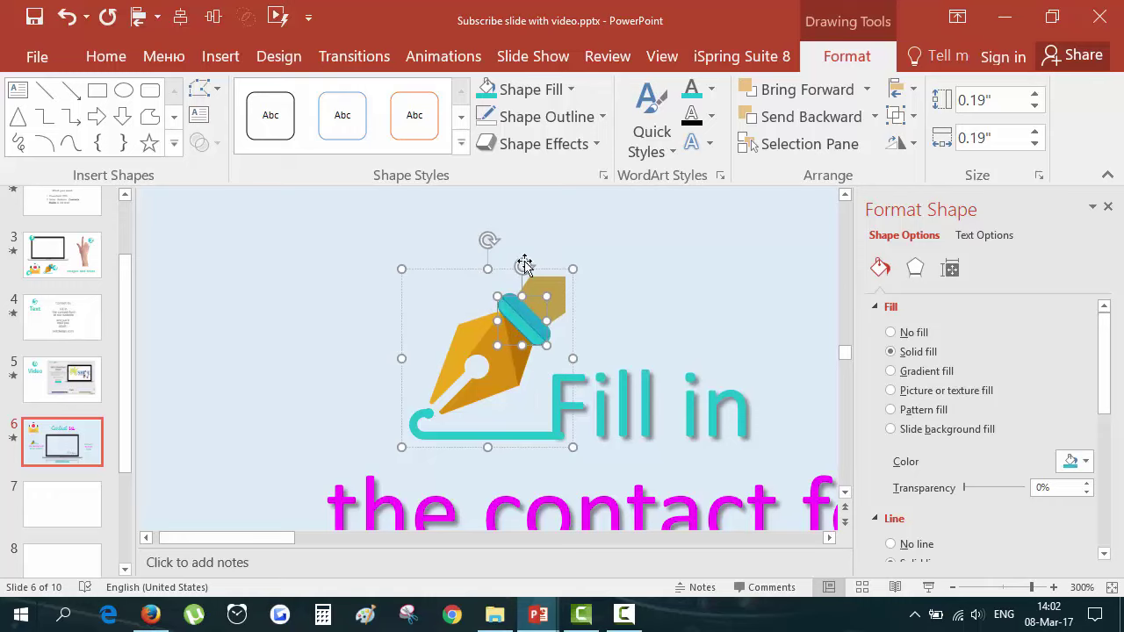
pyautogui.click(484, 117)
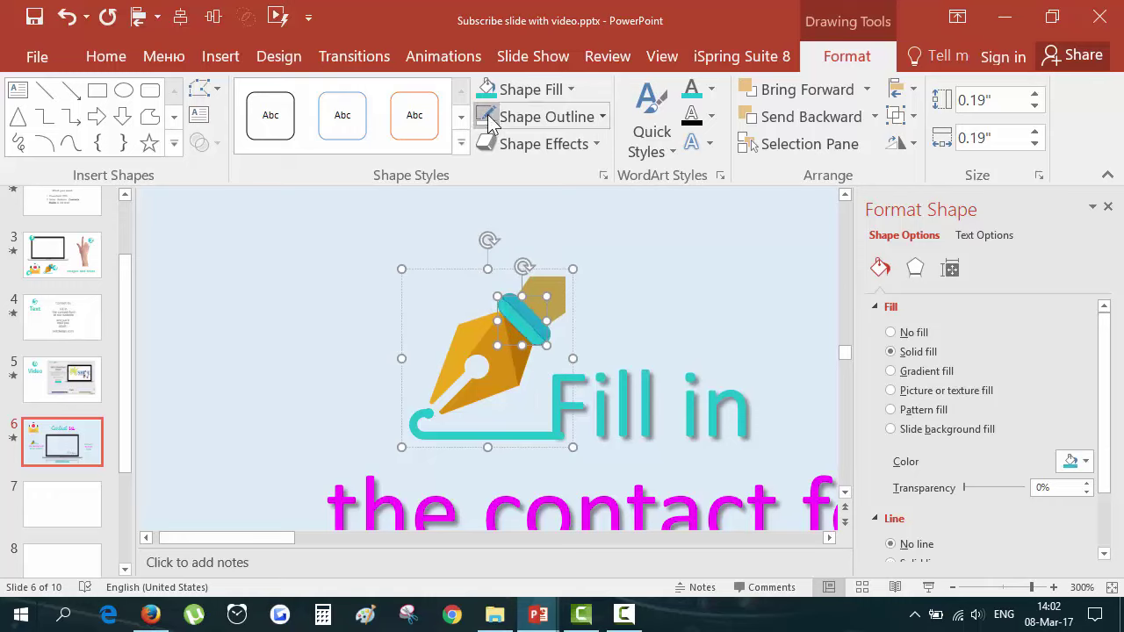
pyautogui.click(537, 324)
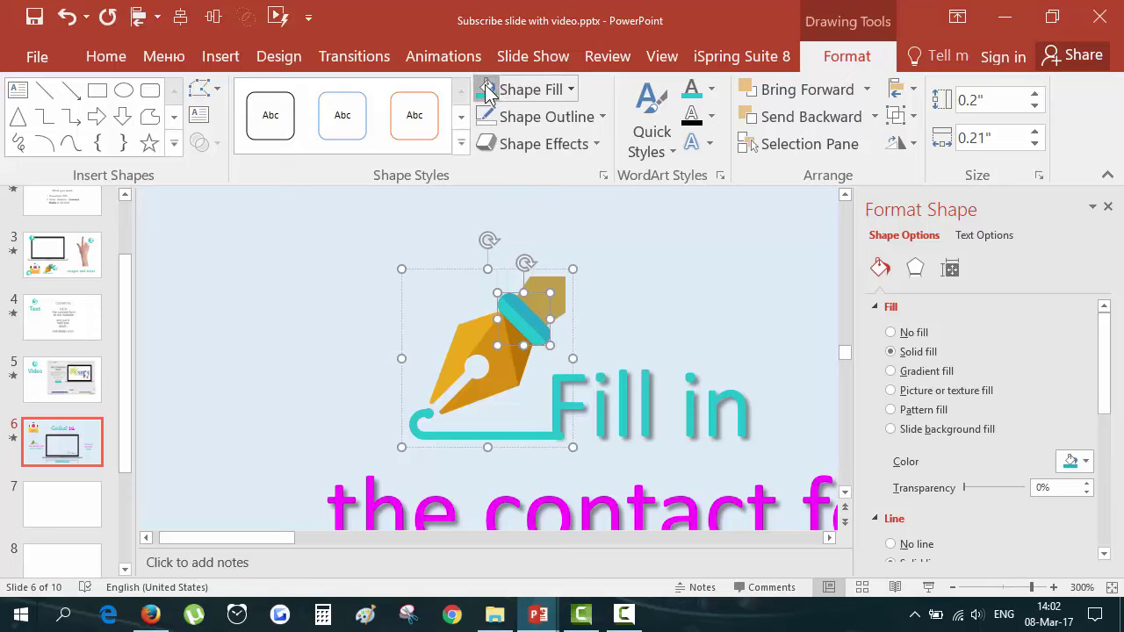
pyautogui.click(530, 89)
pyautogui.click(570, 301)
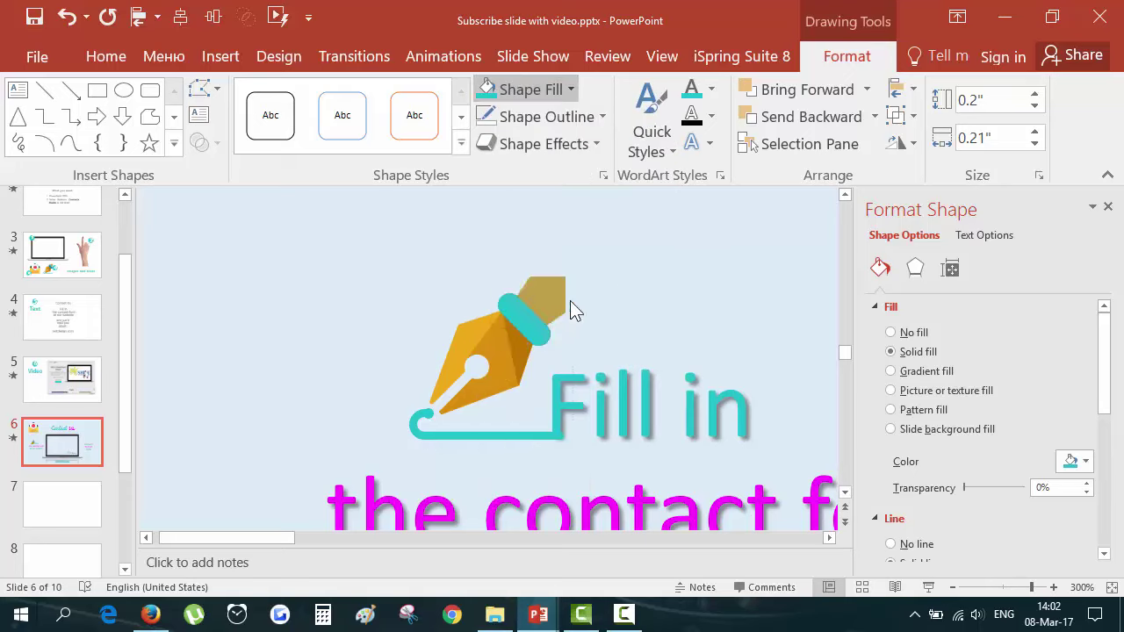
pyautogui.click(536, 89)
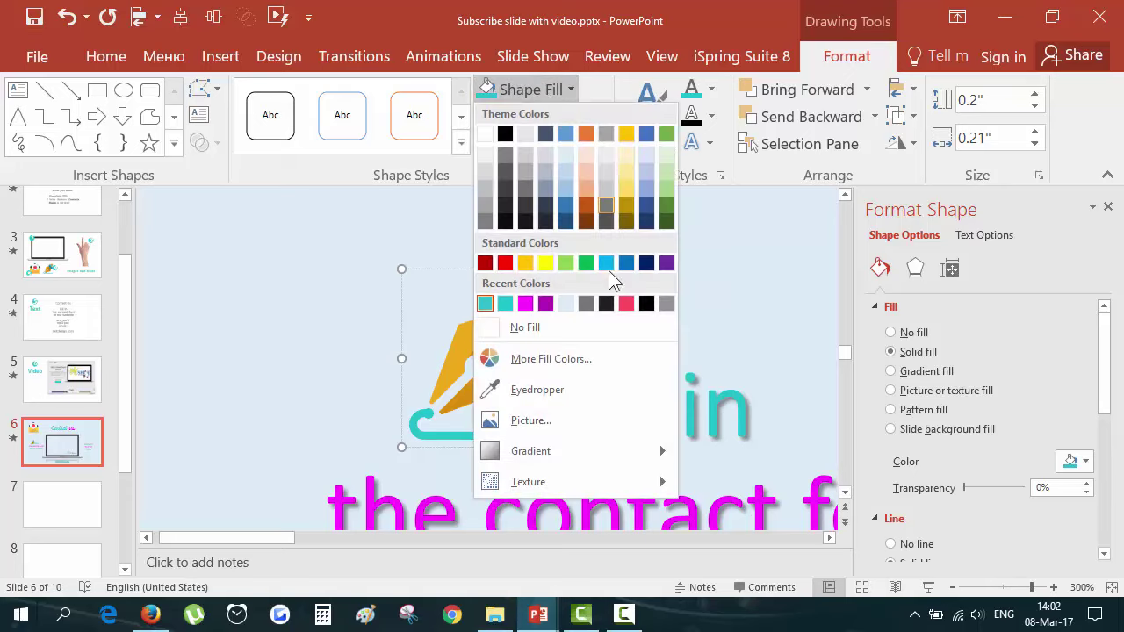
pyautogui.click(566, 304)
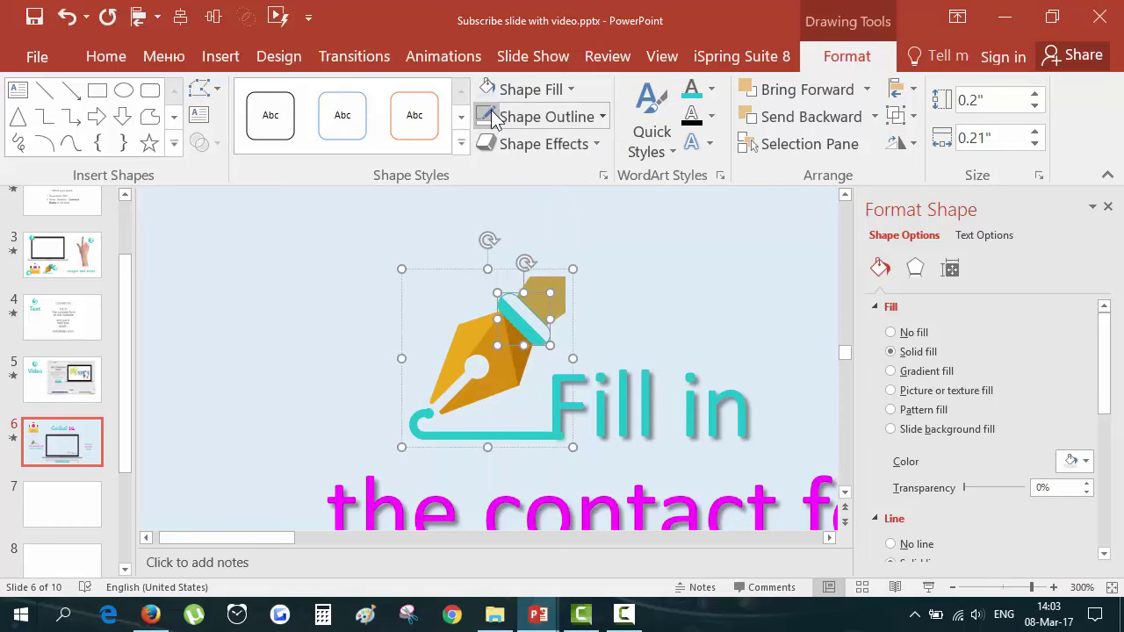
# Select the pen's band and try a recent teal, then a sampled light background fill
pyautogui.click(674, 330)
pyautogui.click(381, 347)
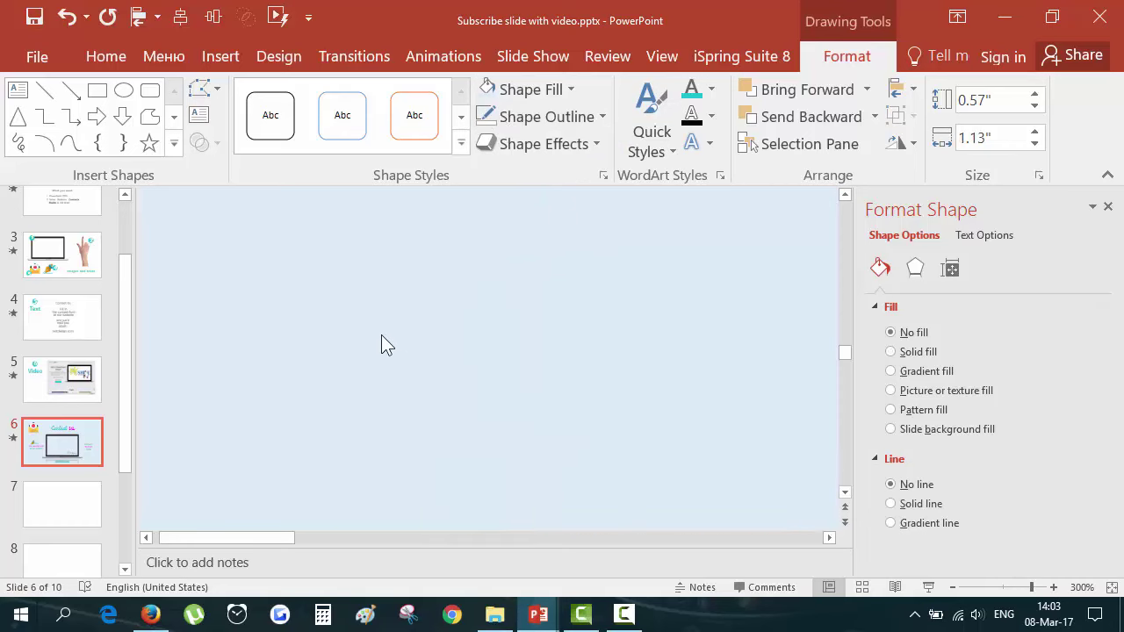
pyautogui.click(532, 320)
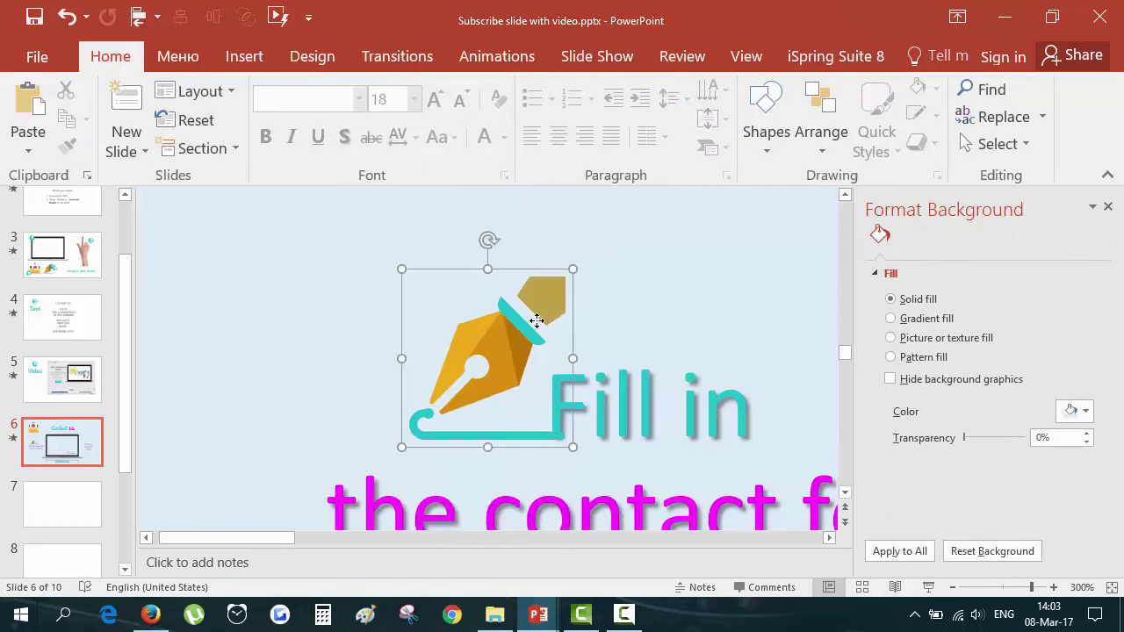
pyautogui.click(518, 311)
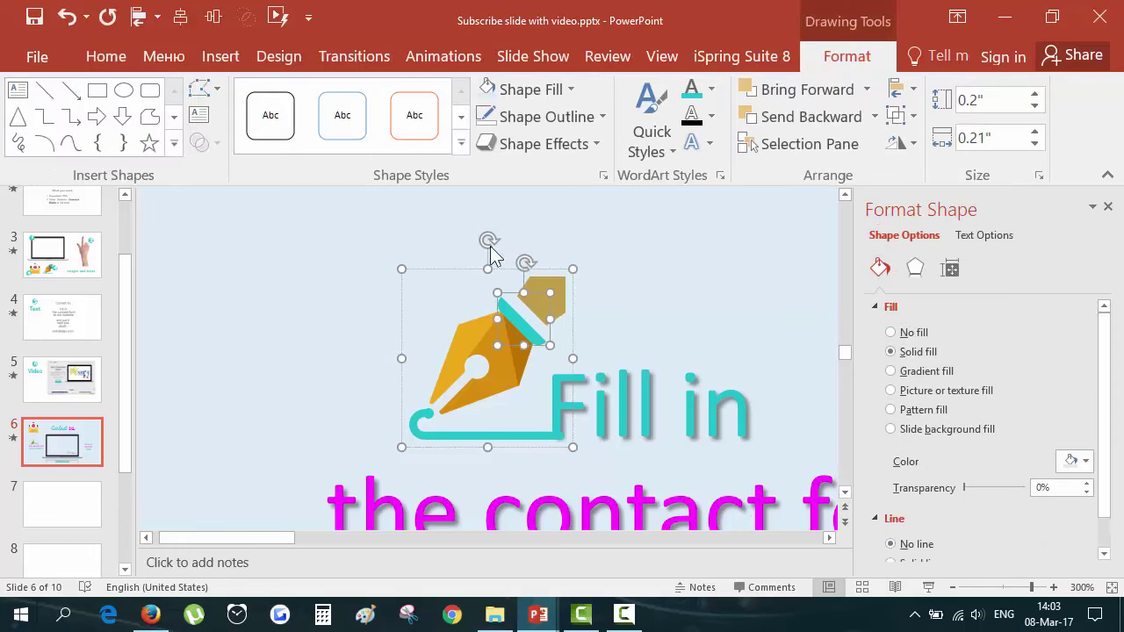
pyautogui.click(509, 87)
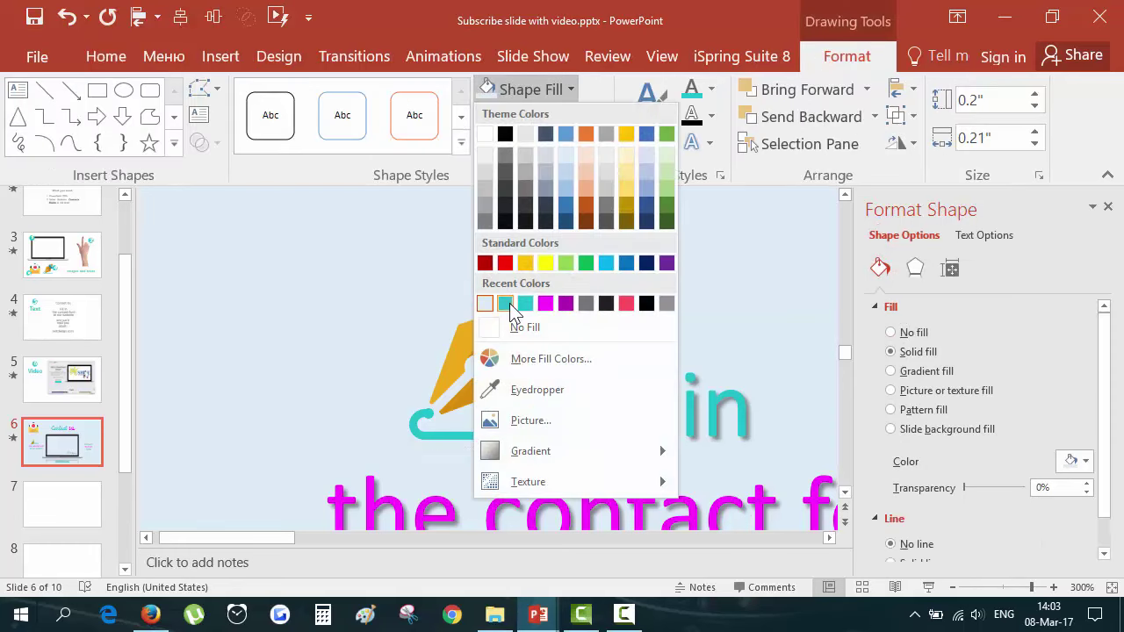
pyautogui.click(506, 303)
pyautogui.click(550, 90)
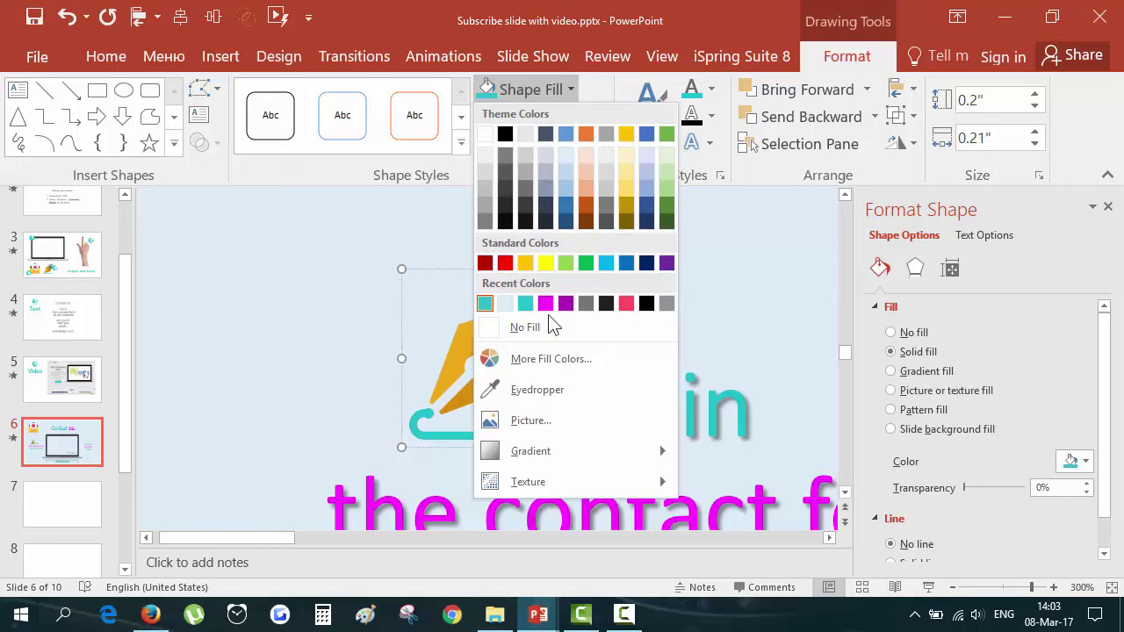
pyautogui.click(542, 394)
pyautogui.click(541, 393)
# Give the cap band a darker custom teal (35, 137, 145) and review the icon
pyautogui.click(545, 90)
pyautogui.click(557, 359)
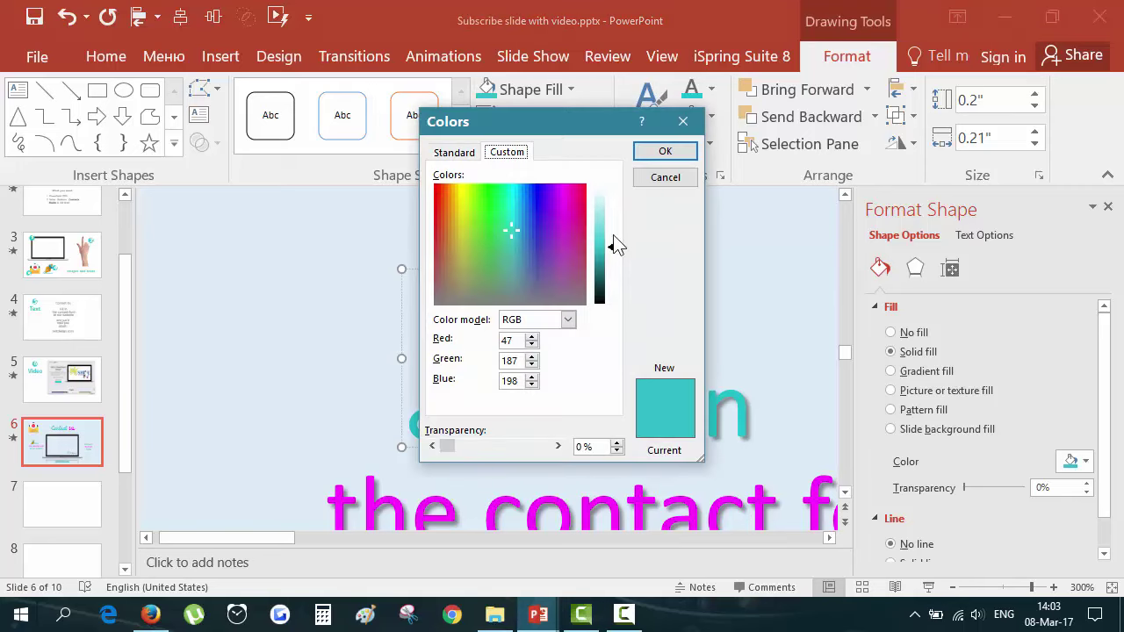
pyautogui.moveTo(614, 251); pyautogui.dragTo(614, 263)
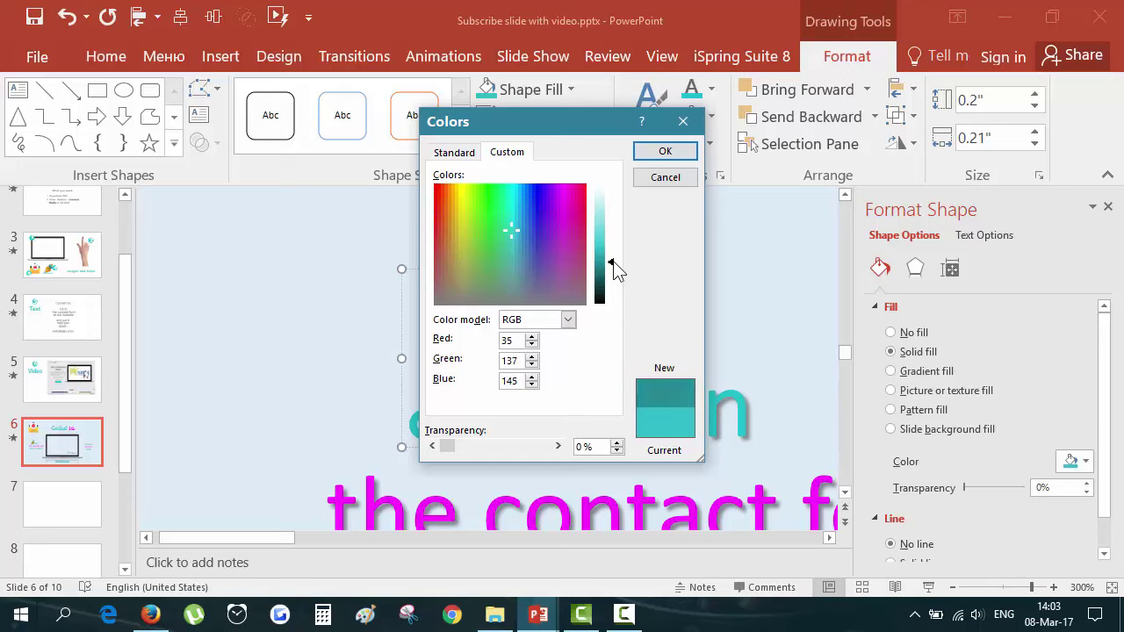
pyautogui.click(665, 151)
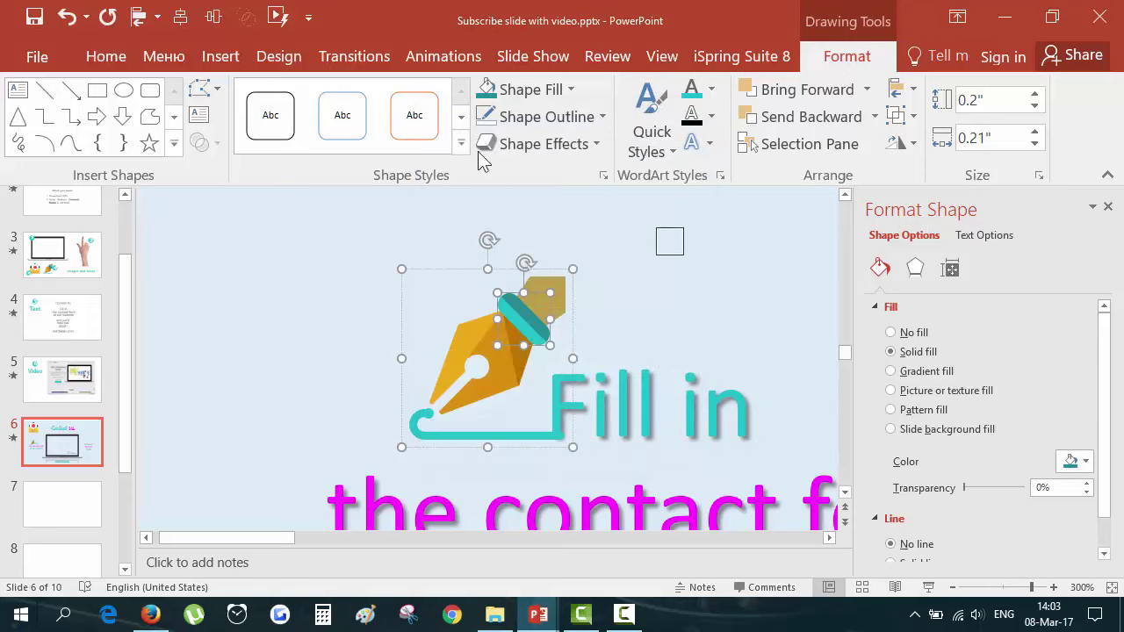
pyautogui.click(510, 88)
pyautogui.click(509, 88)
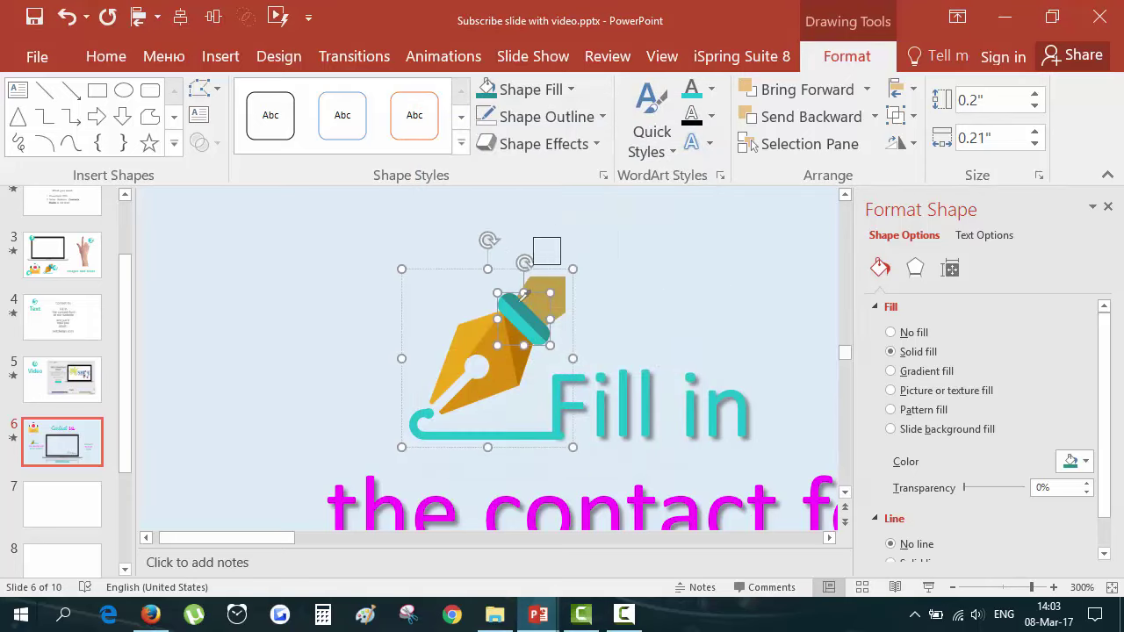
pyautogui.click(646, 317)
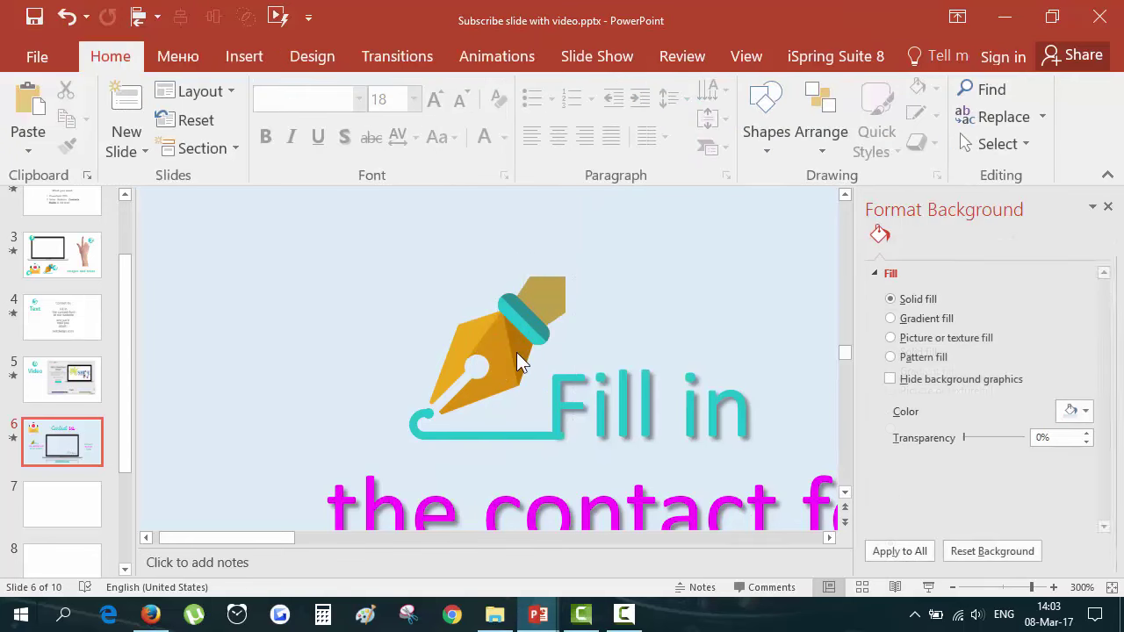
pyautogui.scroll(-10, 516, 352)
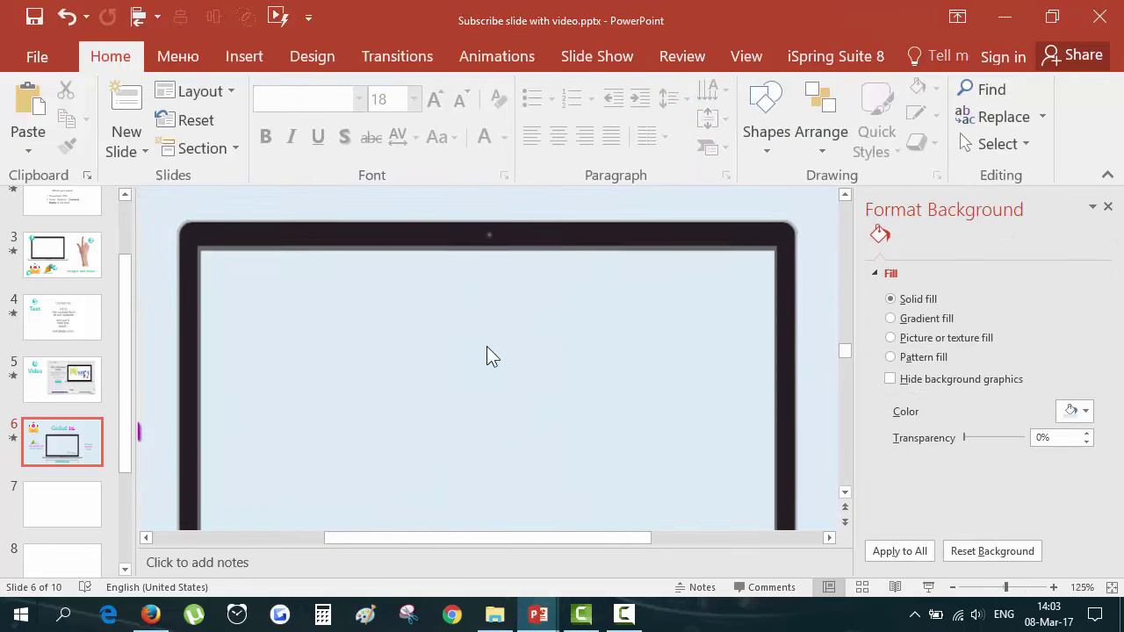
pyautogui.scroll(-6, 493, 343)
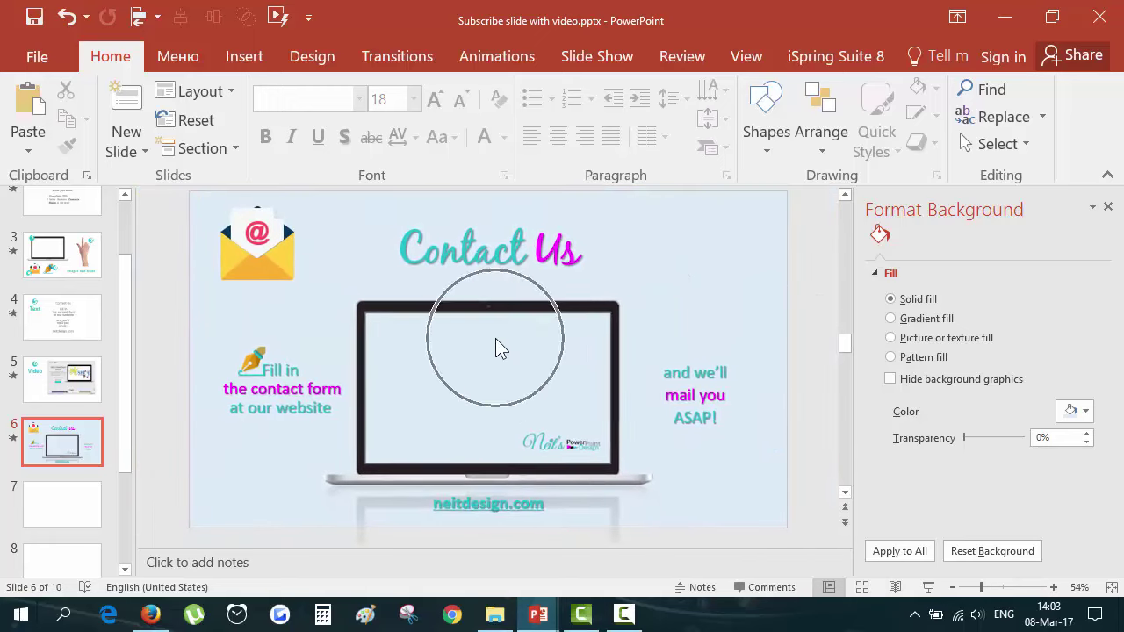
# Select the laptop picture and look through its border and effects options without changes
pyautogui.click(437, 313)
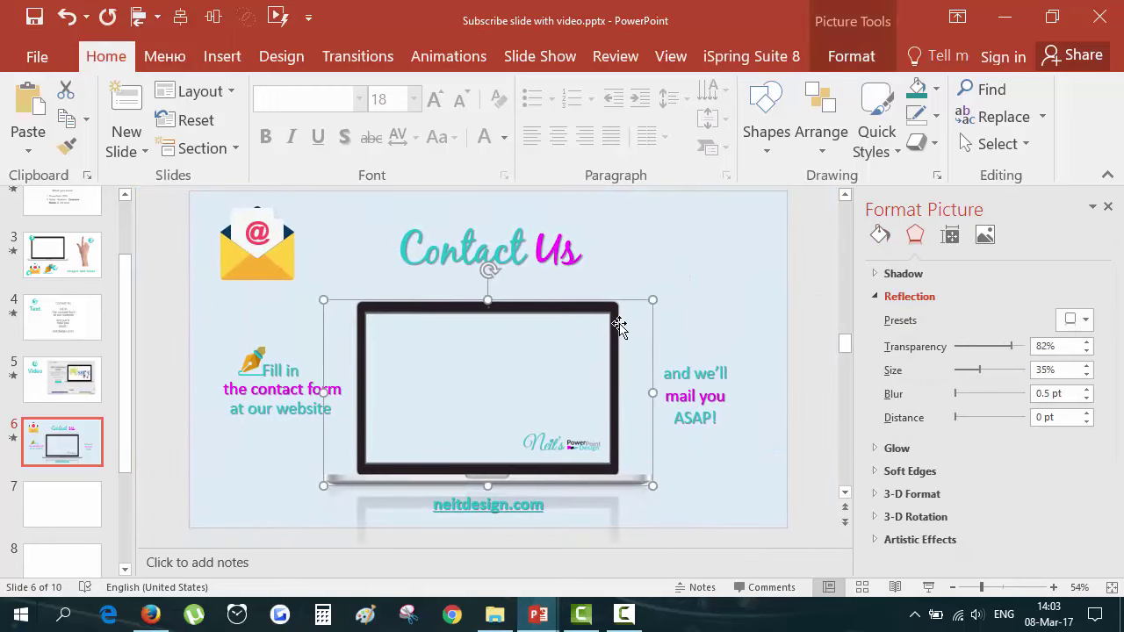
pyautogui.click(849, 60)
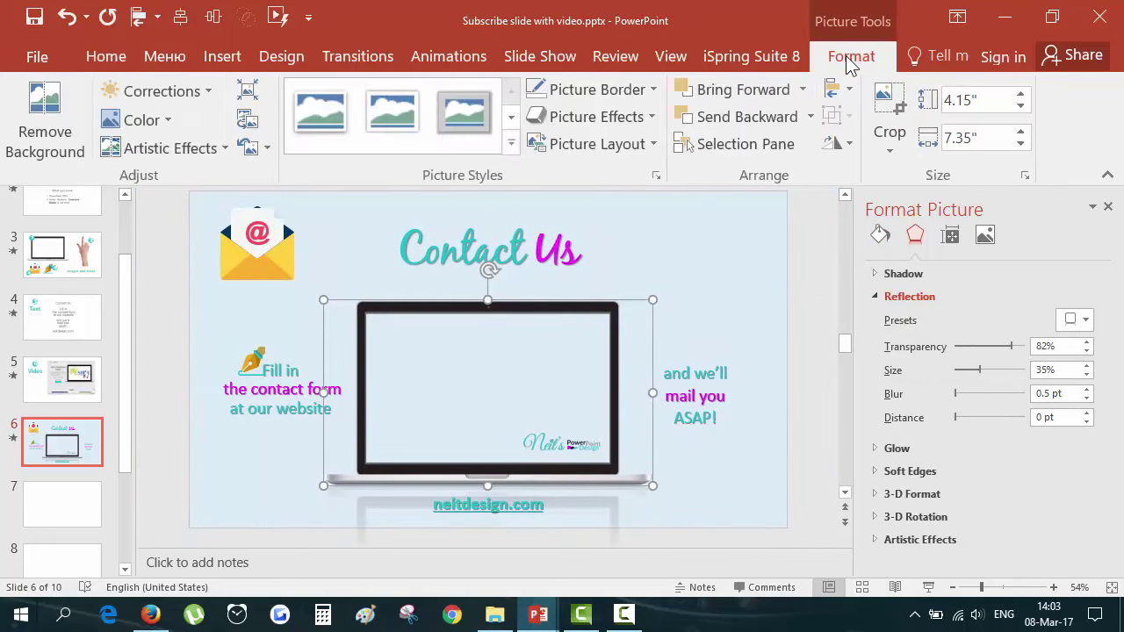
pyautogui.click(597, 91)
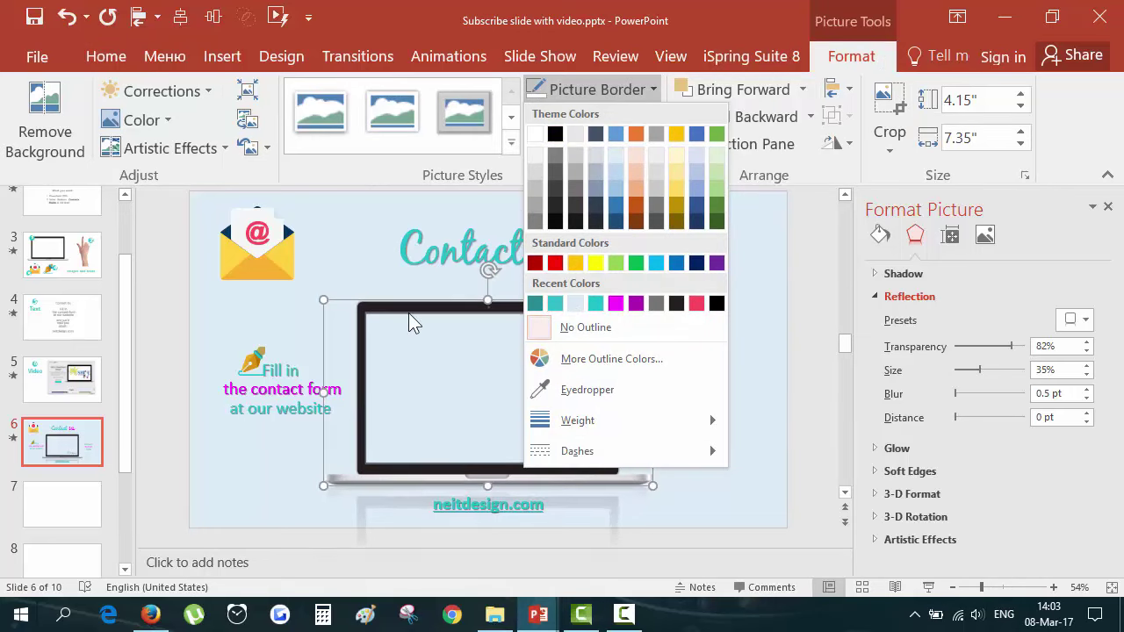
pyautogui.click(601, 99)
pyautogui.click(595, 115)
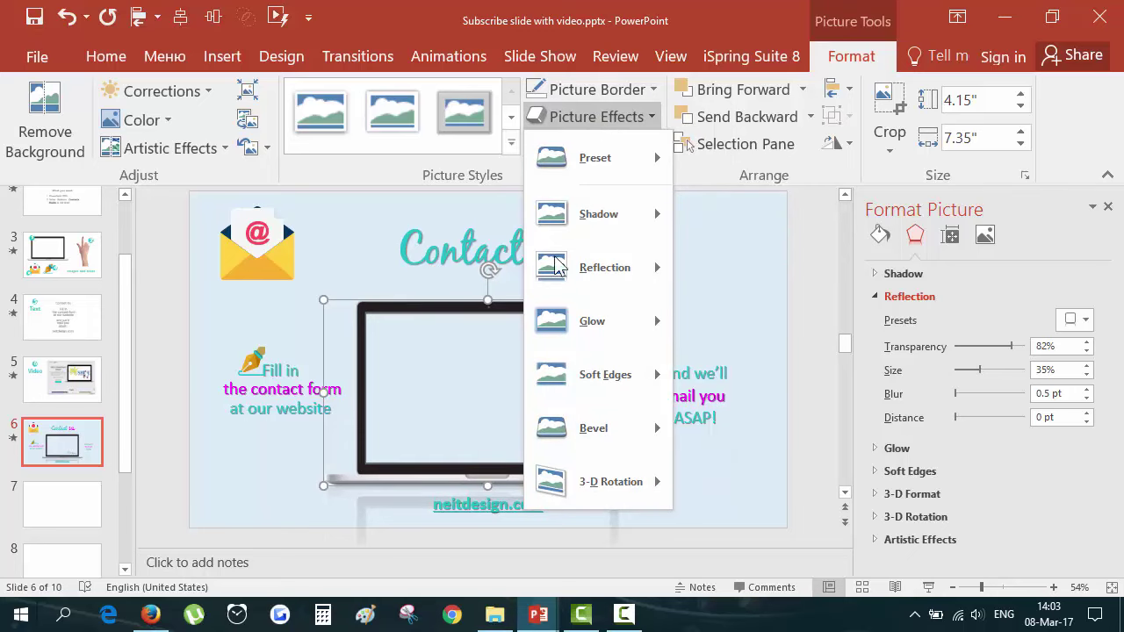
pyautogui.click(698, 271)
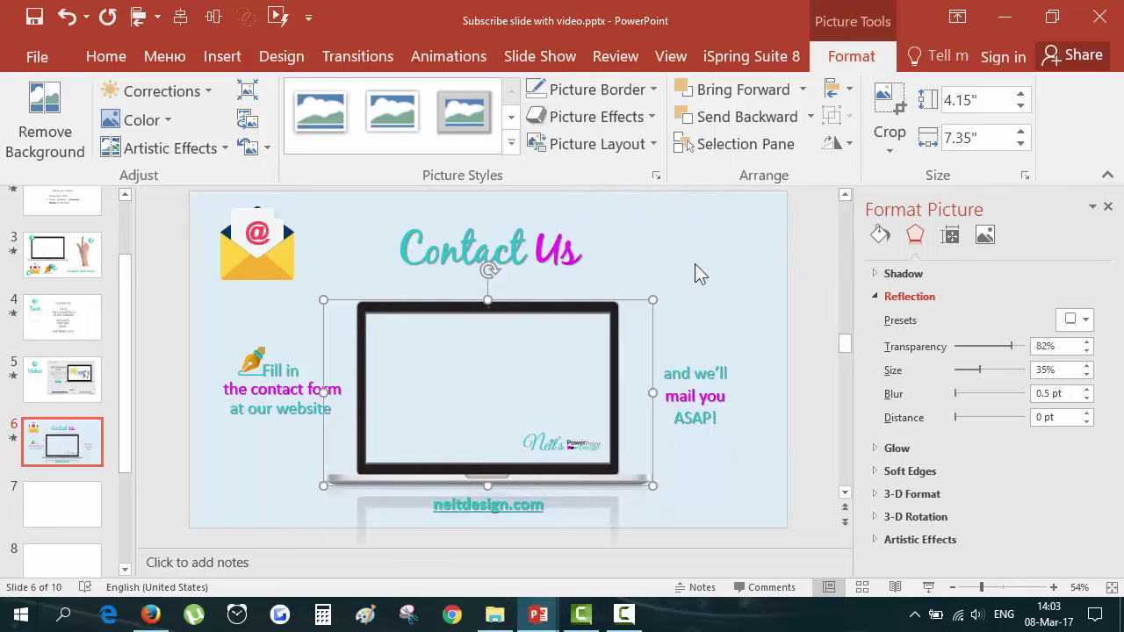
# Select the @ symbol inside the envelope icon and make its outline teal
pyautogui.click(287, 266)
pyautogui.click(262, 235)
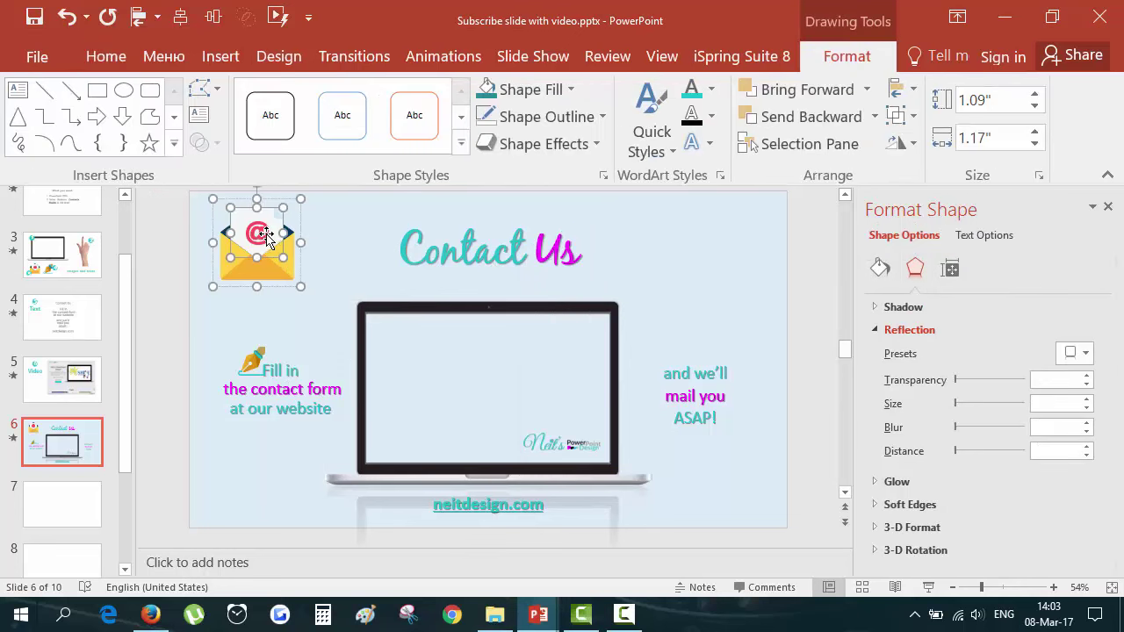
pyautogui.click(264, 236)
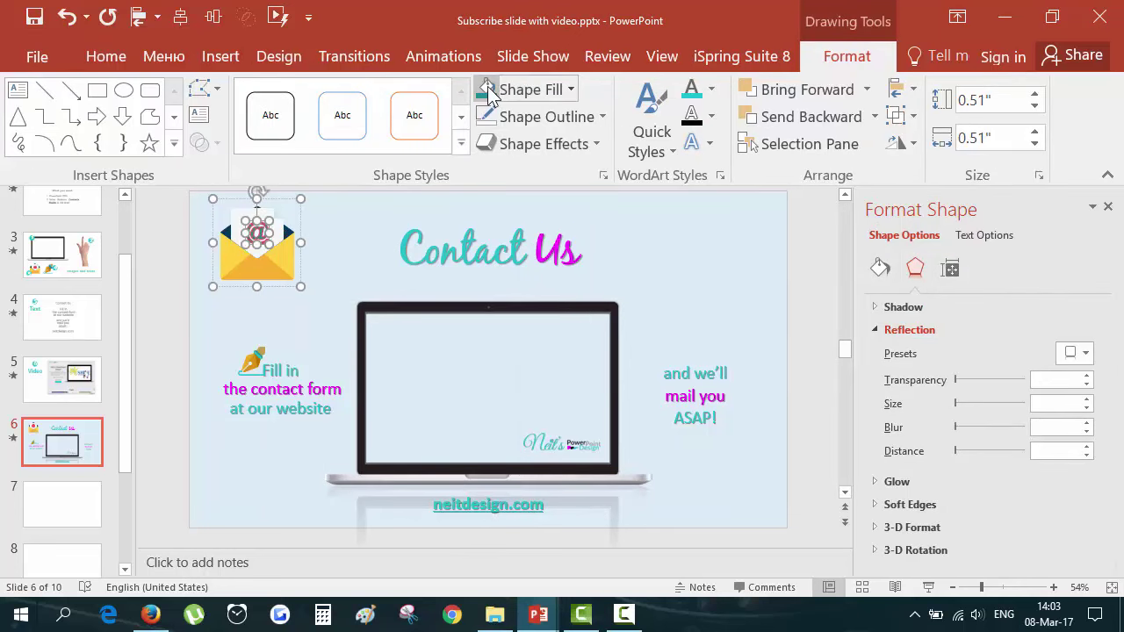
pyautogui.click(527, 116)
pyautogui.click(487, 327)
pyautogui.click(335, 250)
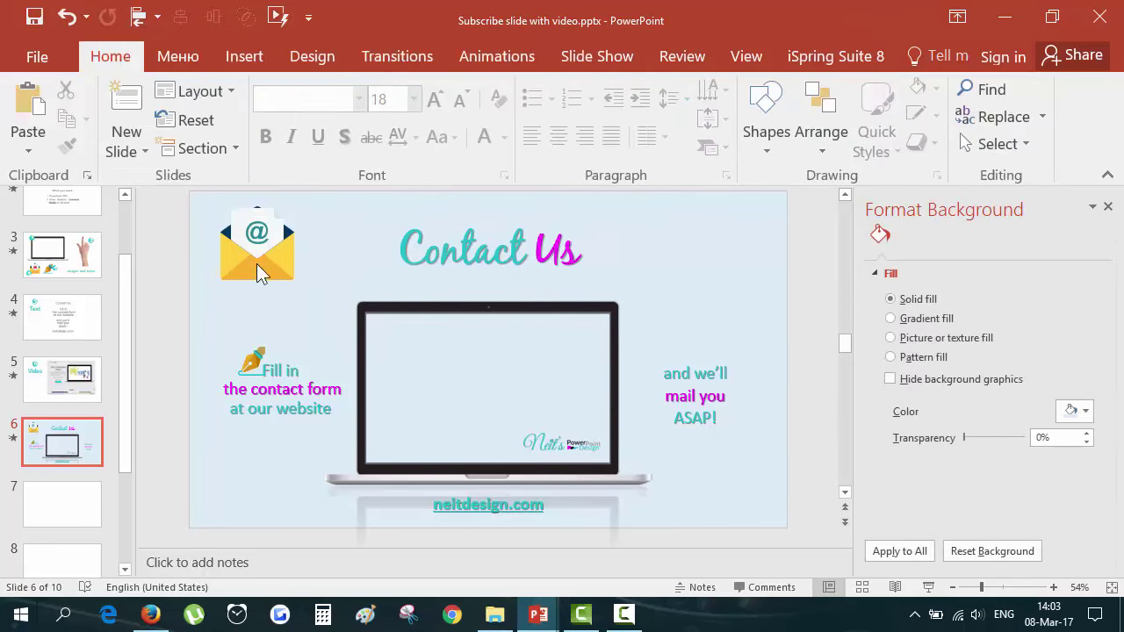
# Check the envelope's inner shapes, then select the whole envelope icon
pyautogui.click(255, 263)
pyautogui.click(235, 281)
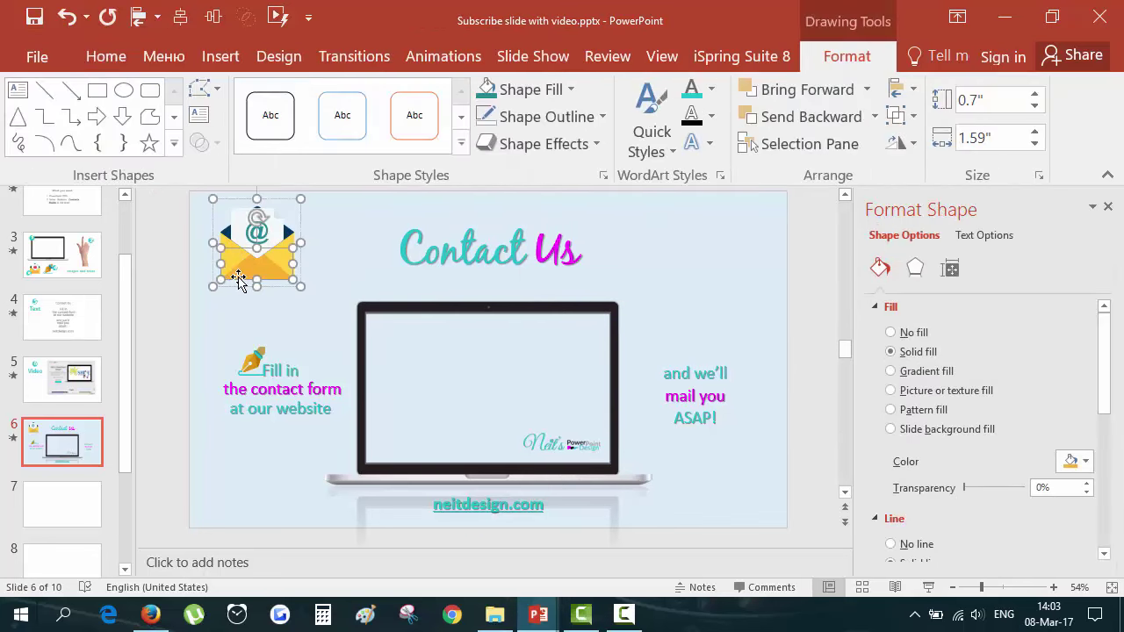
pyautogui.click(352, 243)
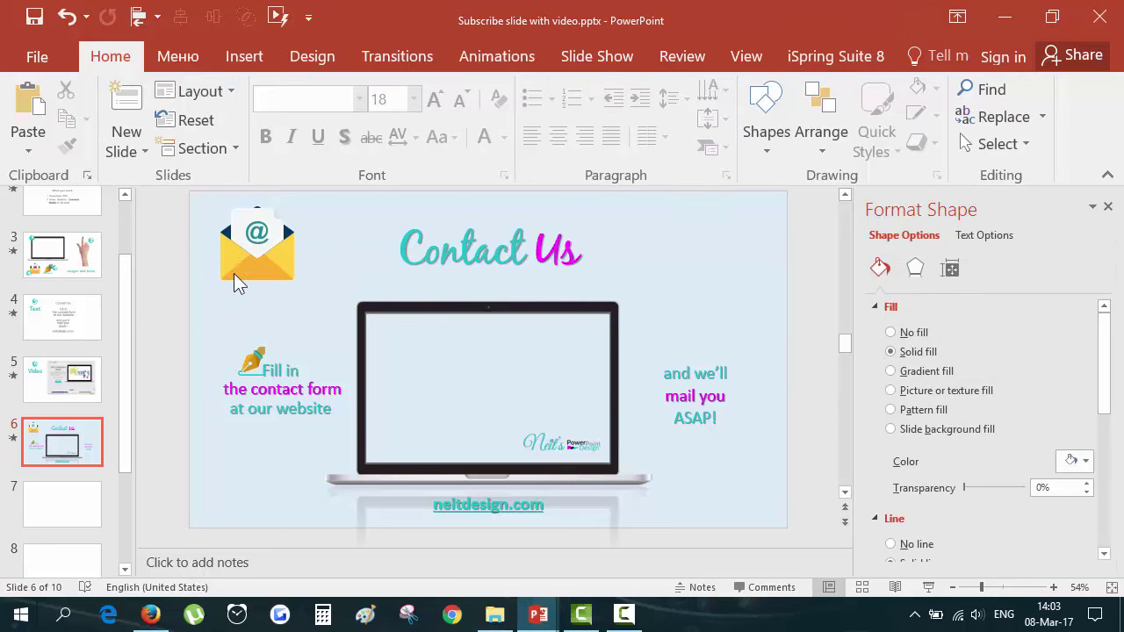
pyautogui.click(230, 239)
pyautogui.click(231, 250)
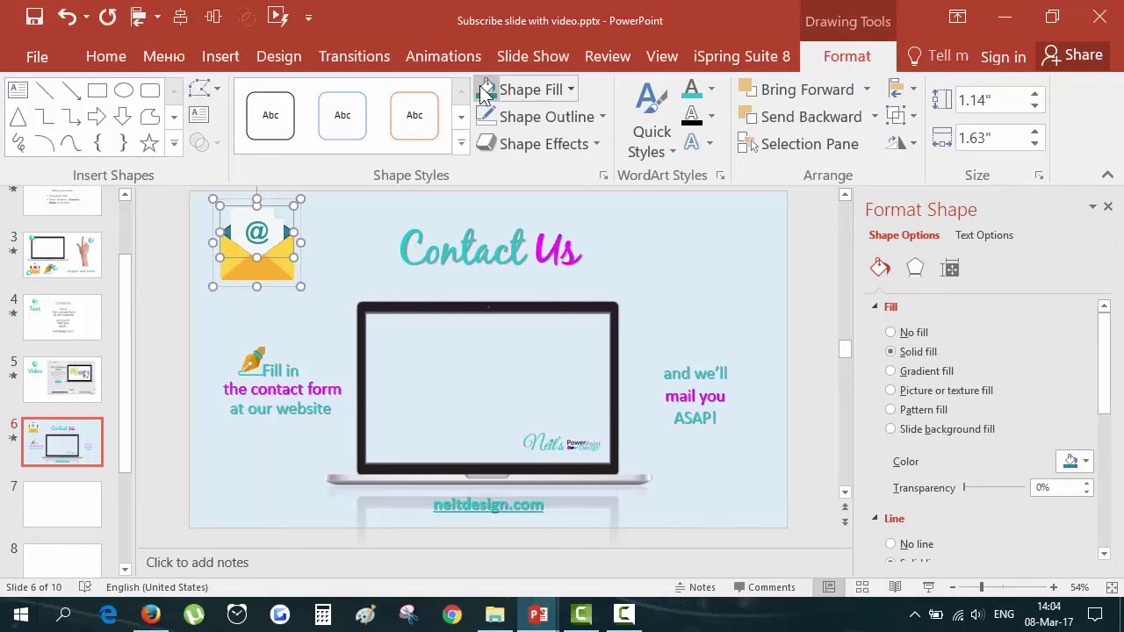
pyautogui.click(348, 226)
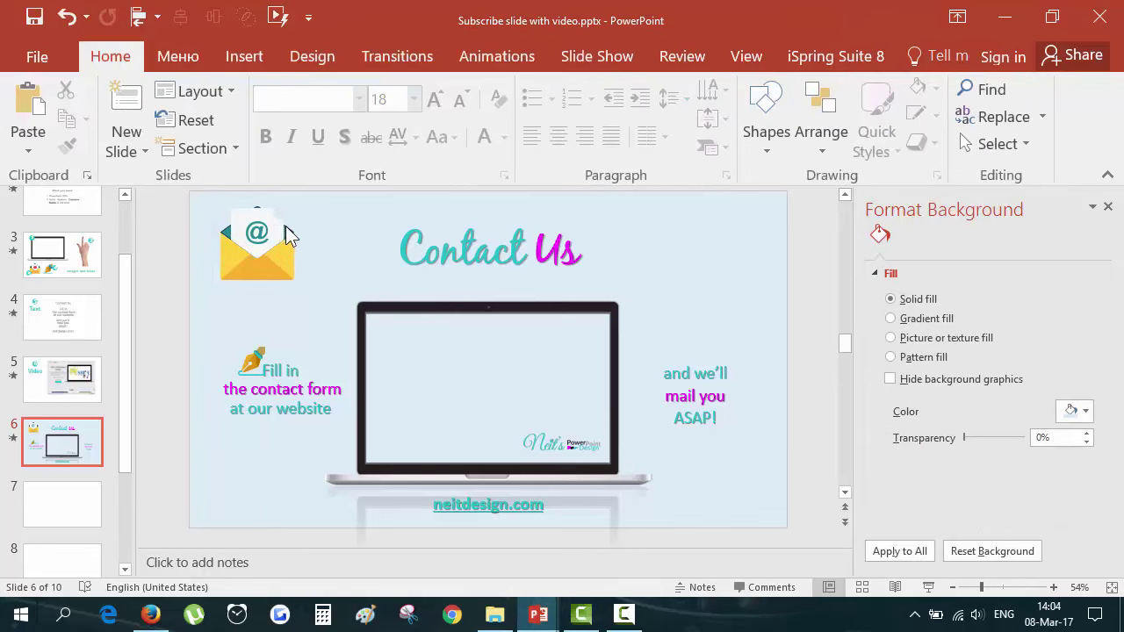
pyautogui.click(277, 215)
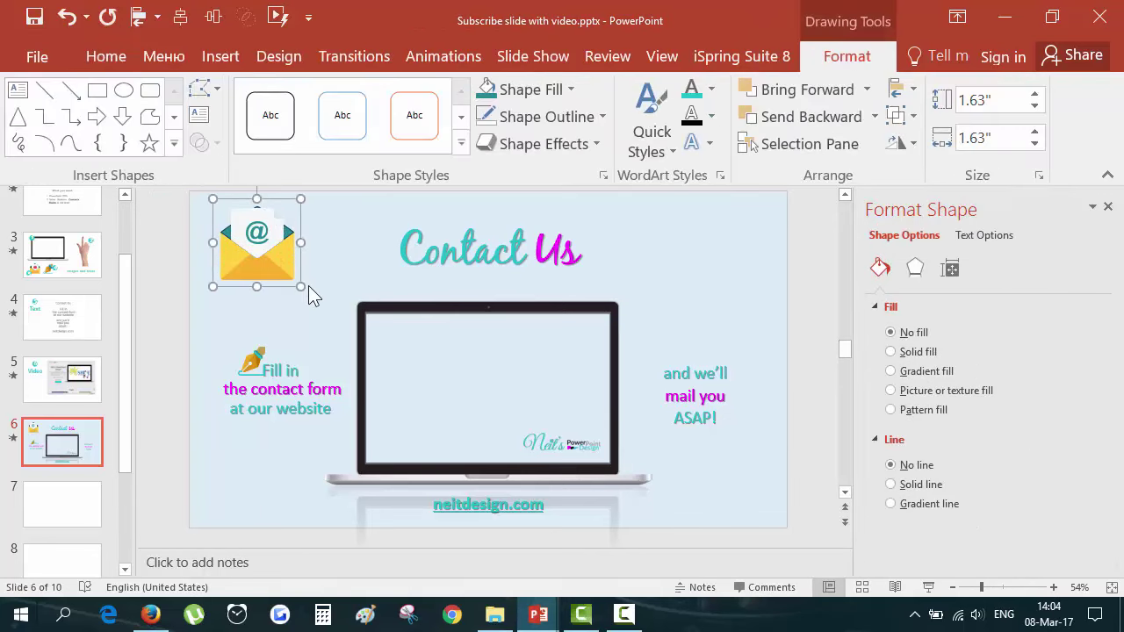
# Move the envelope above 'and we'll mail you ASAP!' and shrink it to 0.96 inches
pyautogui.moveTo(307, 255); pyautogui.dragTo(739, 320)
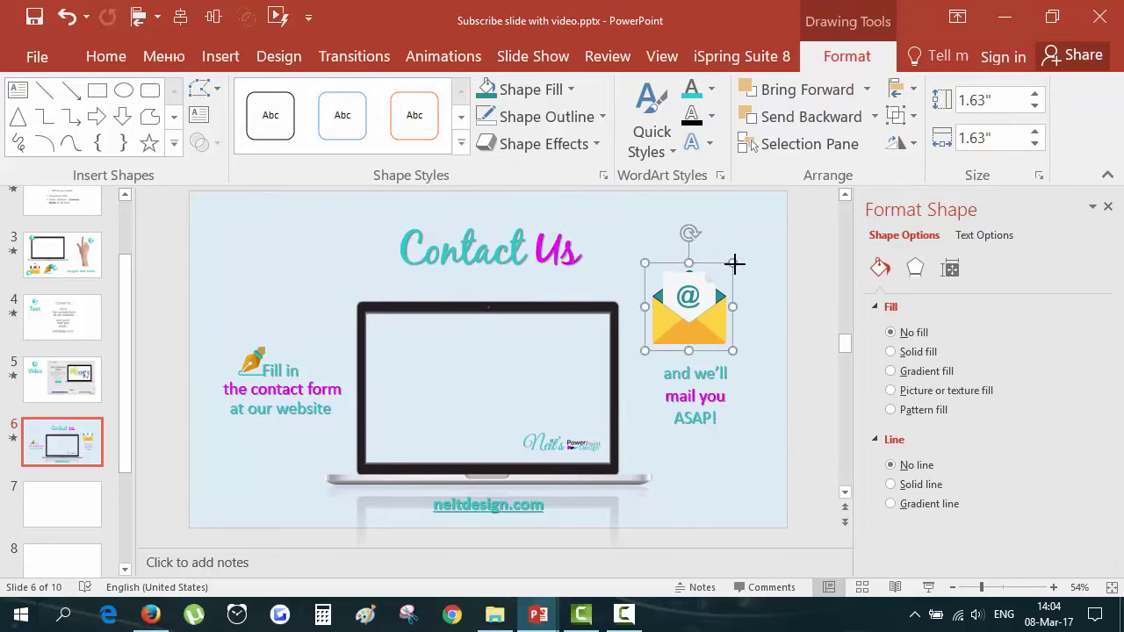
pyautogui.moveTo(727, 275); pyautogui.dragTo(696, 299)
pyautogui.moveTo(672, 334); pyautogui.dragTo(694, 340)
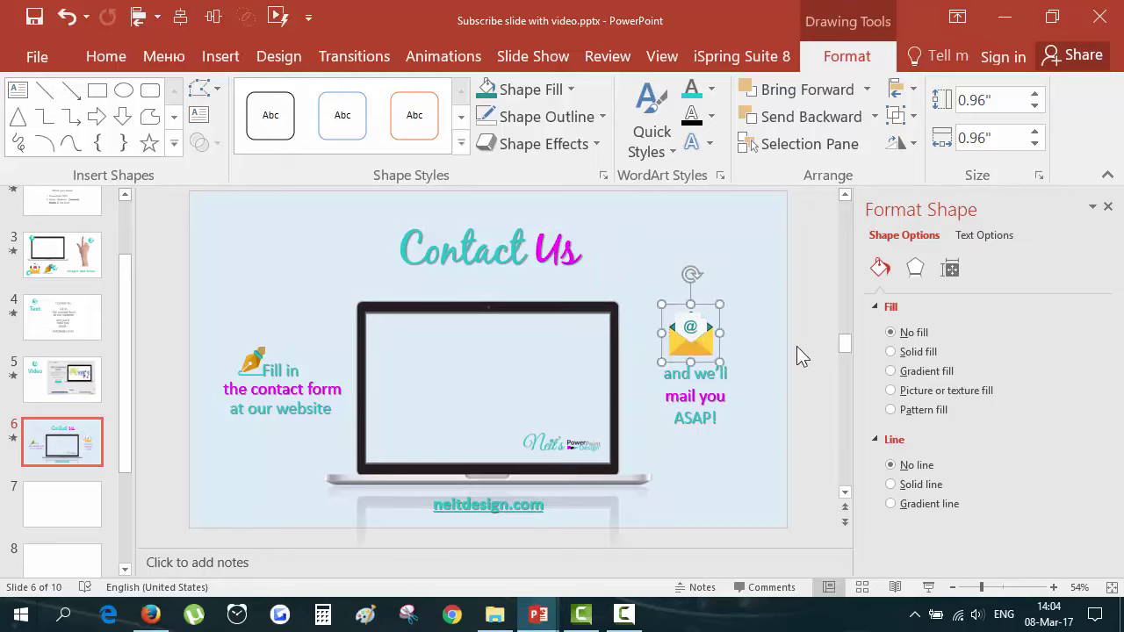
pyautogui.hotkey('ctrl', 'z')
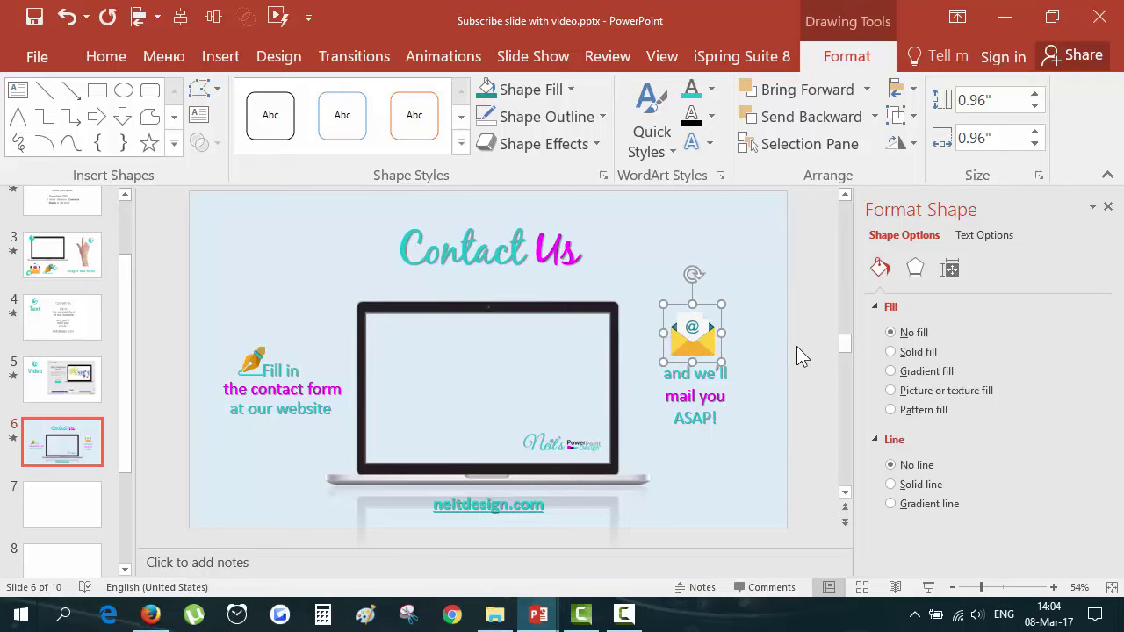
pyautogui.hotkey('ctrl', 'z')
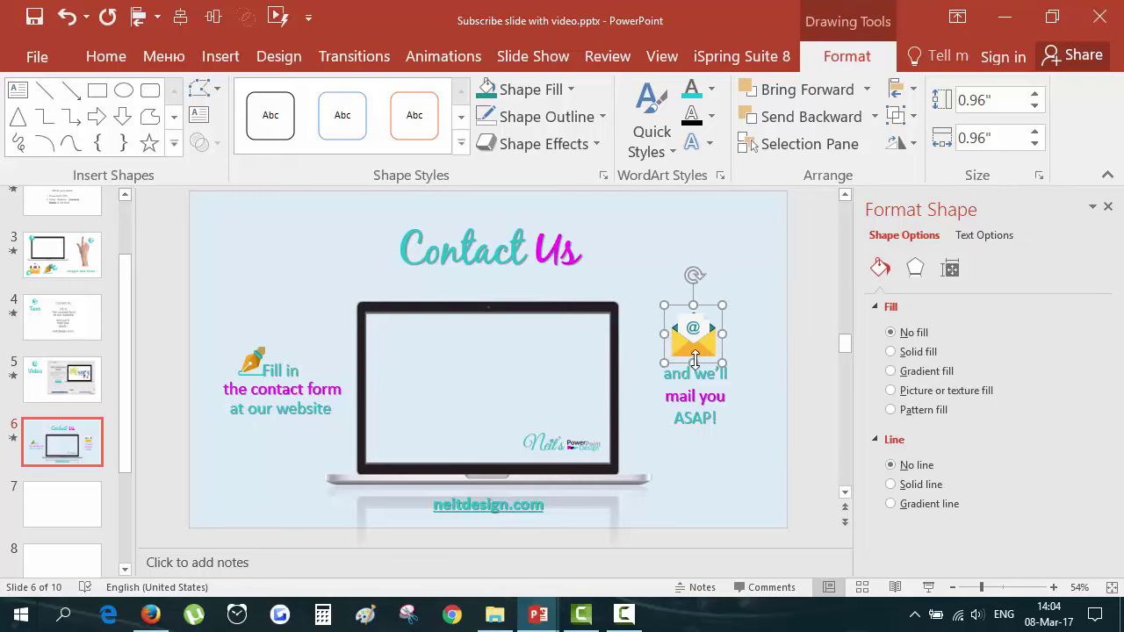
# Shrink the envelope further to about 0.65 inches square and settle its position
pyautogui.moveTo(667, 313); pyautogui.dragTo(698, 353)
pyautogui.hotkey('ctrl', 'z')
pyautogui.hotkey('ctrl', 'z')
pyautogui.hotkey('ctrl', 'z')
pyautogui.hotkey('ctrl', 'z')
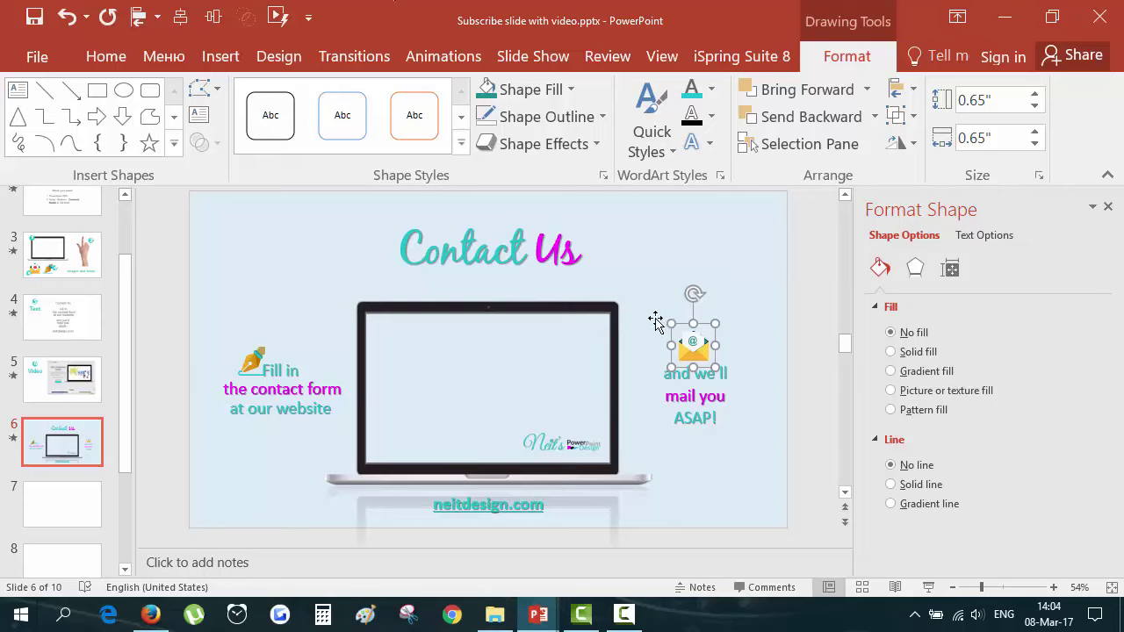
pyautogui.click(684, 349)
pyautogui.click(735, 348)
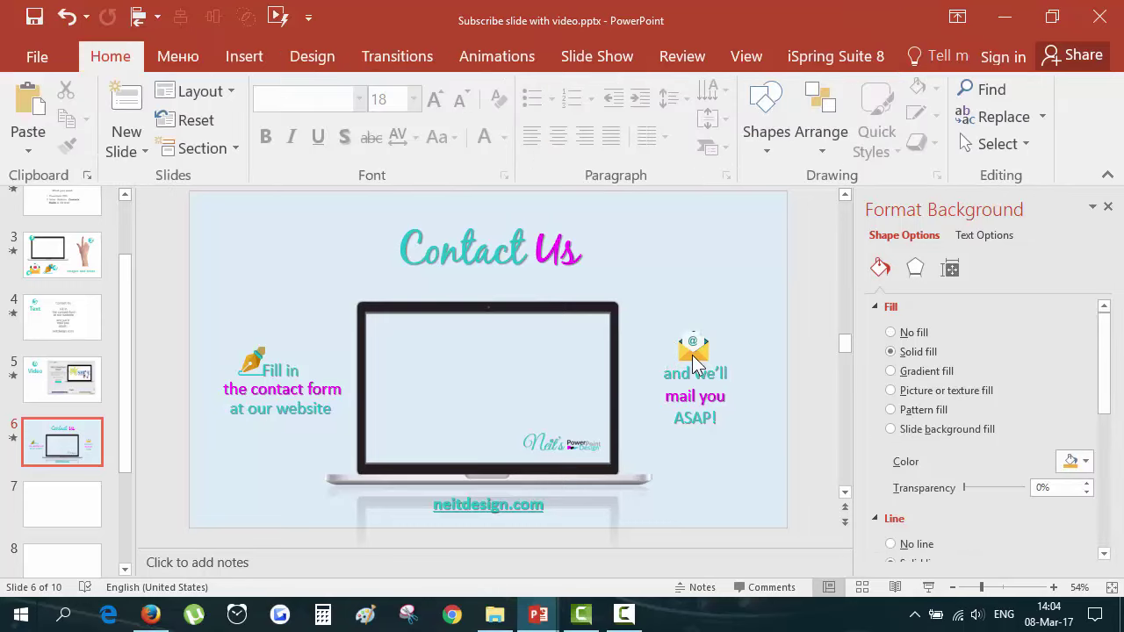
pyautogui.click(692, 355)
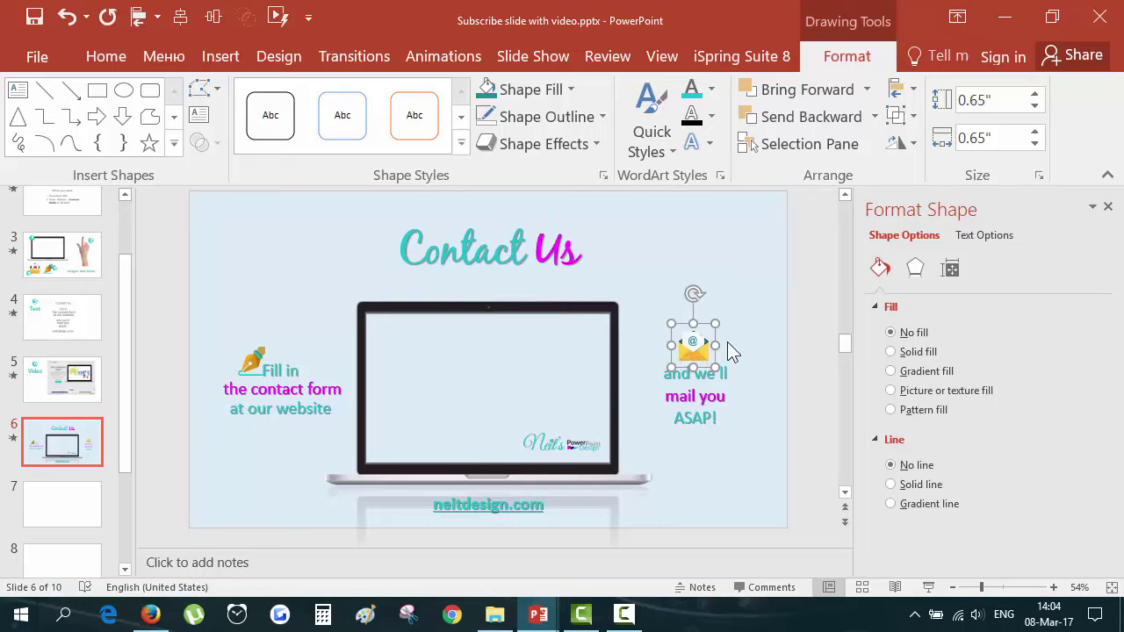
pyautogui.click(725, 498)
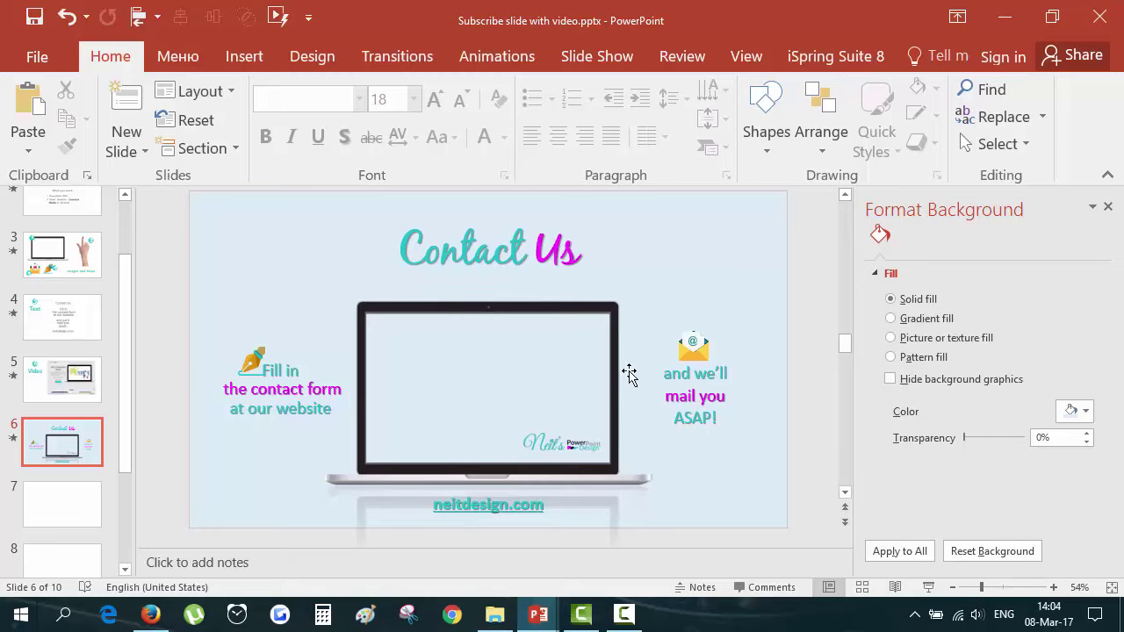
# Copy the pointing hand picture from slide 3 and paste it onto the Contact Us slide
pyautogui.scroll(-1, 629, 359)
pyautogui.scroll(-2, 546, 393)
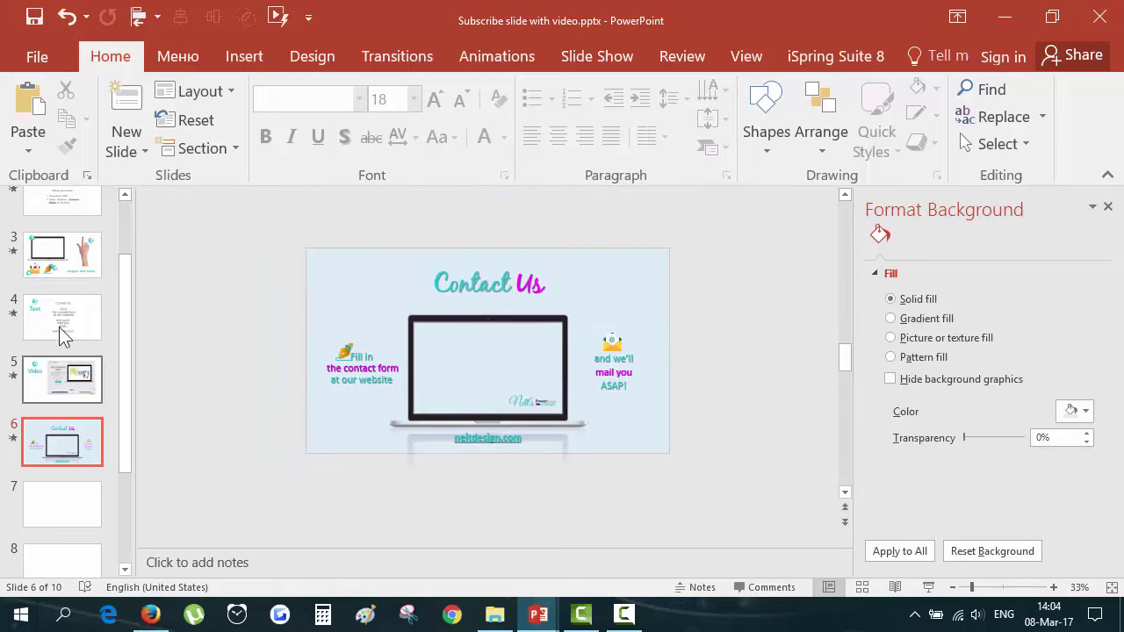
pyautogui.click(37, 257)
pyautogui.click(588, 348)
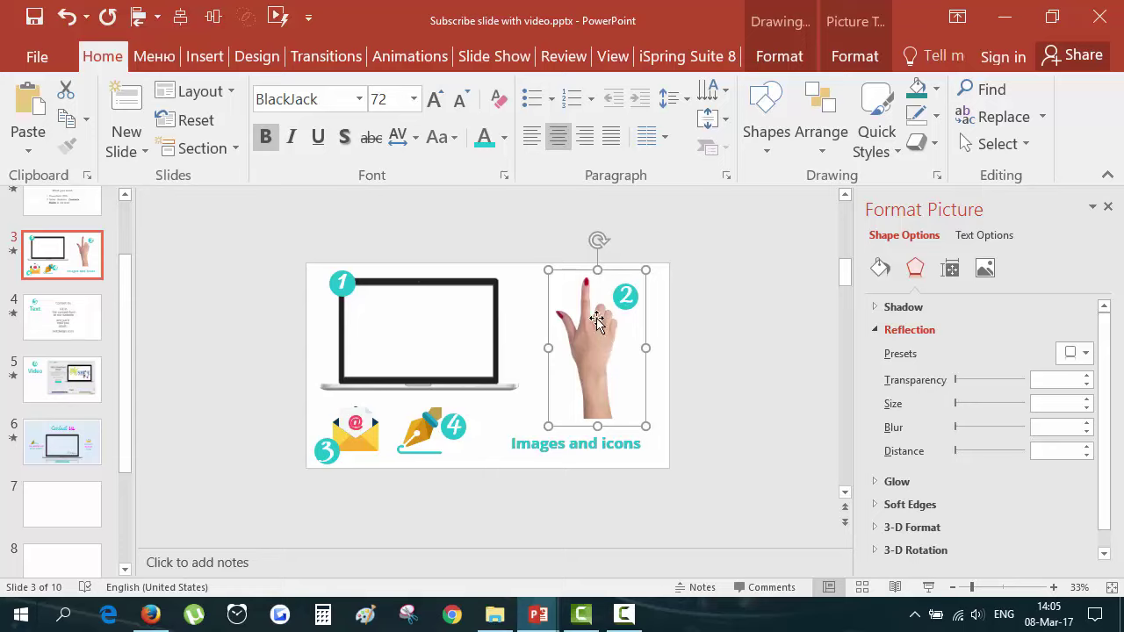
pyautogui.click(98, 434)
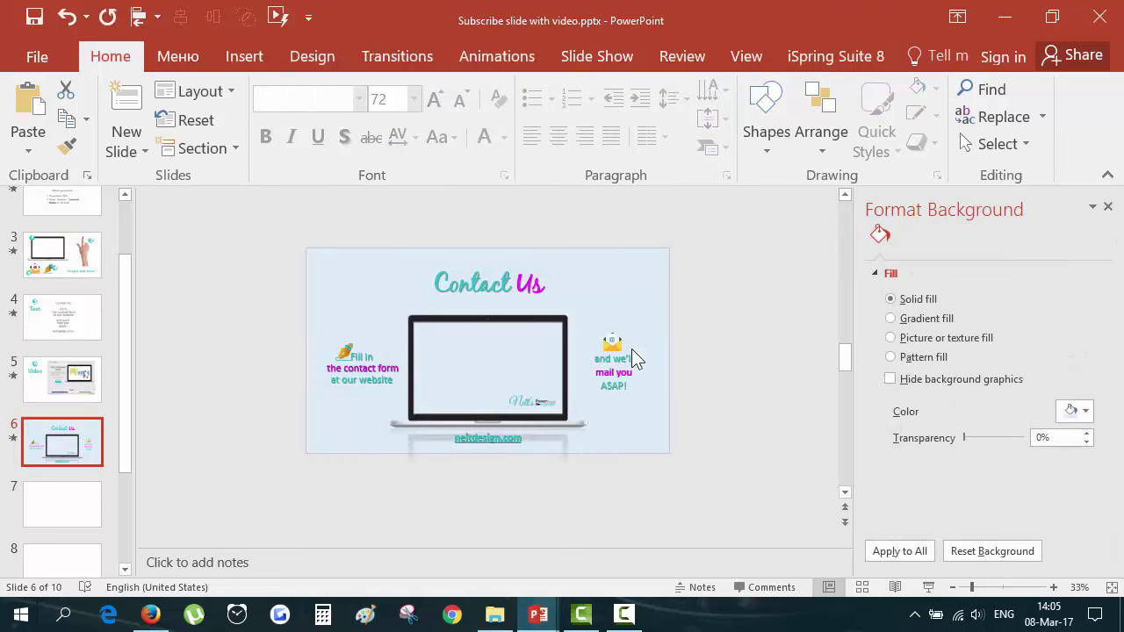
pyautogui.hotkey('ctrl', 'v')
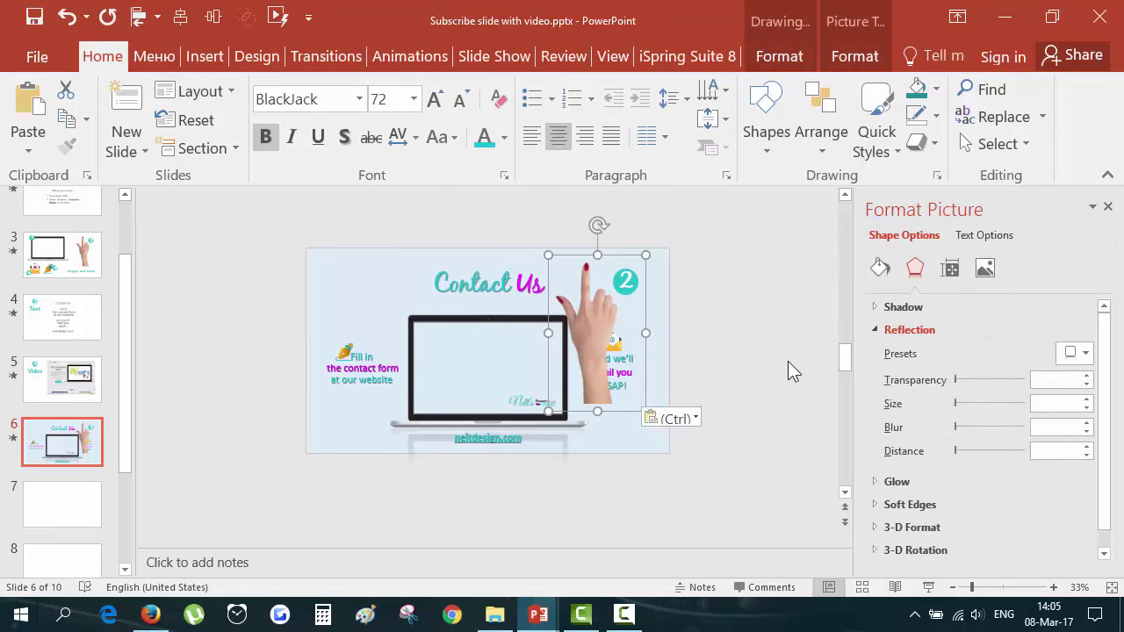
# Ungroup the pasted hand and delete its '2' number badge
pyautogui.hotkey('ctrl', 'shift', 'g')
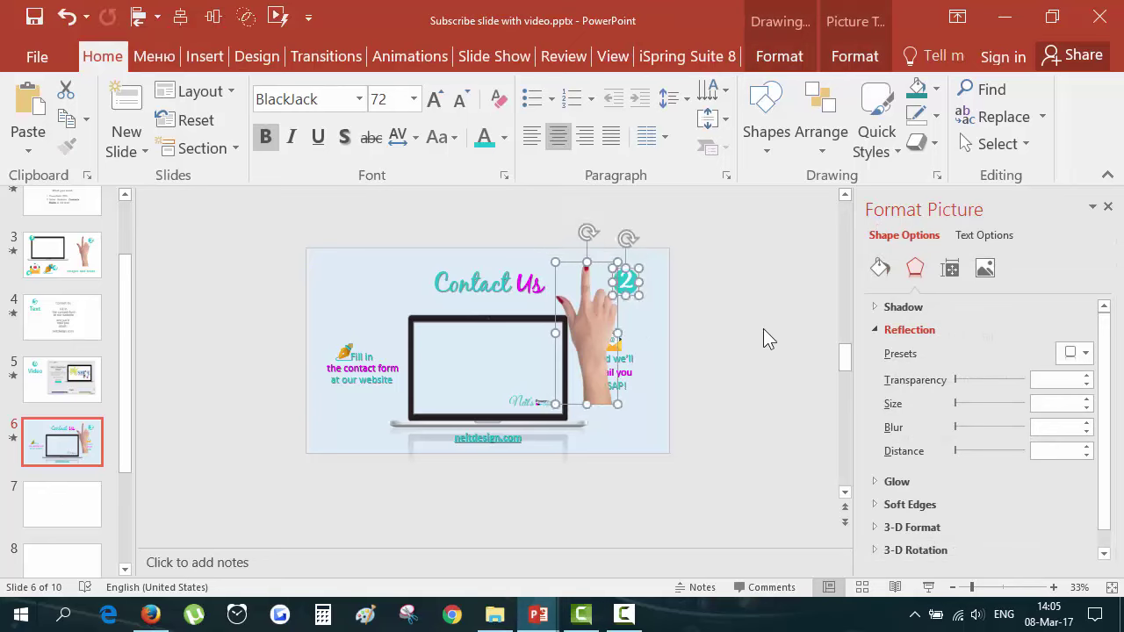
pyautogui.click(754, 334)
pyautogui.click(634, 288)
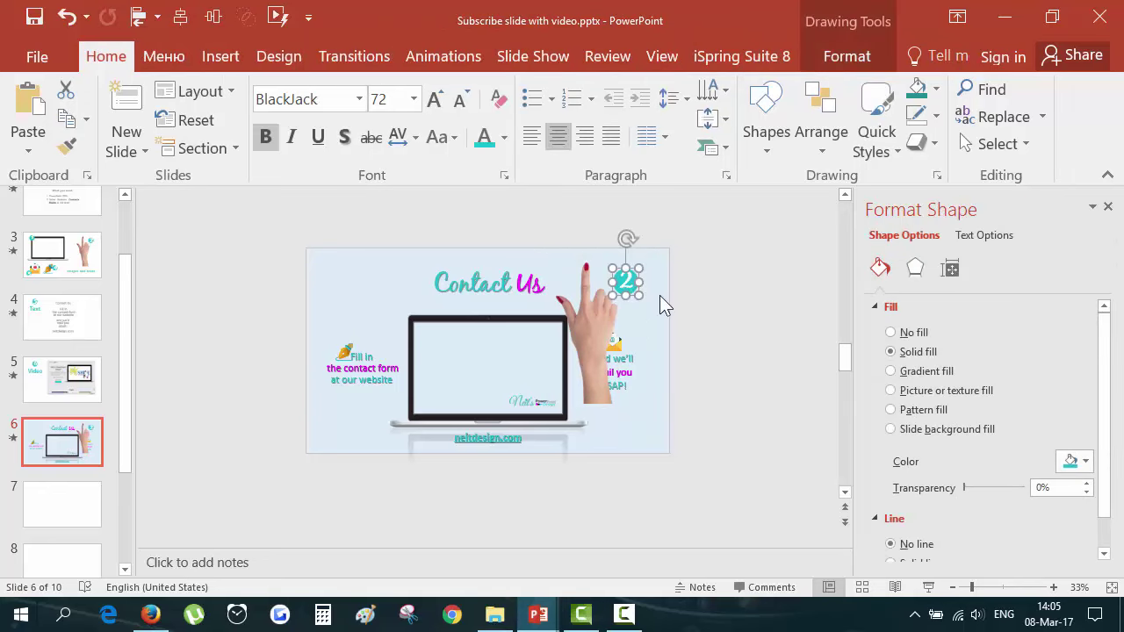
pyautogui.press('Delete')
# Position the hand picture just below the bottom edge of the slide
pyautogui.click(611, 303)
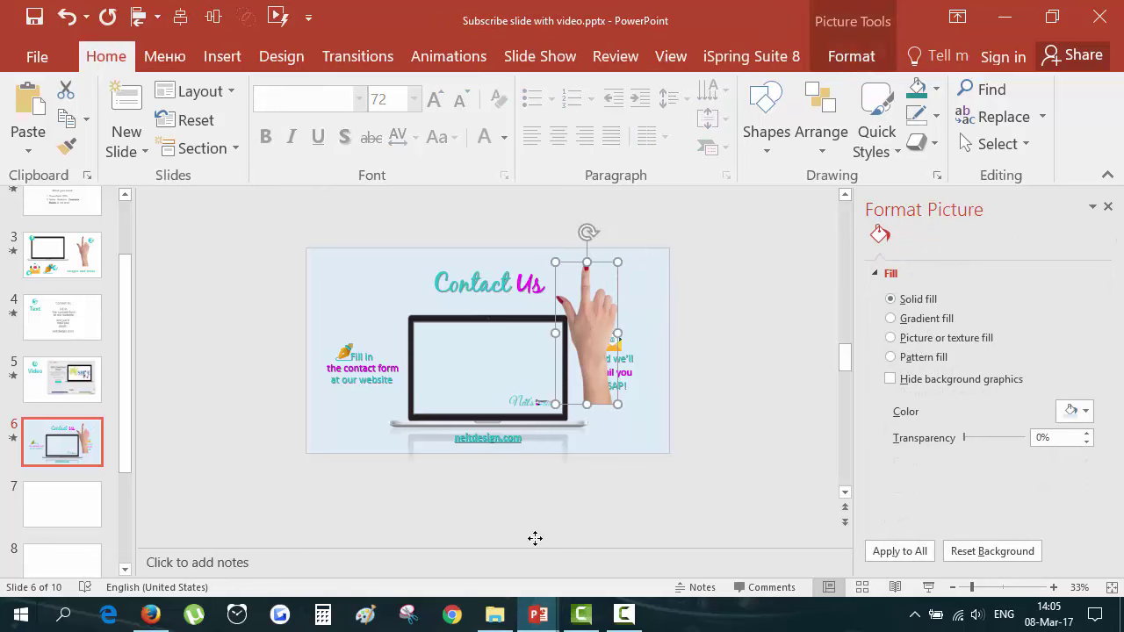
pyautogui.moveTo(535, 539); pyautogui.dragTo(479, 521)
pyautogui.scroll(-1, 480, 520)
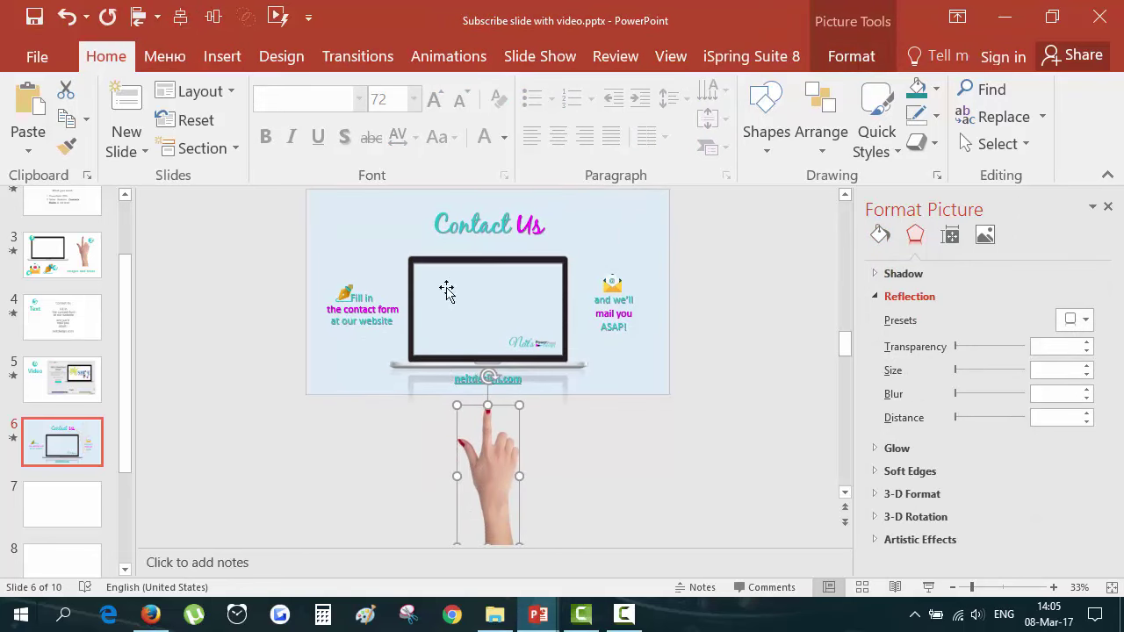
pyautogui.press('Up')
pyautogui.press('Up')
pyautogui.press('Up')
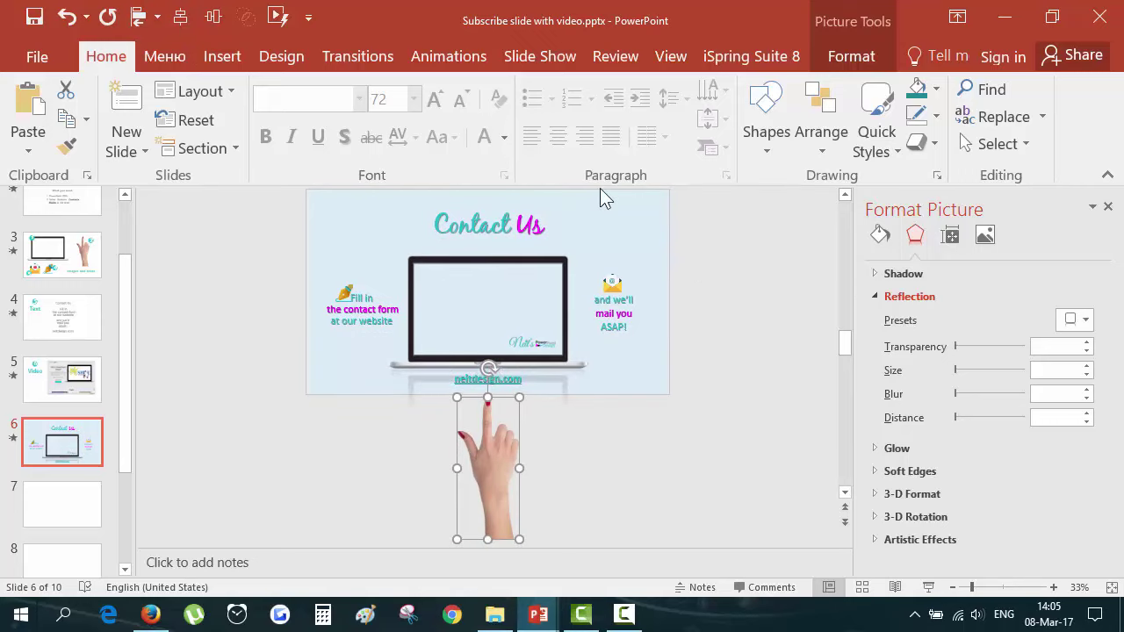
pyautogui.click(230, 400)
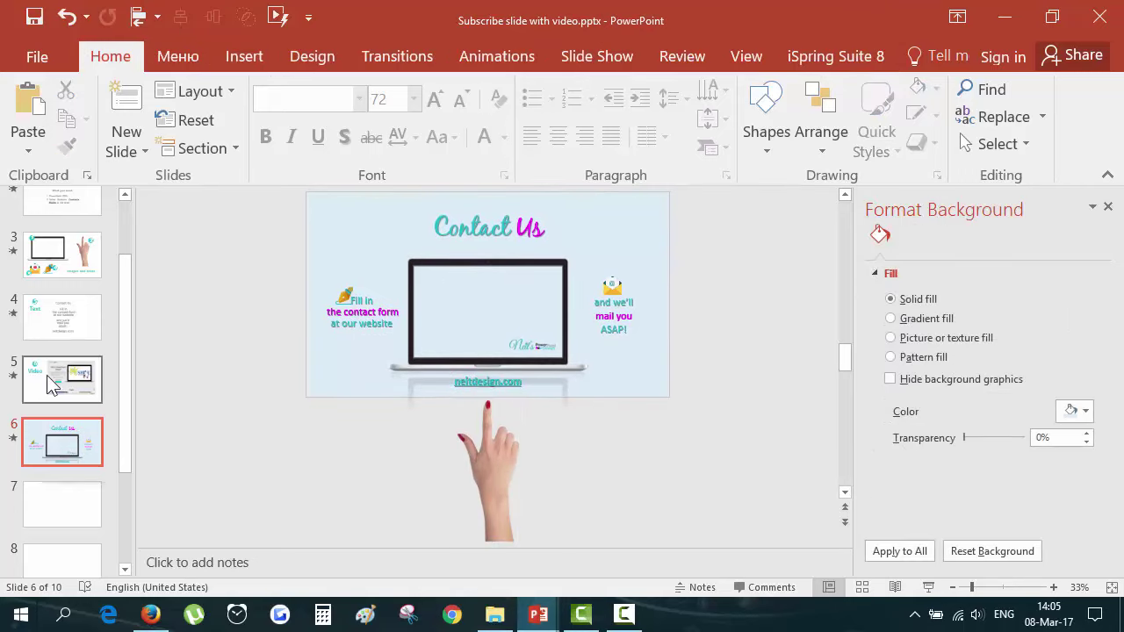
# Copy the website video from slide 5 and paste it over the laptop on slide 6
pyautogui.scroll(1, 41, 344)
pyautogui.click(77, 416)
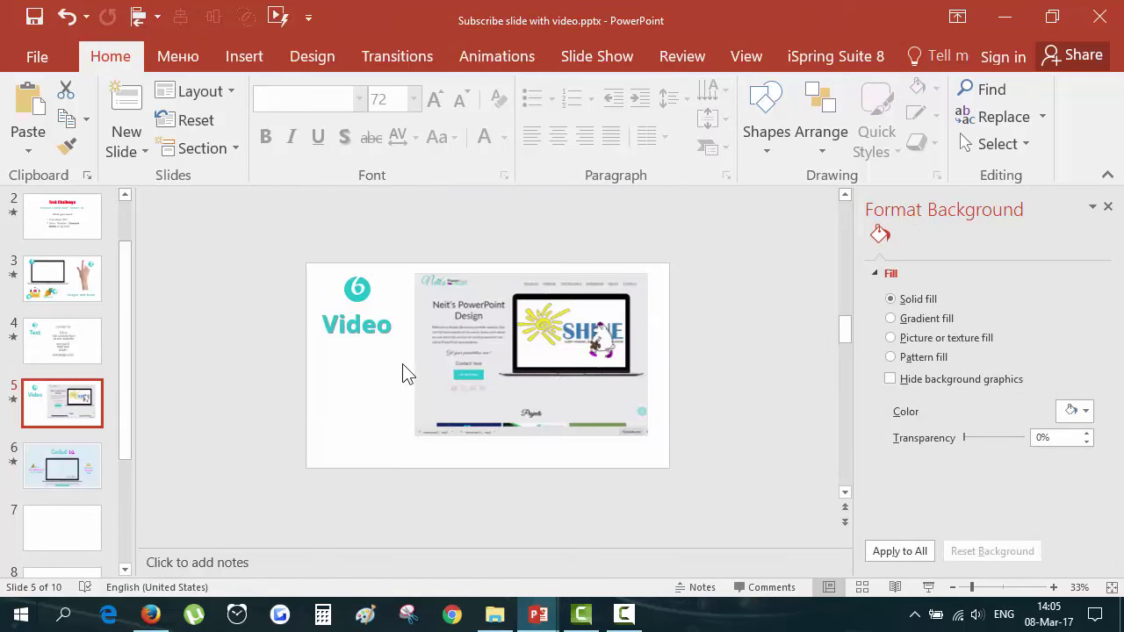
pyautogui.click(532, 374)
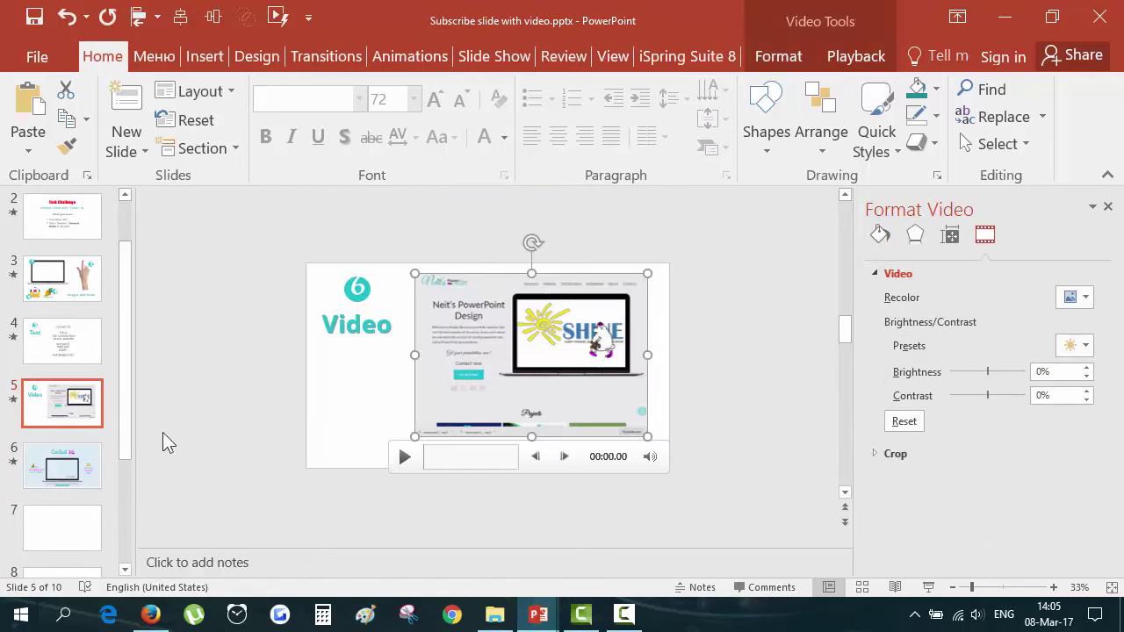
pyautogui.click(75, 449)
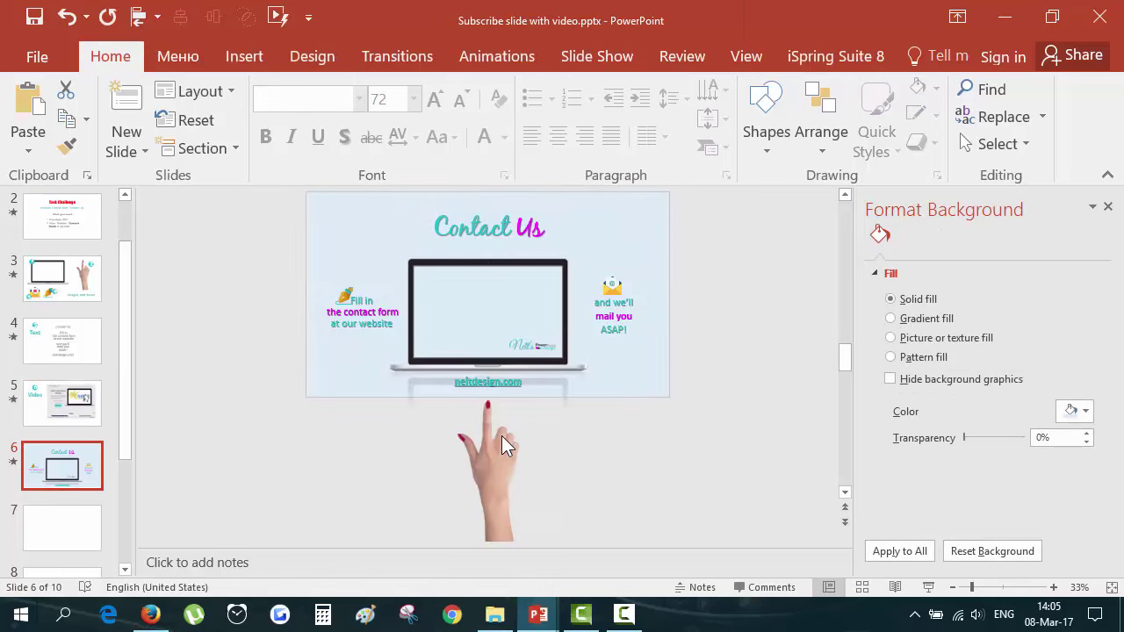
pyautogui.hotkey('ctrl', 'v')
pyautogui.moveTo(498, 238); pyautogui.dragTo(494, 293)
# Shrink the video to fit the laptop screen and reselect it for a closer view
pyautogui.keyDown('ctrl'); pyautogui.scroll(2, 529, 324); pyautogui.keyUp('ctrl')
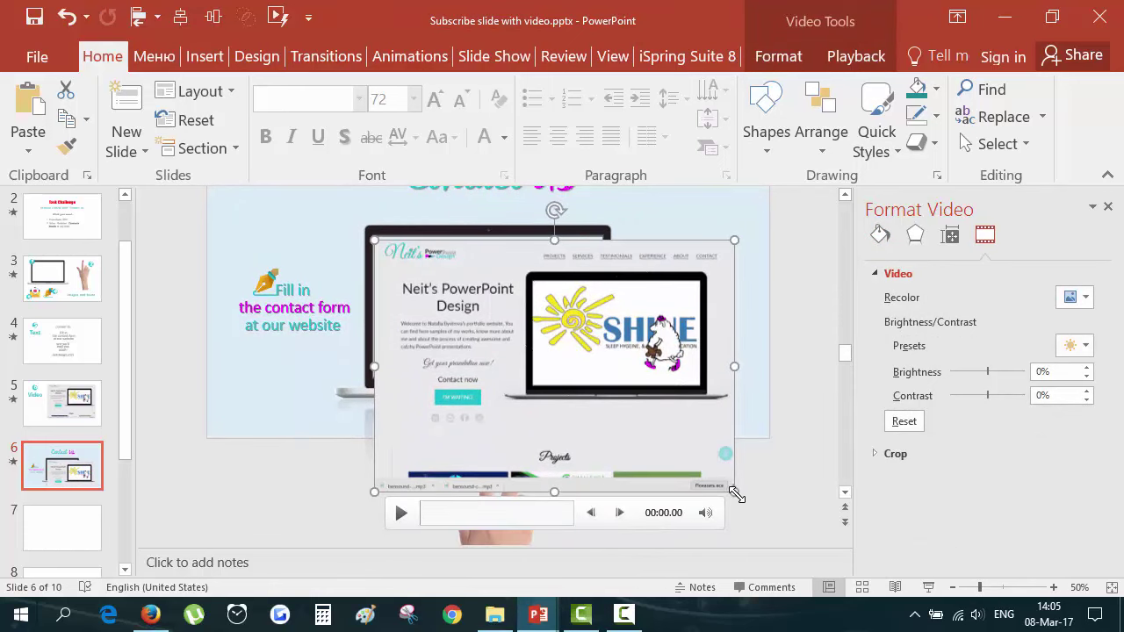
pyautogui.moveTo(736, 497); pyautogui.dragTo(602, 391)
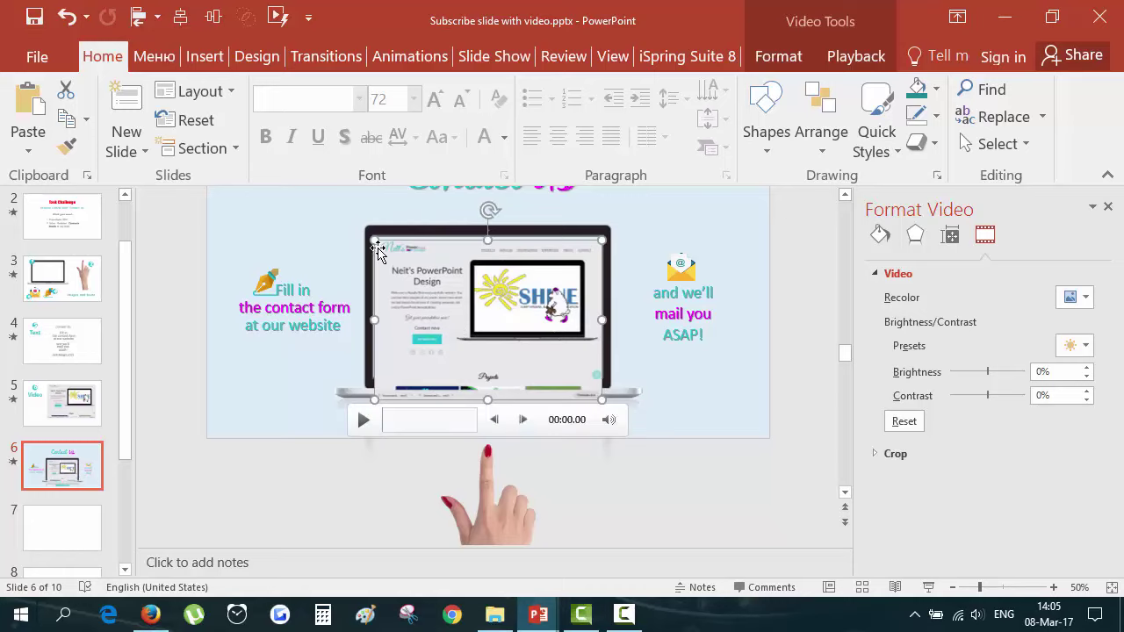
pyautogui.click(495, 324)
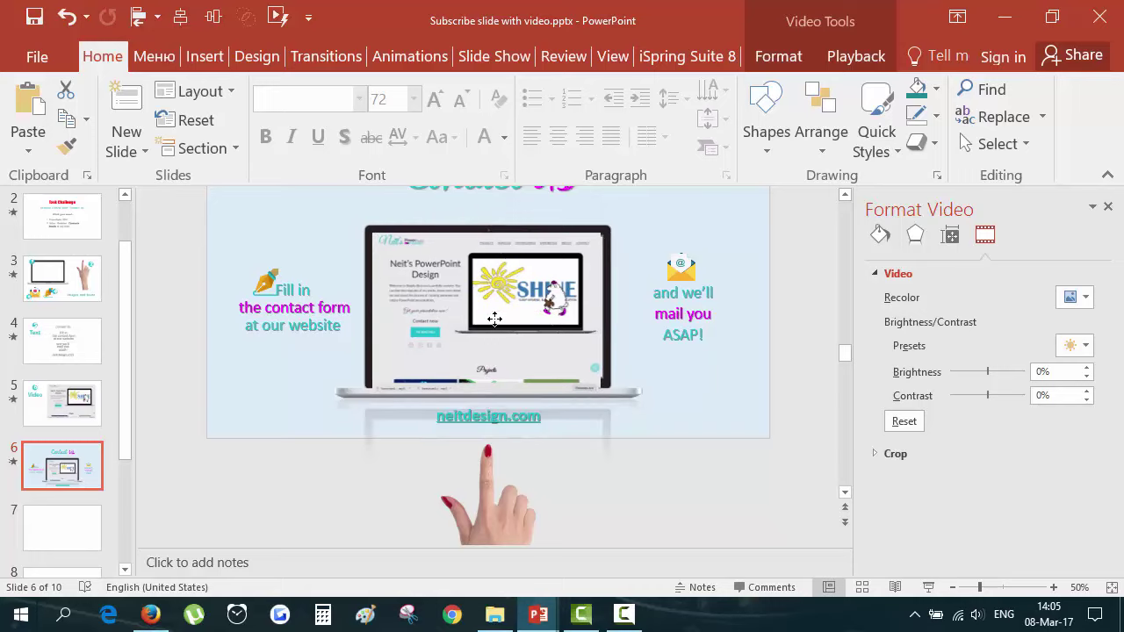
pyautogui.click(495, 319)
pyautogui.scroll(5, 711, 420)
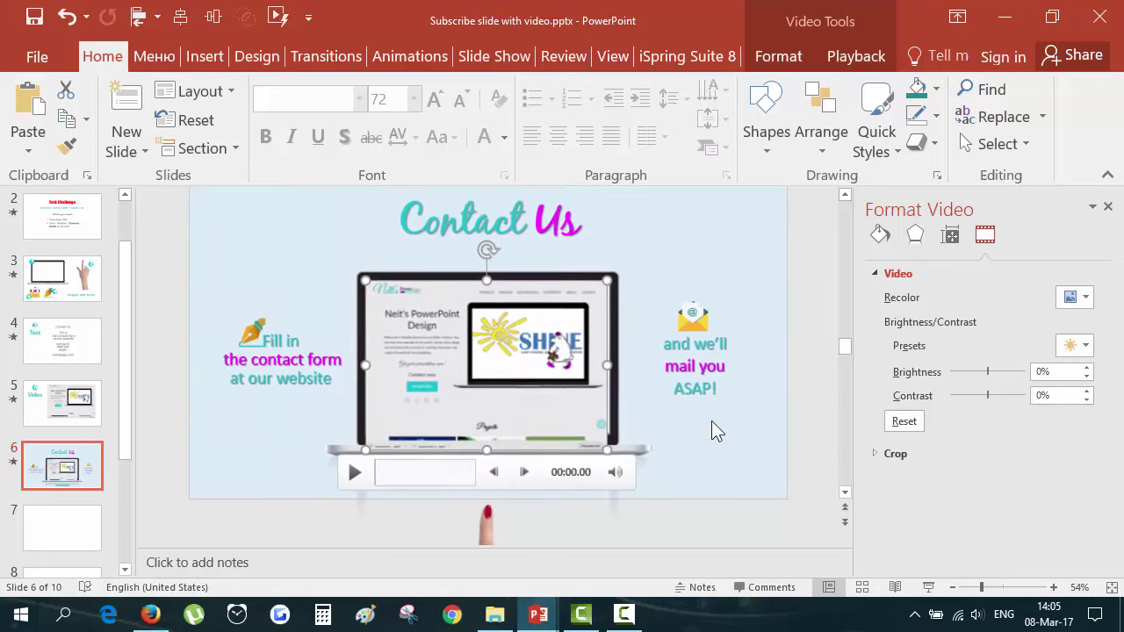
pyautogui.scroll(-2, 614, 420)
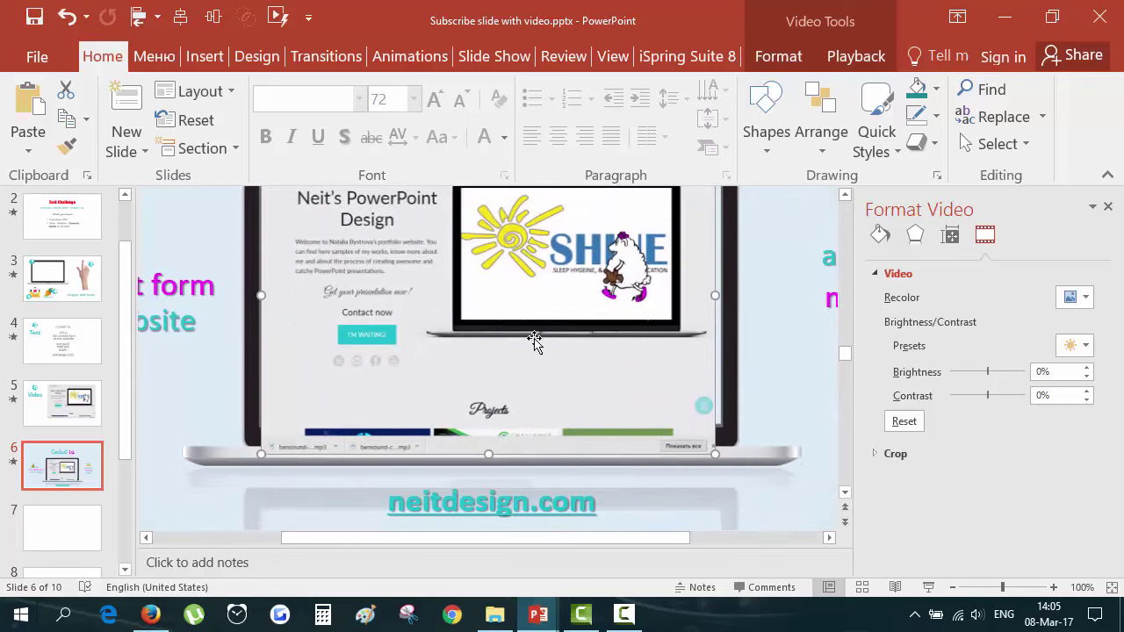
# Send the website video to the back, behind the laptop mockup
pyautogui.moveTo(534, 334); pyautogui.dragTo(534, 339)
pyautogui.scroll(1, 524, 369)
pyautogui.rightClick(484, 352)
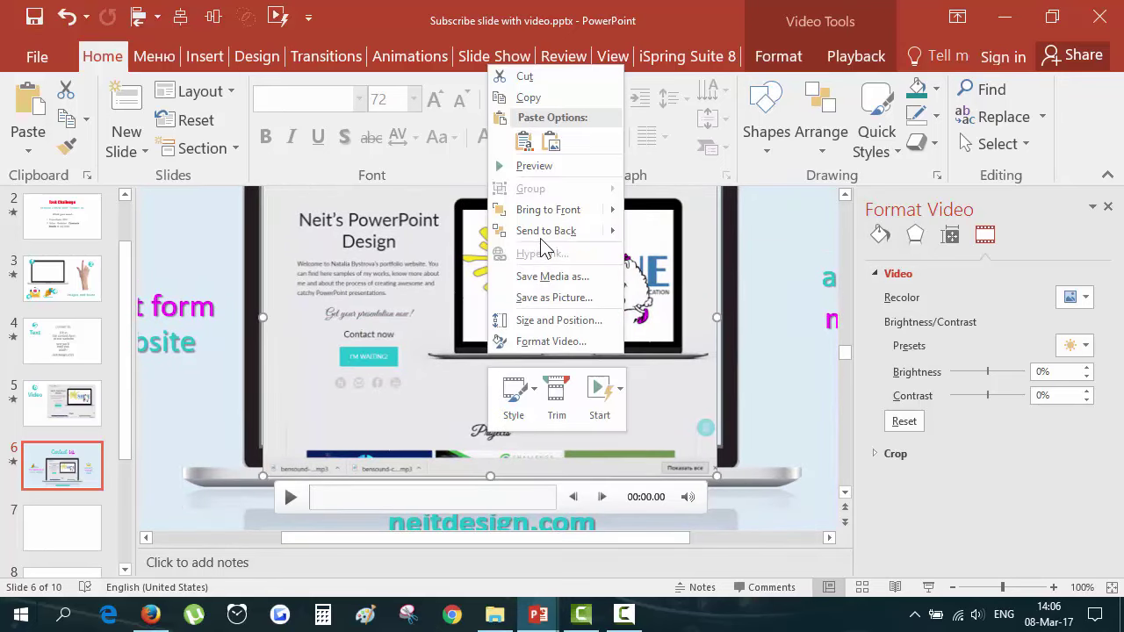
pyautogui.moveTo(545, 233)
pyautogui.click(681, 233)
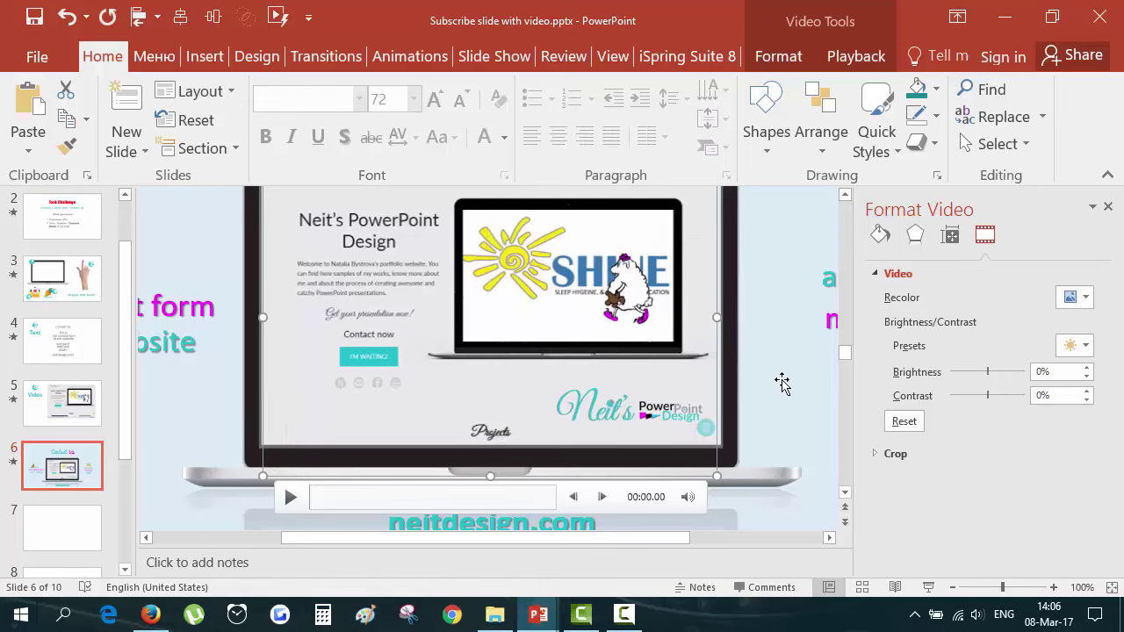
# Select the video behind the laptop and centre it inside the laptop screen
pyautogui.keyDown('ctrl'); pyautogui.scroll(-3, 786, 389); pyautogui.keyUp('ctrl')
pyautogui.click(383, 314)
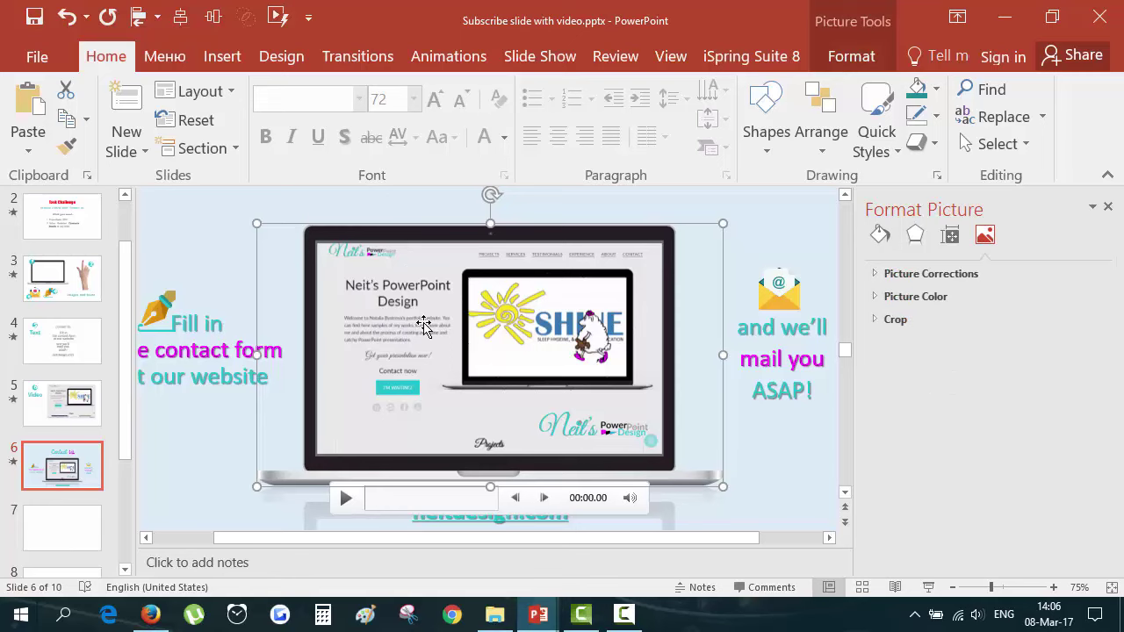
pyautogui.click(423, 325)
pyautogui.moveTo(422, 325); pyautogui.dragTo(425, 327)
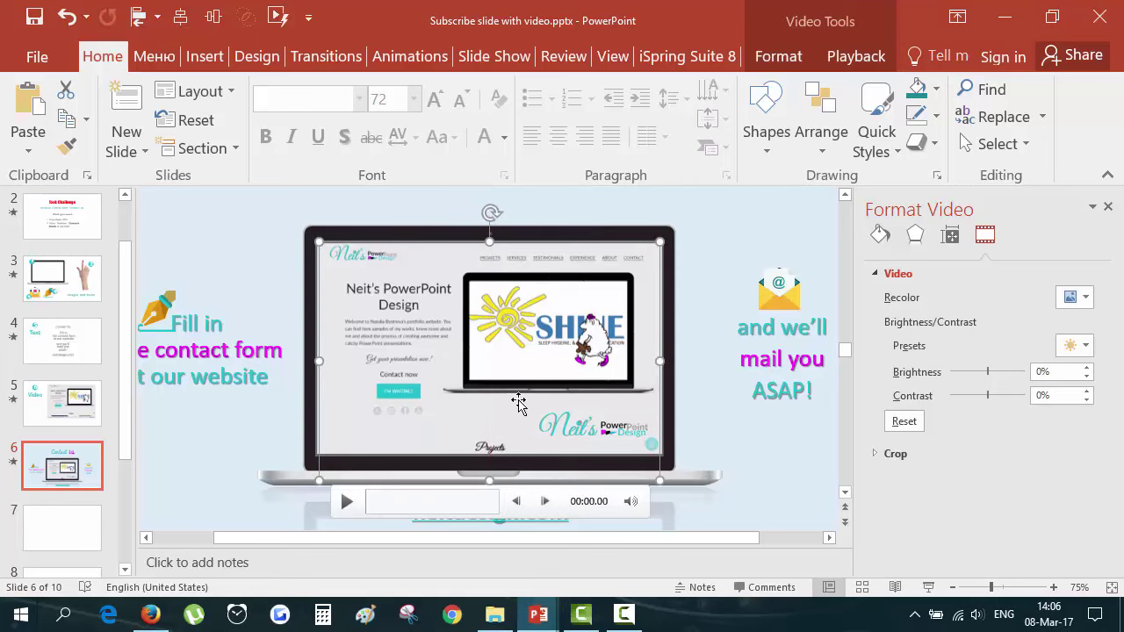
# Try cropping the video's bottom band, play it to check, then undo the crop
pyautogui.click(781, 59)
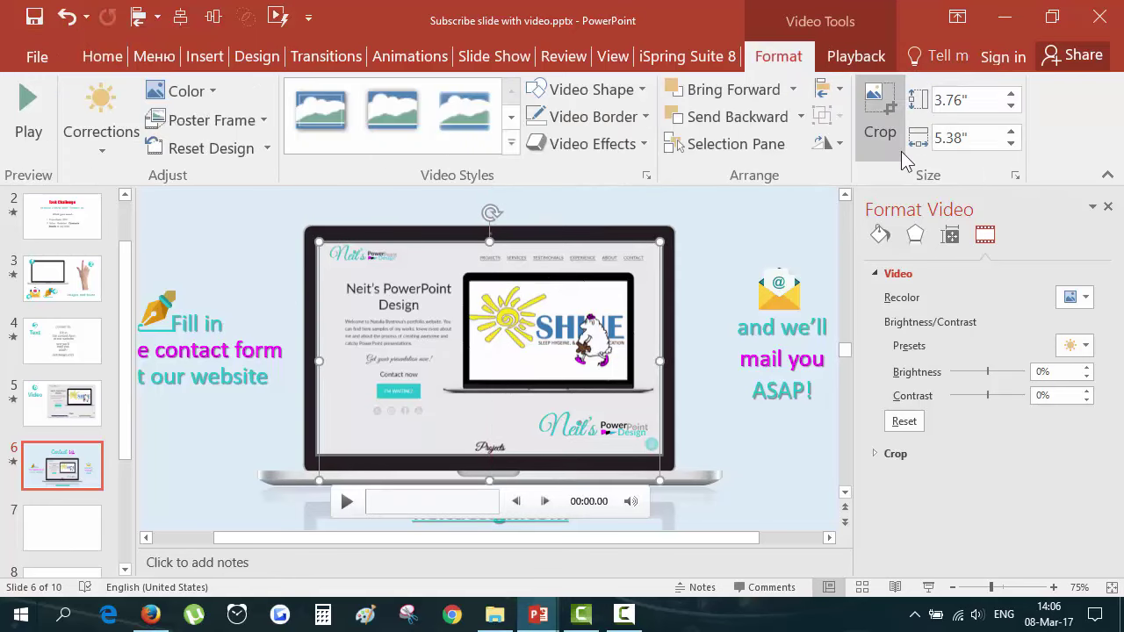
pyautogui.click(880, 123)
pyautogui.moveTo(489, 482); pyautogui.dragTo(490, 410)
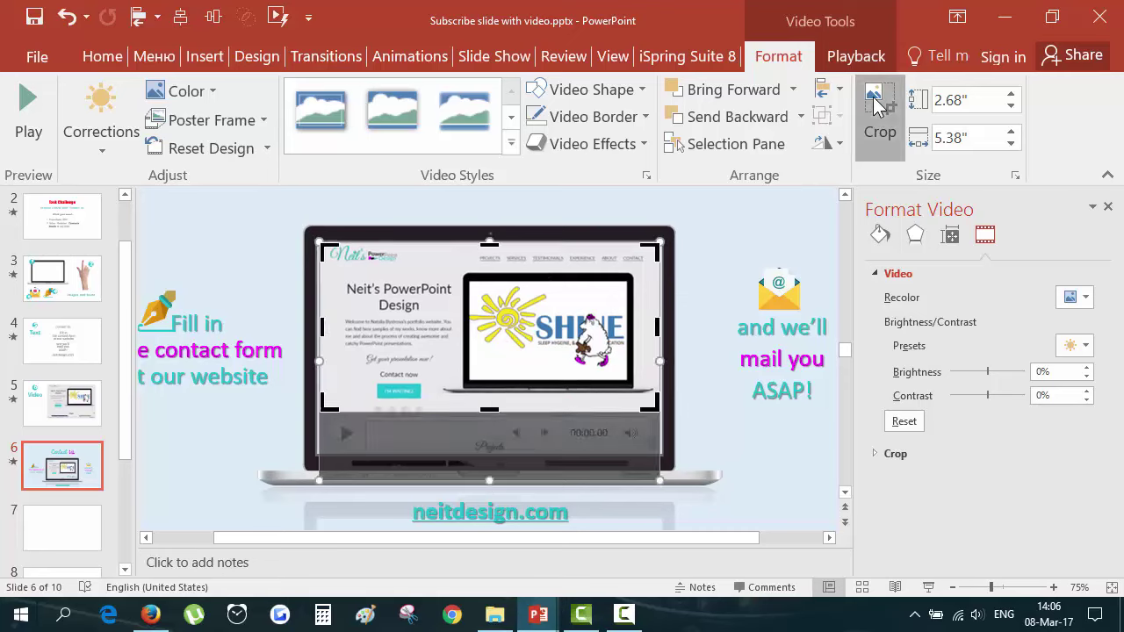
pyautogui.click(876, 101)
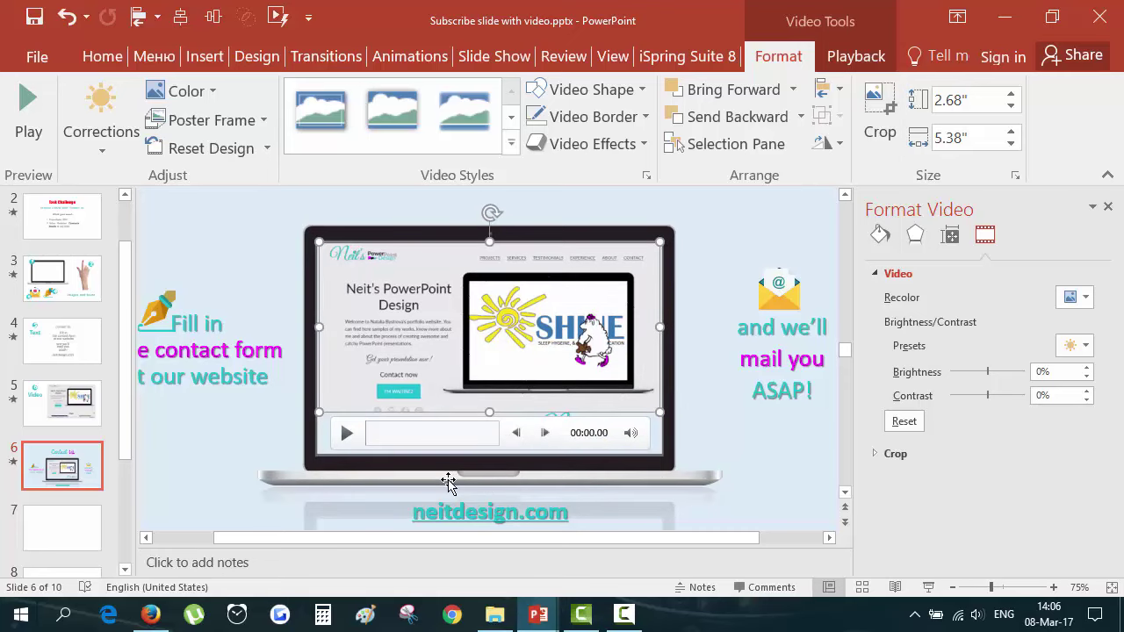
pyautogui.click(348, 436)
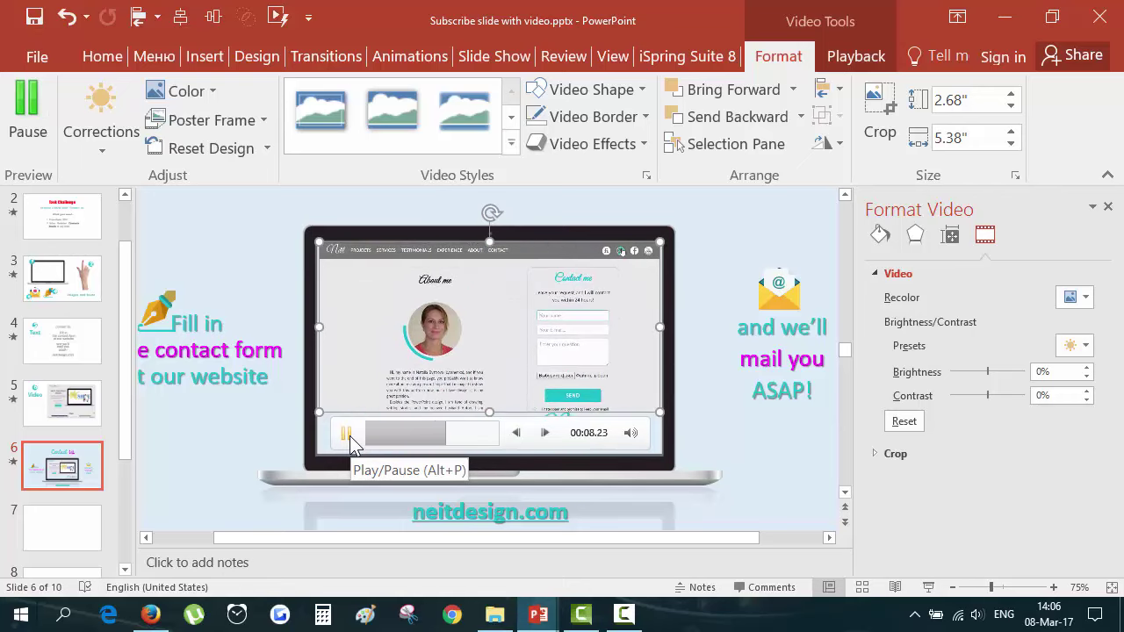
pyautogui.click(350, 439)
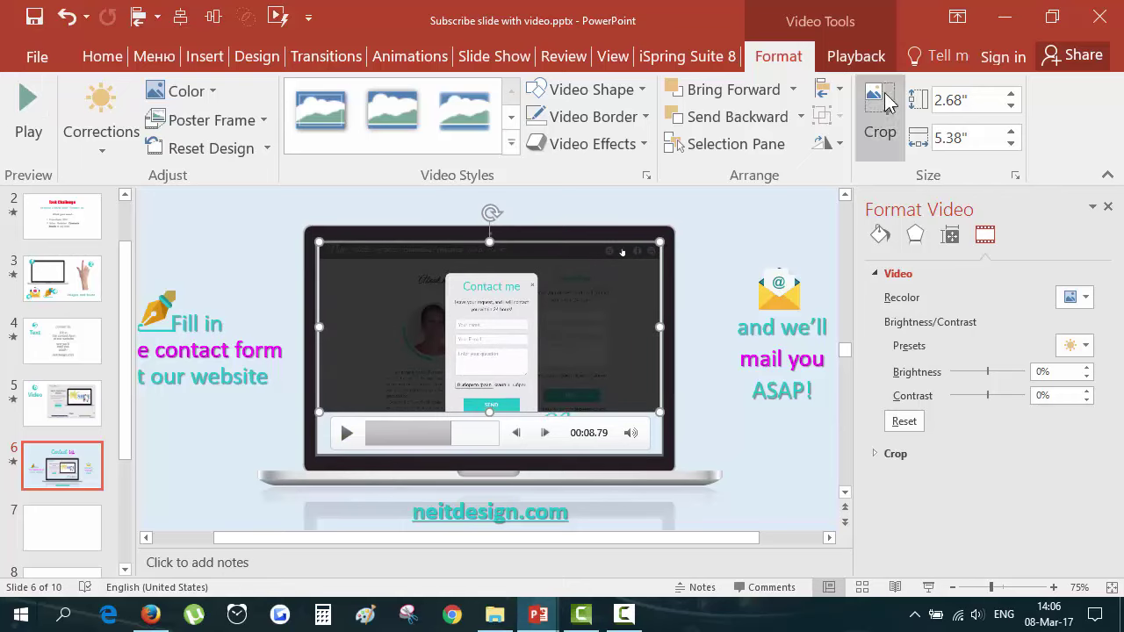
pyautogui.click(68, 30)
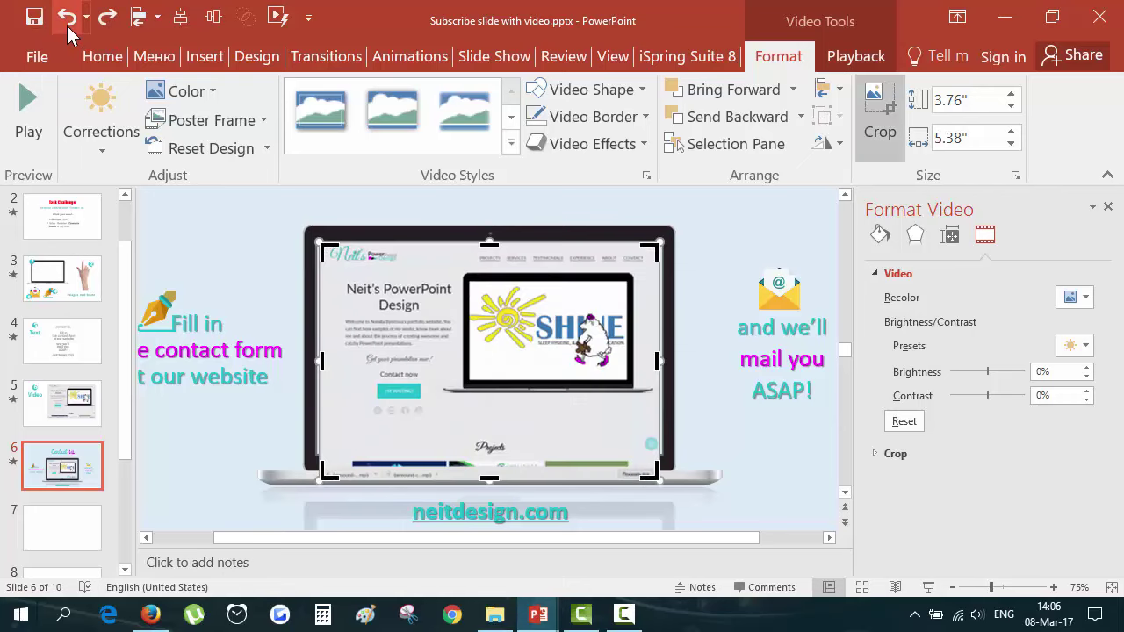
pyautogui.click(710, 316)
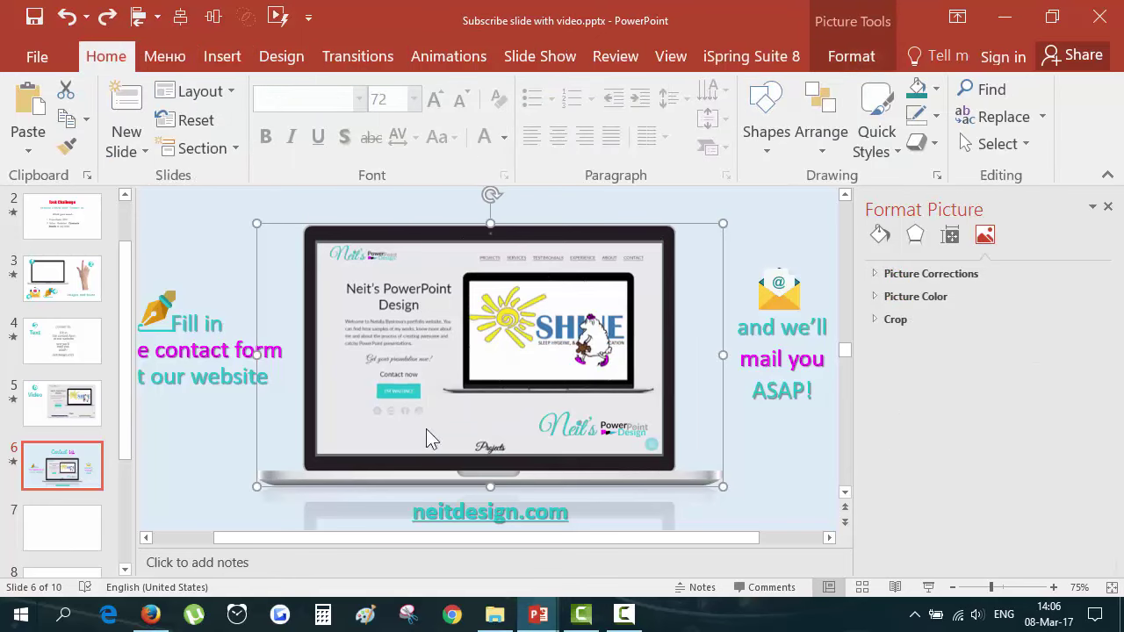
pyautogui.moveTo(483, 413)
# Open the Animation Pane, close Format Background, and widen the animation list
pyautogui.scroll(-1, 583, 455)
pyautogui.scroll(-4, 584, 455)
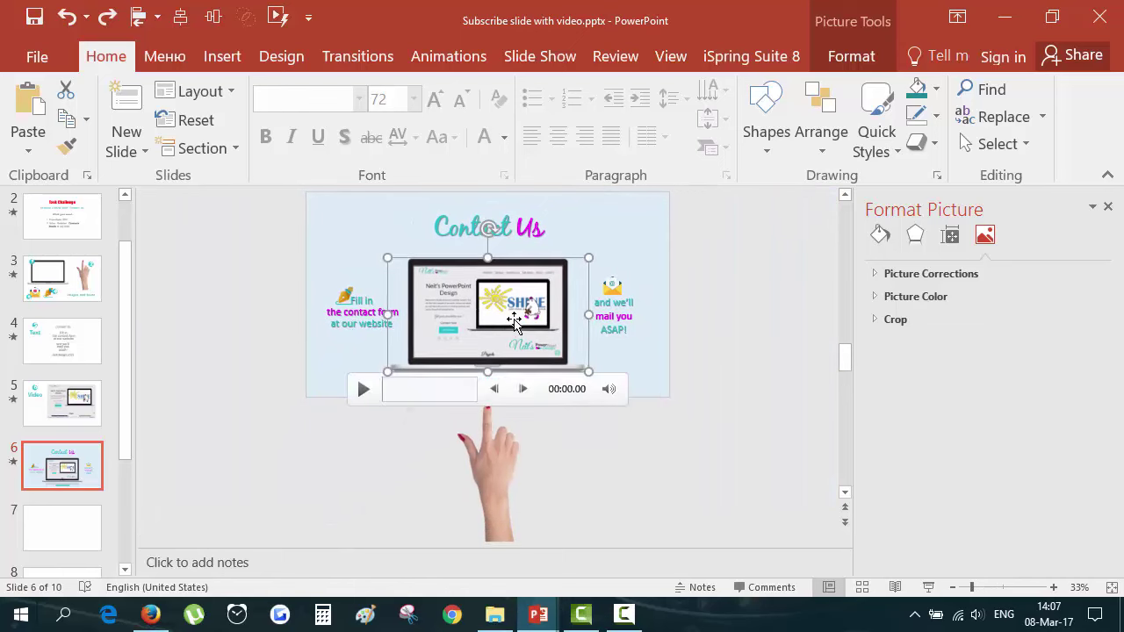
pyautogui.click(535, 344)
pyautogui.click(703, 386)
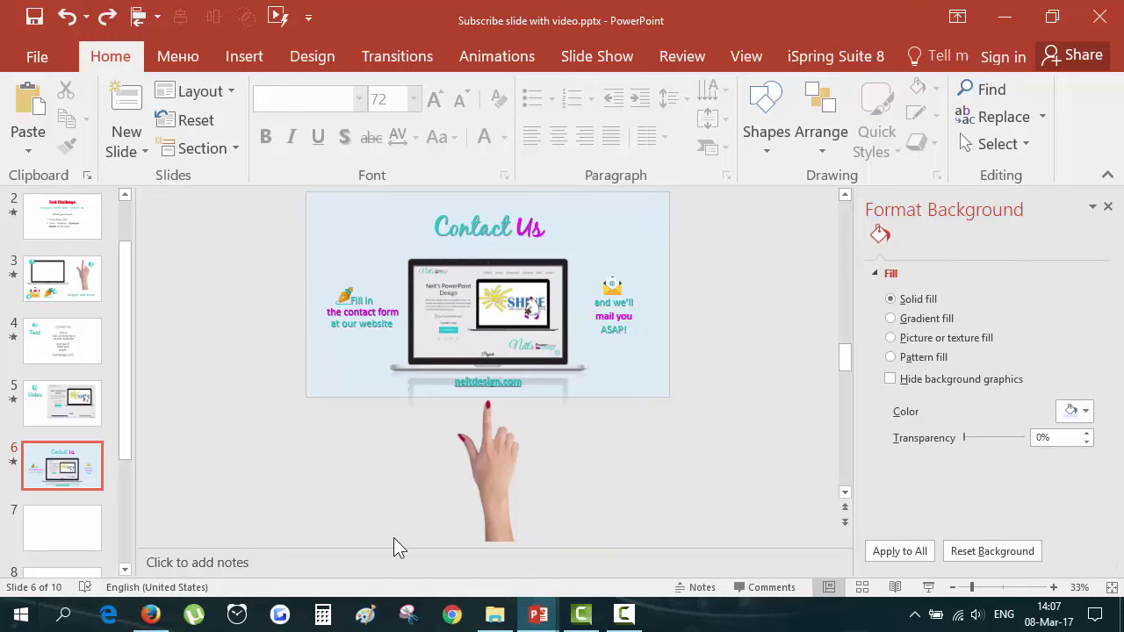
pyautogui.moveTo(503, 304)
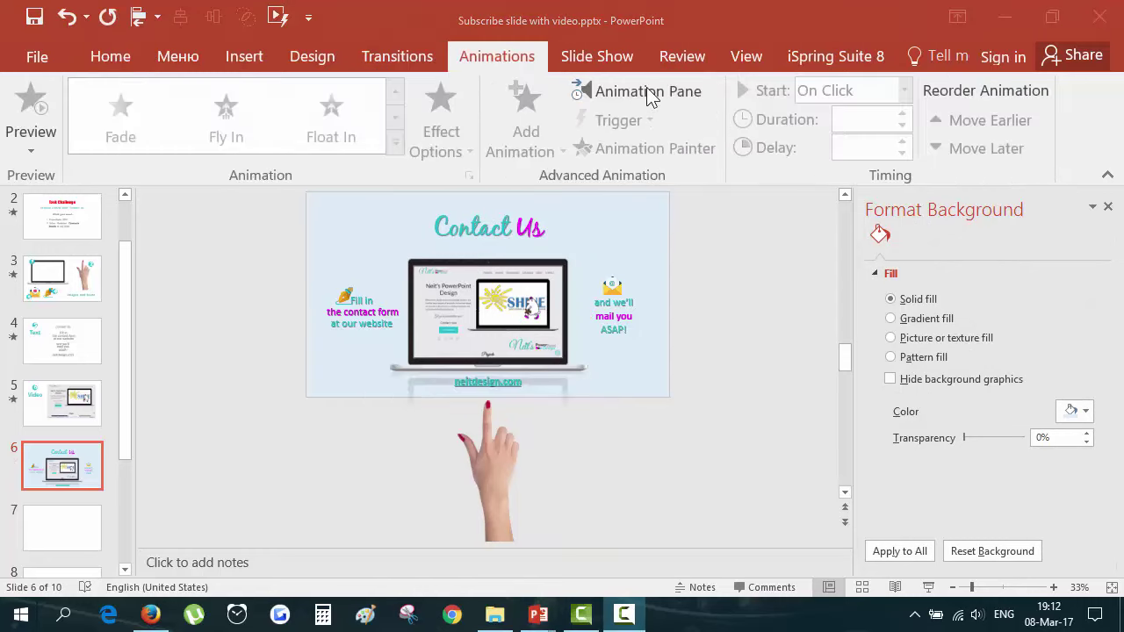
pyautogui.click(650, 91)
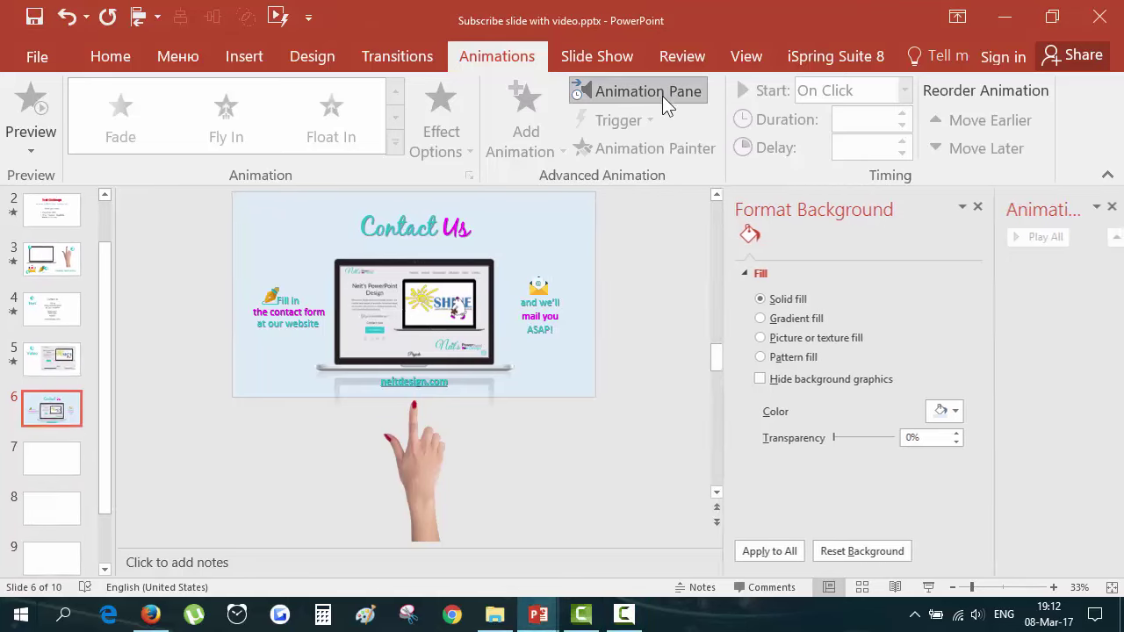
pyautogui.click(974, 209)
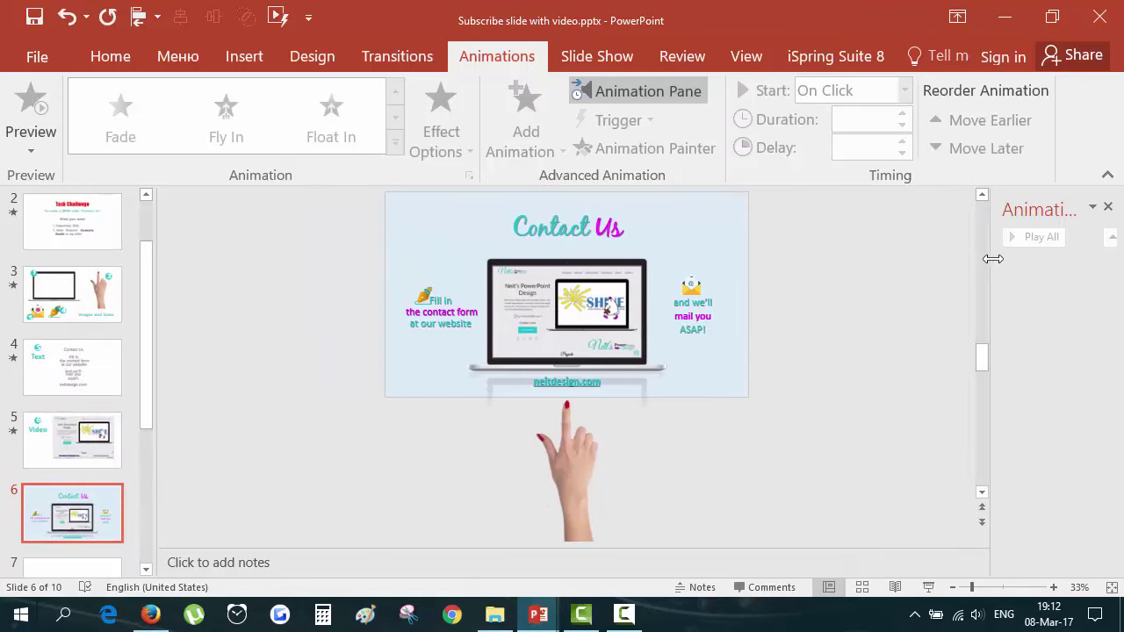
pyautogui.moveTo(992, 259); pyautogui.dragTo(806, 252)
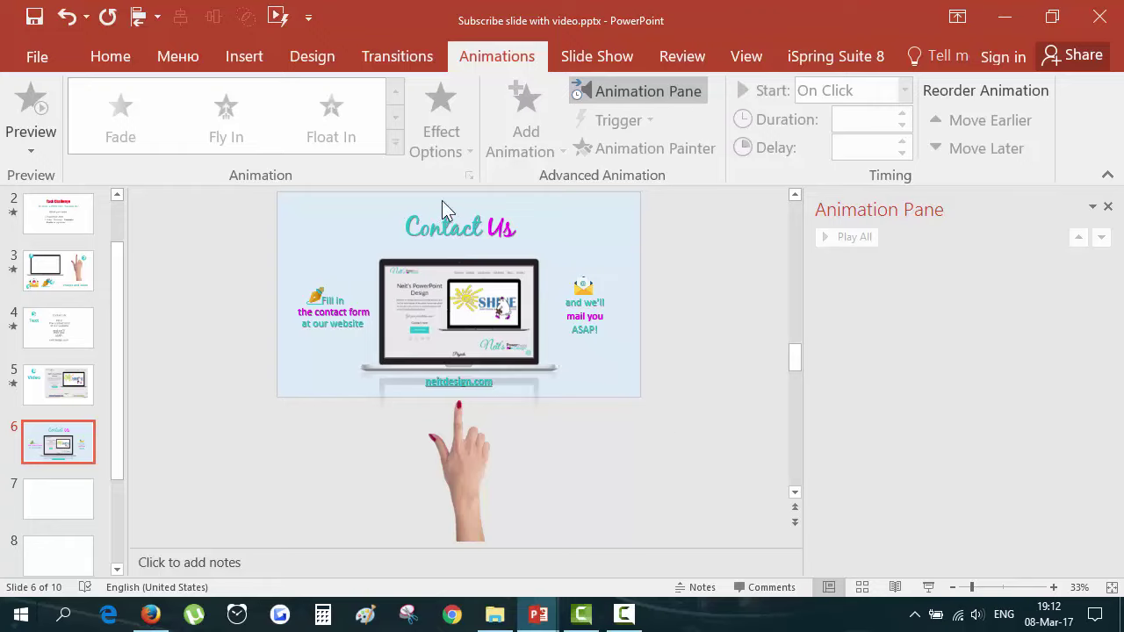
# Add a Fade entrance animation to the Contact Us title
pyautogui.click(477, 238)
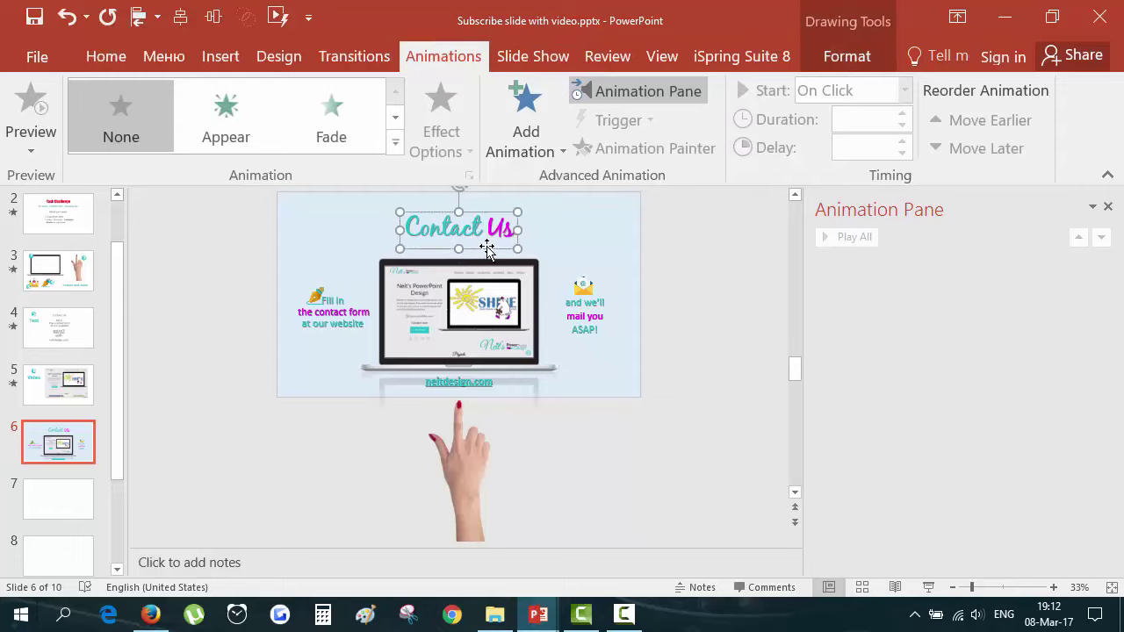
pyautogui.click(548, 148)
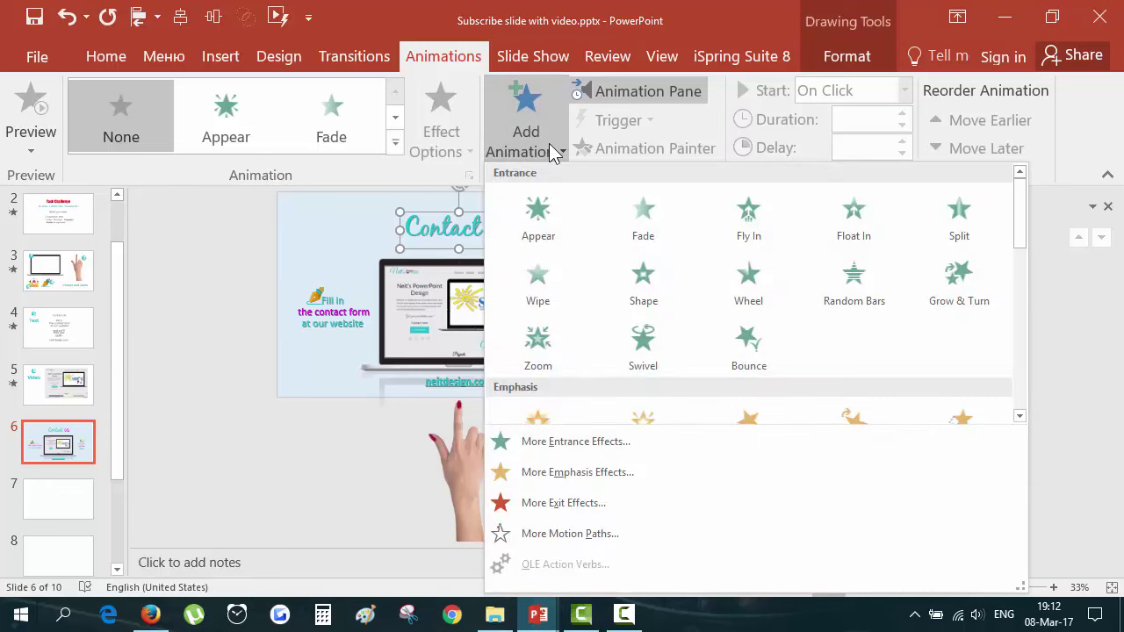
pyautogui.click(659, 215)
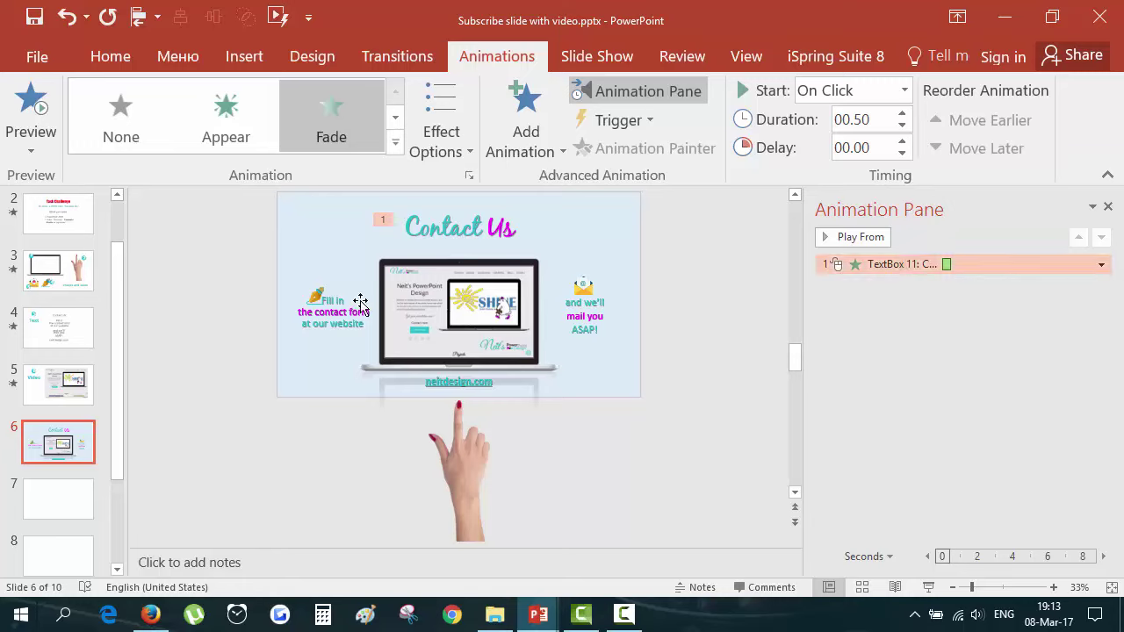
# Give the neitdesign.com text box a Float In entrance, keeping the Float Up direction
pyautogui.click(450, 230)
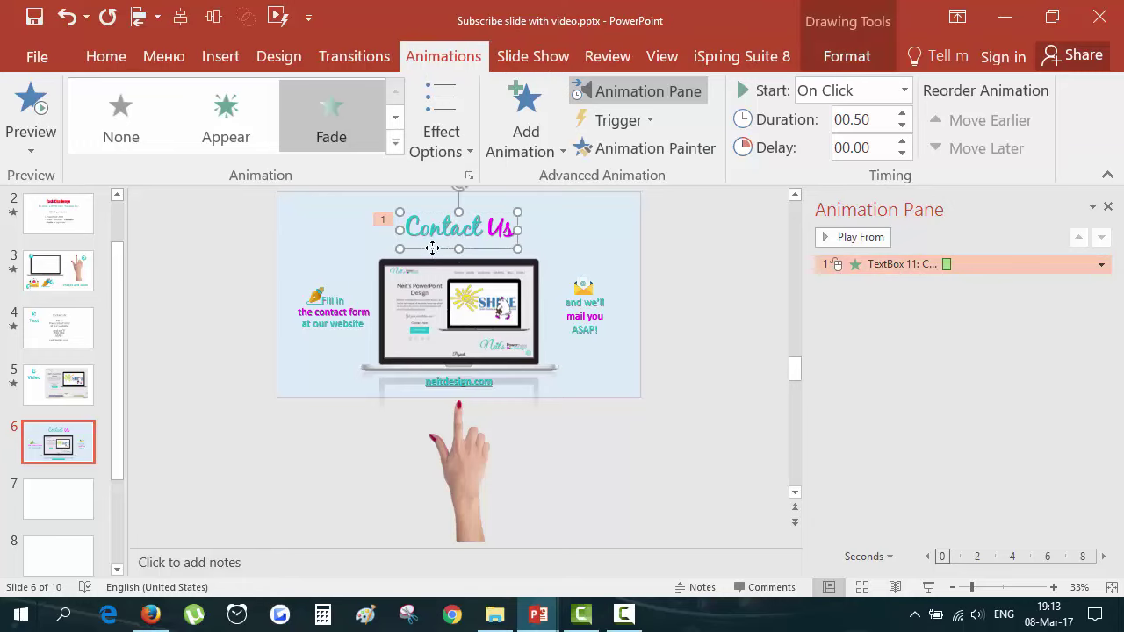
pyautogui.click(632, 398)
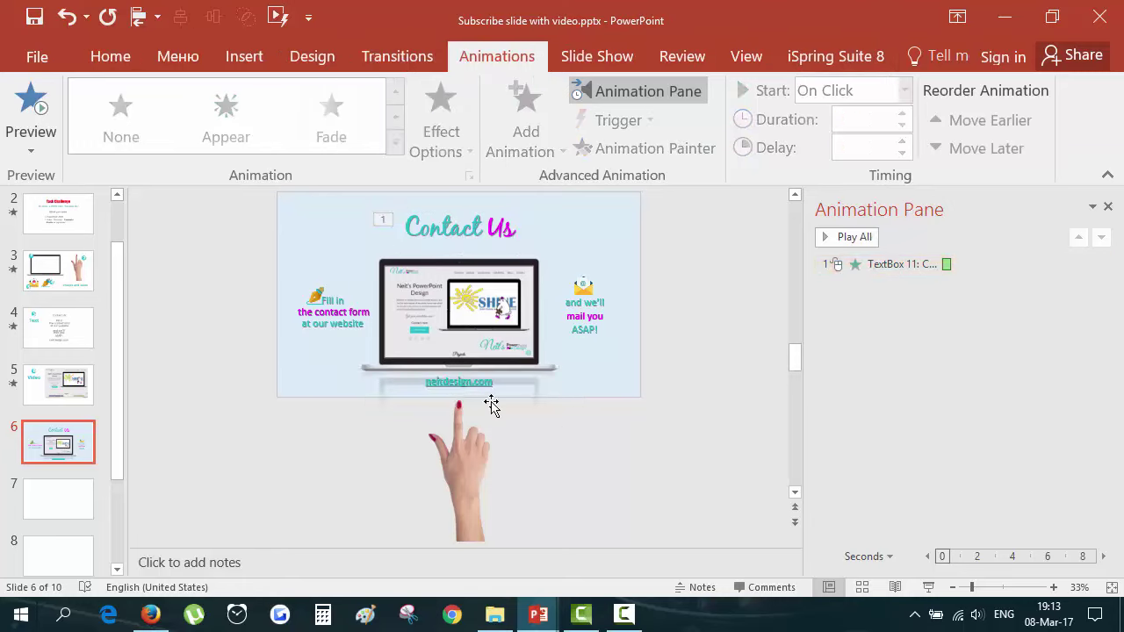
pyautogui.click(479, 385)
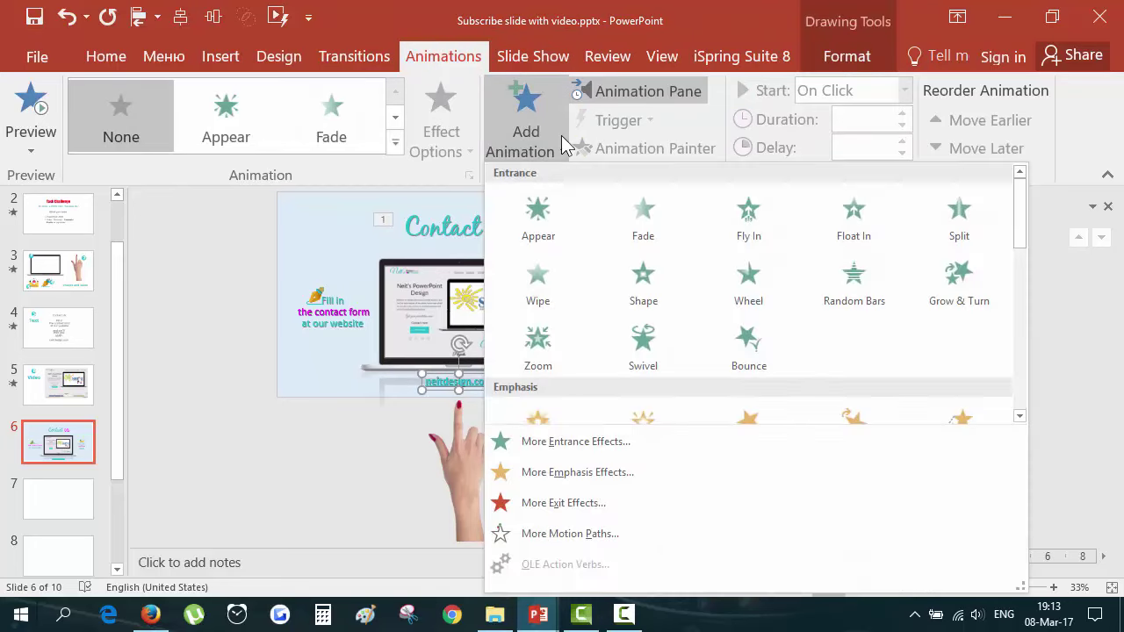
pyautogui.click(561, 137)
pyautogui.click(845, 232)
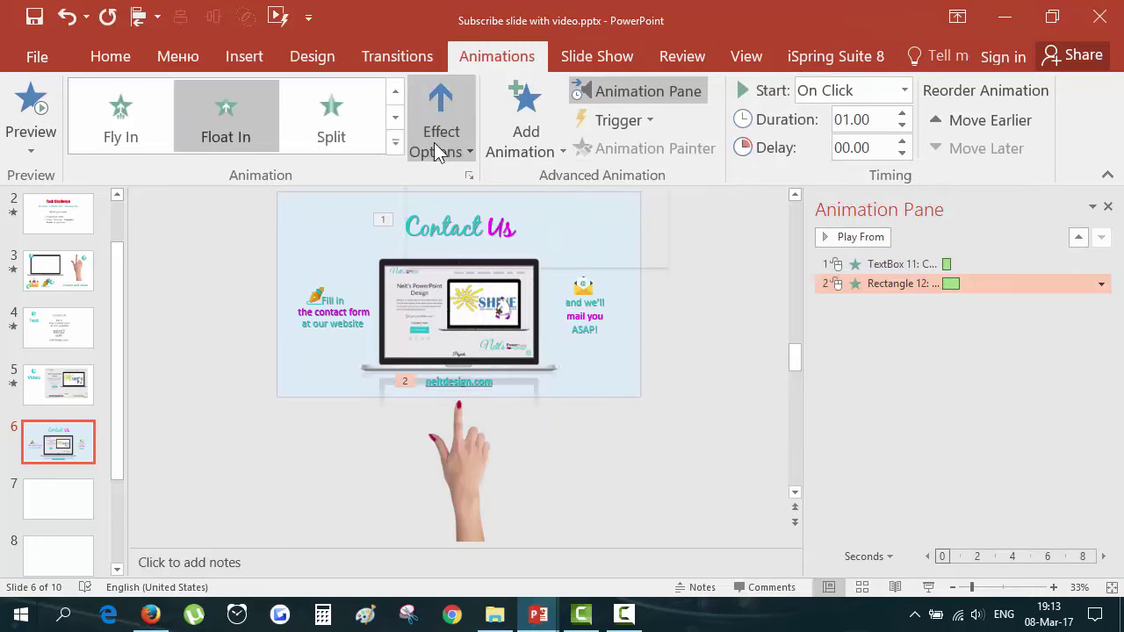
pyautogui.click(434, 142)
pyautogui.click(433, 143)
pyautogui.click(433, 142)
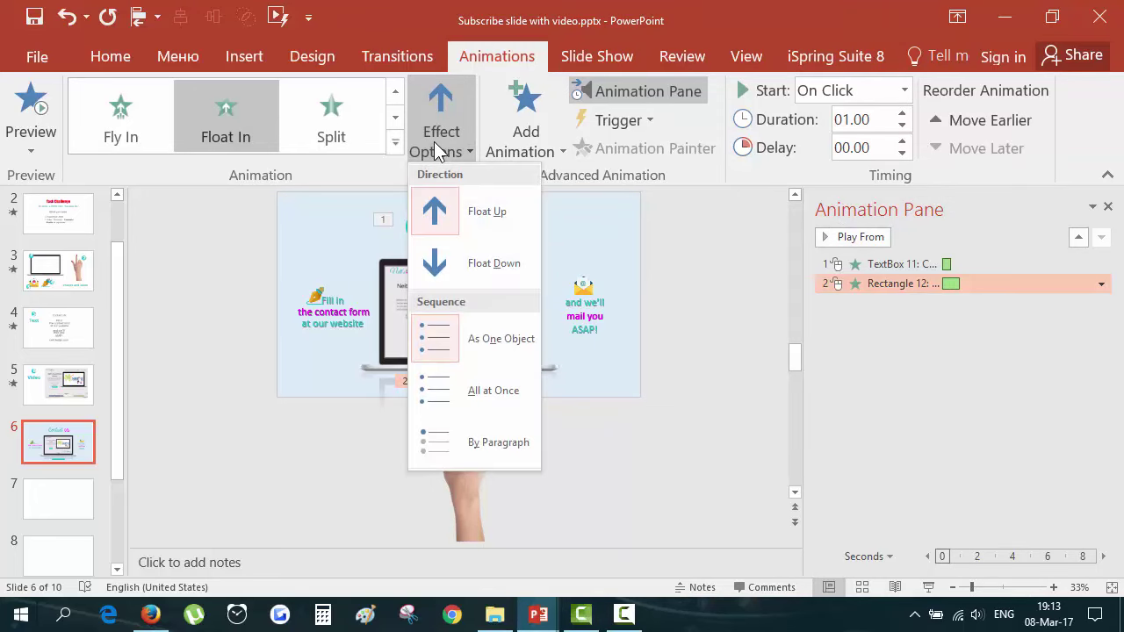
pyautogui.click(427, 130)
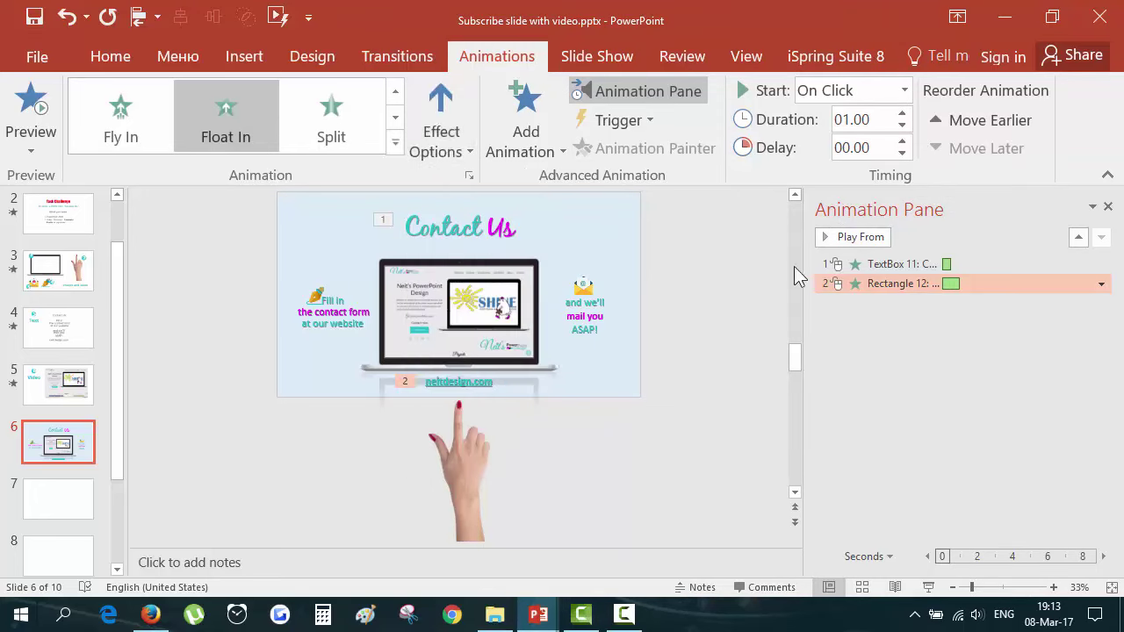
pyautogui.click(249, 266)
pyautogui.click(385, 340)
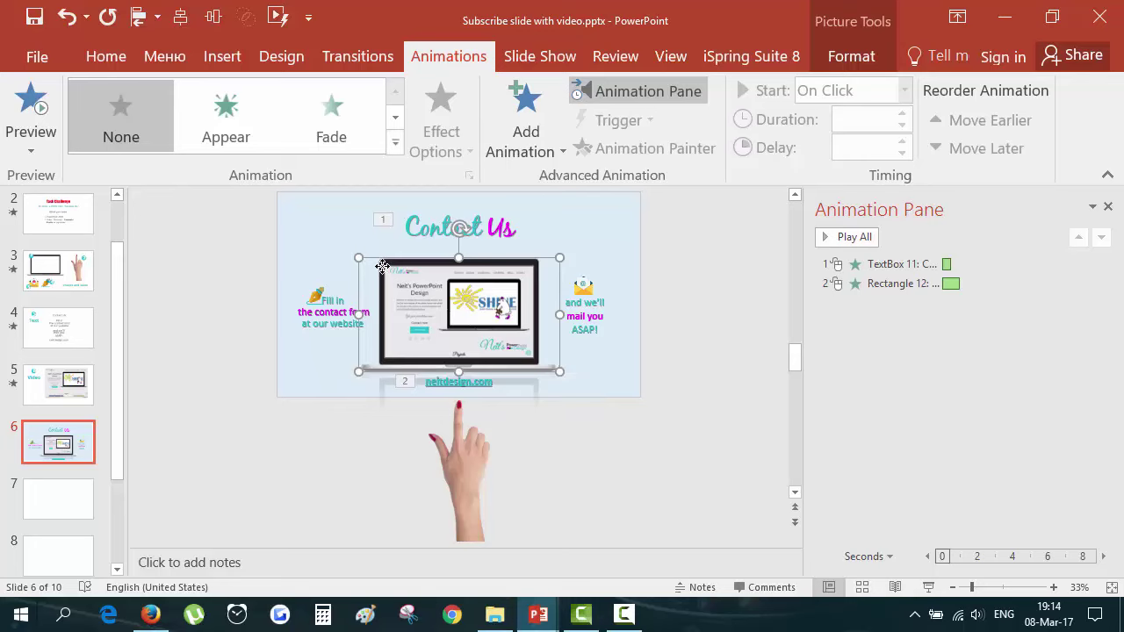
# Apply the Dissolve In entrance effect to the laptop mockup picture
pyautogui.click(519, 144)
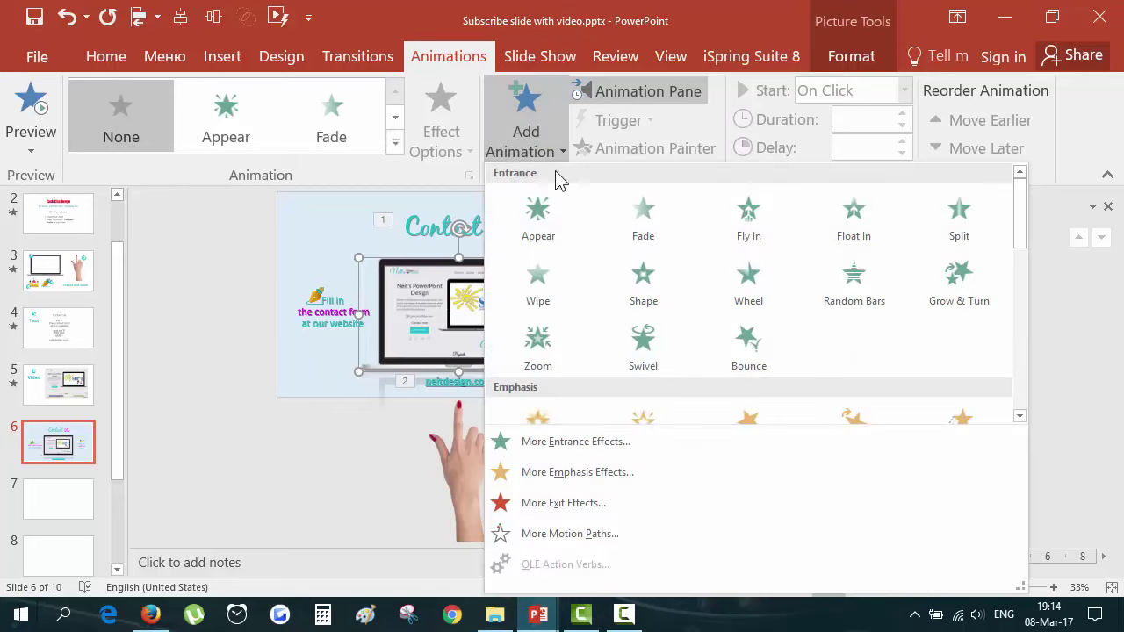
pyautogui.click(642, 444)
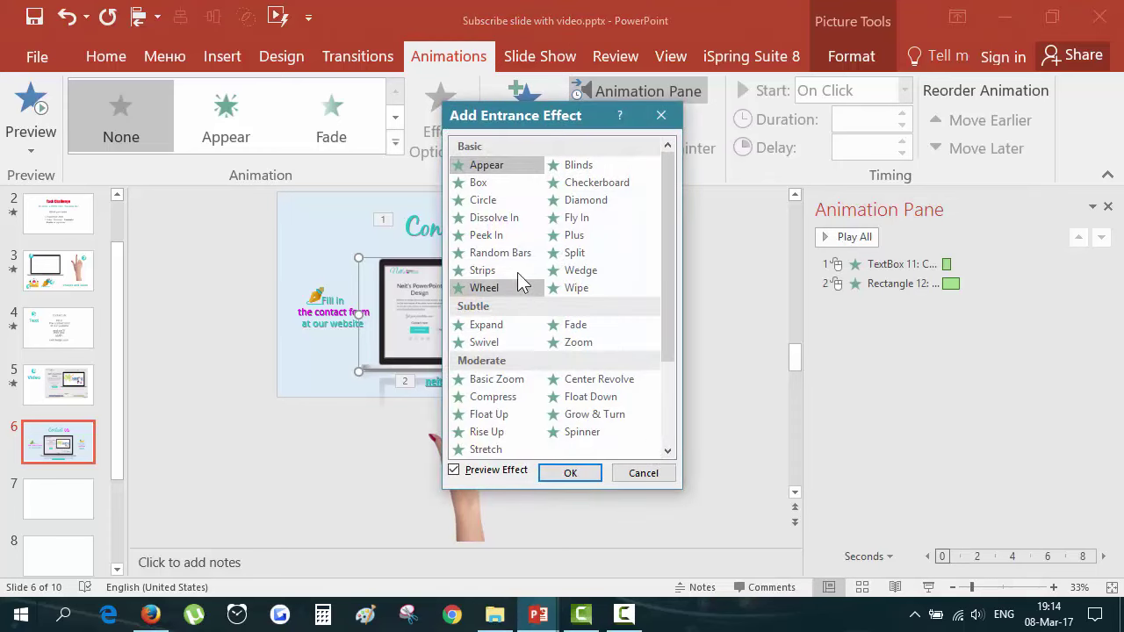
pyautogui.click(521, 221)
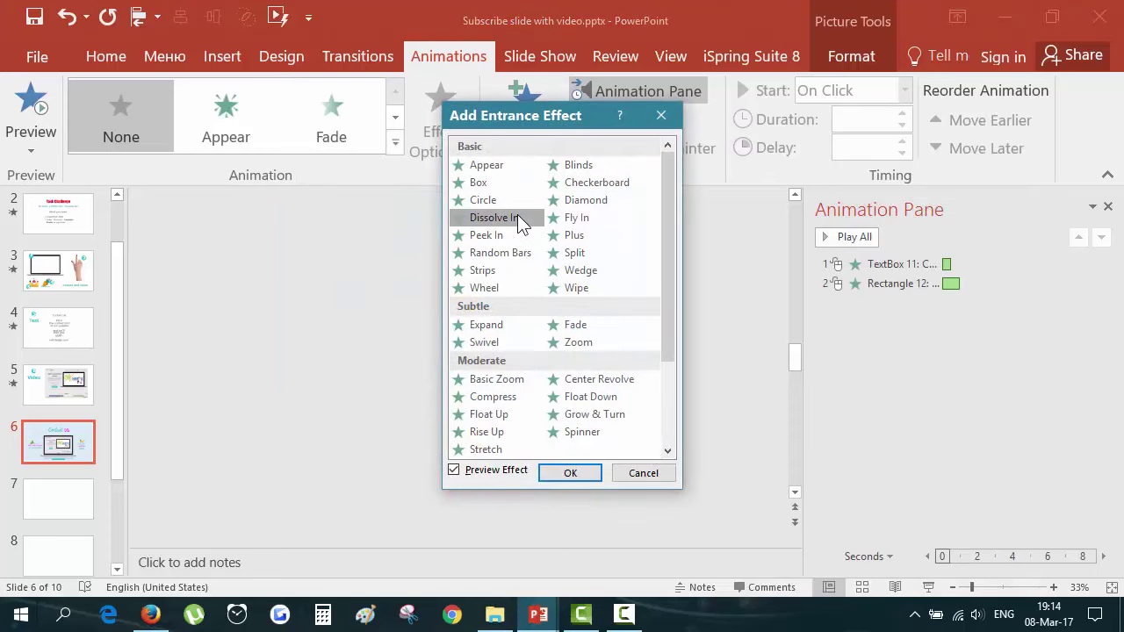
pyautogui.click(573, 475)
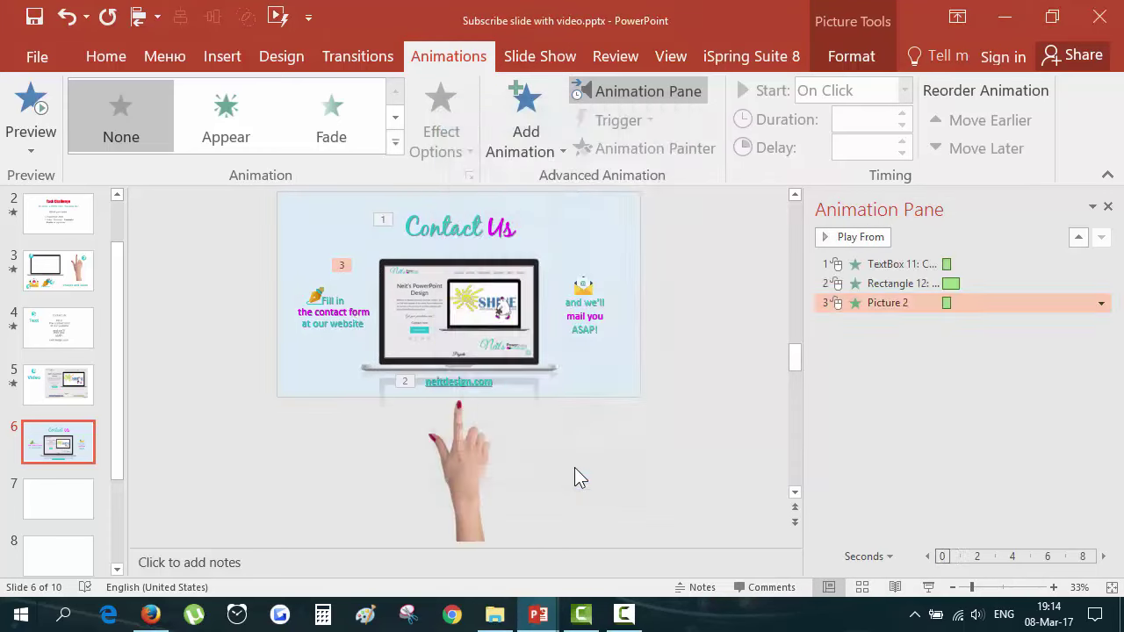
# Nudge the Fill in icon group slightly up and to the left
pyautogui.click(330, 299)
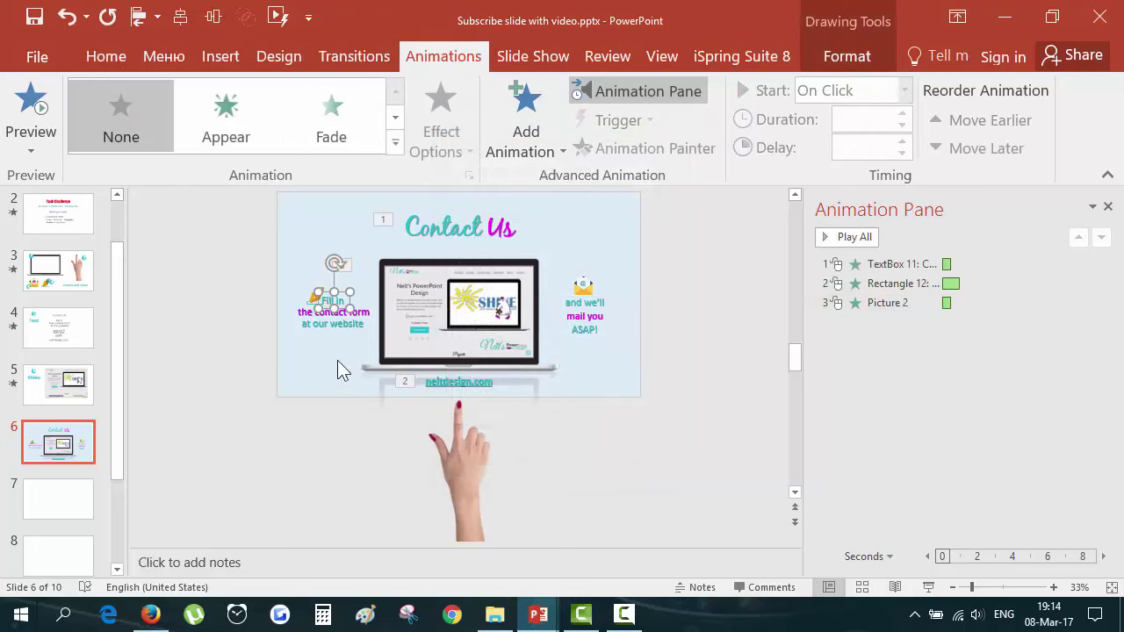
pyautogui.moveTo(314, 300); pyautogui.dragTo(295, 289)
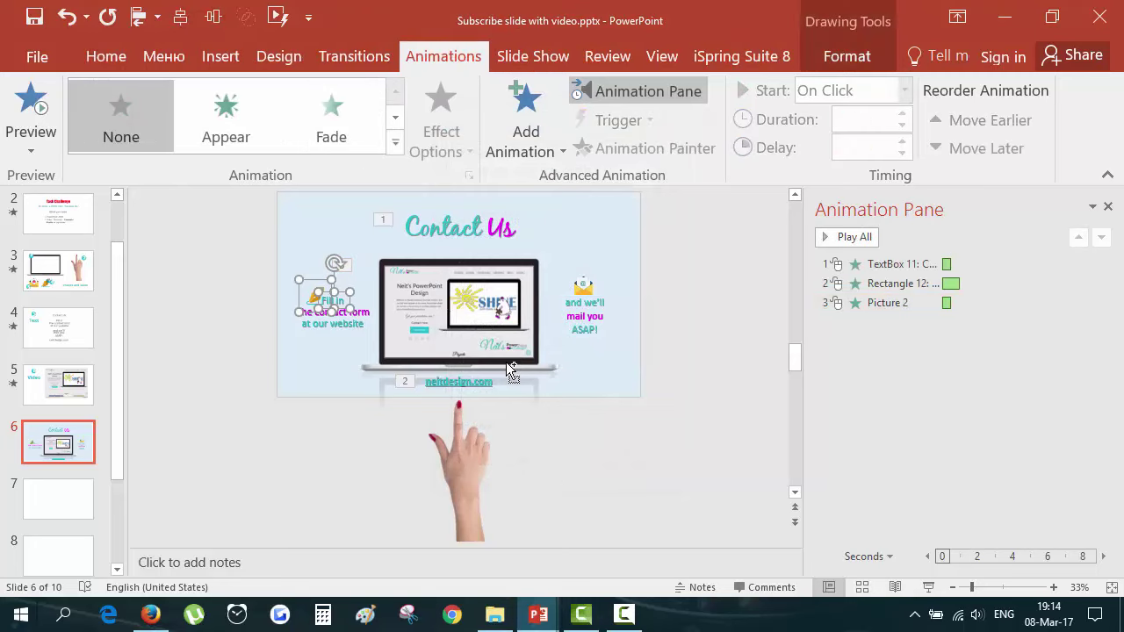
pyautogui.moveTo(492, 369)
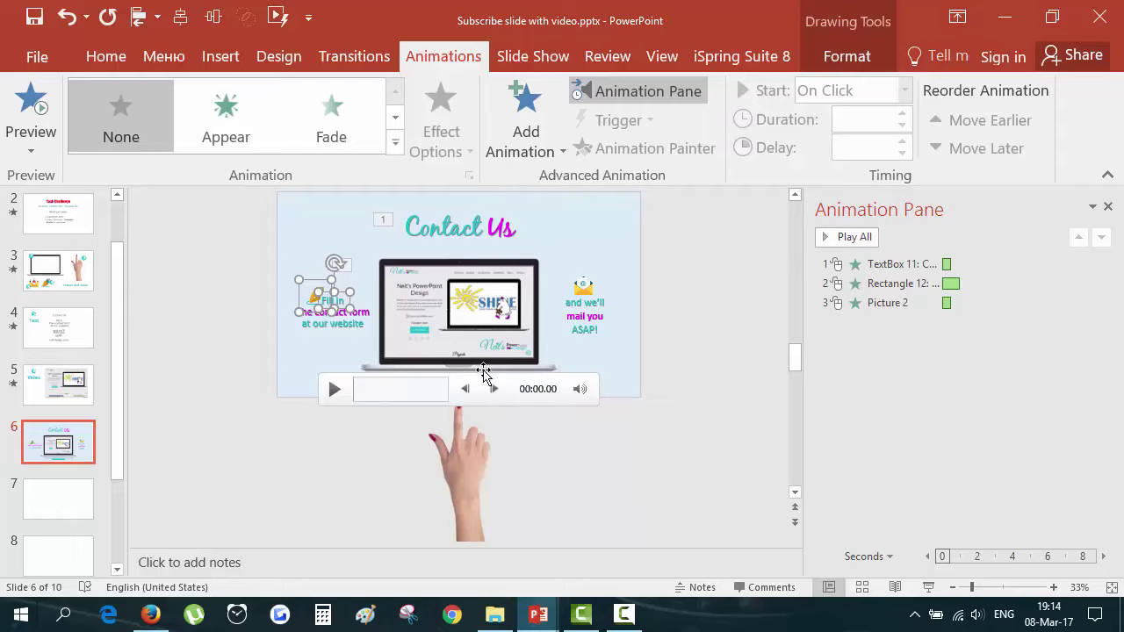
# Give the Fill in text and carrot group a Wipe entrance from the left
pyautogui.click(248, 341)
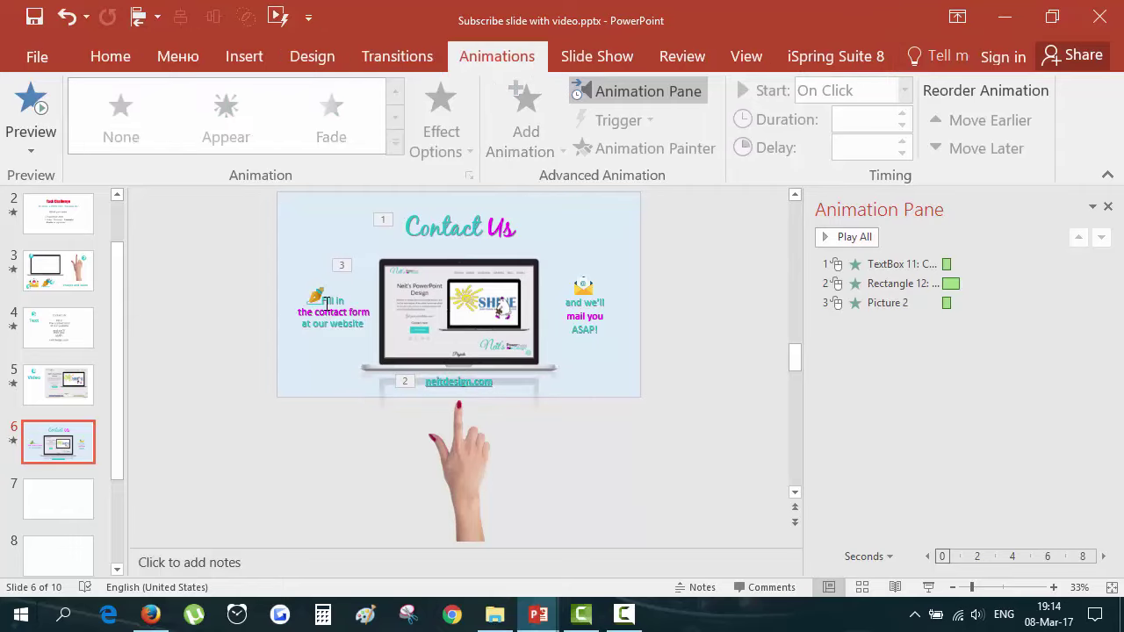
pyautogui.click(325, 299)
pyautogui.click(525, 132)
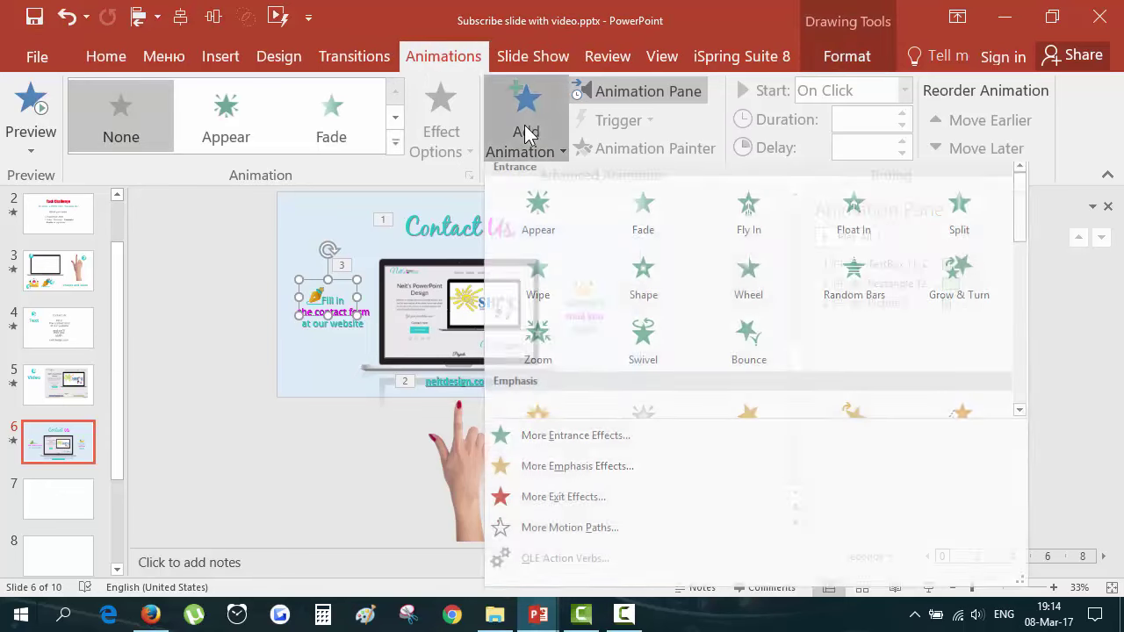
pyautogui.click(555, 278)
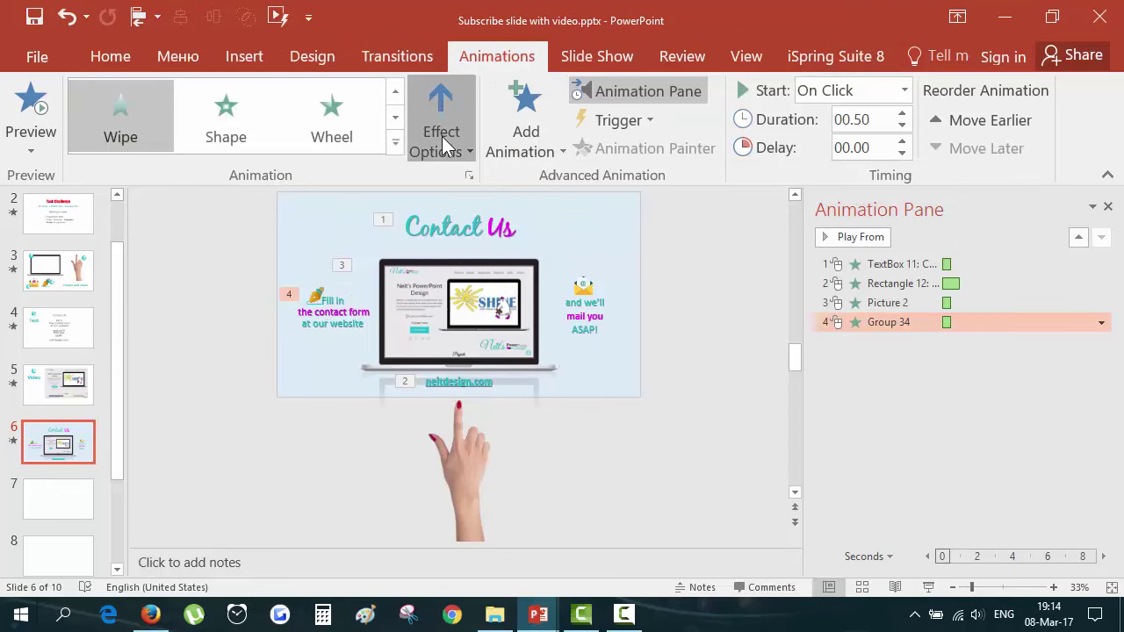
pyautogui.click(441, 139)
pyautogui.click(488, 263)
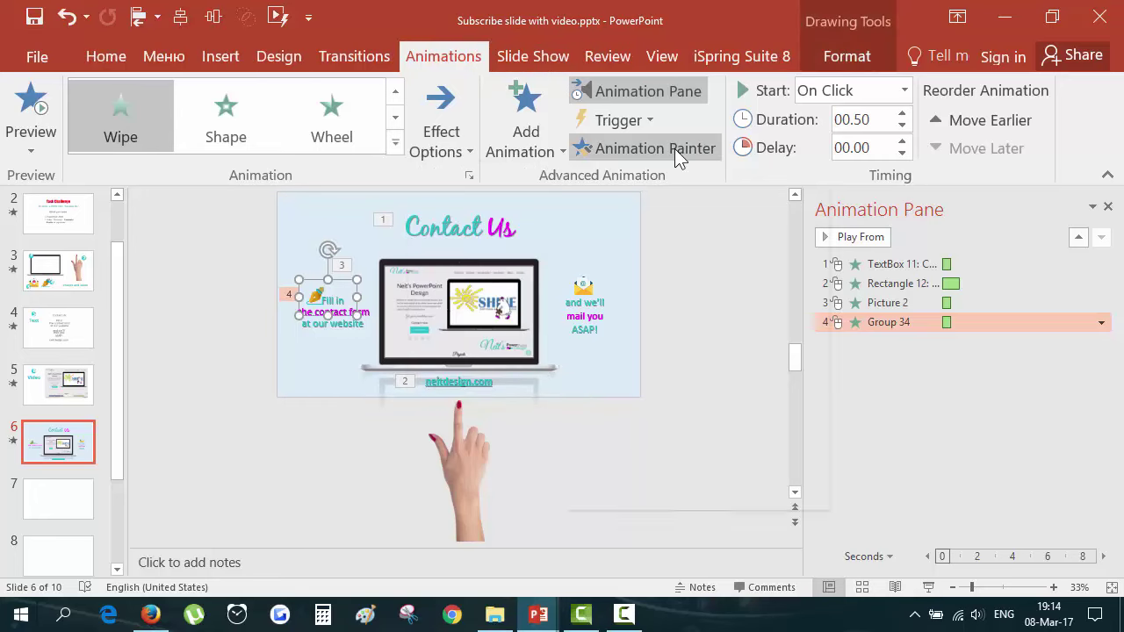
# Copy the Wipe onto the 'the contact form' and 'at our website' lines with Animation Painter
pyautogui.click(686, 152)
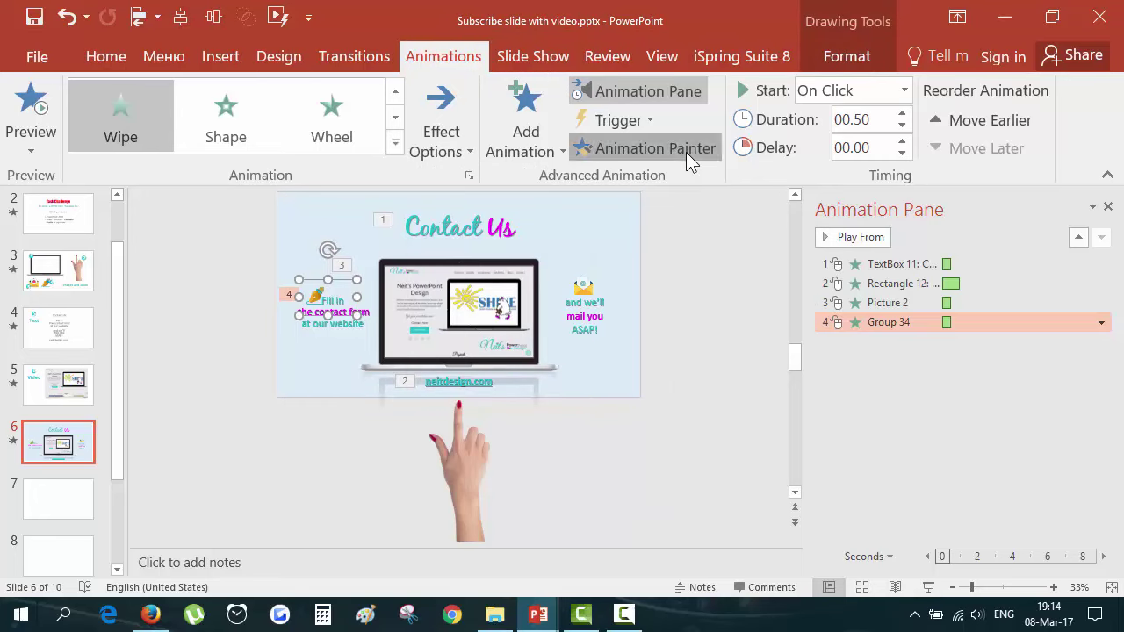
pyautogui.click(365, 314)
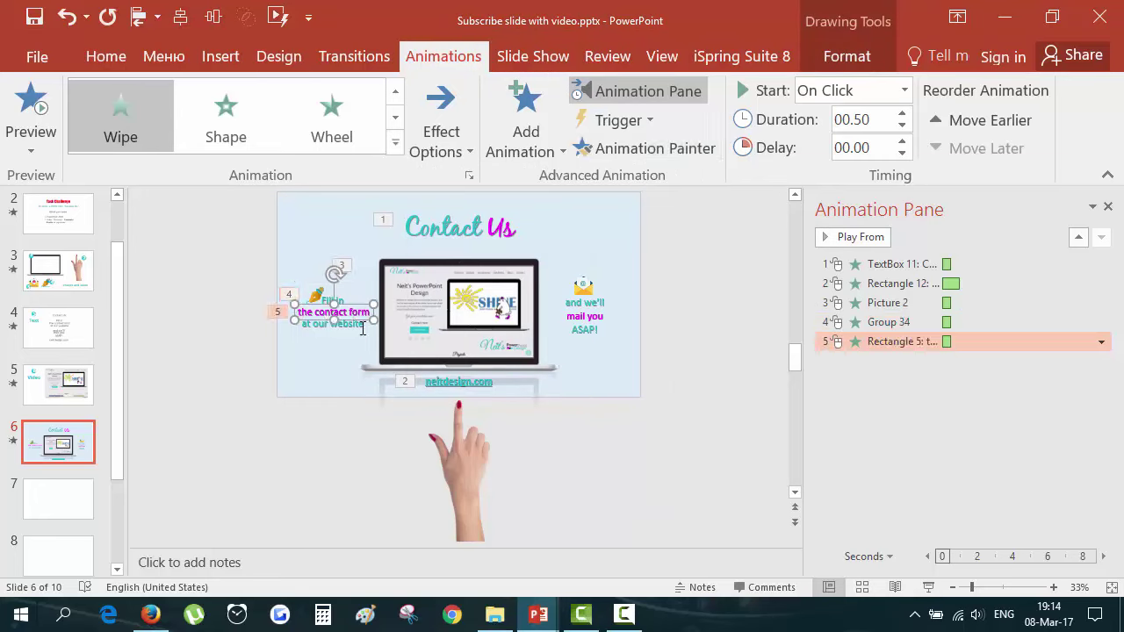
pyautogui.click(650, 151)
pyautogui.click(344, 328)
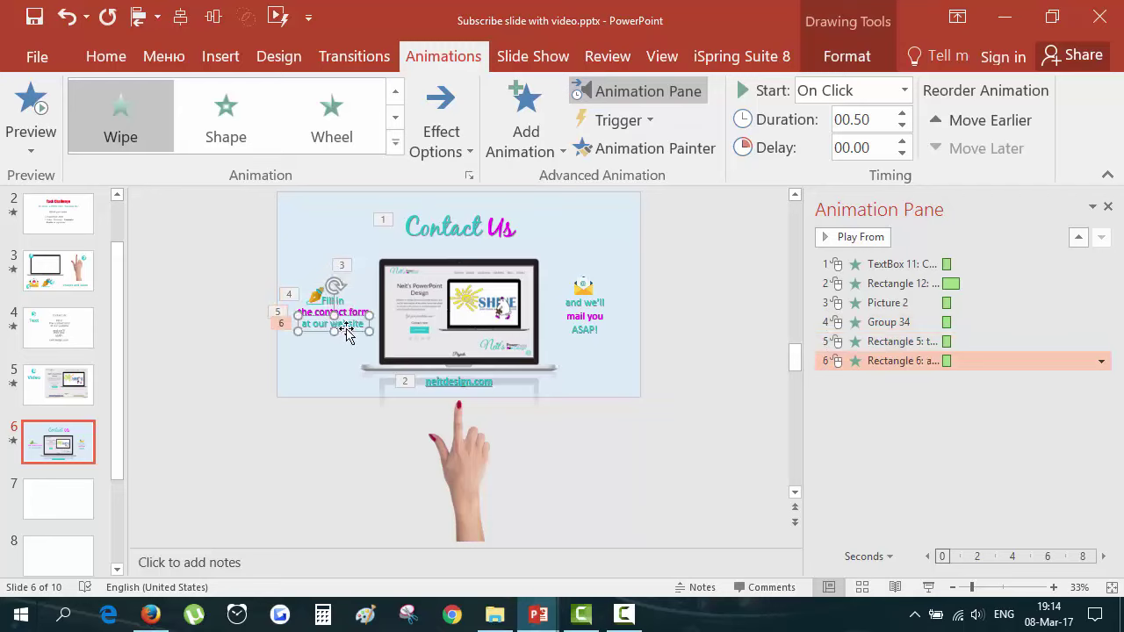
pyautogui.click(429, 308)
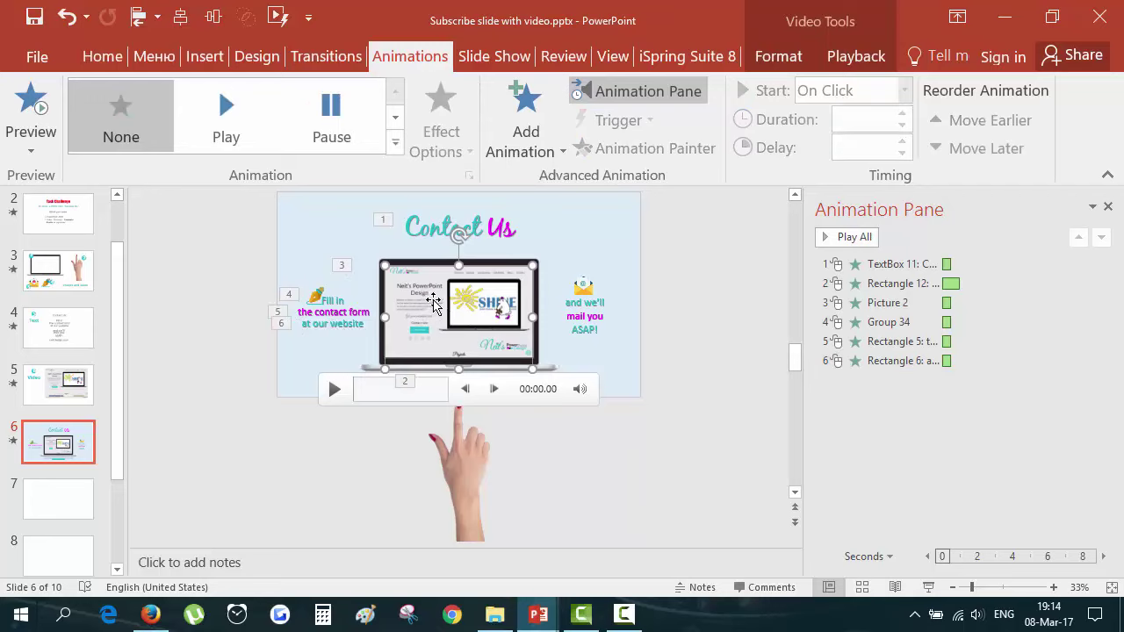
# Give the laptop video a Split entrance set to Vertical Out
pyautogui.click(548, 139)
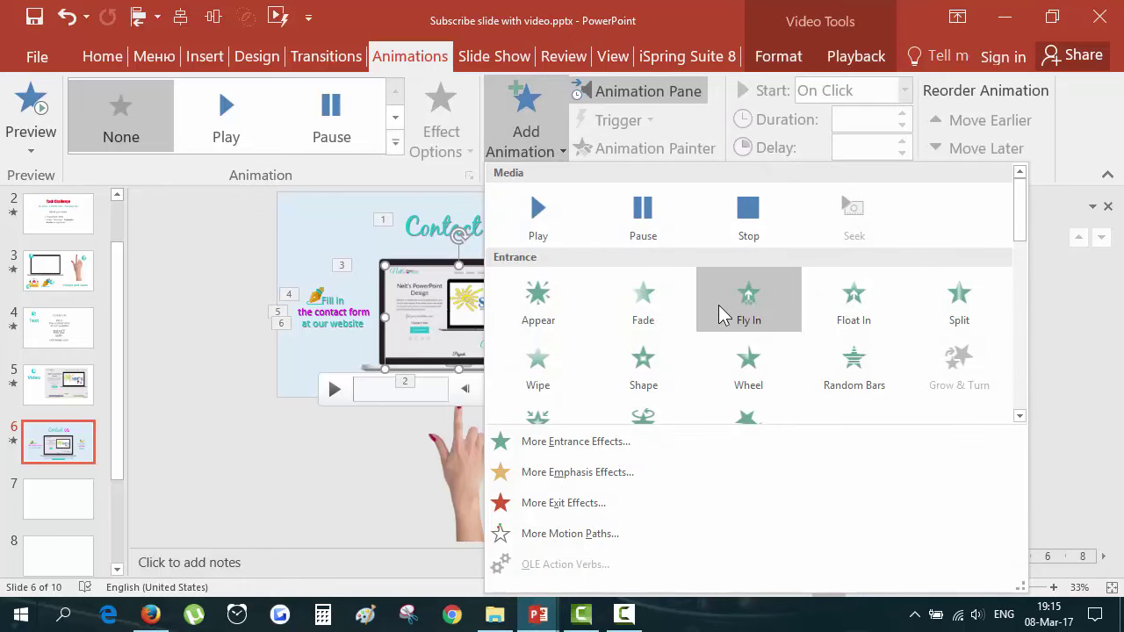
pyautogui.click(599, 442)
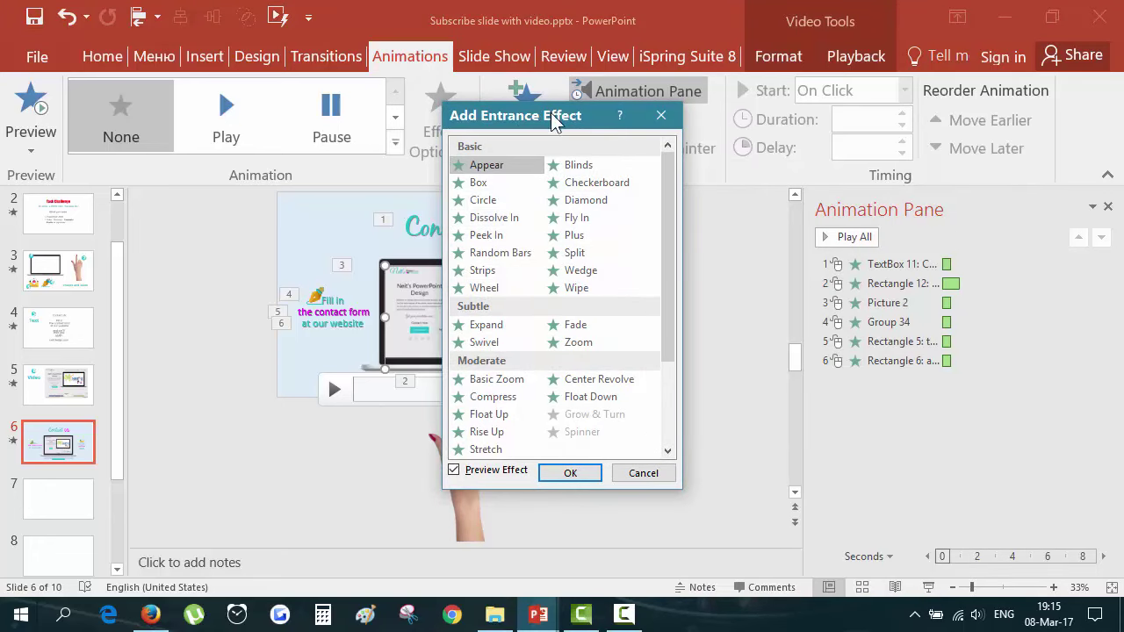
pyautogui.moveTo(554, 119); pyautogui.dragTo(706, 114)
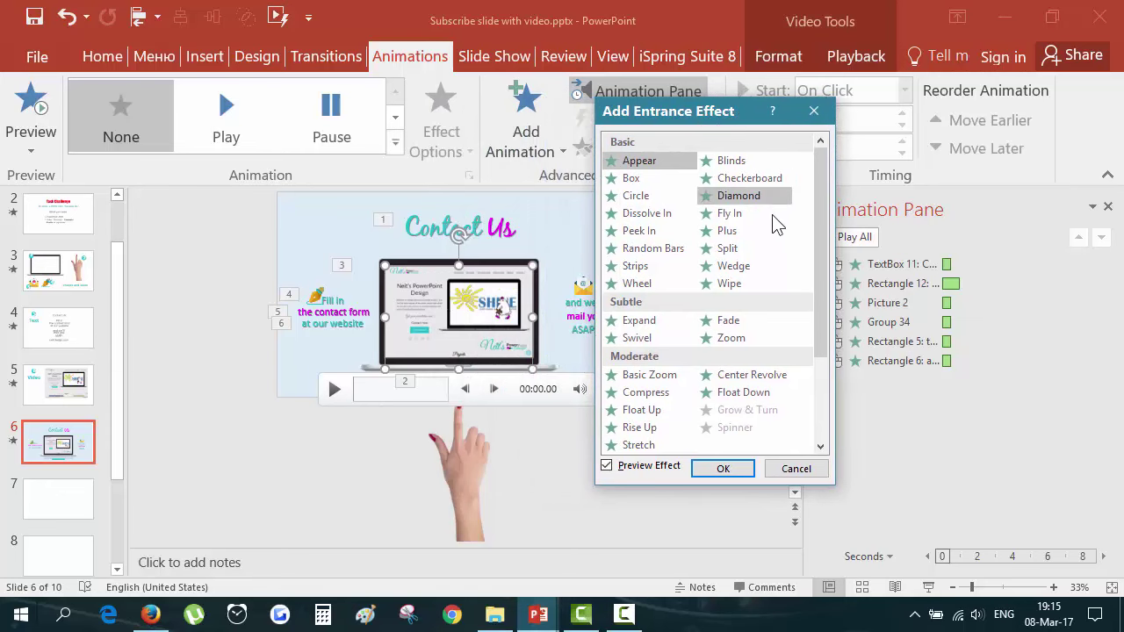
pyautogui.click(749, 245)
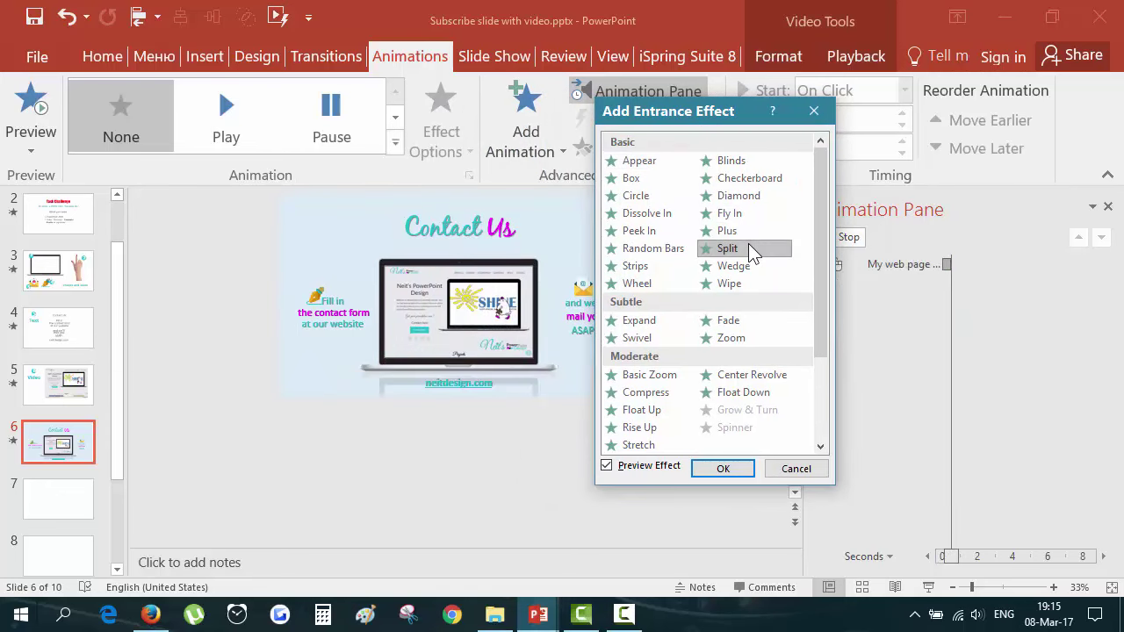
pyautogui.click(723, 468)
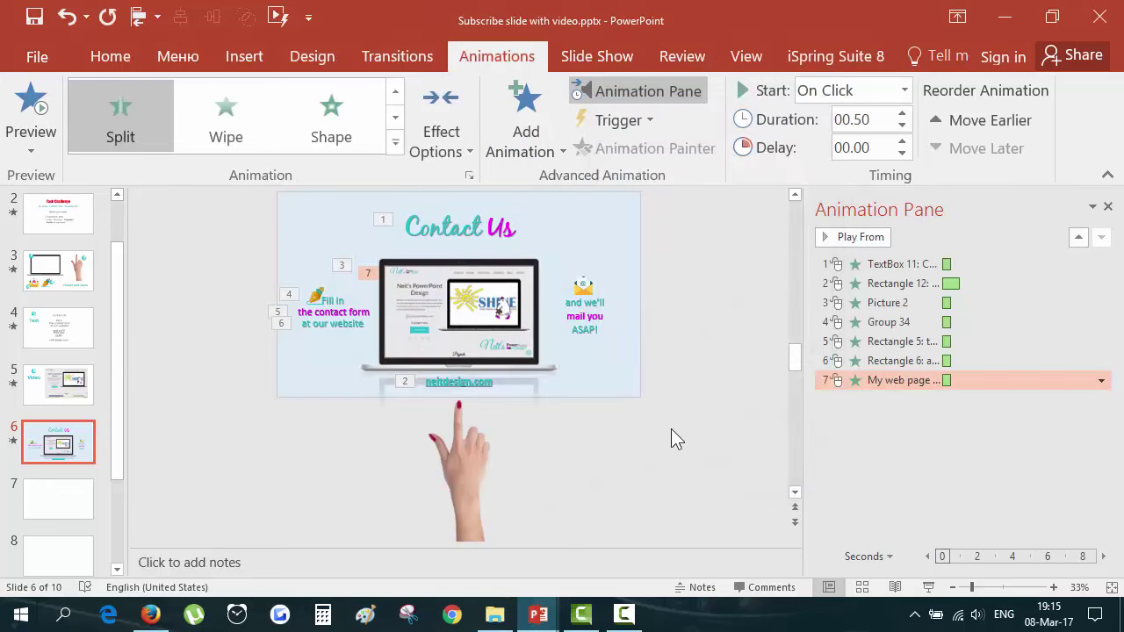
pyautogui.click(456, 147)
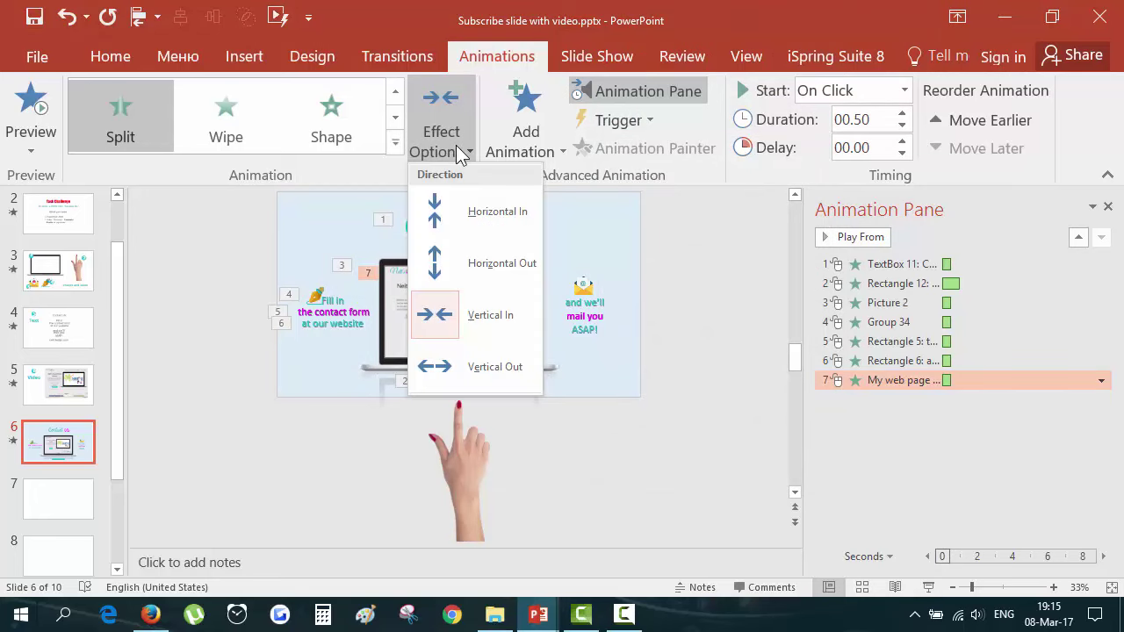
pyautogui.click(529, 373)
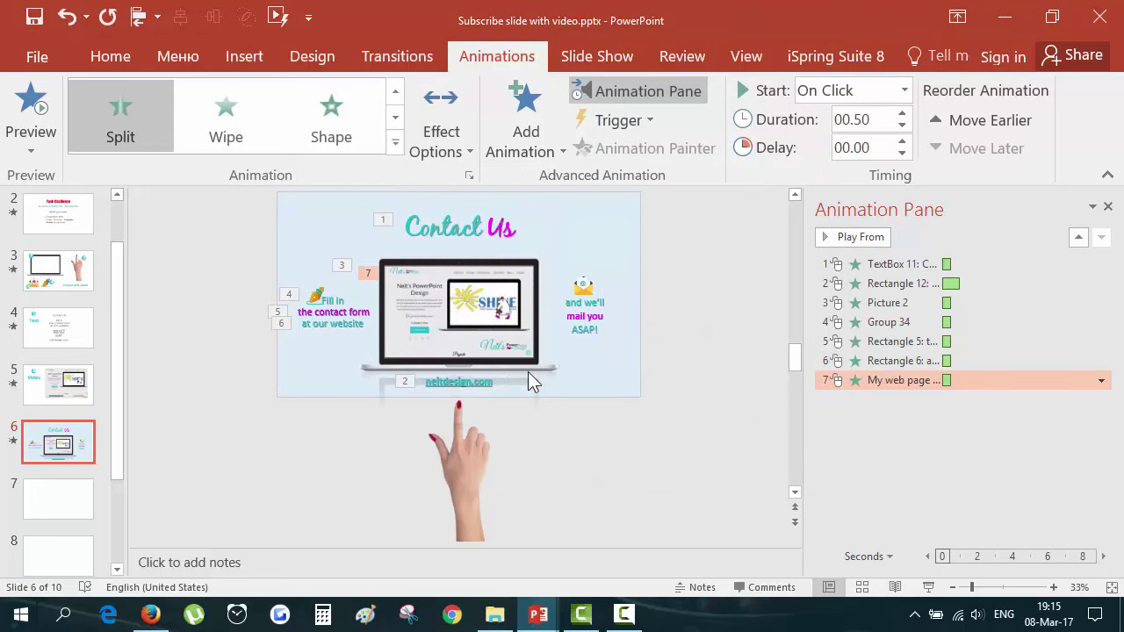
# Preview the video's Split animation twice from the Animation Pane
pyautogui.click(881, 238)
pyautogui.click(864, 233)
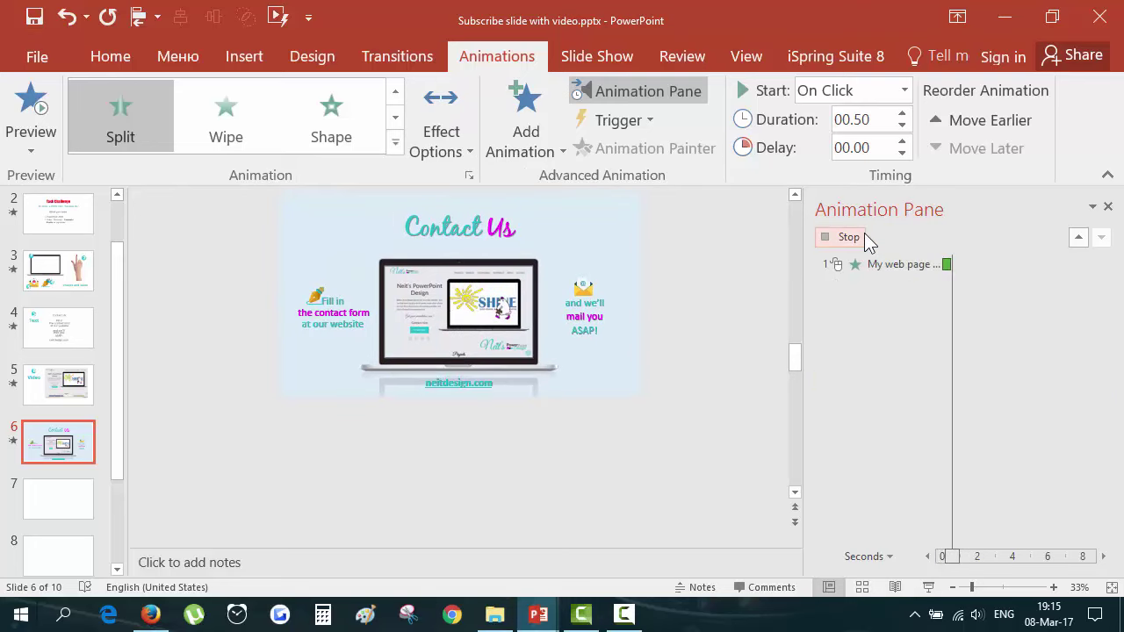
pyautogui.click(503, 344)
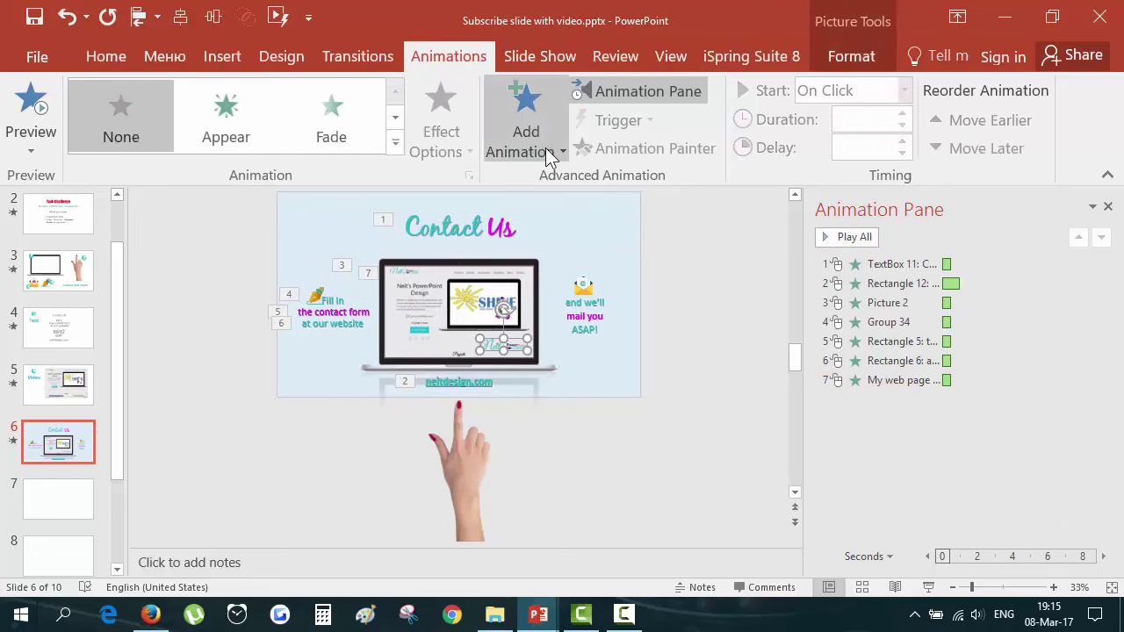
# Give the small Neit logo on the laptop screen an Appear entrance
pyautogui.moveTo(430, 334)
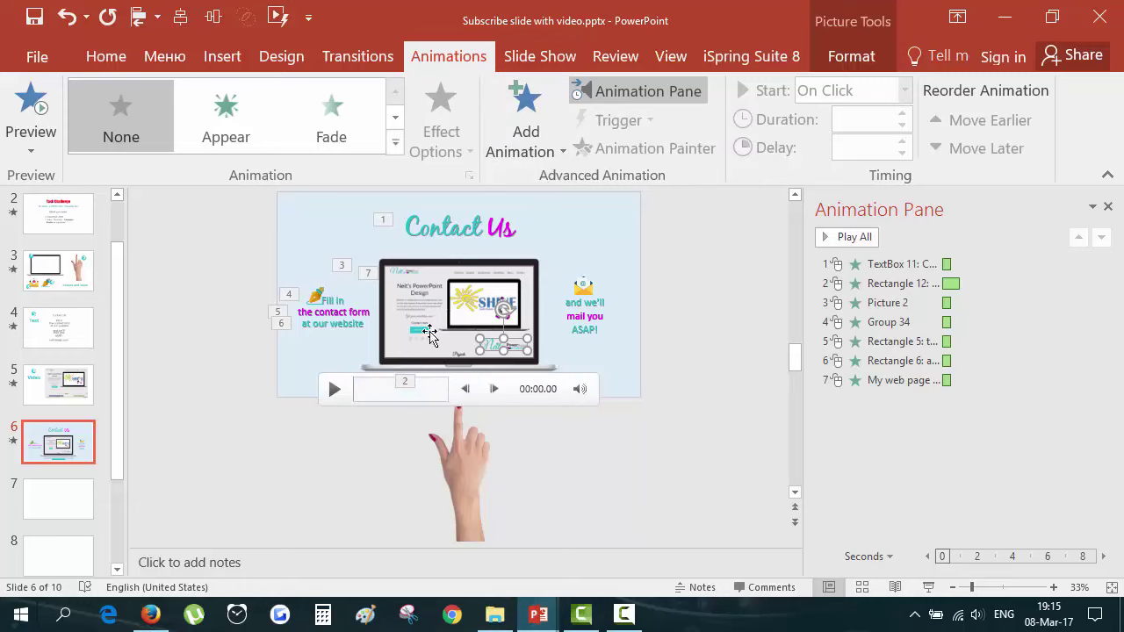
pyautogui.click(524, 131)
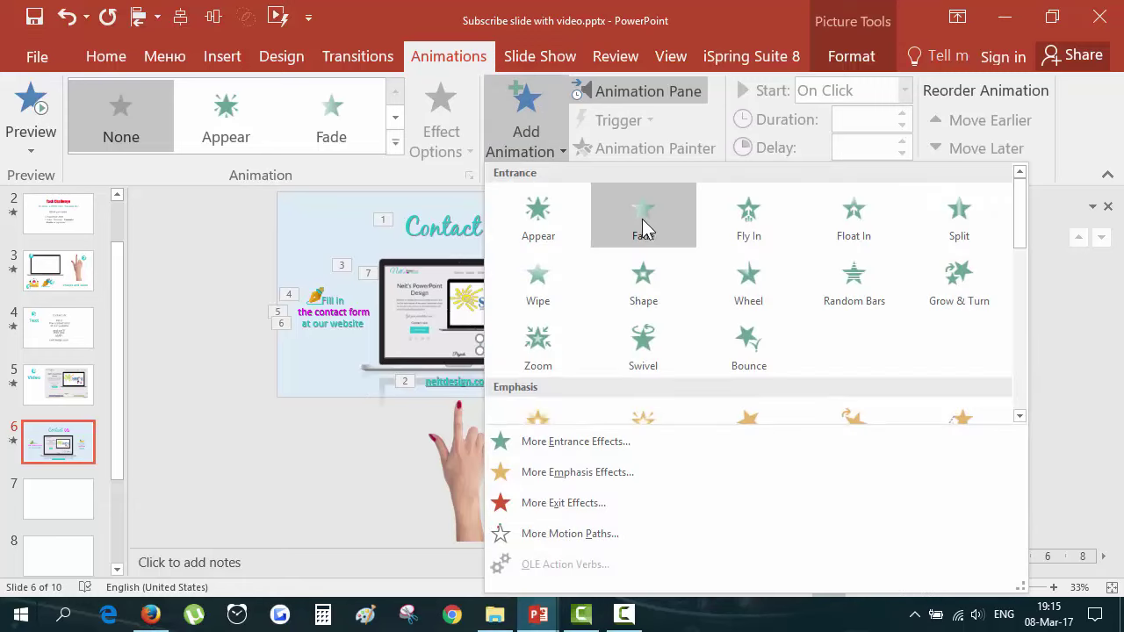
pyautogui.click(549, 212)
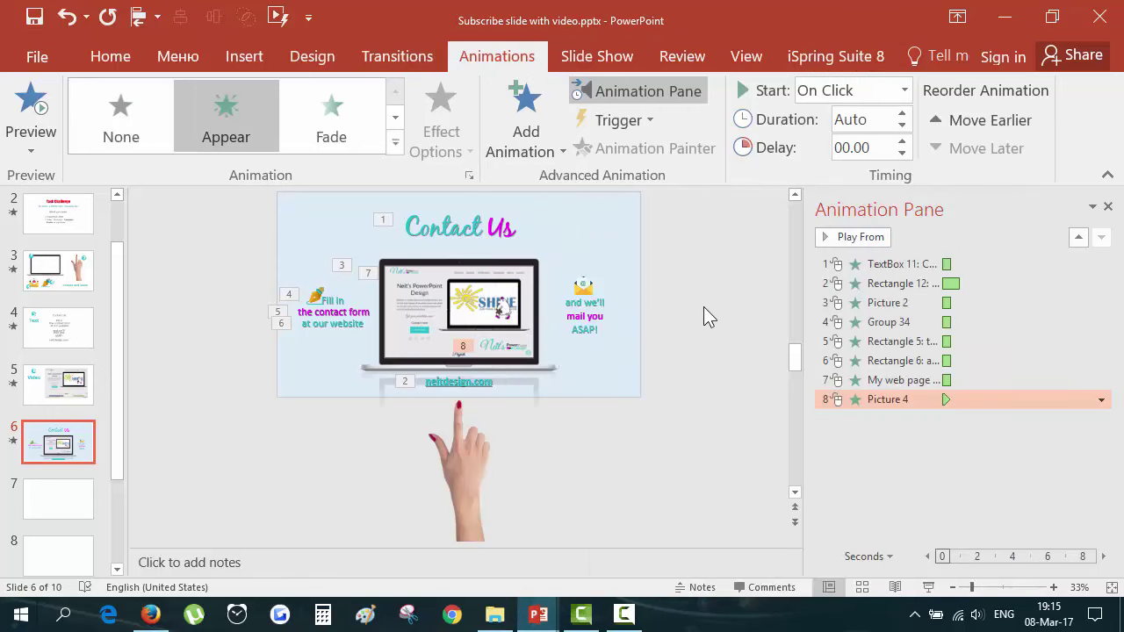
pyautogui.moveTo(492, 332)
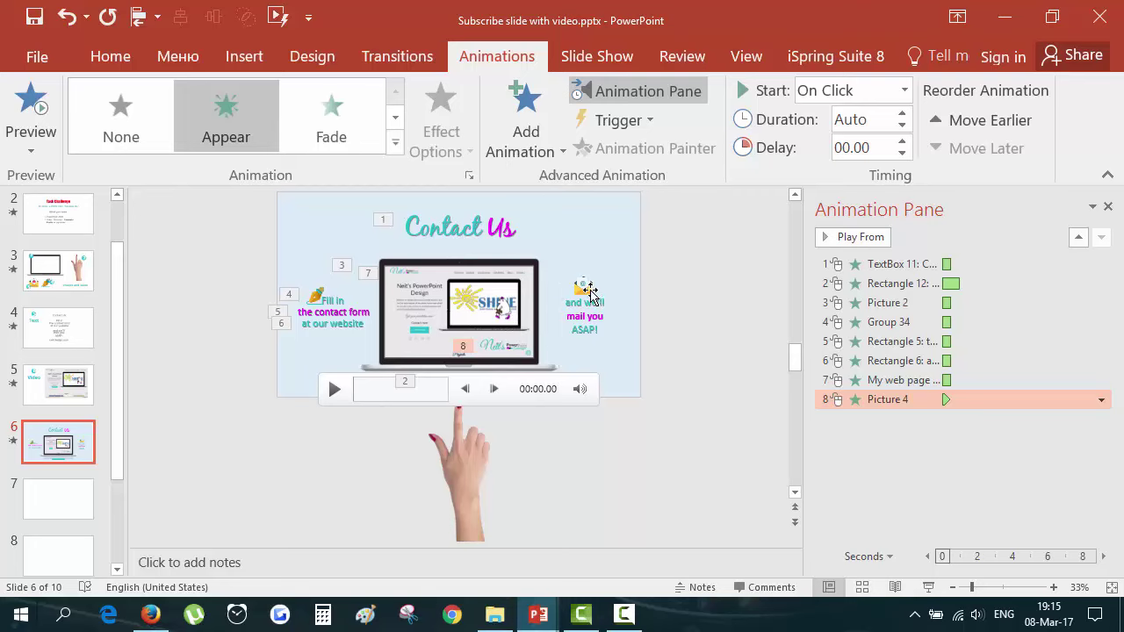
pyautogui.click(587, 292)
pyautogui.click(672, 320)
pyautogui.click(472, 286)
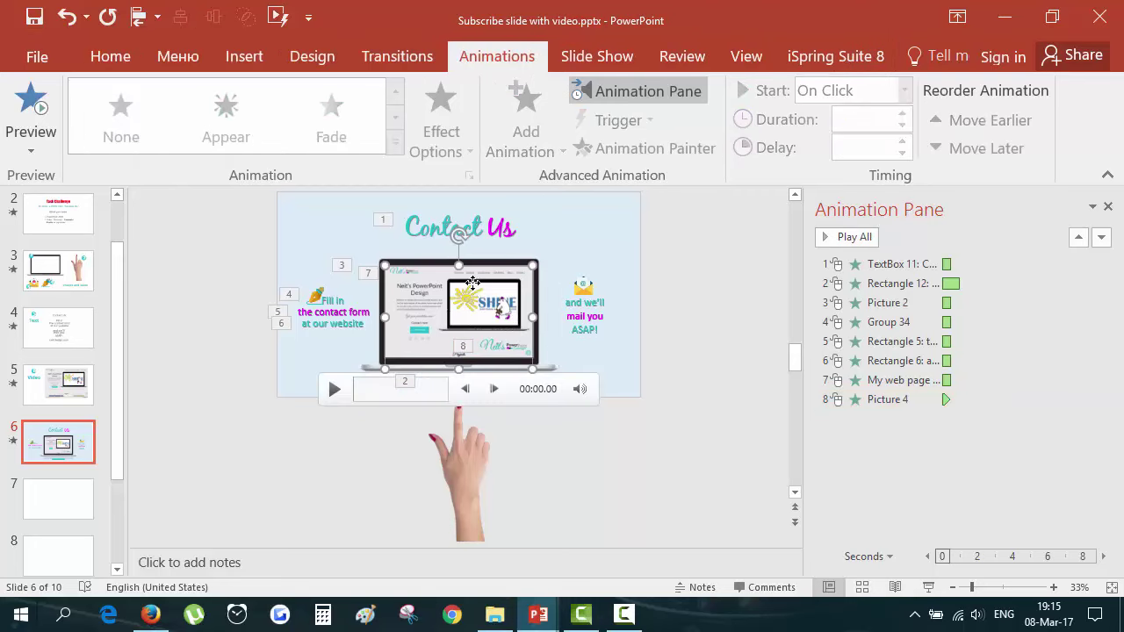
pyautogui.click(465, 433)
pyautogui.click(484, 310)
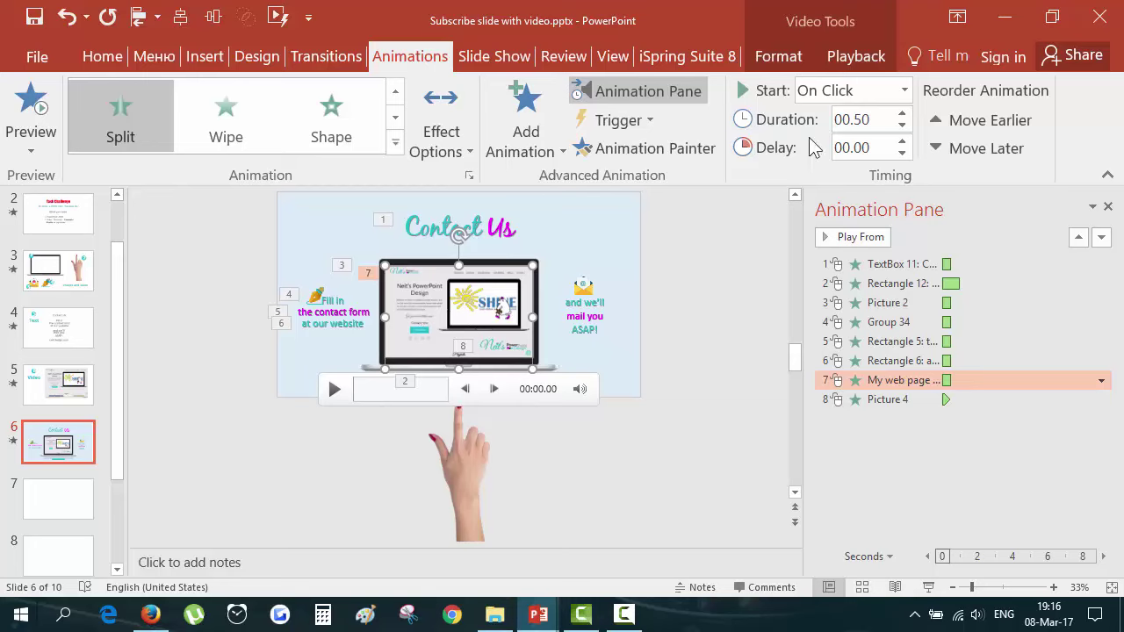
pyautogui.click(857, 56)
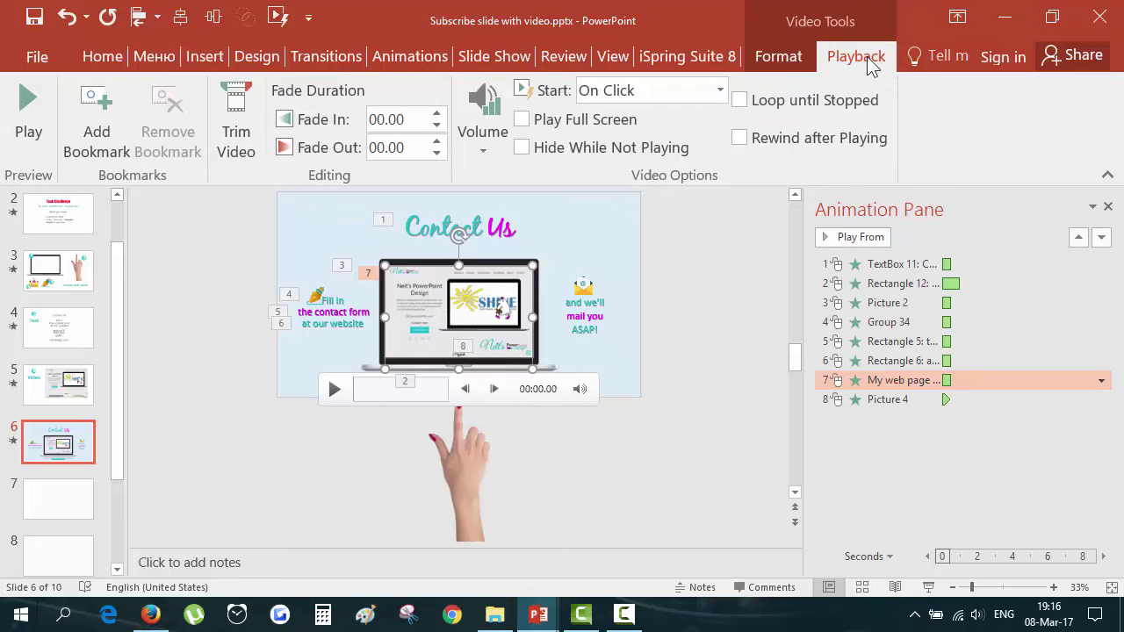
pyautogui.click(608, 93)
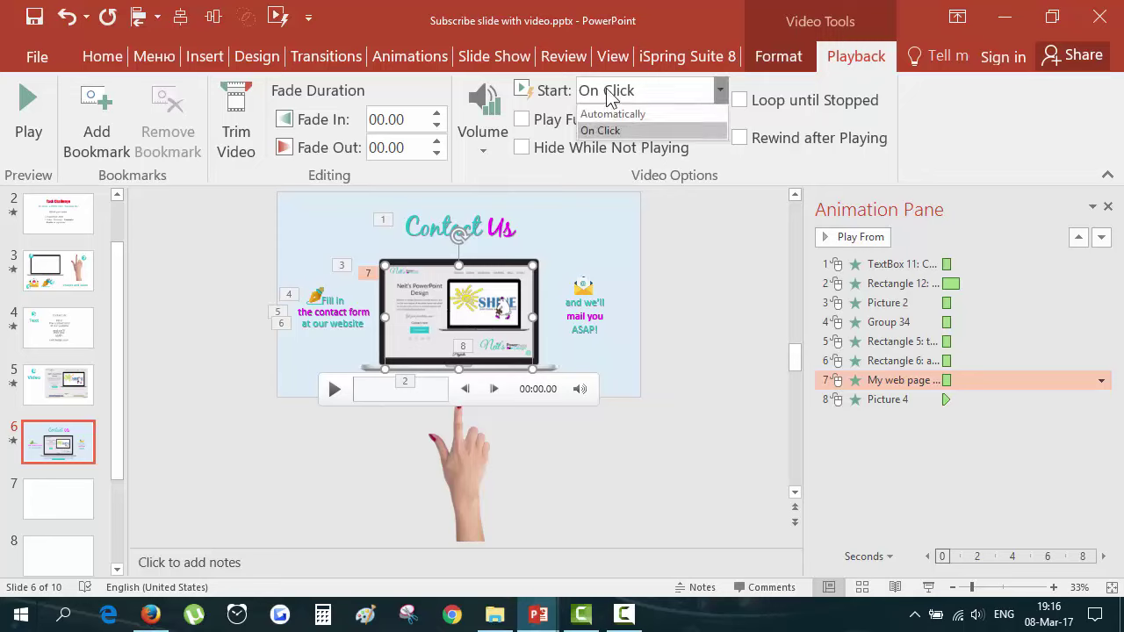
pyautogui.click(625, 114)
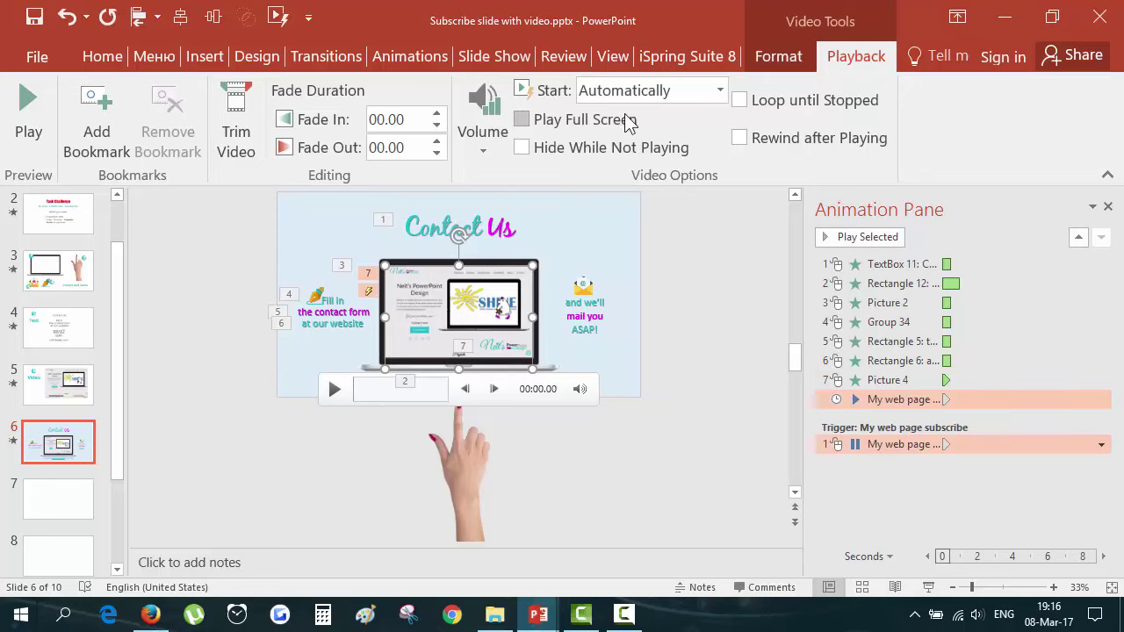
pyautogui.click(929, 484)
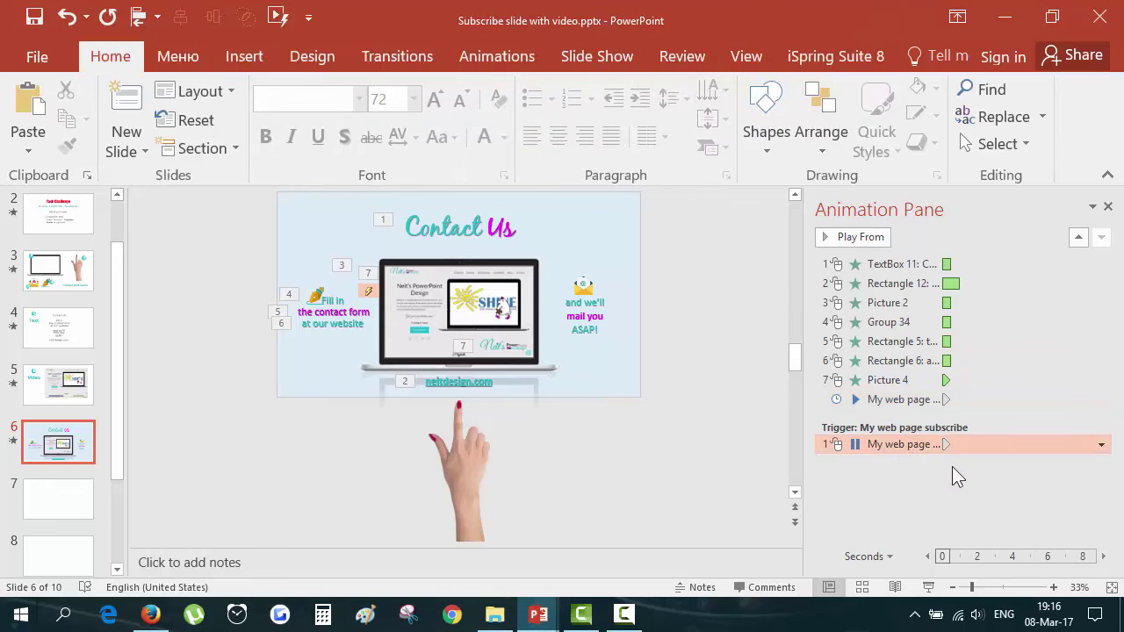
pyautogui.press('Delete')
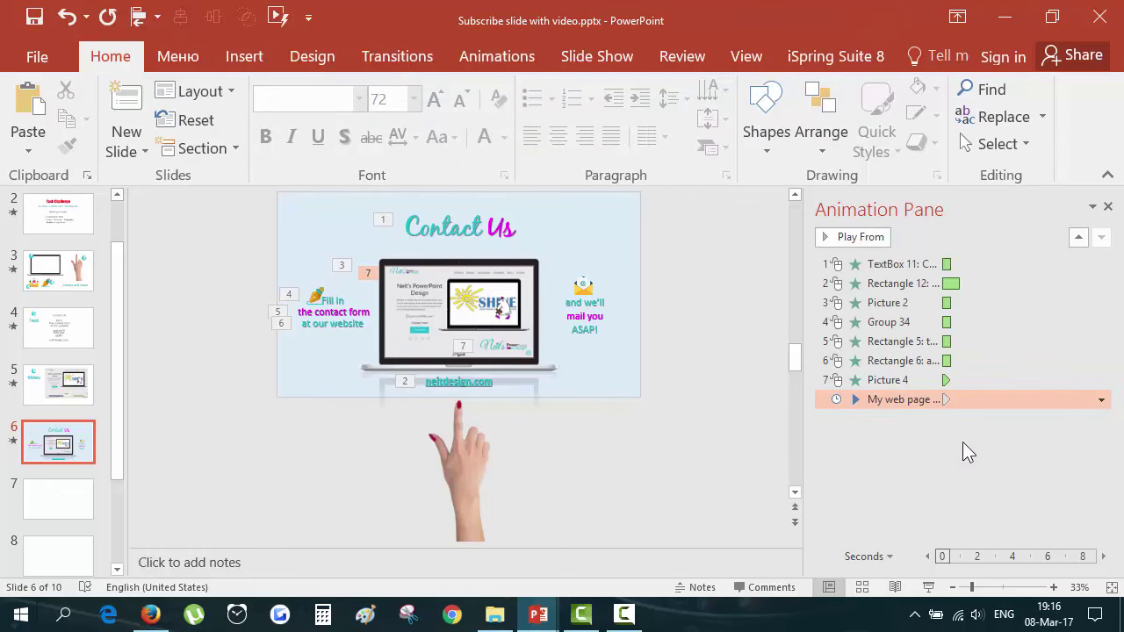
pyautogui.moveTo(395, 344)
pyautogui.click(913, 380)
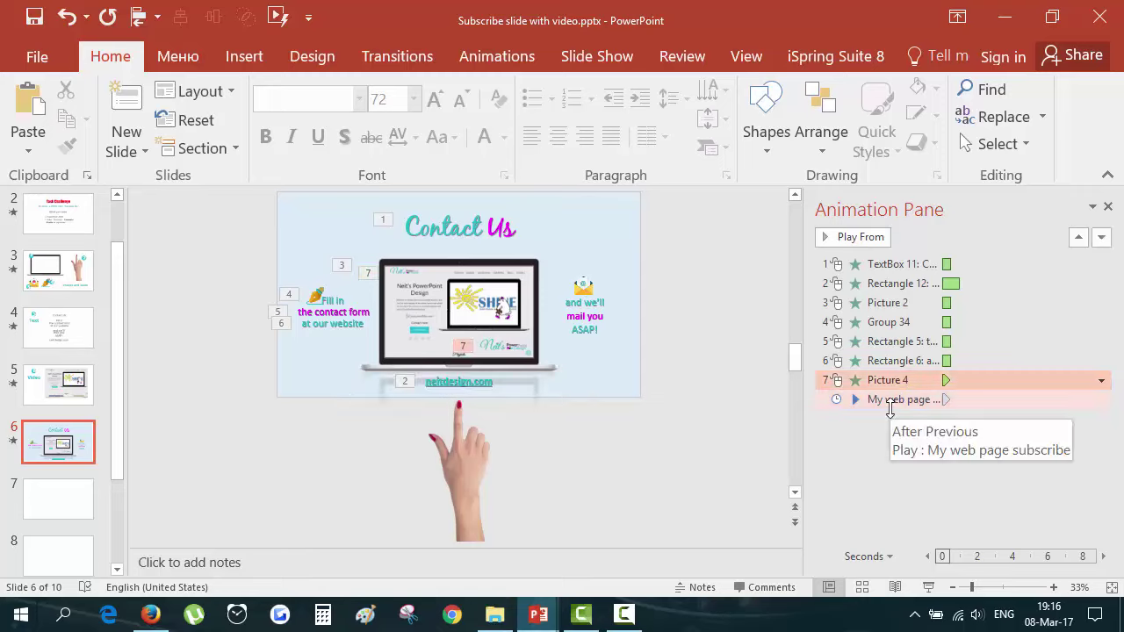
pyautogui.click(896, 400)
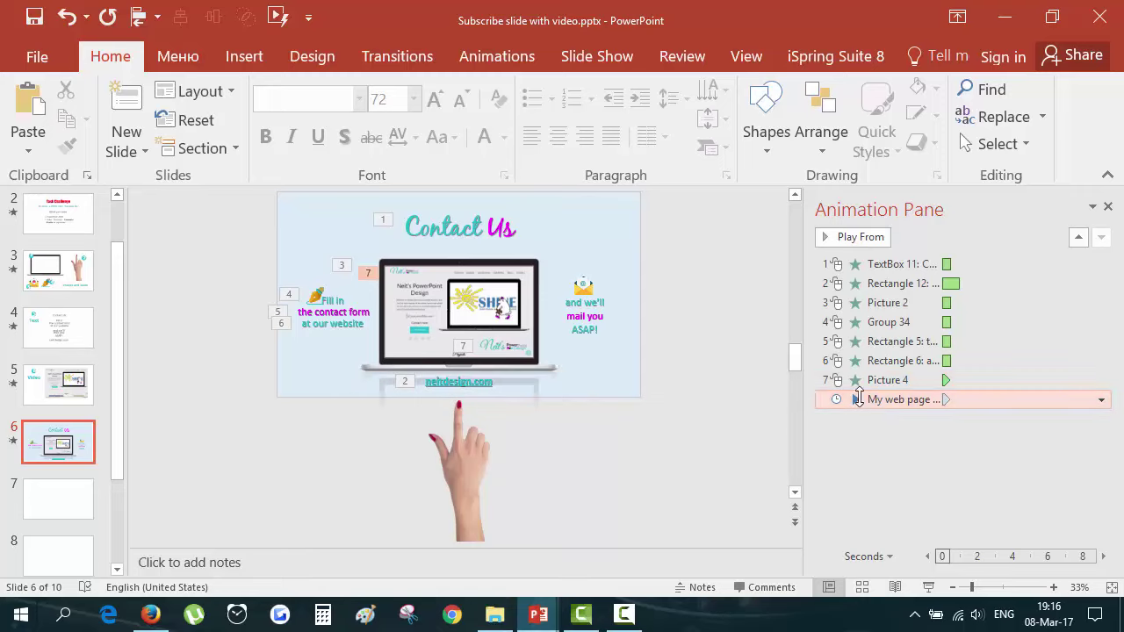
pyautogui.click(466, 469)
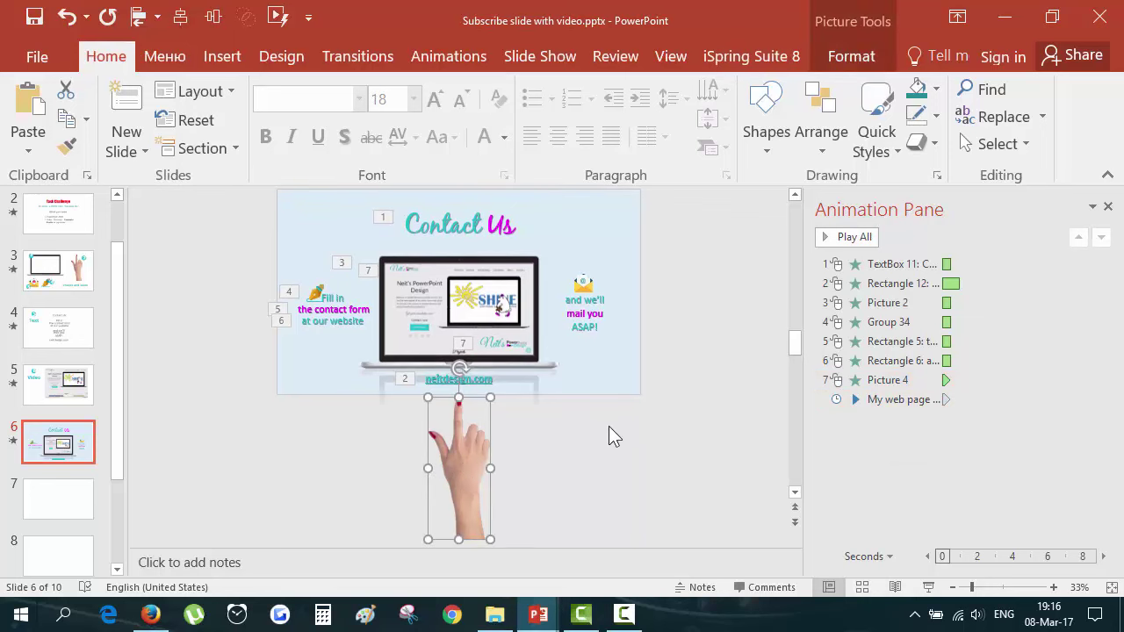
# Apply the Down motion path to the pointing hand picture
pyautogui.click(848, 58)
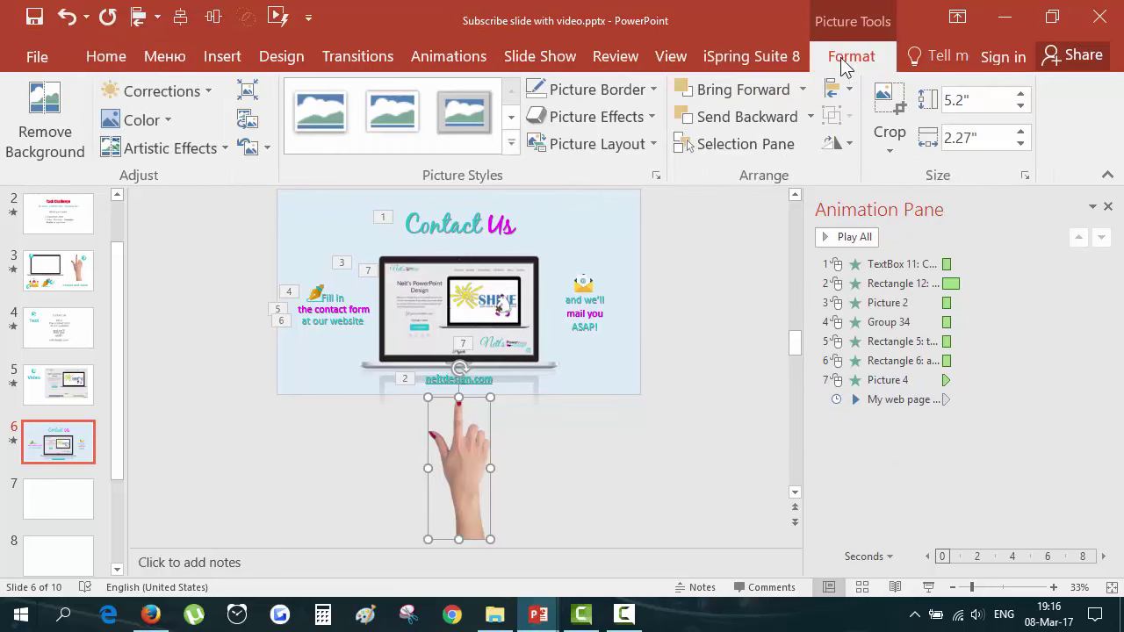
pyautogui.click(446, 57)
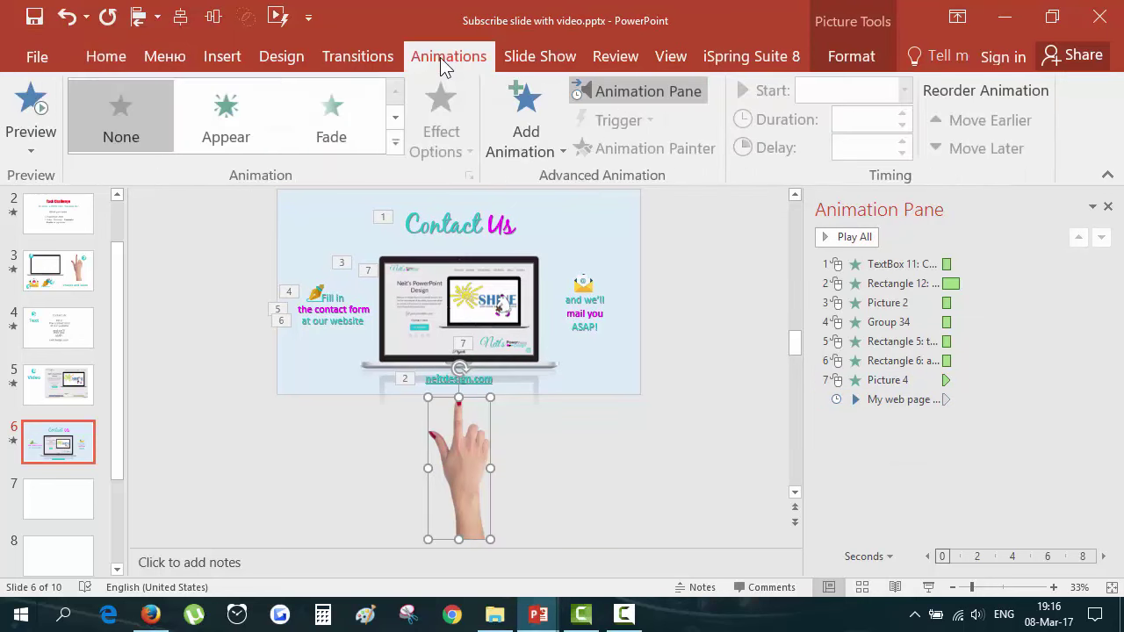
pyautogui.click(513, 138)
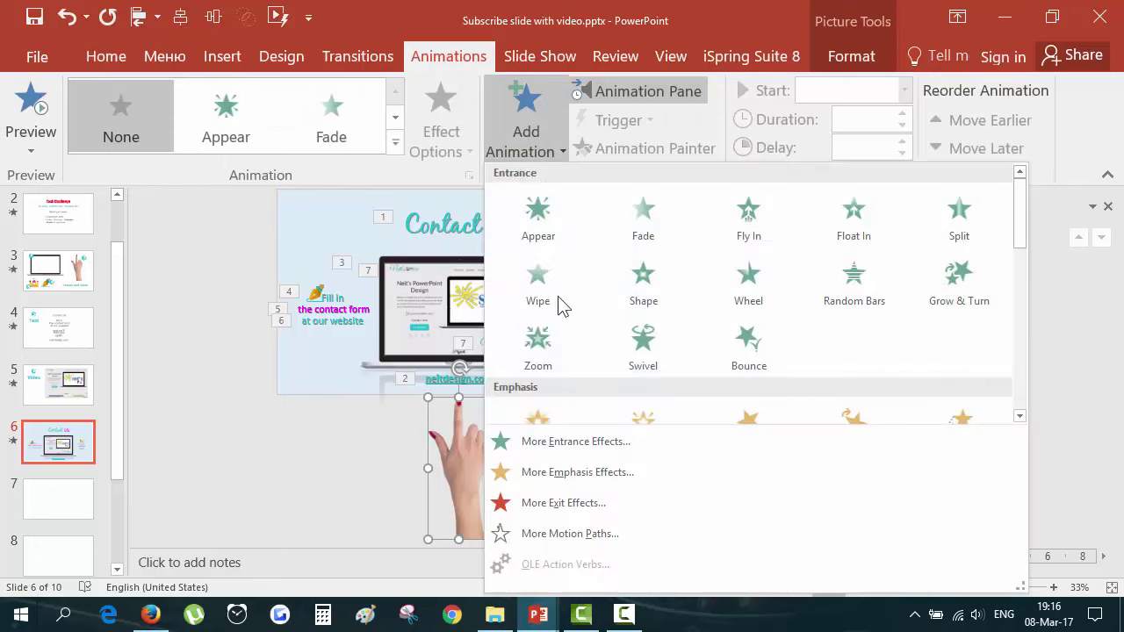
pyautogui.scroll(-5, 572, 343)
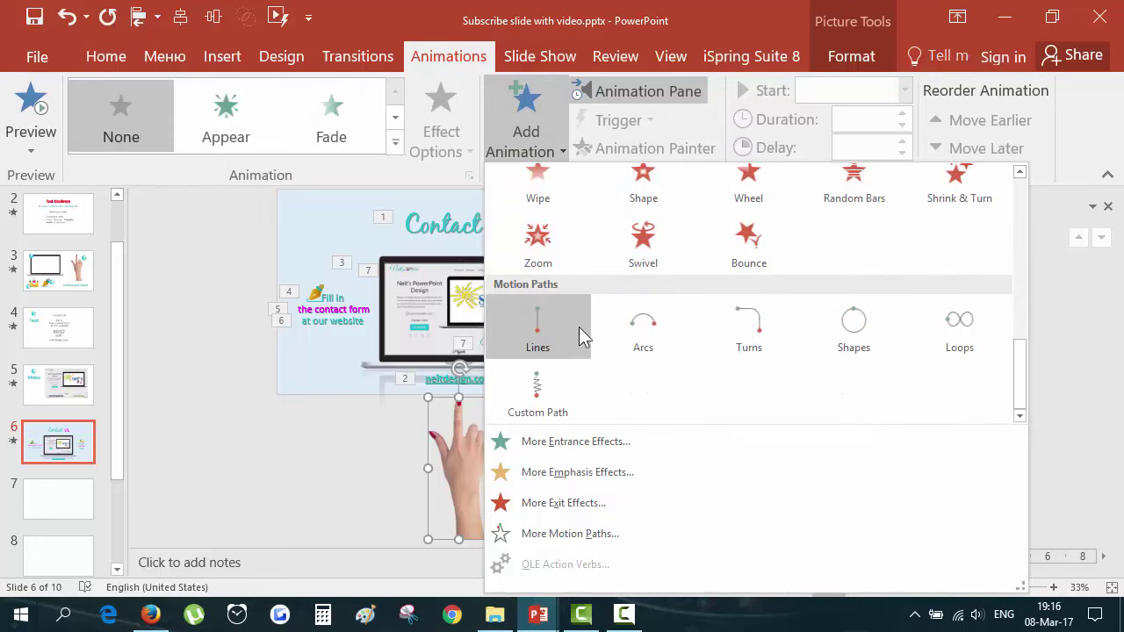
pyautogui.click(571, 533)
pyautogui.moveTo(551, 115); pyautogui.dragTo(729, 96)
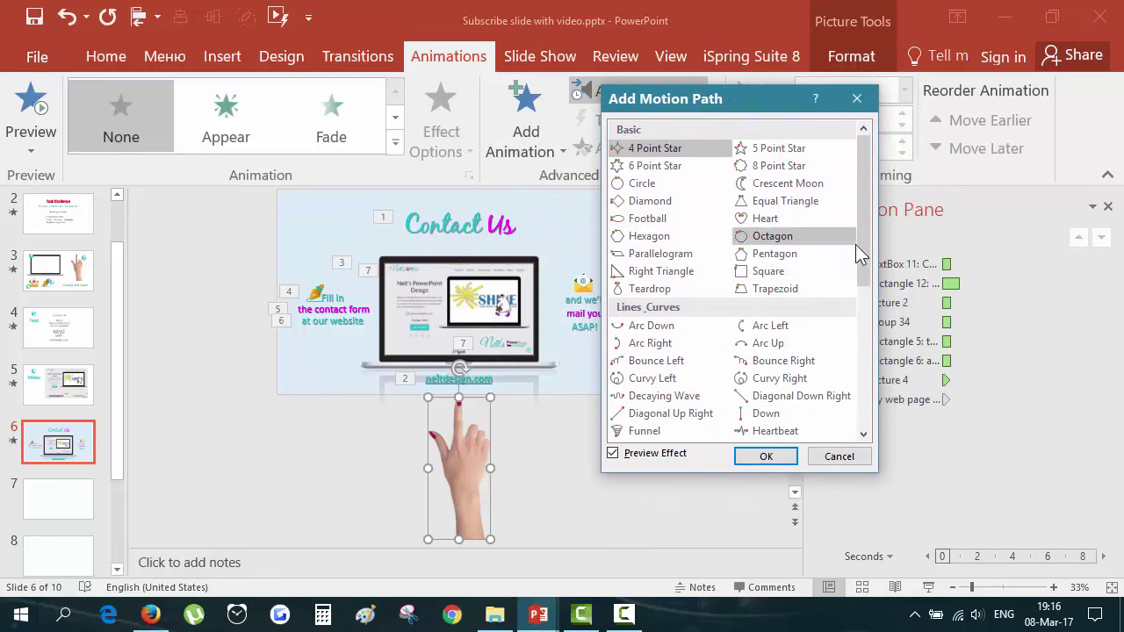
pyautogui.moveTo(866, 261); pyautogui.dragTo(866, 295)
pyautogui.click(780, 340)
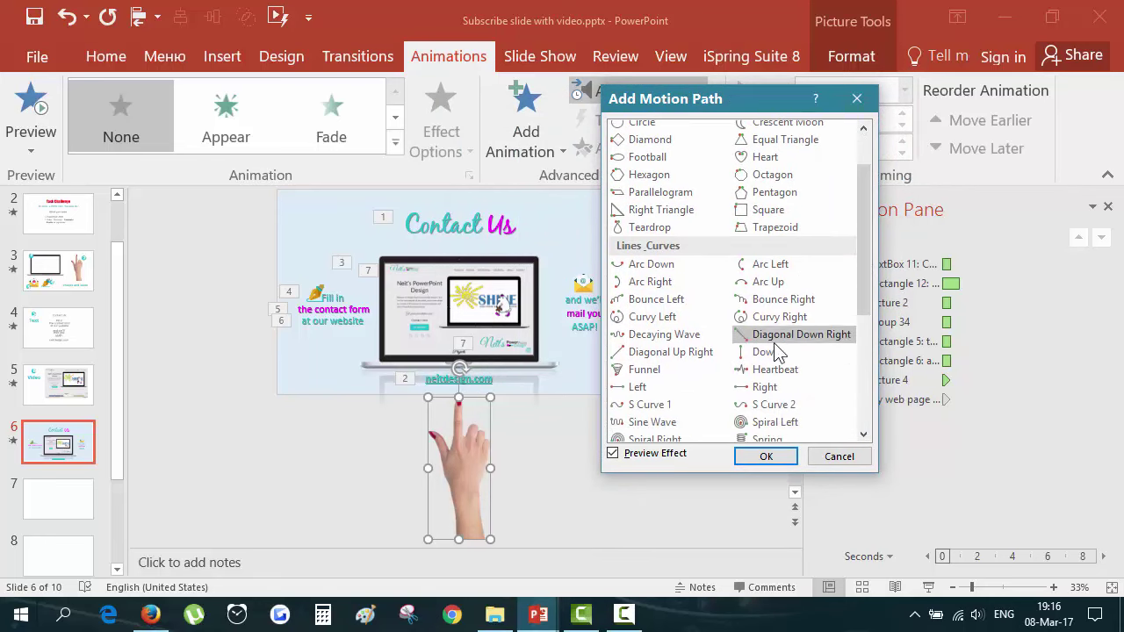
pyautogui.click(768, 353)
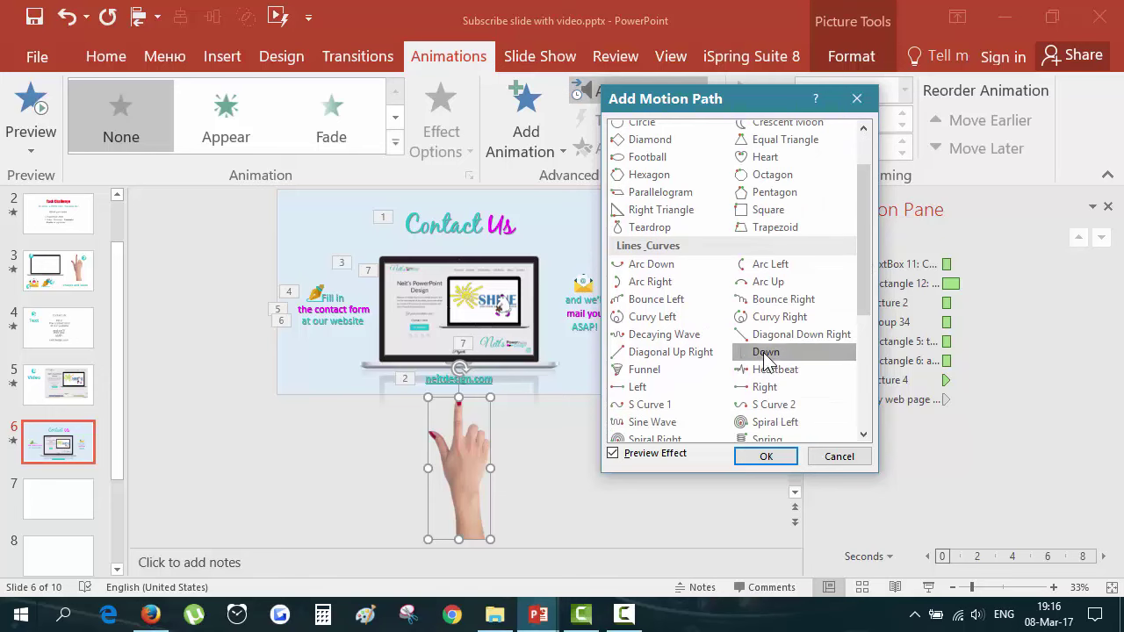
pyautogui.click(768, 457)
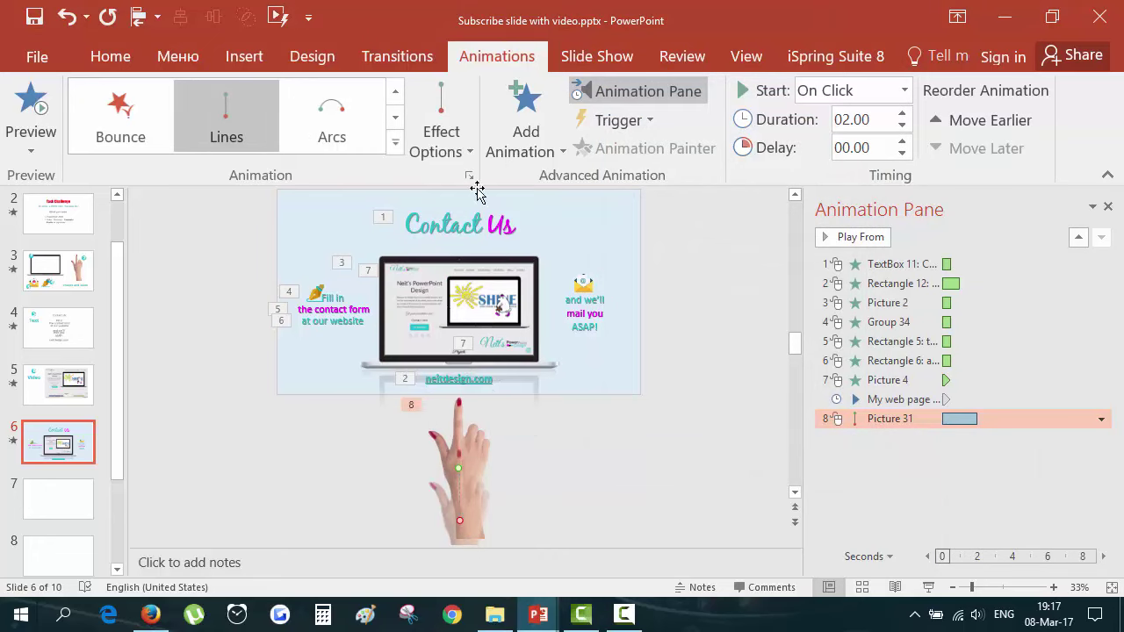
# Reverse the hand's path to Up and raise its end point toward the laptop
pyautogui.click(444, 143)
pyautogui.click(466, 321)
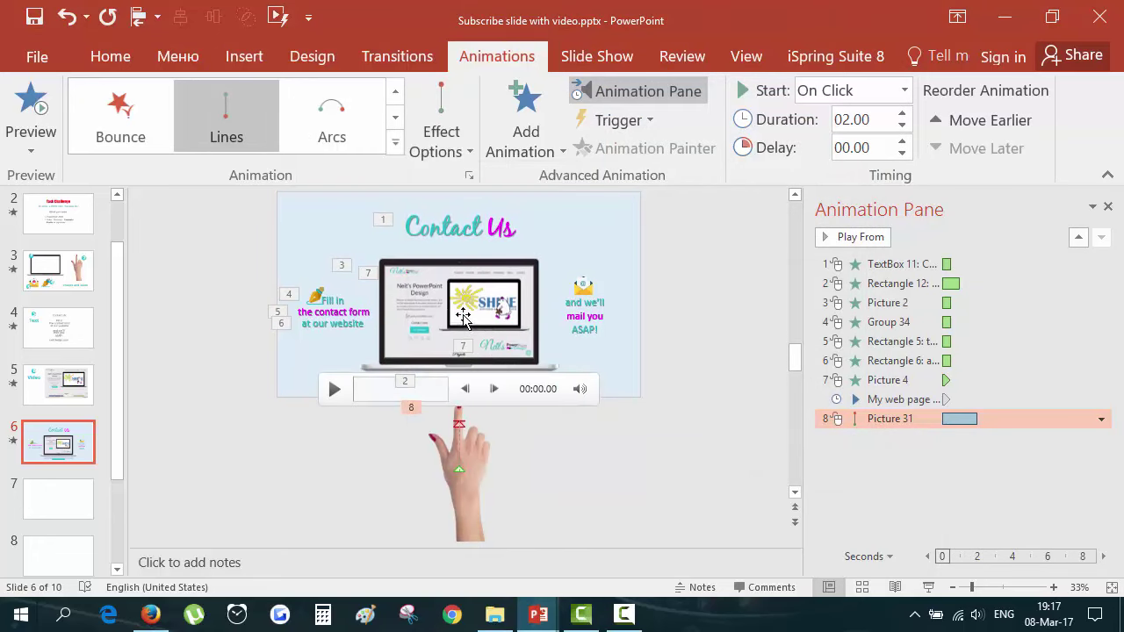
pyautogui.click(460, 430)
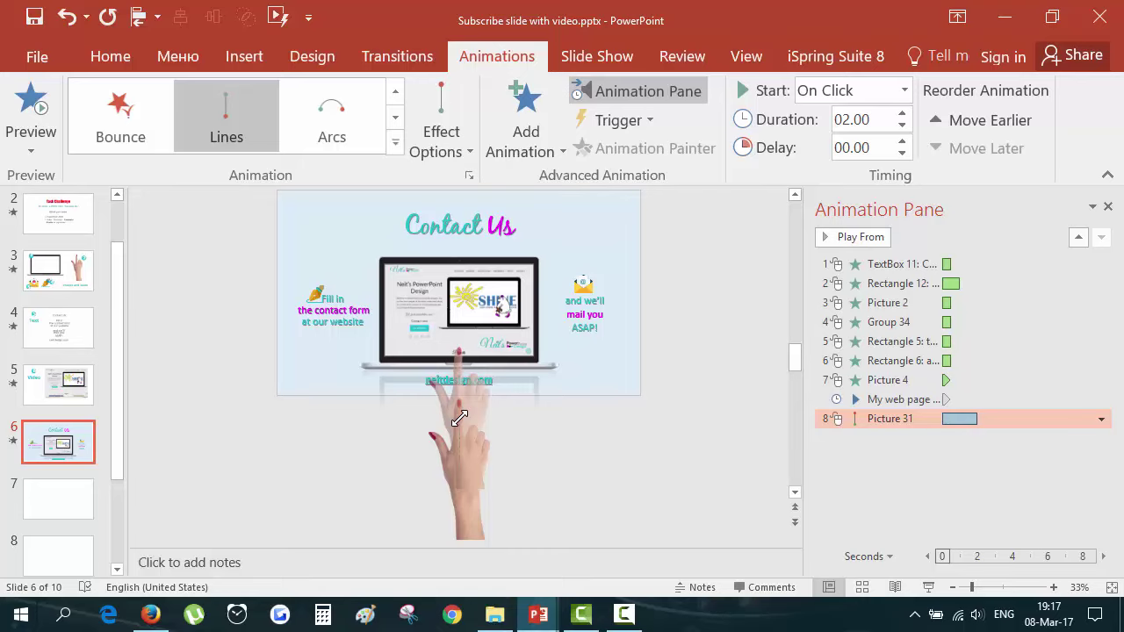
pyautogui.moveTo(459, 417); pyautogui.dragTo(462, 362)
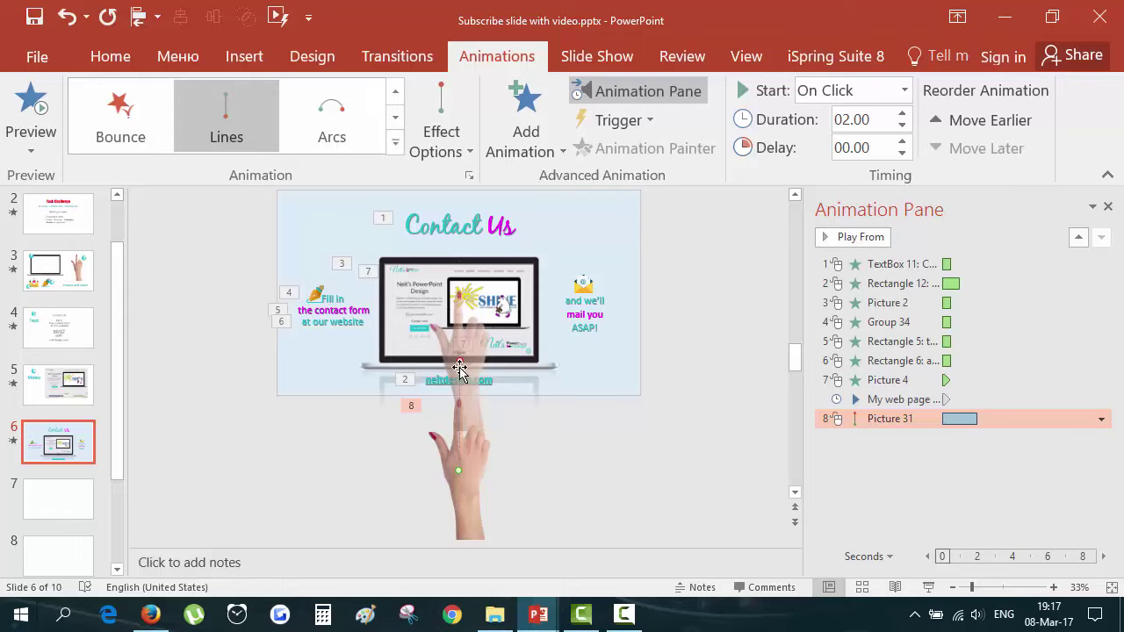
# Add a Diagonal Down Right motion path as the hand's second animation
pyautogui.click(532, 149)
pyautogui.scroll(-3, 665, 343)
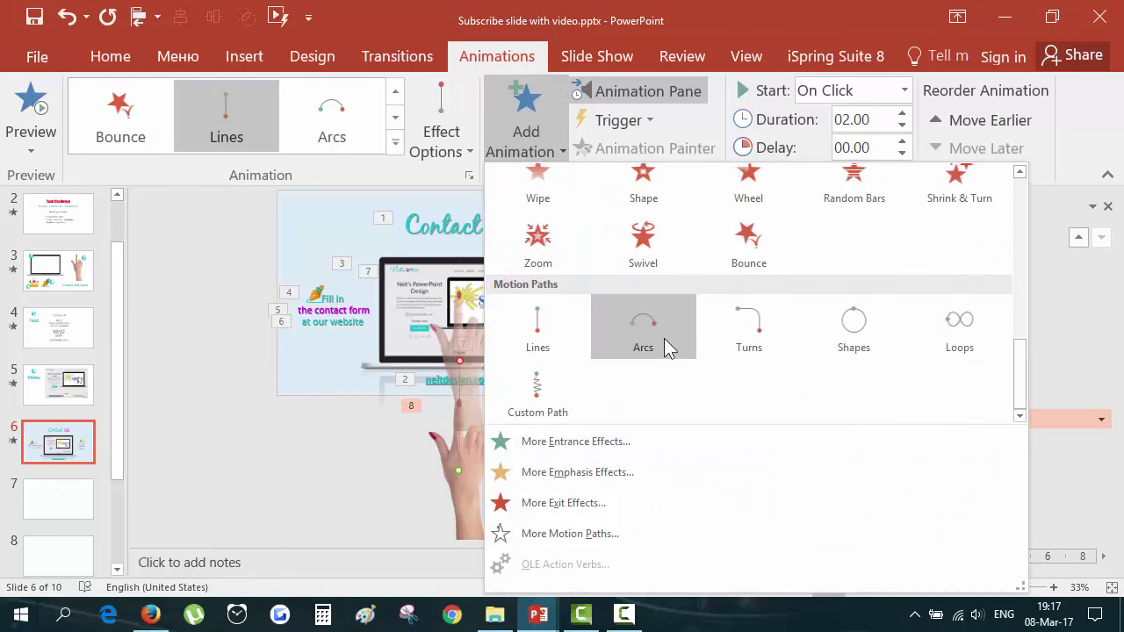
pyautogui.click(565, 533)
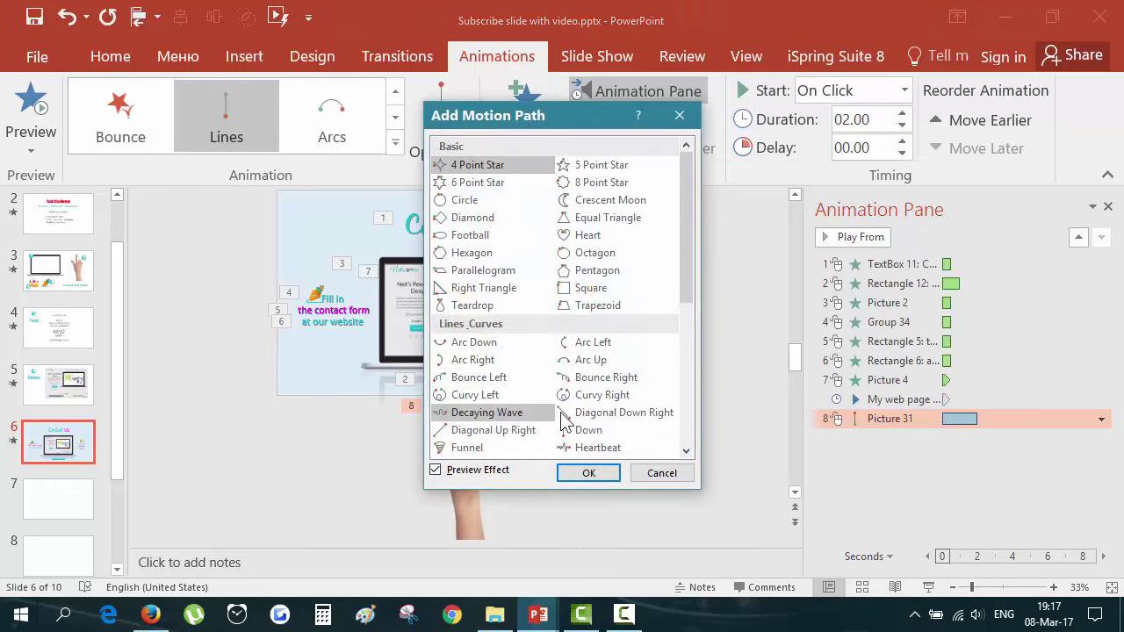
pyautogui.click(660, 414)
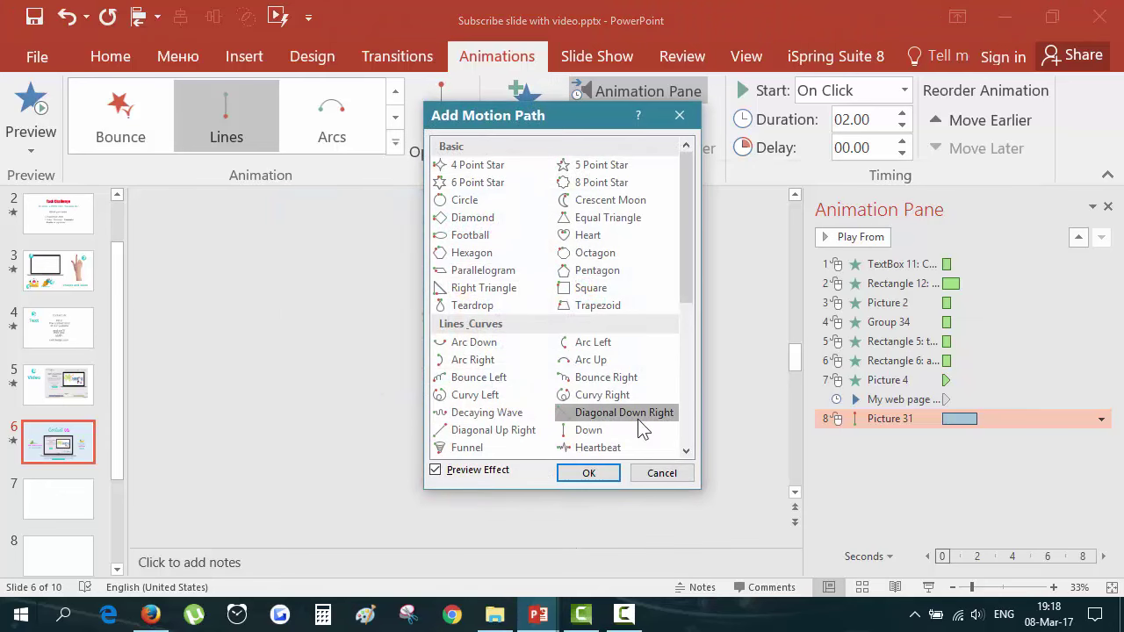
pyautogui.click(588, 473)
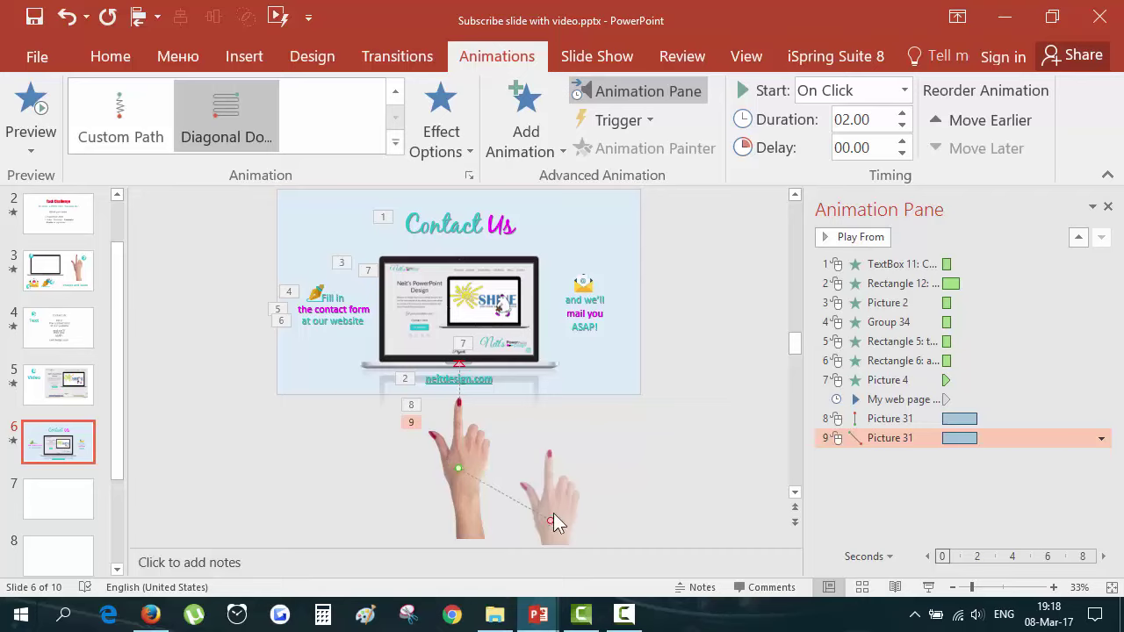
# Move the diagonal path's start and end points up into the laptop screen
pyautogui.moveTo(457, 469); pyautogui.dragTo(458, 396)
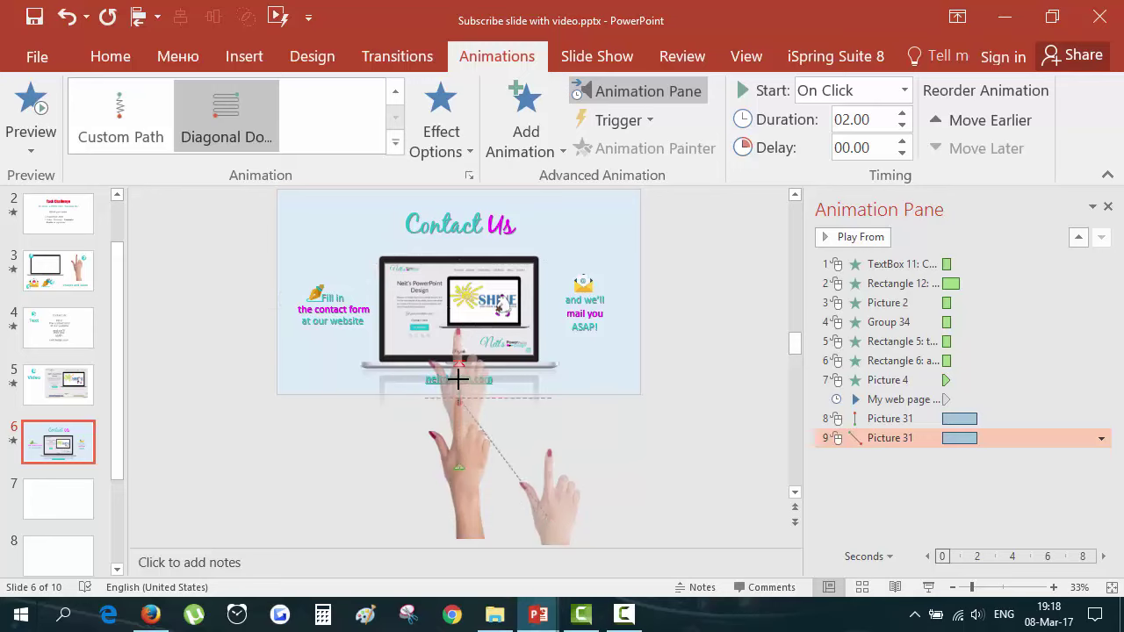
pyautogui.moveTo(458, 351); pyautogui.dragTo(459, 332)
pyautogui.click(477, 492)
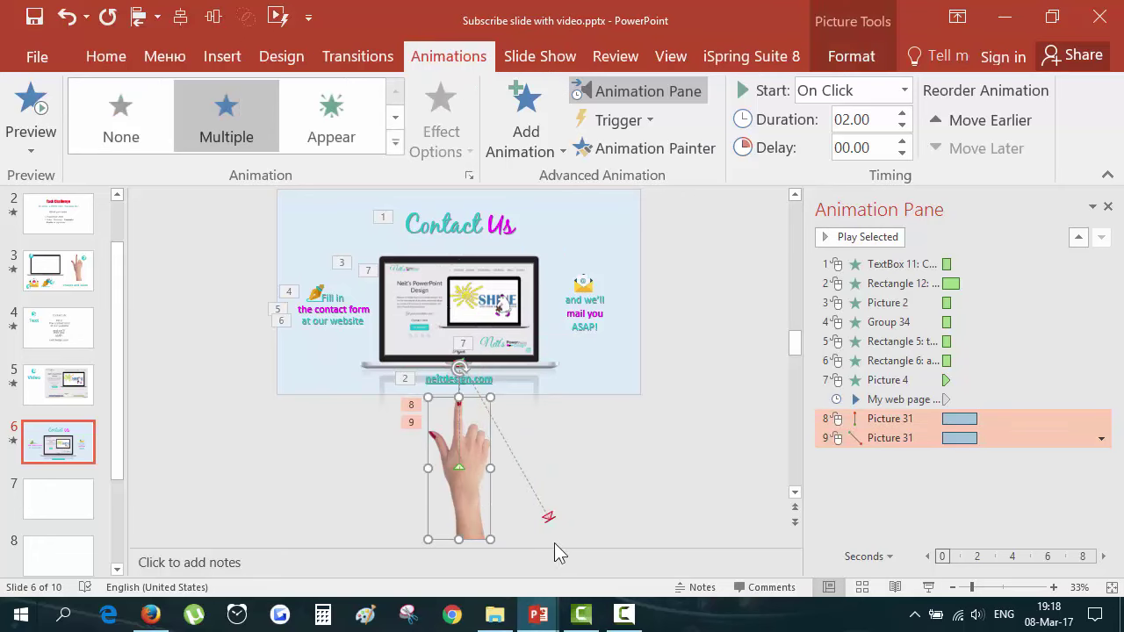
pyautogui.click(550, 518)
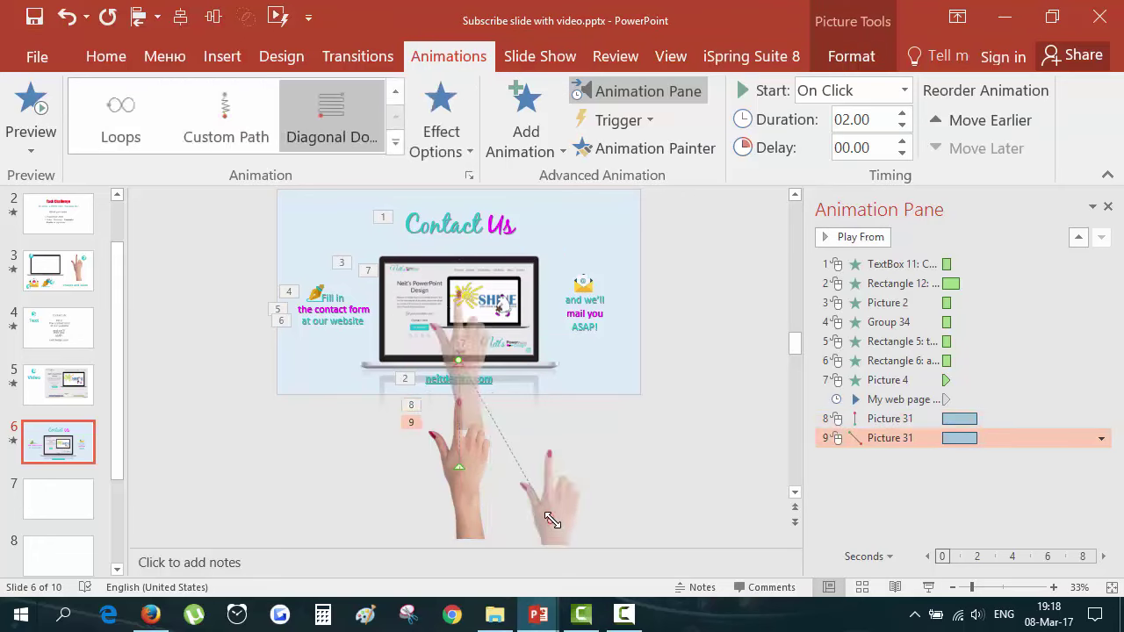
pyautogui.moveTo(552, 520); pyautogui.dragTo(461, 406)
pyautogui.moveTo(468, 346)
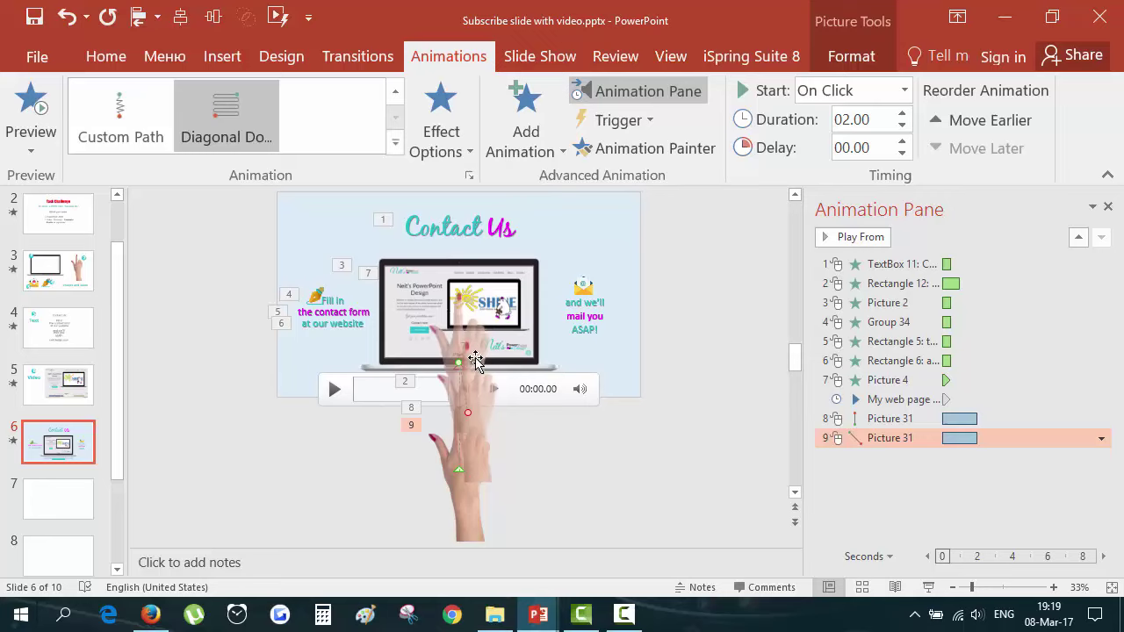
pyautogui.click(337, 450)
pyautogui.click(342, 389)
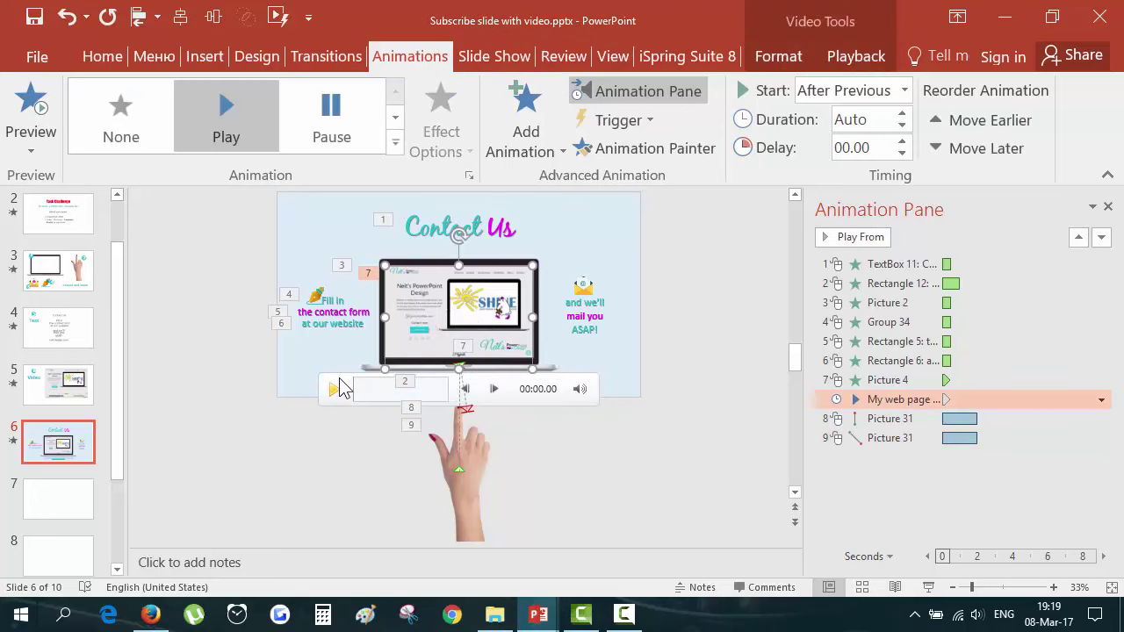
pyautogui.click(342, 389)
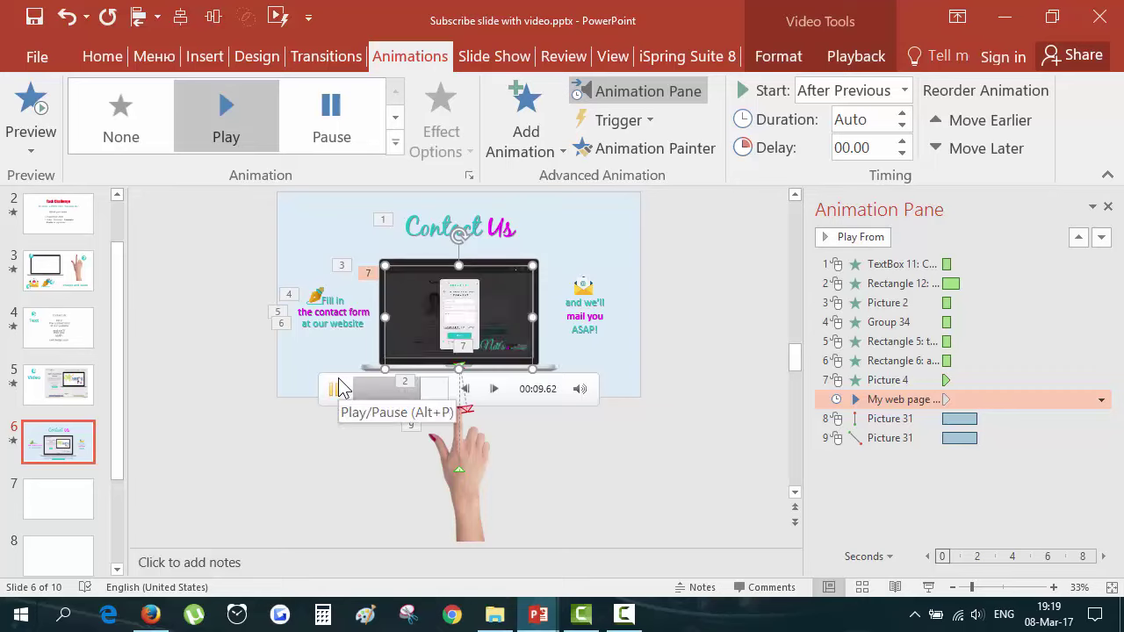
pyautogui.click(467, 411)
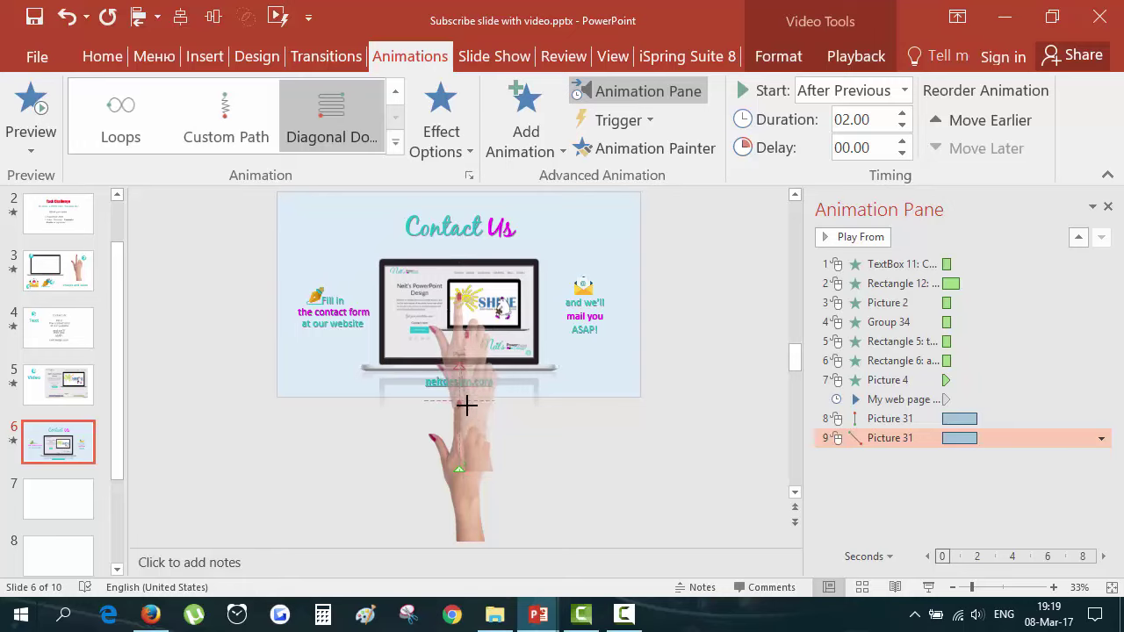
pyautogui.click(611, 458)
# Give the envelope icon a Fade entrance
pyautogui.press('Tab')
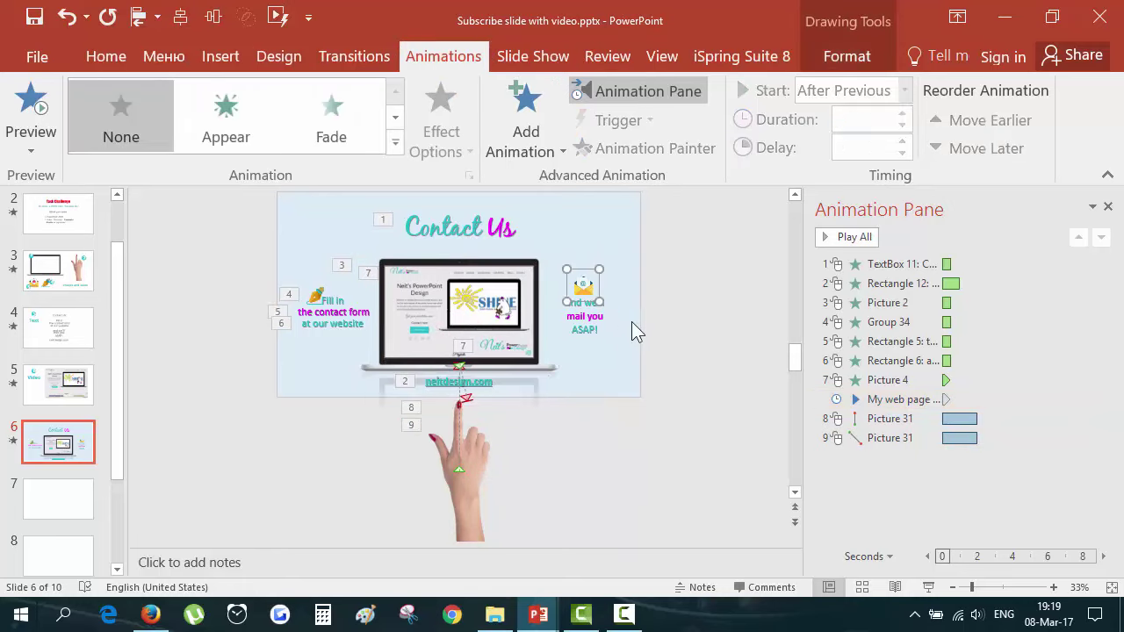
pyautogui.click(601, 305)
pyautogui.click(584, 332)
pyautogui.click(576, 281)
pyautogui.click(527, 130)
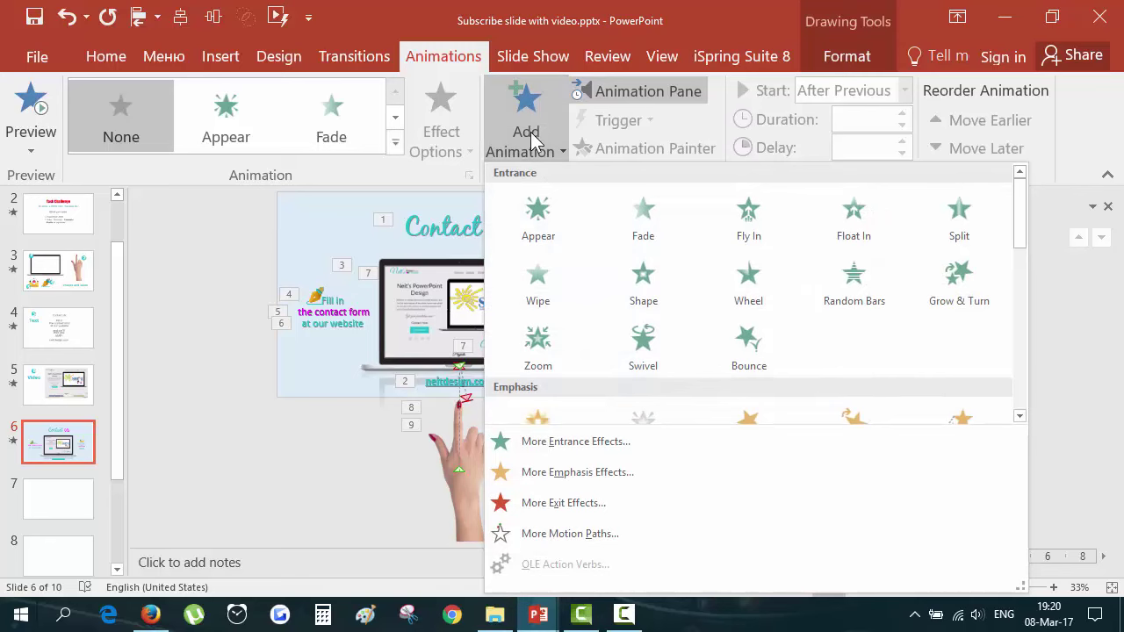
pyautogui.click(647, 230)
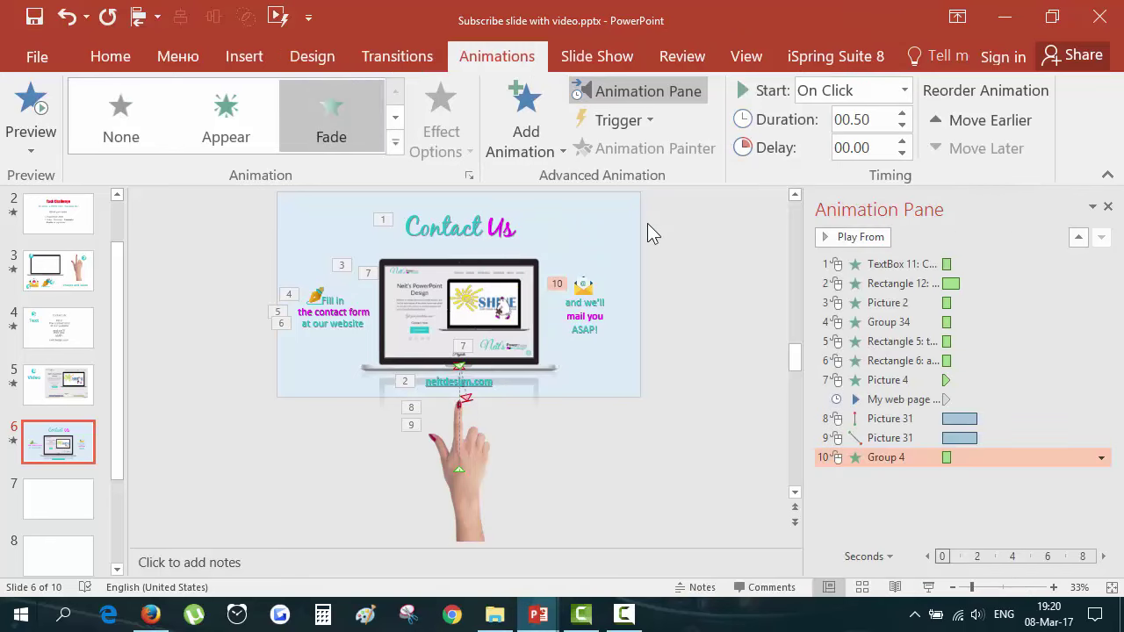
# Copy the contact-form text's Wipe onto the 'and we'll', 'mail you' and 'ASAP!' pieces
pyautogui.click(588, 307)
pyautogui.click(314, 297)
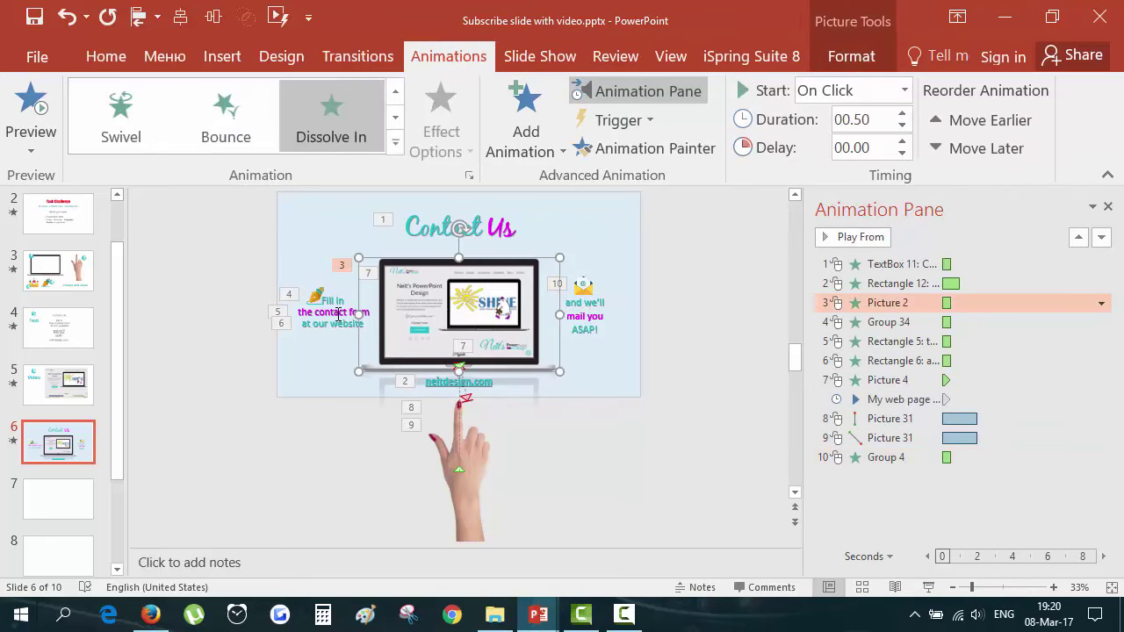
pyautogui.click(348, 314)
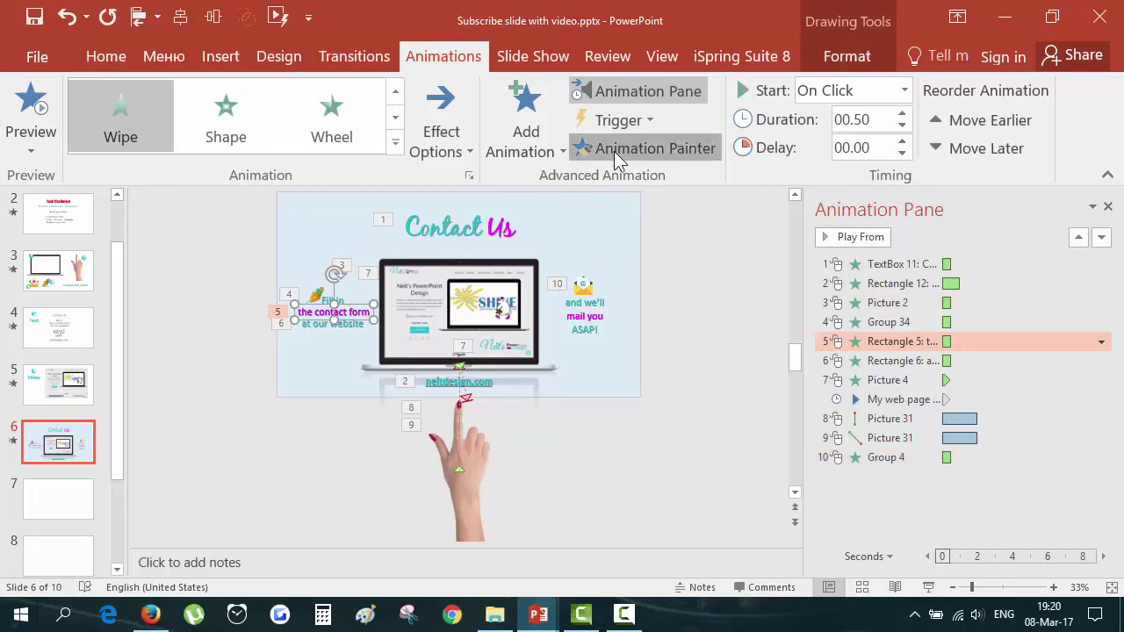
pyautogui.click(613, 149)
pyautogui.click(584, 317)
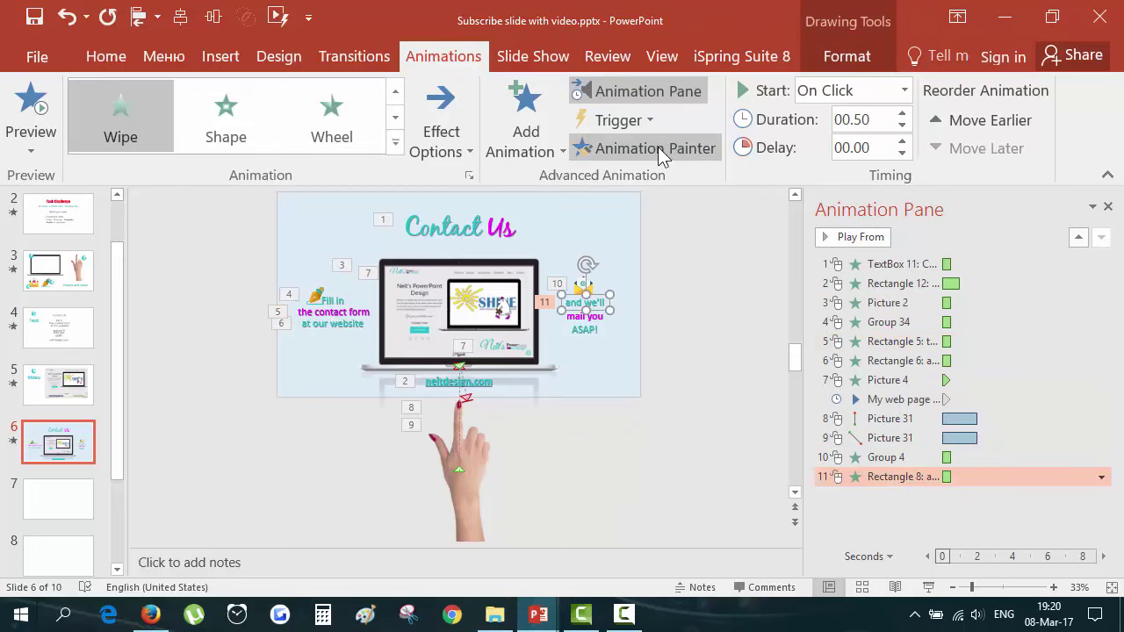
pyautogui.doubleClick(658, 147)
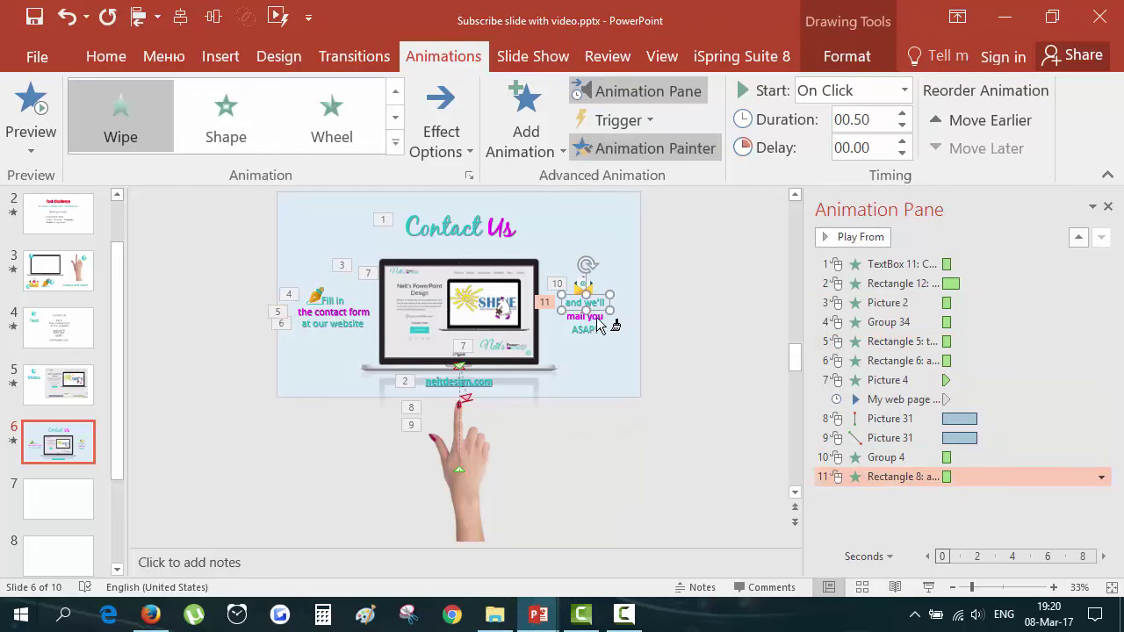
pyautogui.click(585, 316)
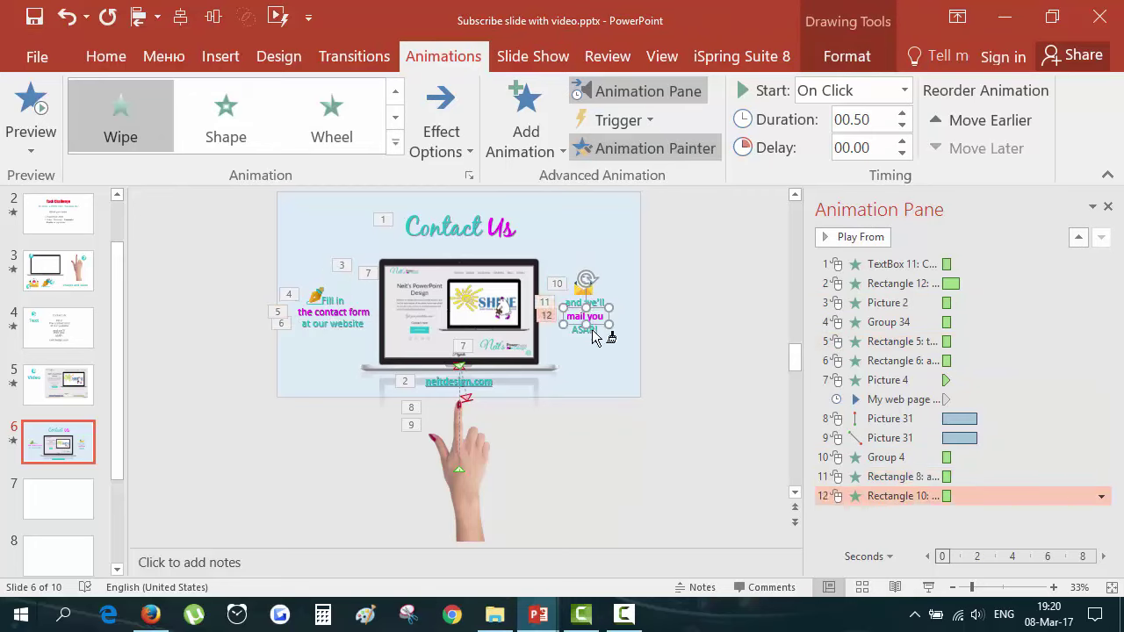
pyautogui.click(593, 332)
pyautogui.click(656, 153)
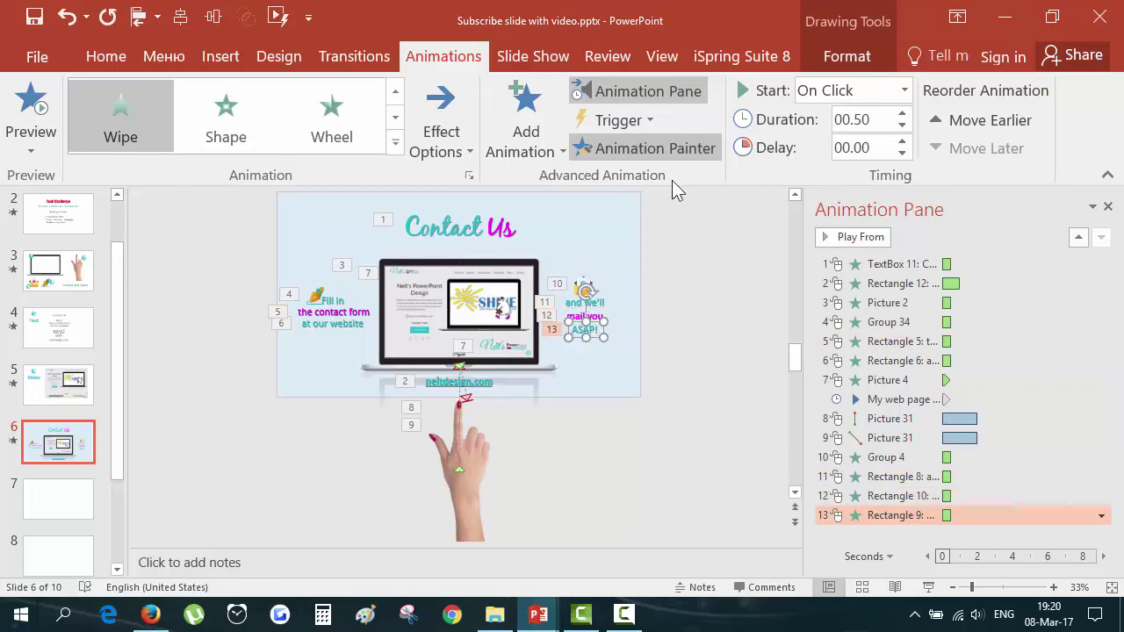
pyautogui.click(700, 314)
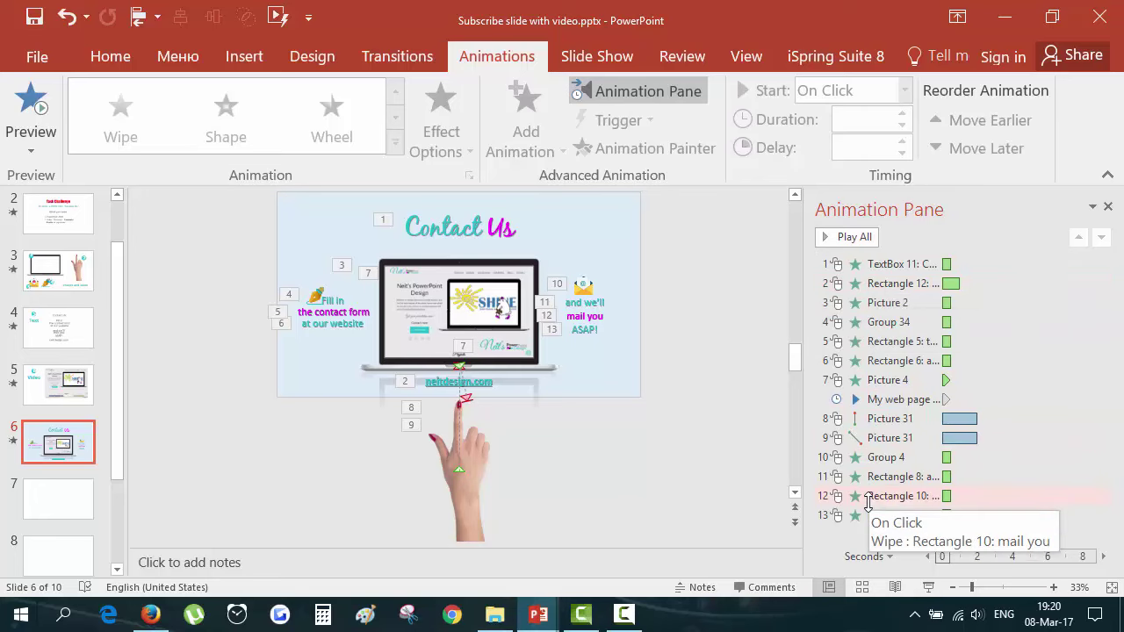
# Set all slide 6 animations to With Previous and delay the neitdesign.com Float Up 0.5 s
pyautogui.click(871, 264)
pyautogui.moveTo(872, 265); pyautogui.dragTo(889, 519)
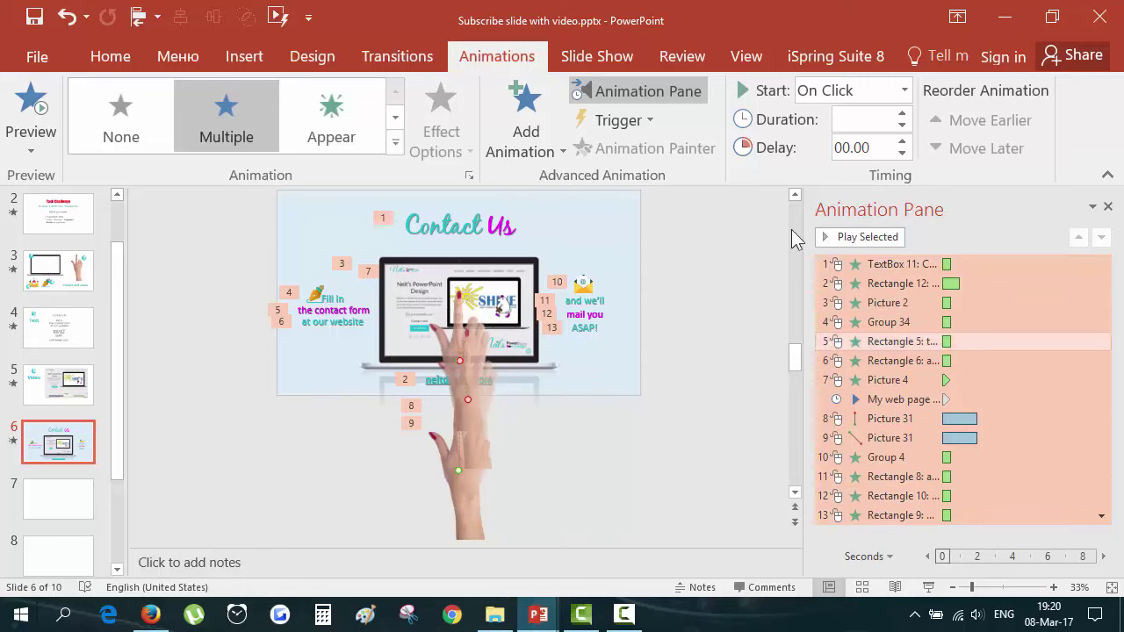
pyautogui.click(905, 90)
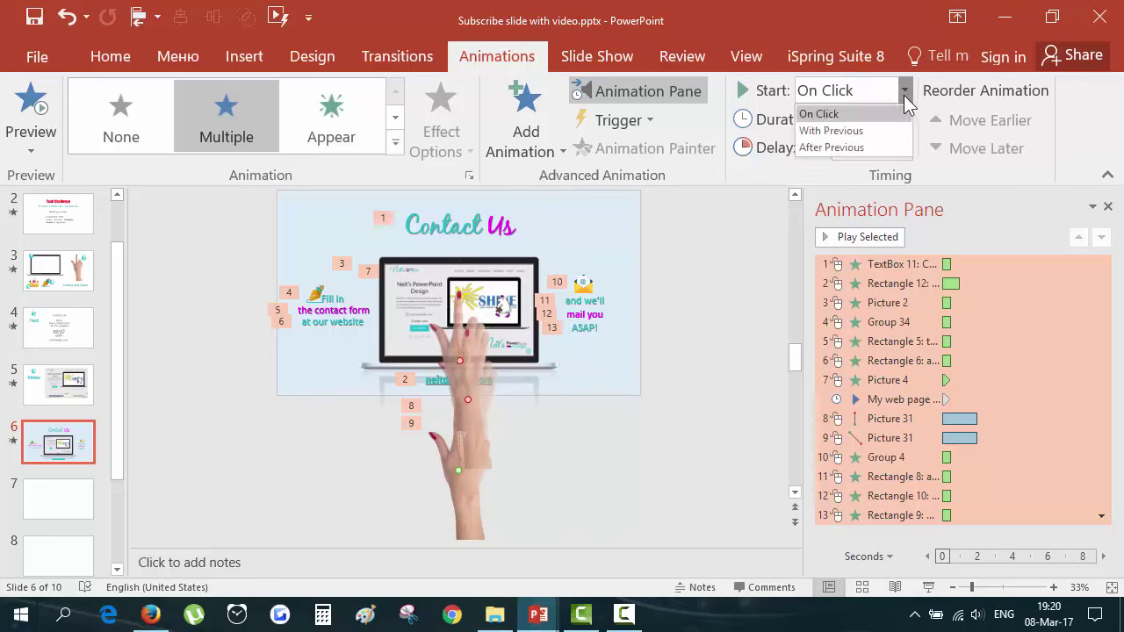
pyautogui.click(864, 130)
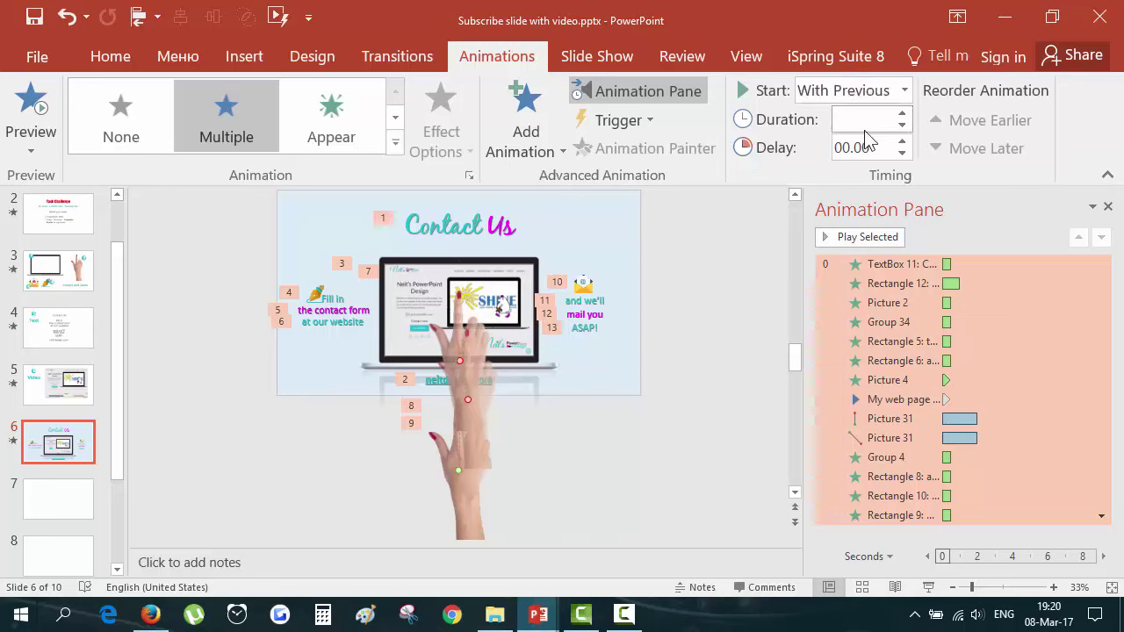
pyautogui.click(929, 283)
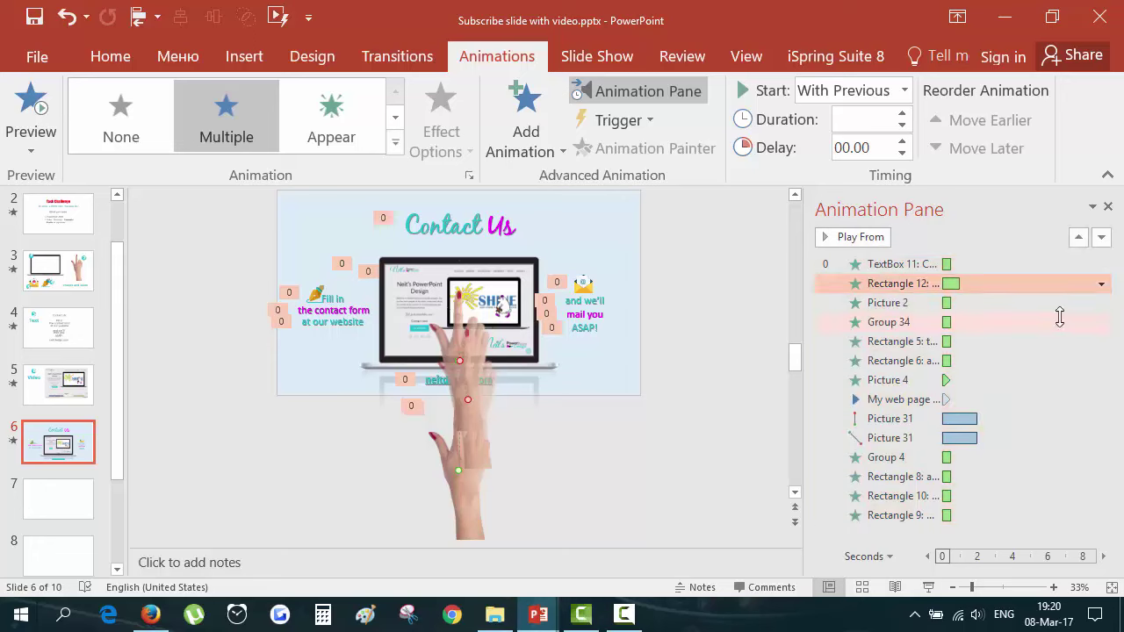
pyautogui.moveTo(951, 283); pyautogui.dragTo(959, 283)
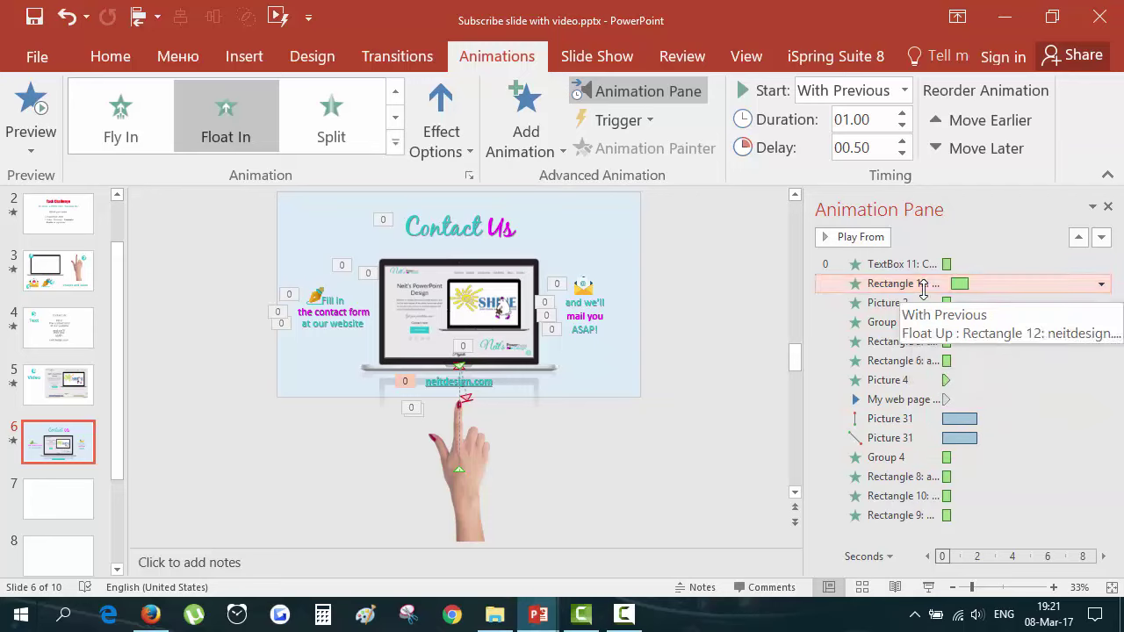
# Drag the timing bars so the logo appears at 3.6 s and the video plays at 3.7 s
pyautogui.click(914, 402)
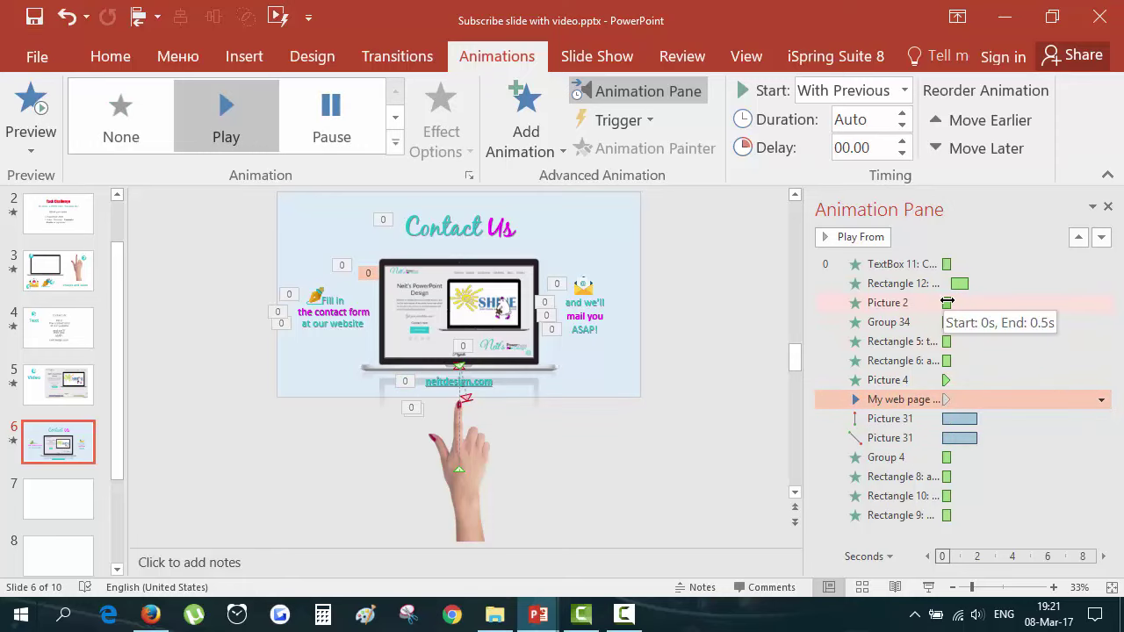
pyautogui.moveTo(947, 302); pyautogui.dragTo(1010, 380)
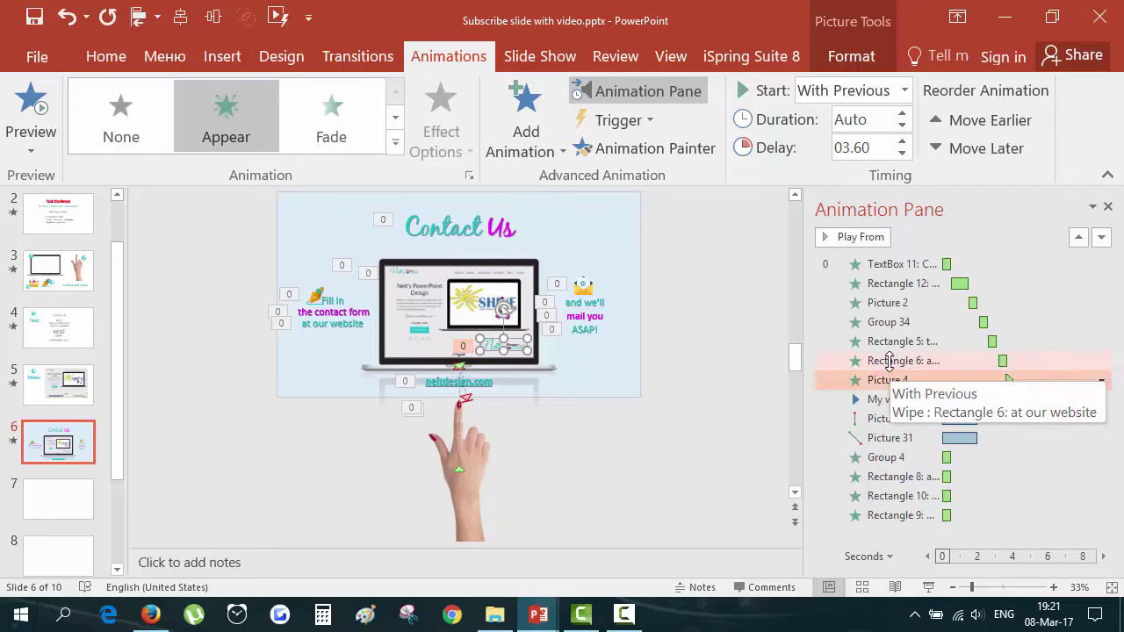
pyautogui.click(890, 361)
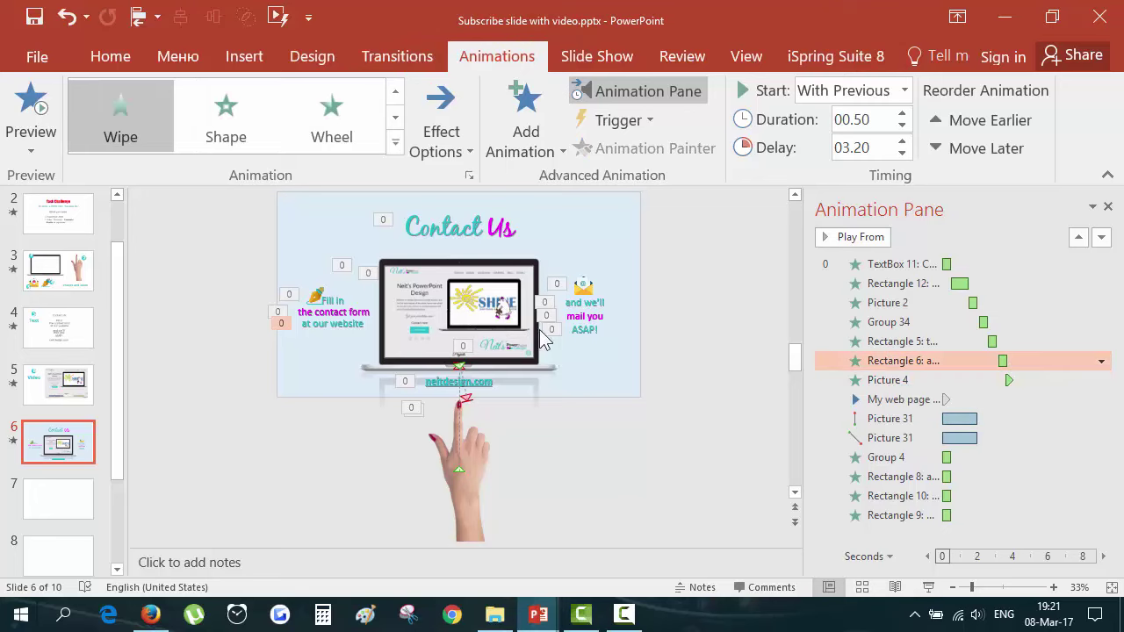
pyautogui.click(448, 322)
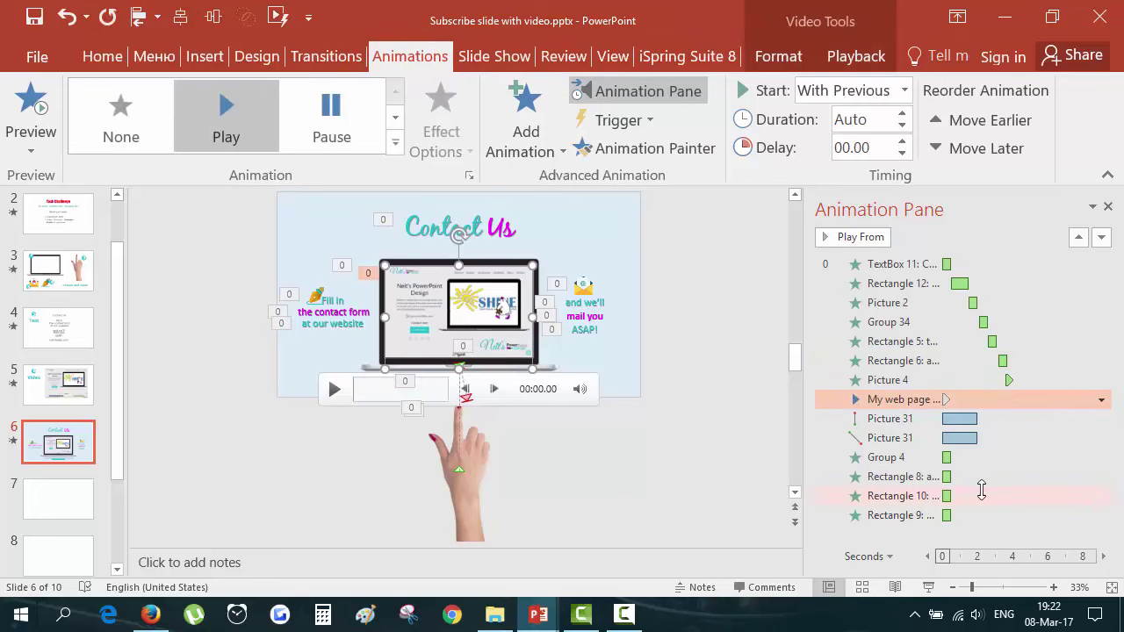
pyautogui.click(1015, 399)
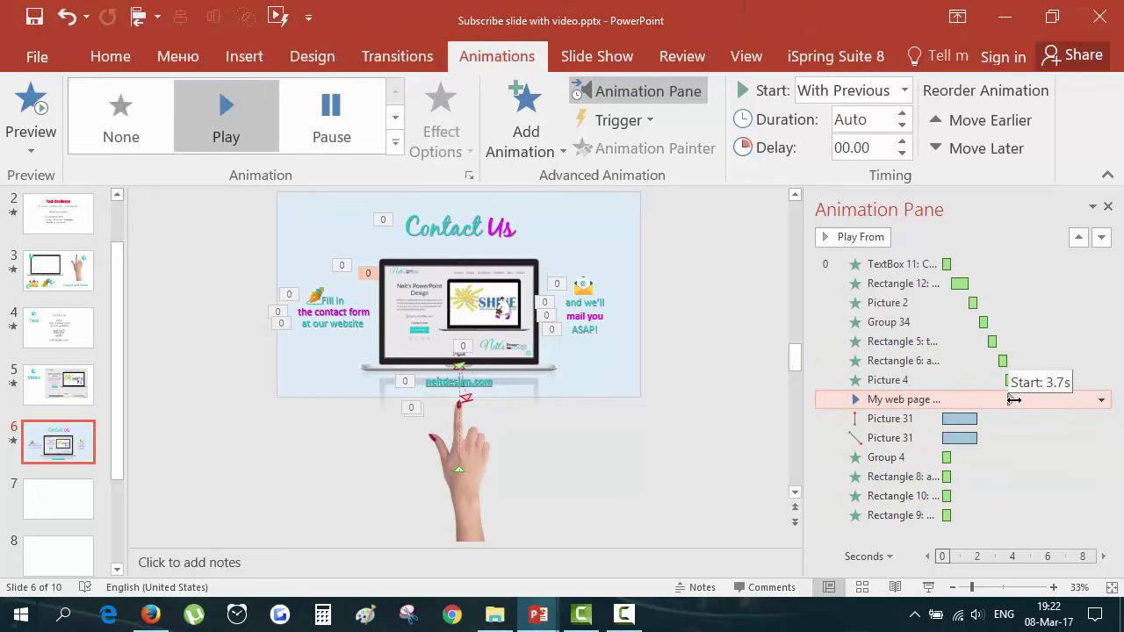
pyautogui.click(973, 361)
pyautogui.click(1010, 400)
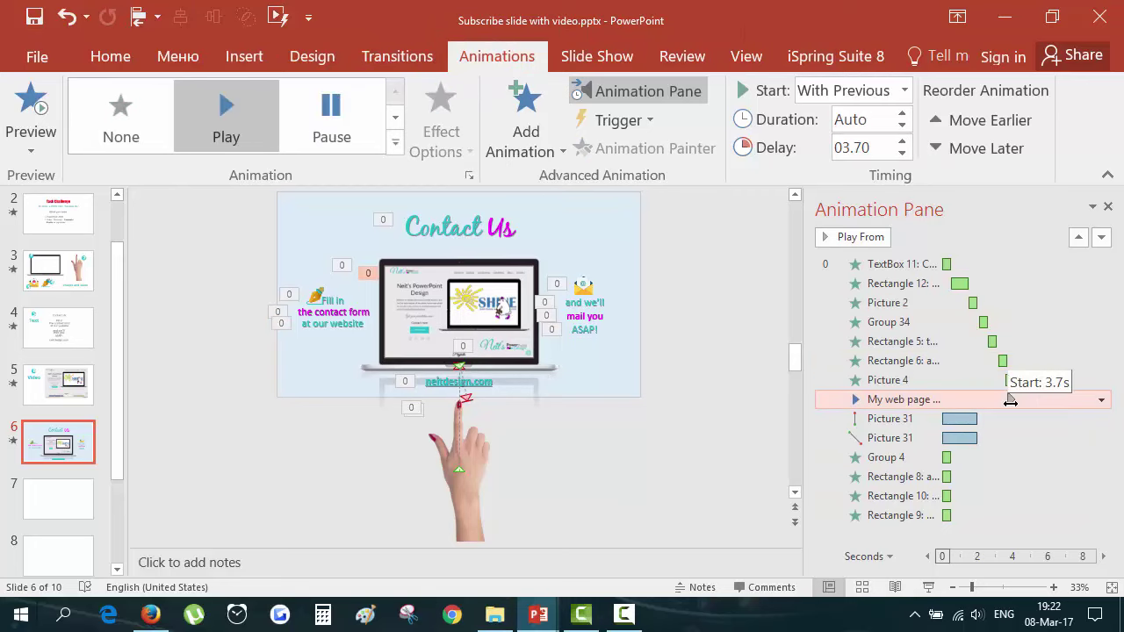
pyautogui.click(886, 419)
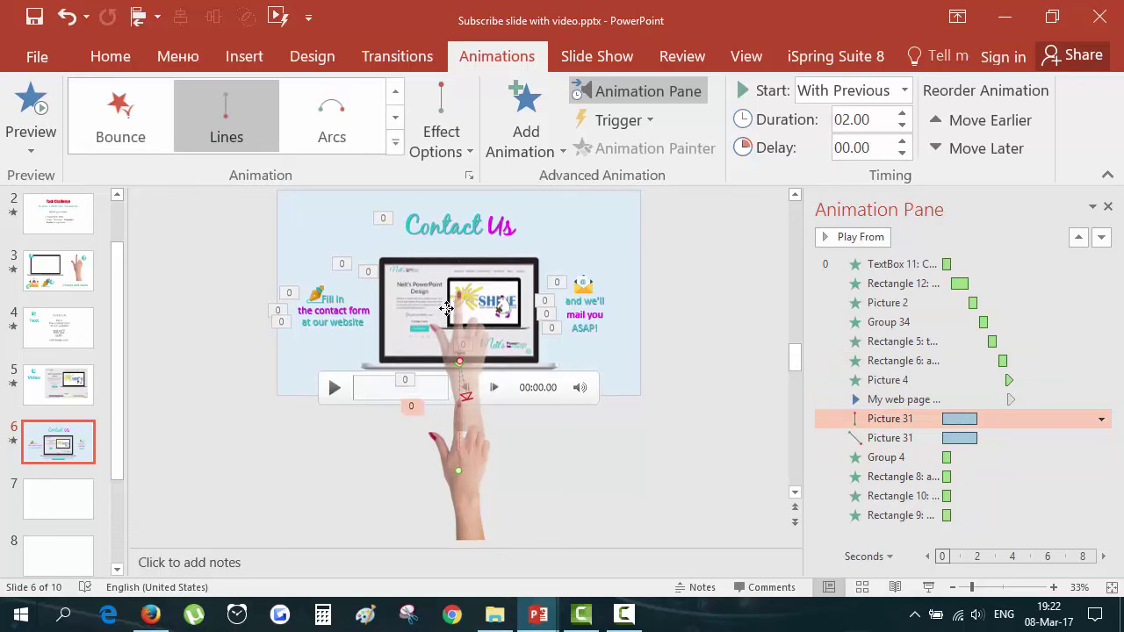
pyautogui.click(478, 357)
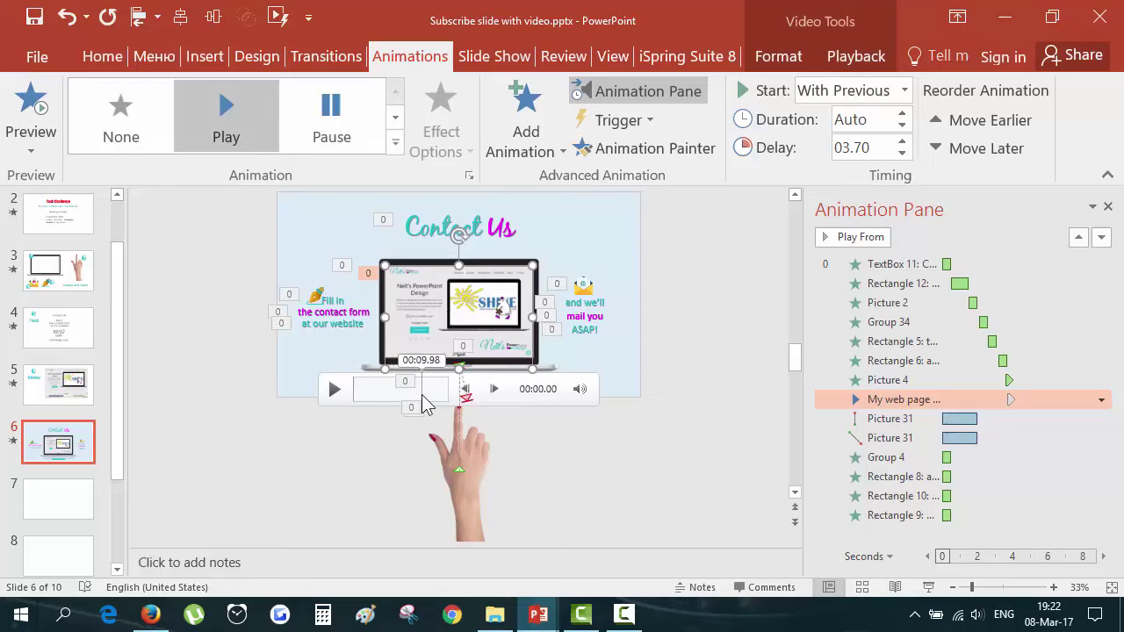
pyautogui.click(423, 402)
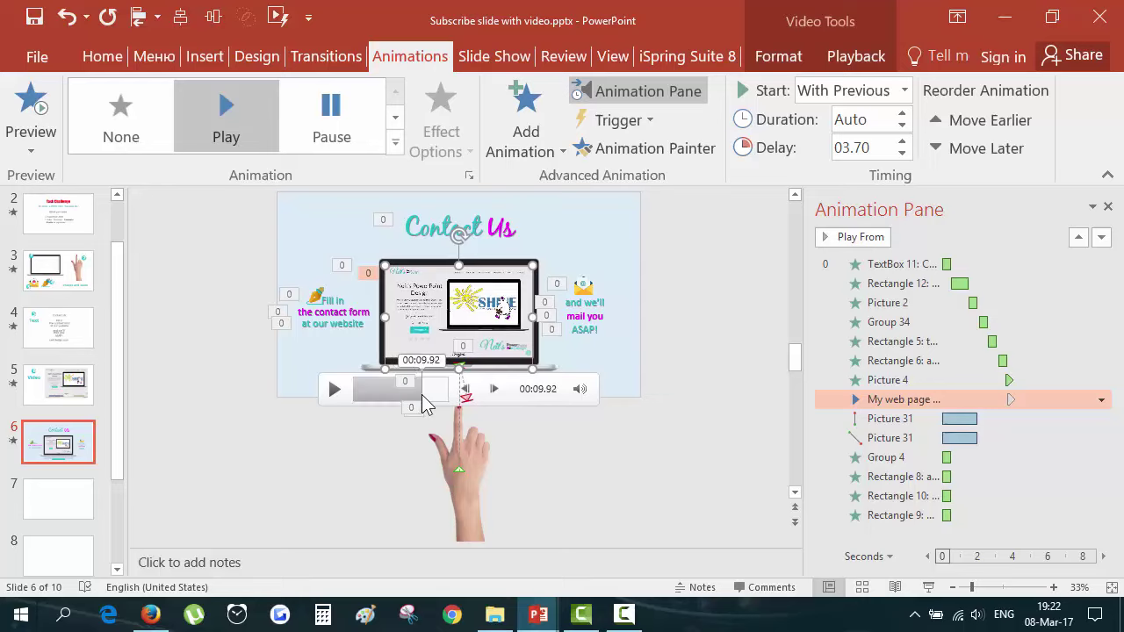
pyautogui.click(431, 403)
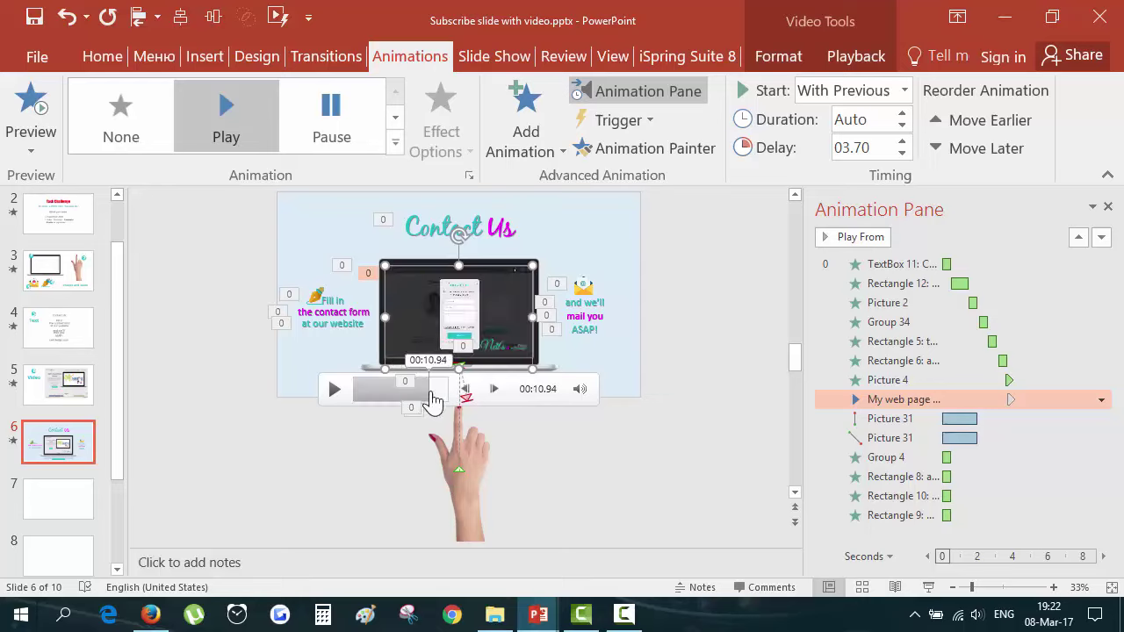
pyautogui.click(430, 402)
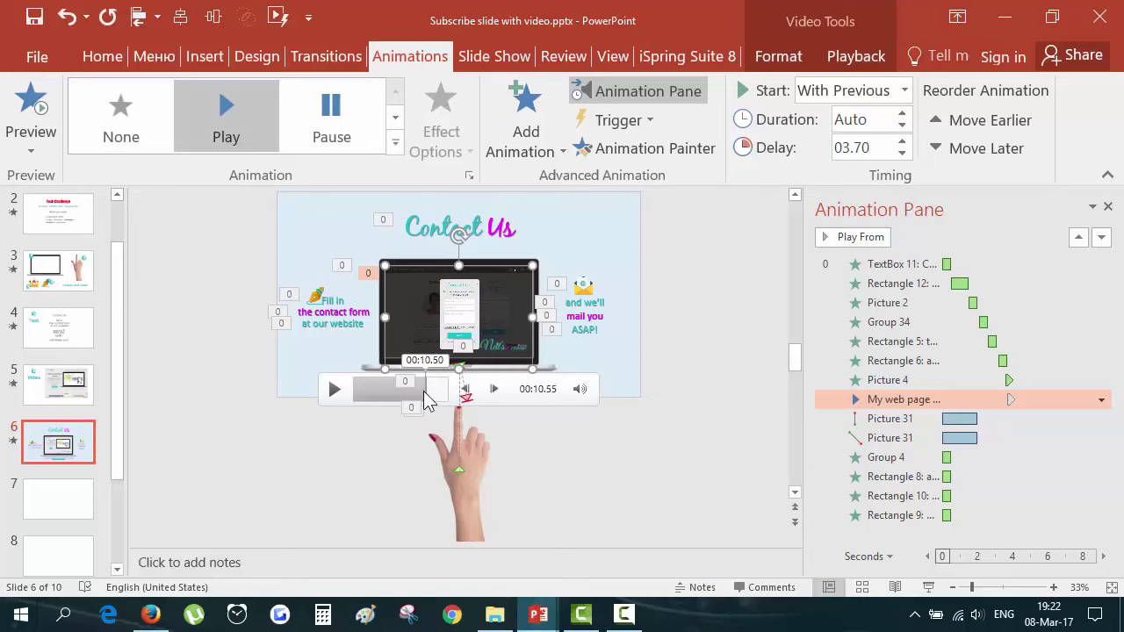
pyautogui.click(425, 397)
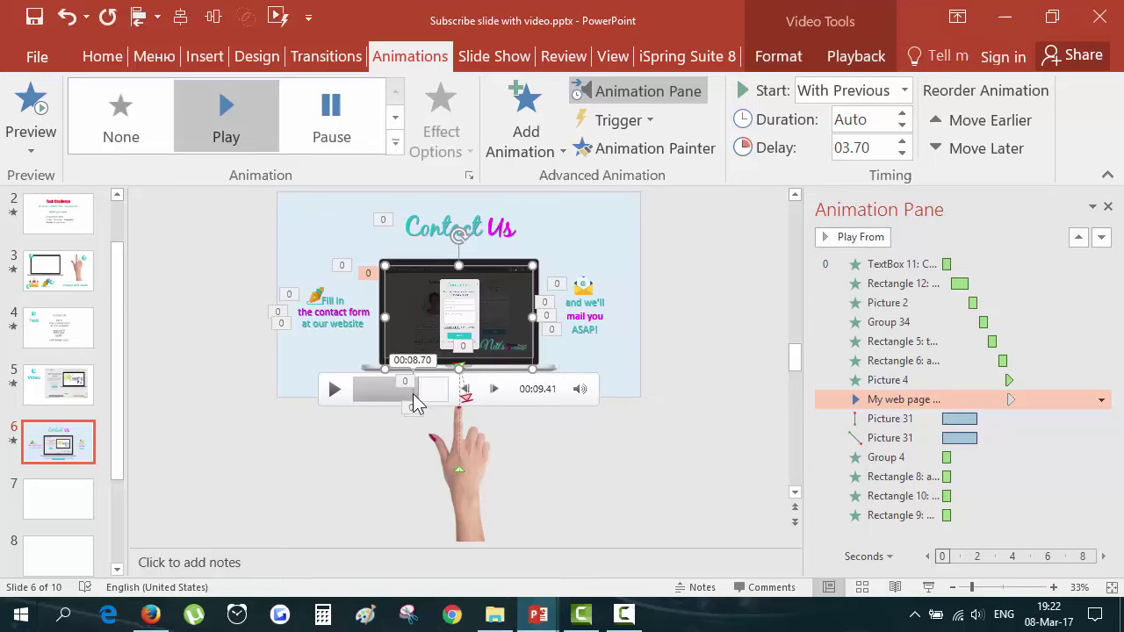
pyautogui.click(415, 403)
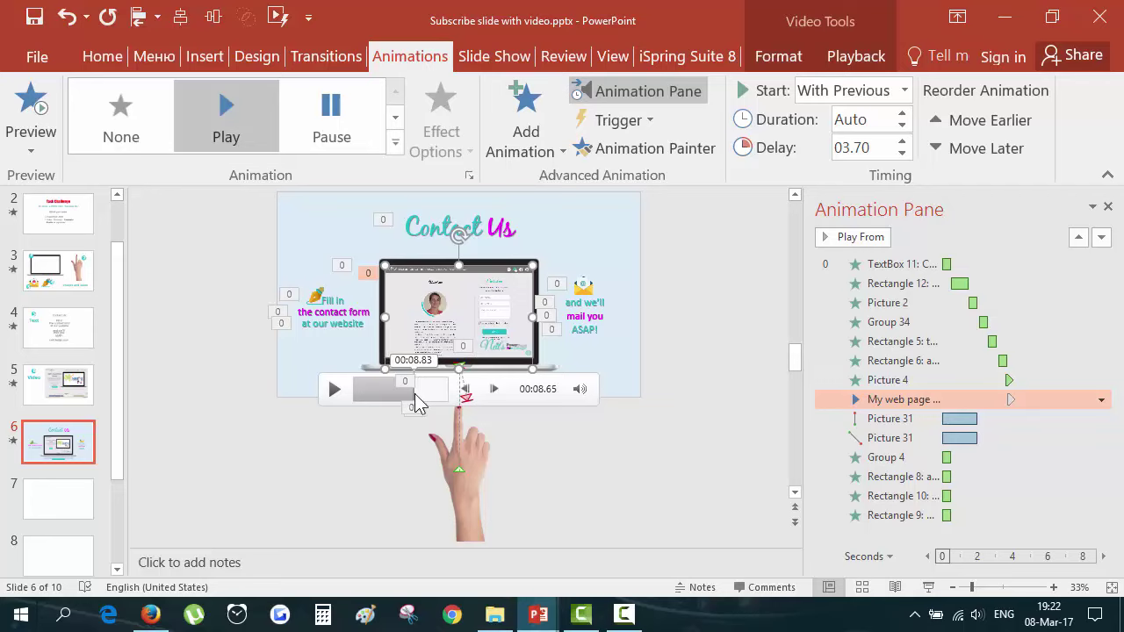
pyautogui.click(419, 403)
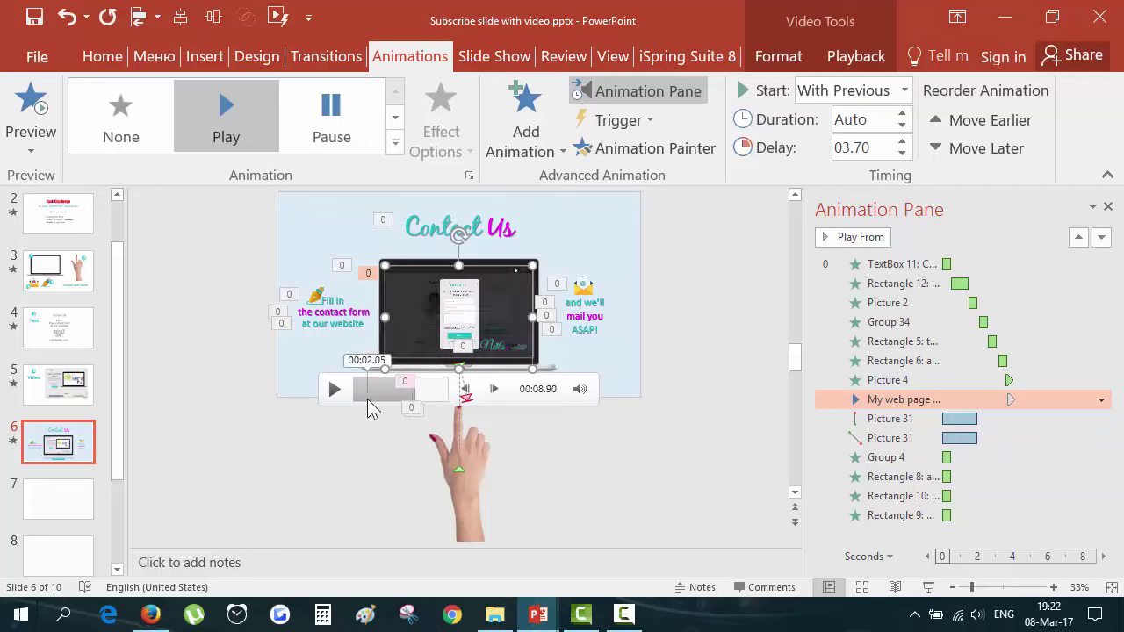
pyautogui.click(383, 395)
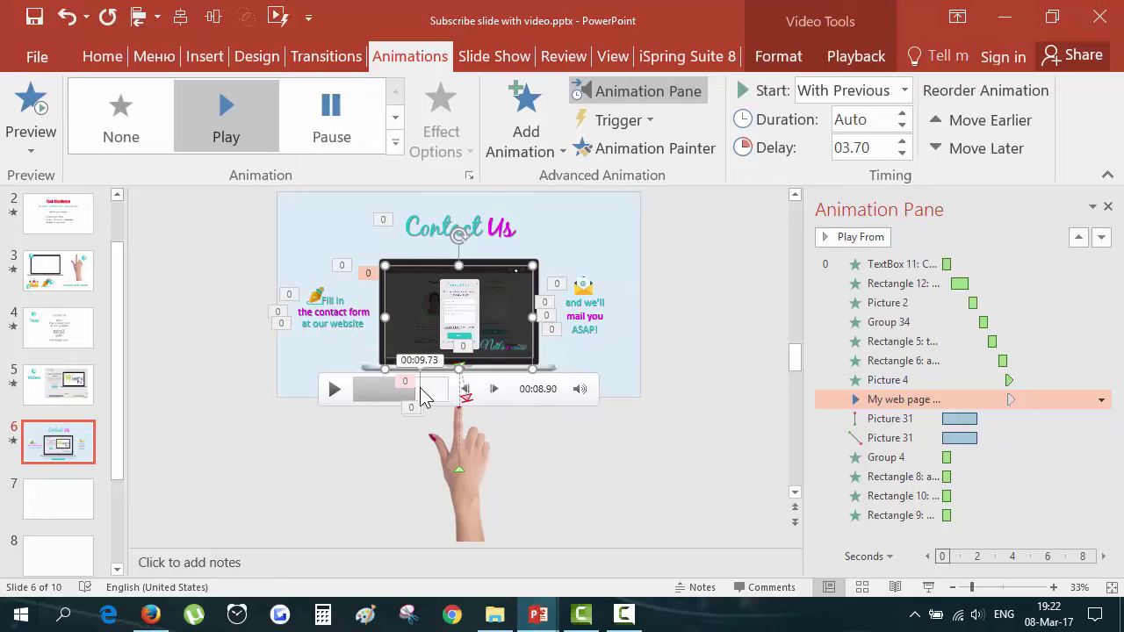
pyautogui.click(887, 419)
pyautogui.click(868, 148)
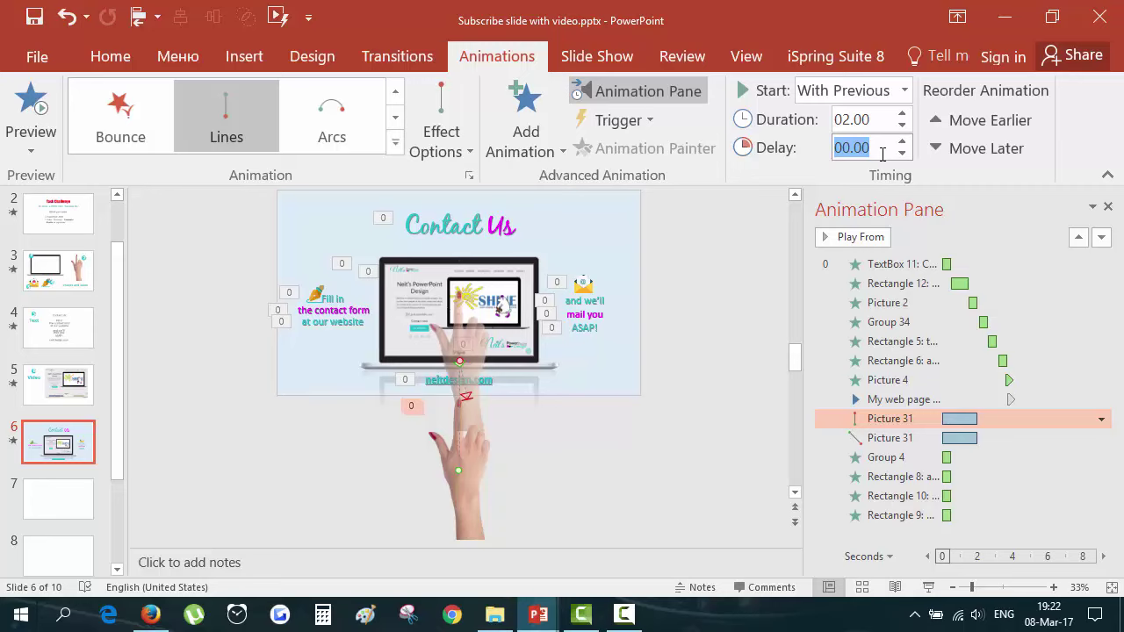
# Give the hand a 9-second delay and start its diagonal motion path With Previous, after the first
pyautogui.write('9')
pyautogui.press('Return')
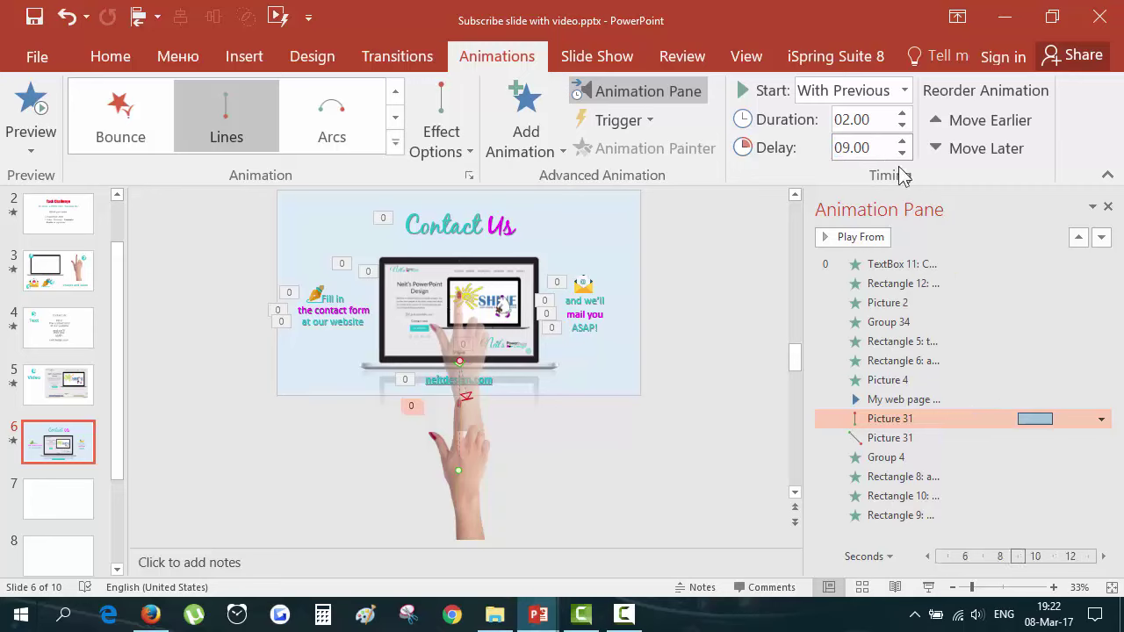
pyautogui.click(921, 438)
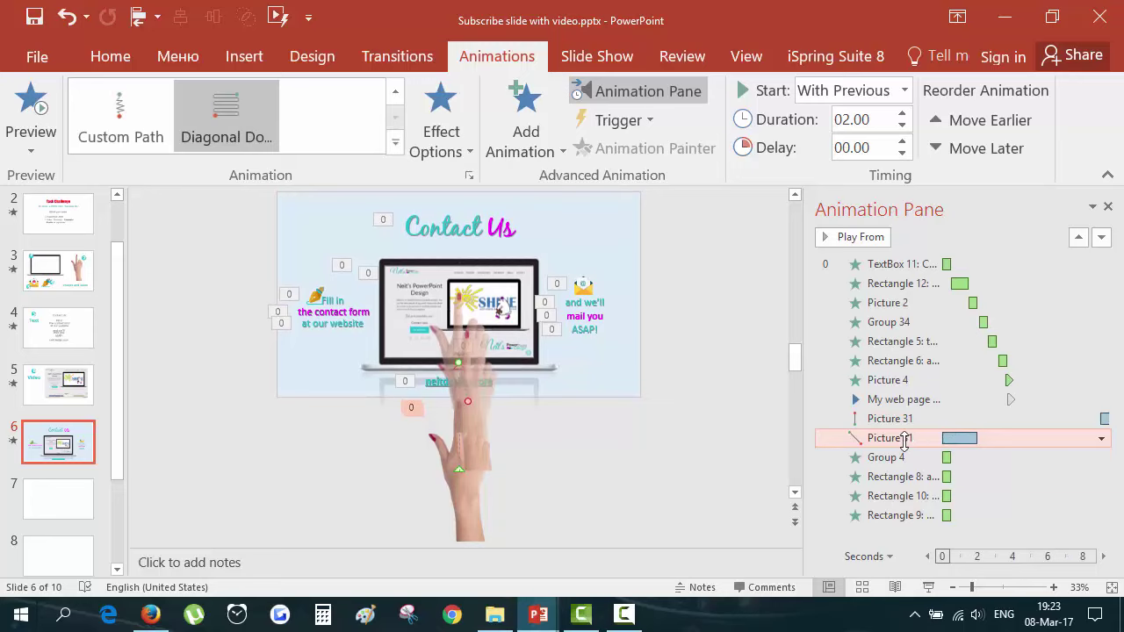
pyautogui.rightClick(905, 438)
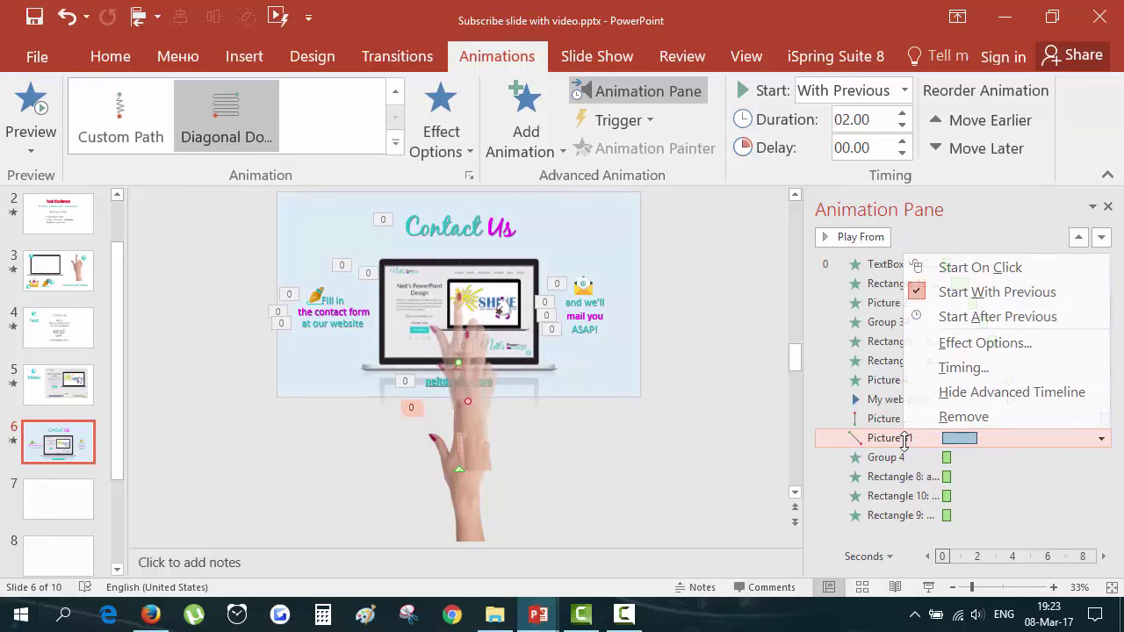
pyautogui.click(957, 292)
pyautogui.moveTo(1035, 437); pyautogui.dragTo(1069, 437)
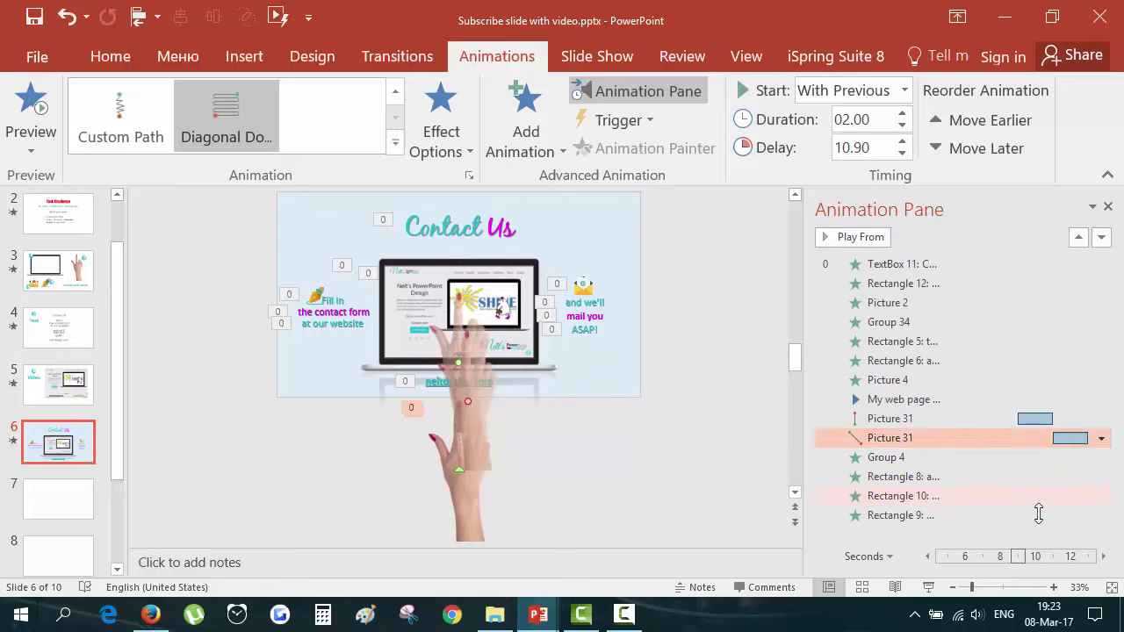
# Make the envelope group and right-hand text animations start With Previous at 11 seconds
pyautogui.click(914, 458)
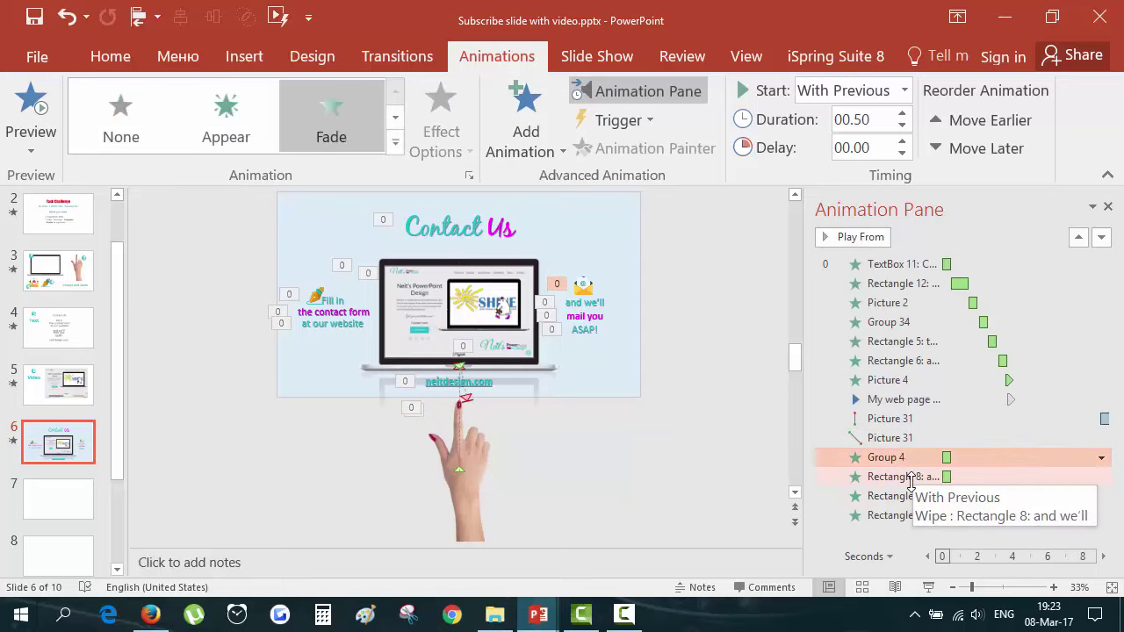
pyautogui.keyDown('shift'); pyautogui.click(910, 481); pyautogui.keyUp('shift')
pyautogui.keyDown('shift'); pyautogui.click(916, 516); pyautogui.keyUp('shift')
pyautogui.rightClick(915, 516)
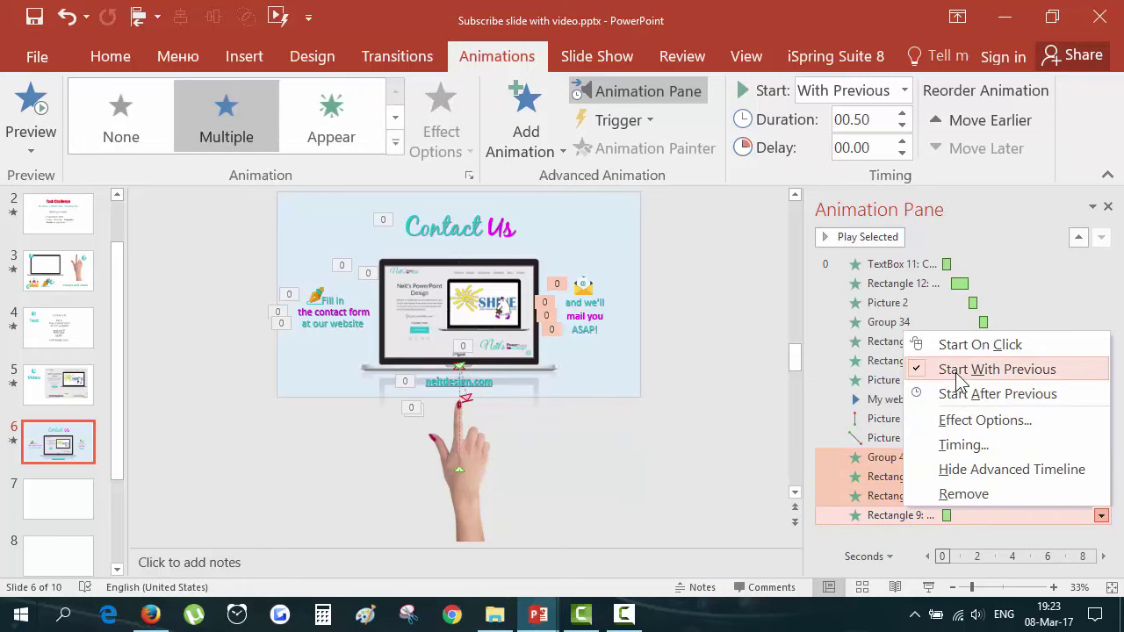
pyautogui.click(957, 373)
pyautogui.click(487, 456)
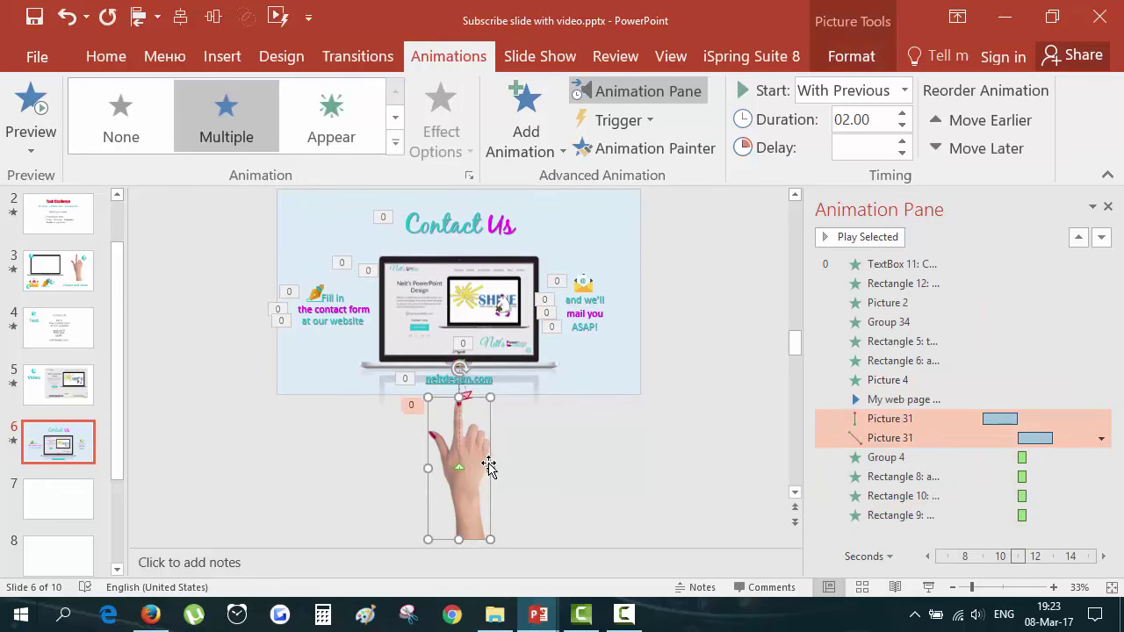
# Add a Fade exit to the hand picture and place it below its motion paths
pyautogui.click(534, 152)
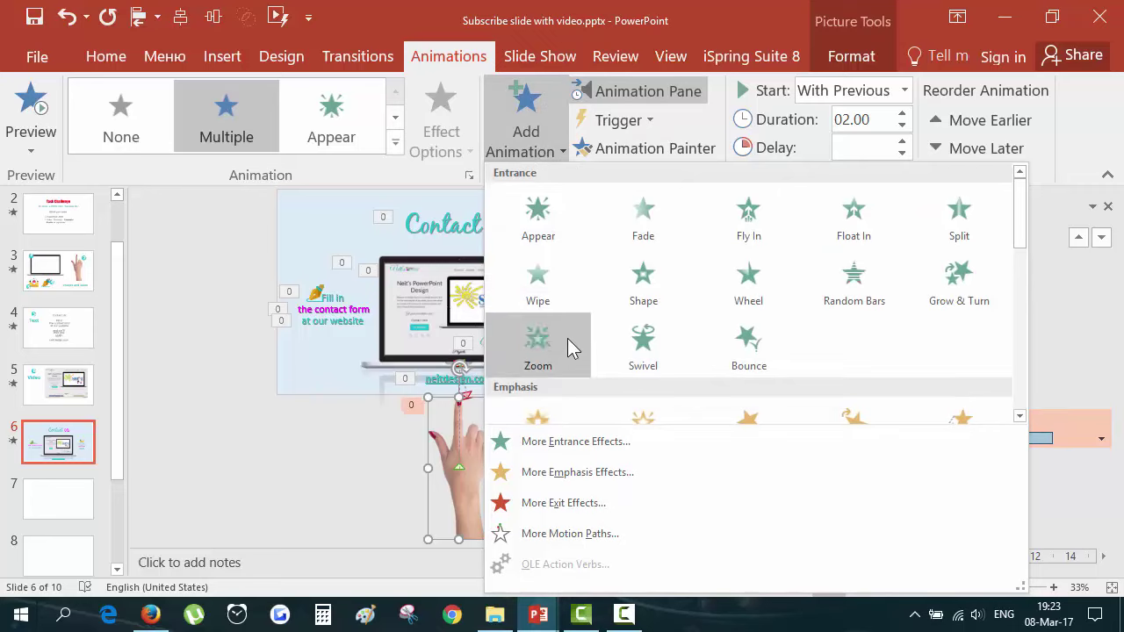
pyautogui.scroll(-5, 571, 343)
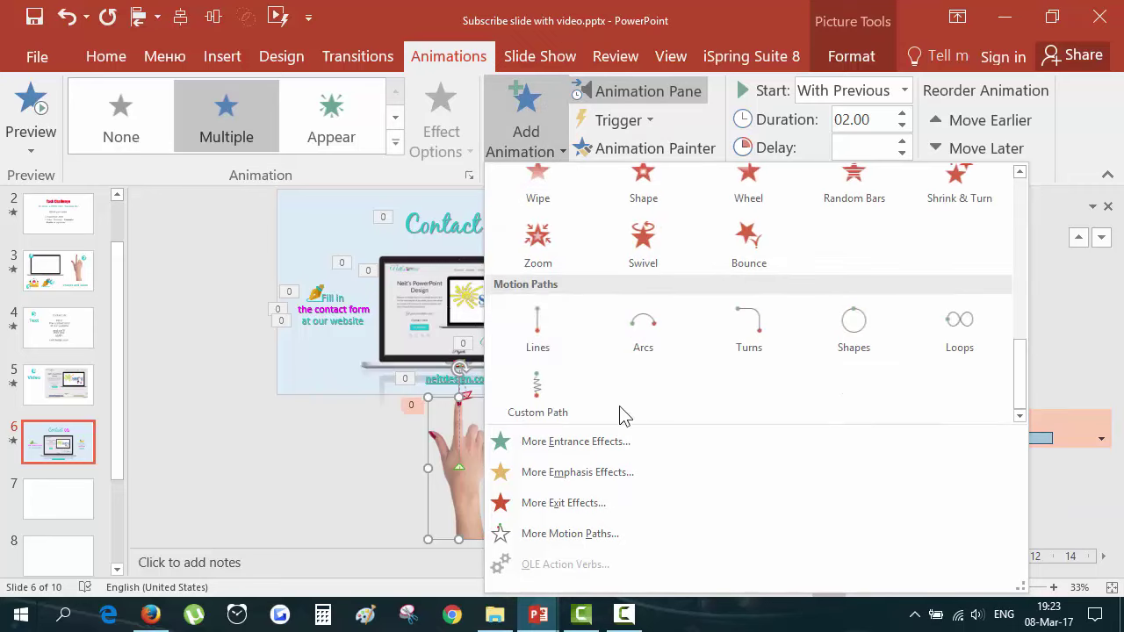
pyautogui.scroll(5, 606, 367)
pyautogui.scroll(-5, 546, 360)
pyautogui.scroll(2, 549, 355)
pyautogui.click(638, 329)
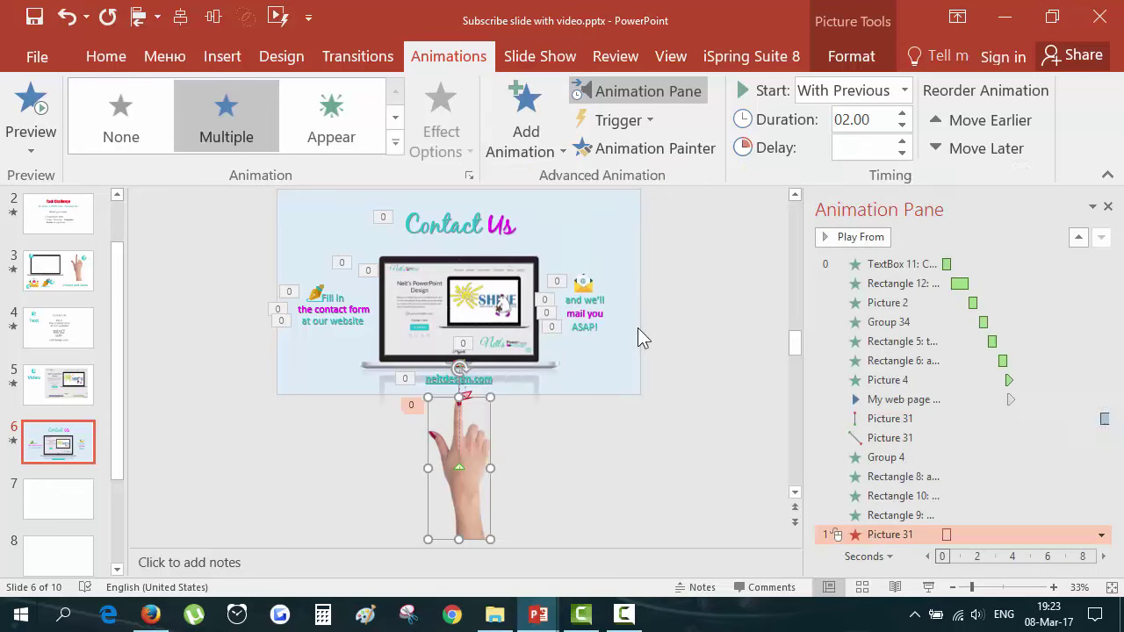
pyautogui.moveTo(921, 527); pyautogui.dragTo(927, 458)
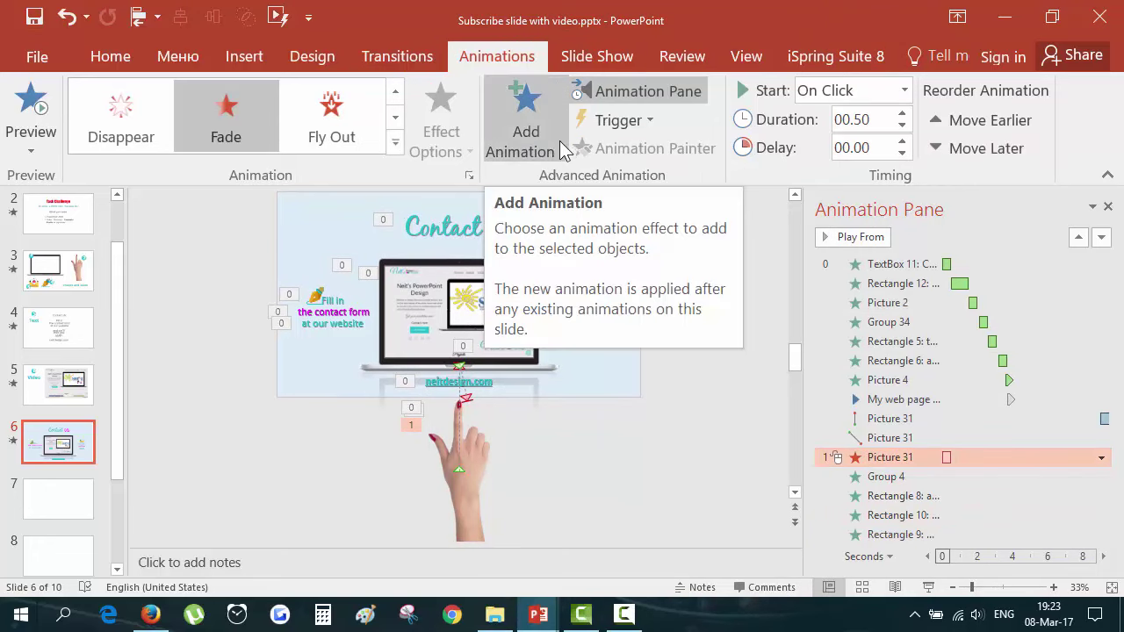
# Start the hand's fade With Previous at a delay of about 13.1 seconds
pyautogui.click(905, 90)
pyautogui.click(830, 128)
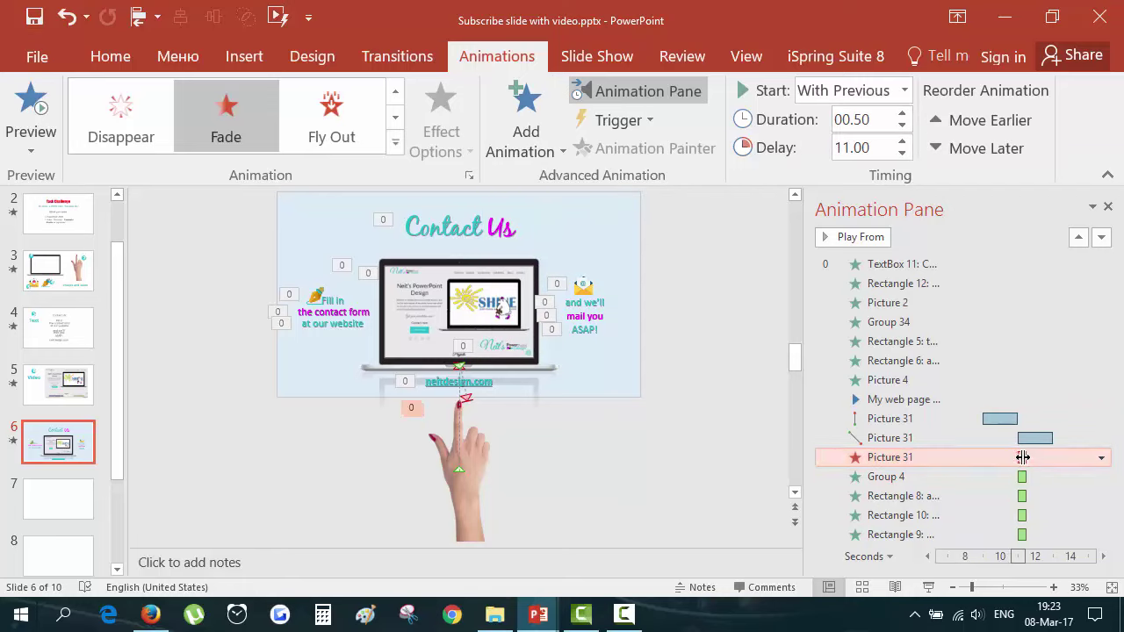
pyautogui.moveTo(1023, 458); pyautogui.dragTo(1060, 459)
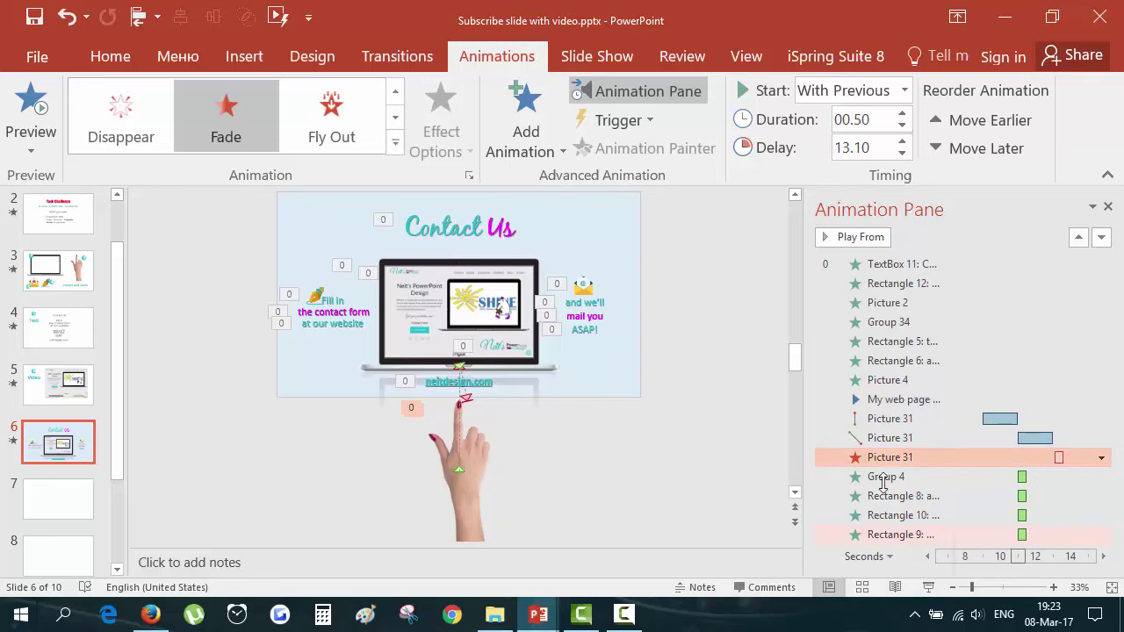
# Review the start timing of each animation, from the title through Rectangle 8
pyautogui.click(865, 94)
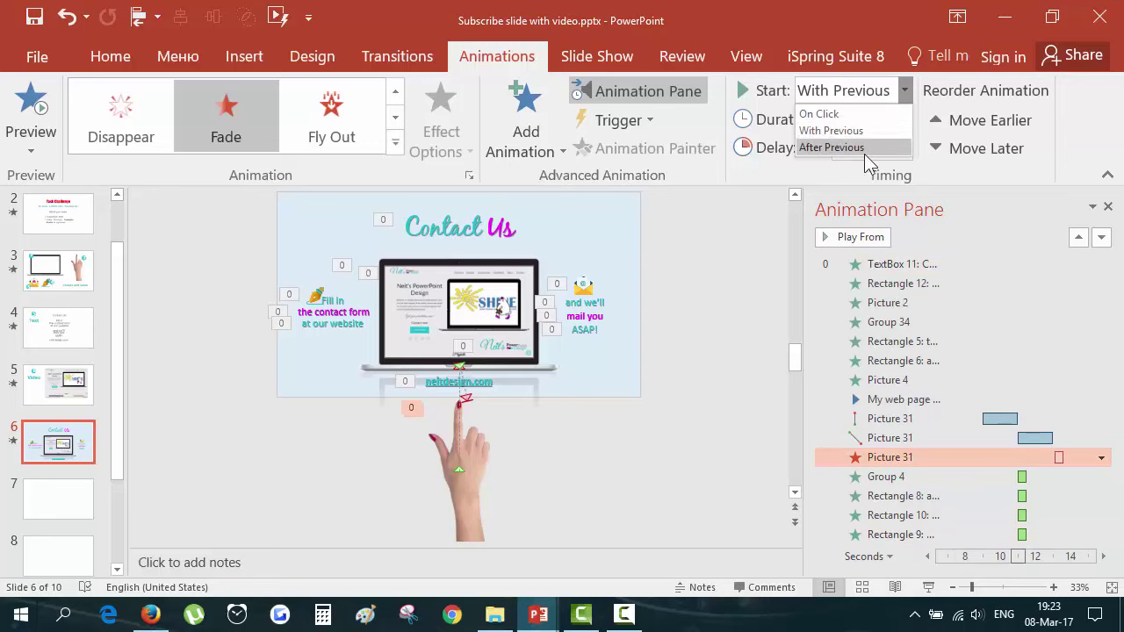
pyautogui.click(729, 344)
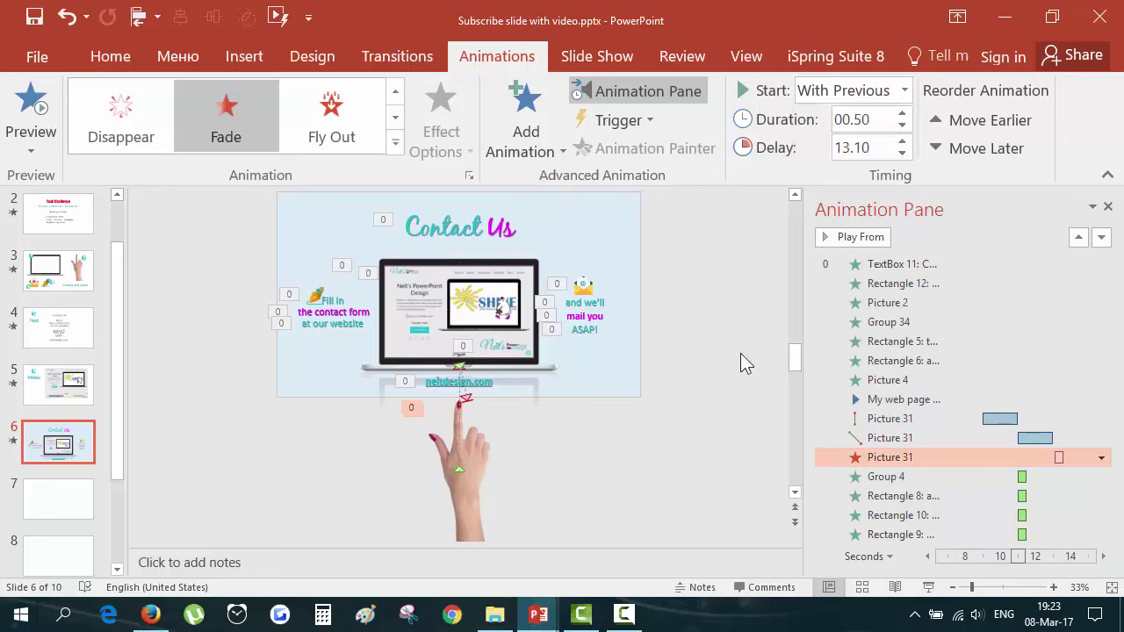
pyautogui.click(864, 266)
pyautogui.click(887, 284)
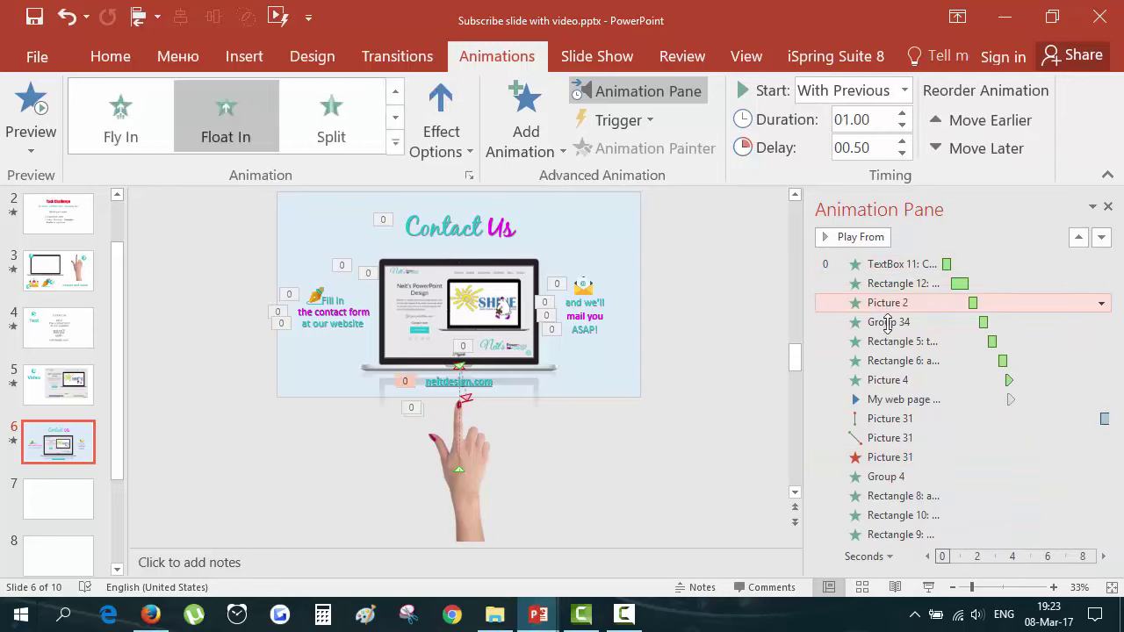
pyautogui.click(887, 303)
pyautogui.click(887, 322)
pyautogui.click(887, 341)
pyautogui.click(889, 360)
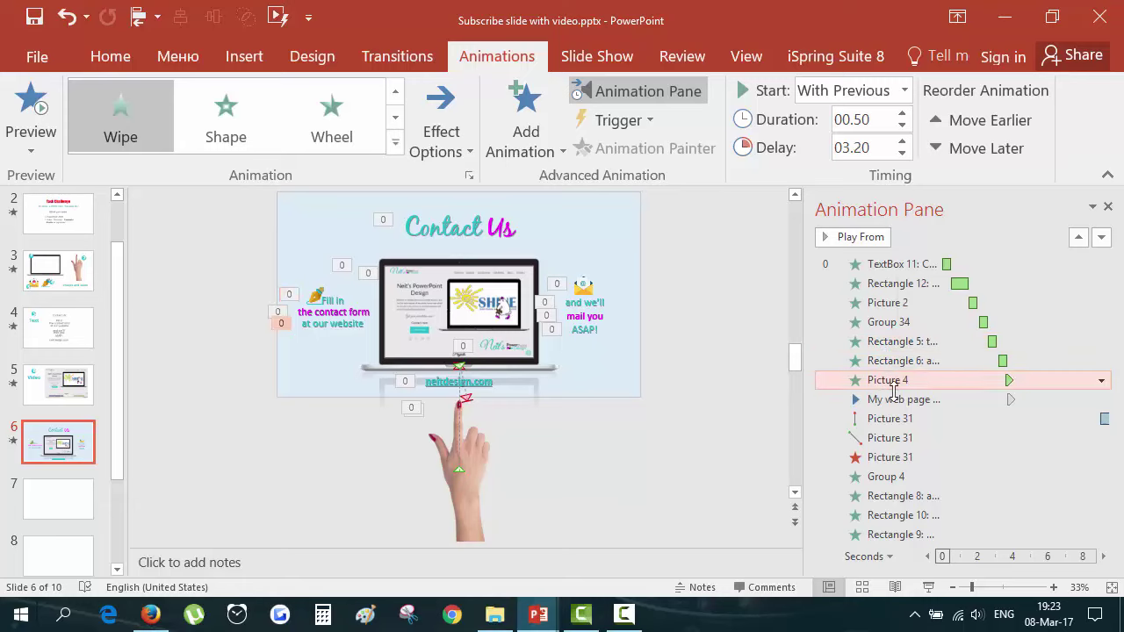
pyautogui.click(892, 381)
pyautogui.click(896, 400)
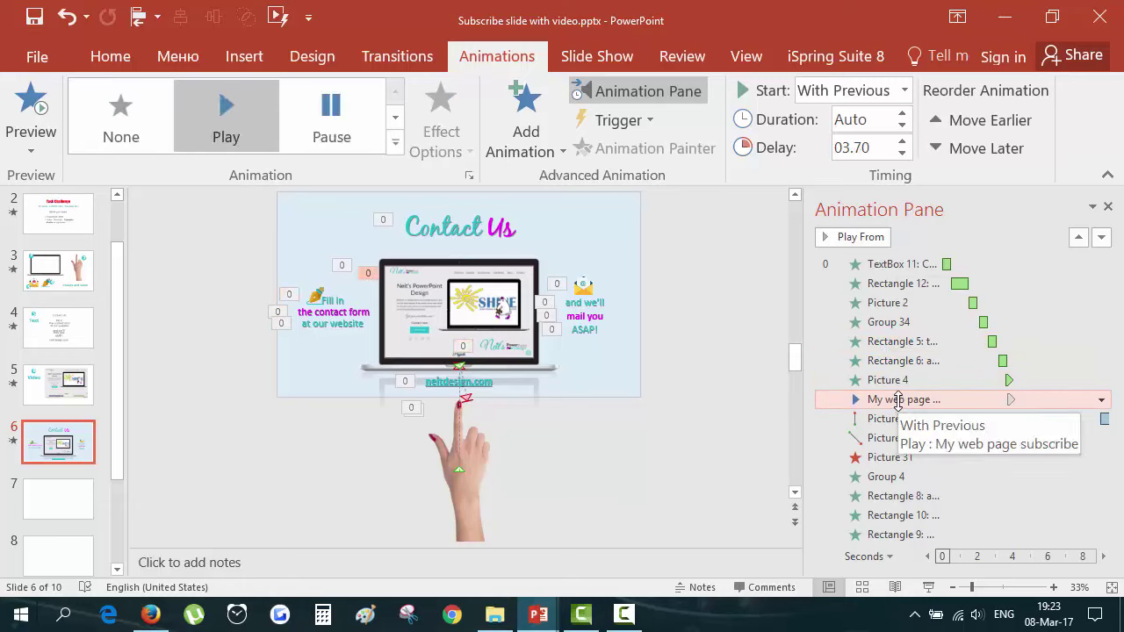
pyautogui.click(917, 420)
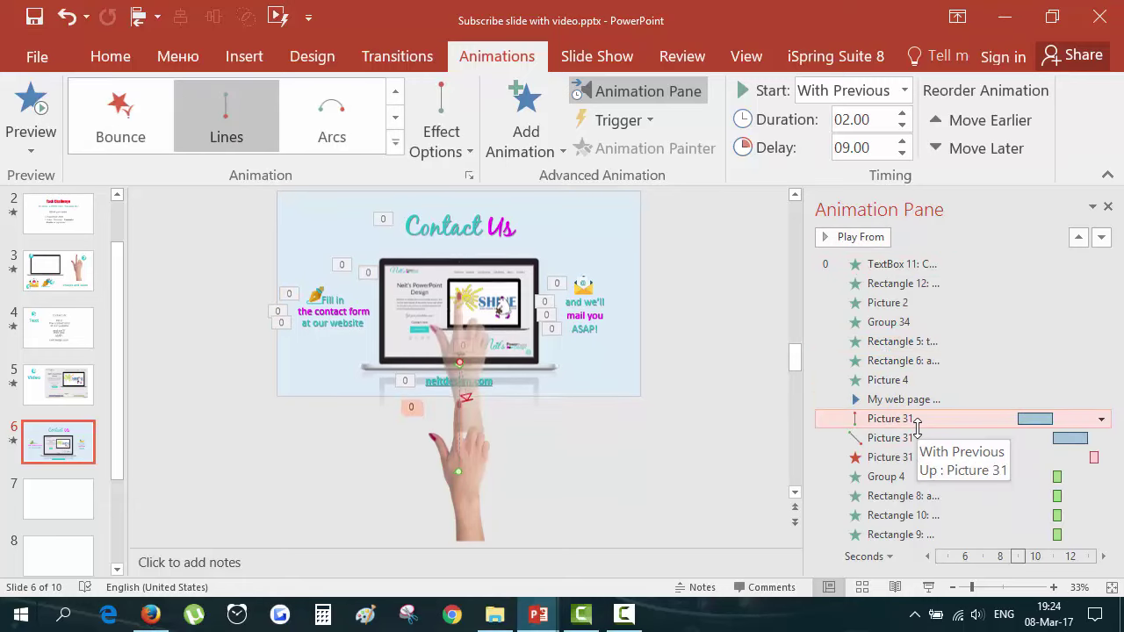
pyautogui.click(905, 437)
pyautogui.click(896, 458)
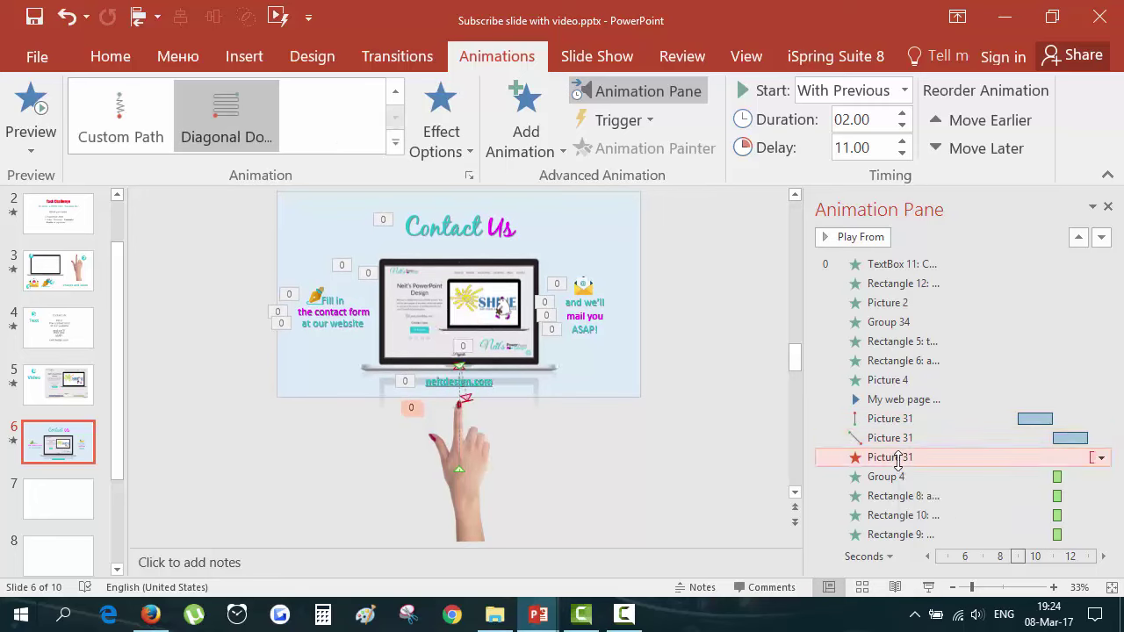
pyautogui.click(889, 477)
pyautogui.click(891, 496)
pyautogui.click(881, 399)
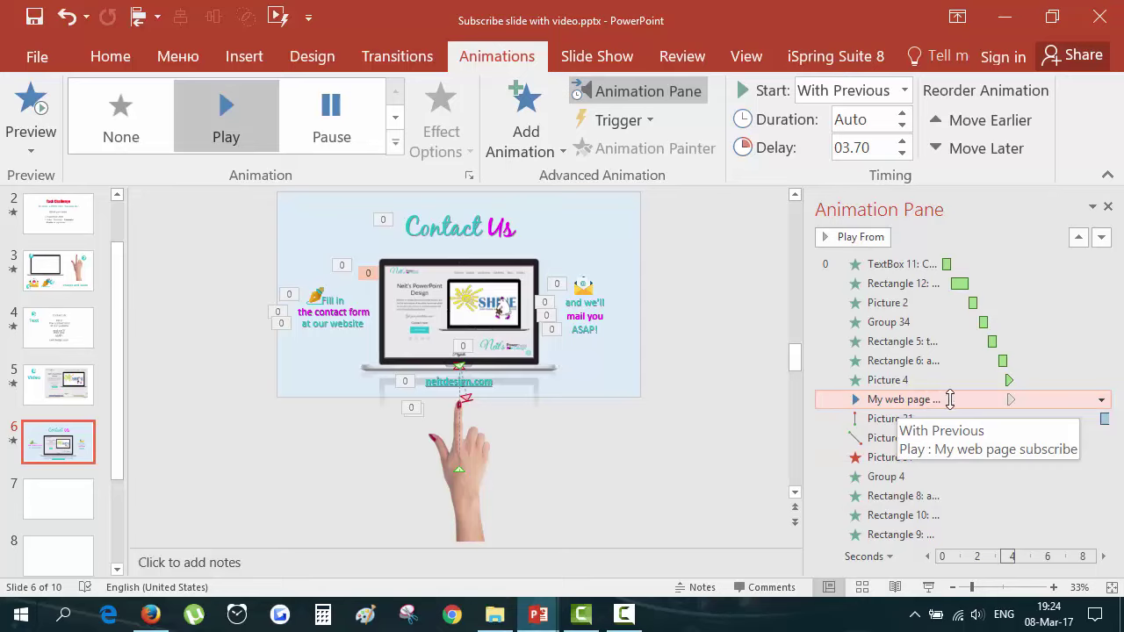
# Set the video's play delay to 3.60 seconds
pyautogui.moveTo(401, 332)
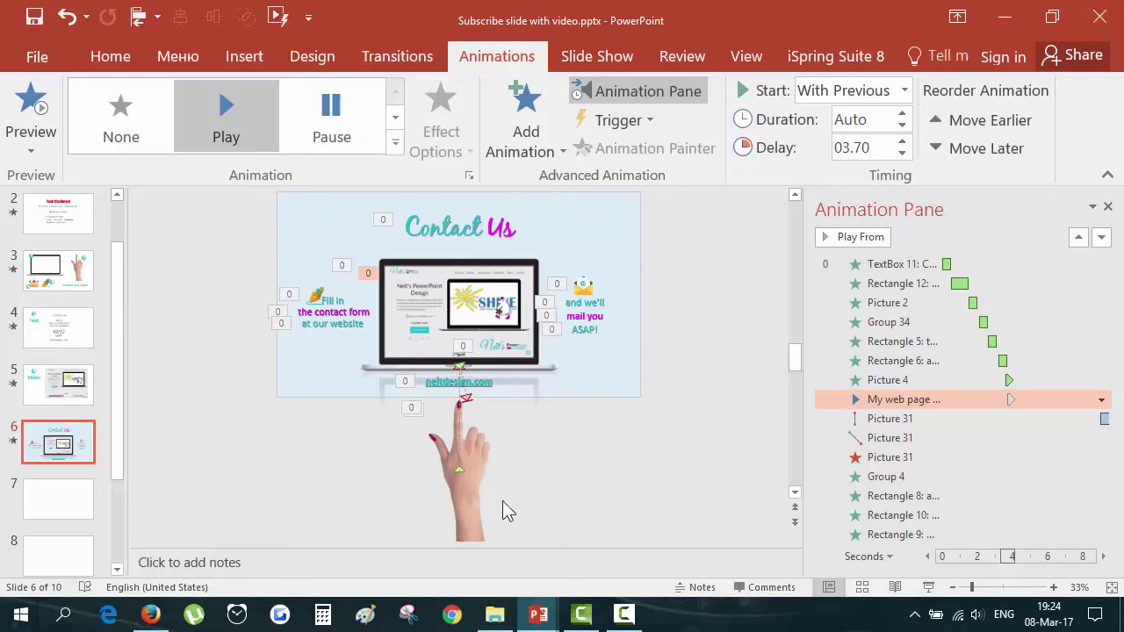
pyautogui.moveTo(430, 347)
pyautogui.click(825, 95)
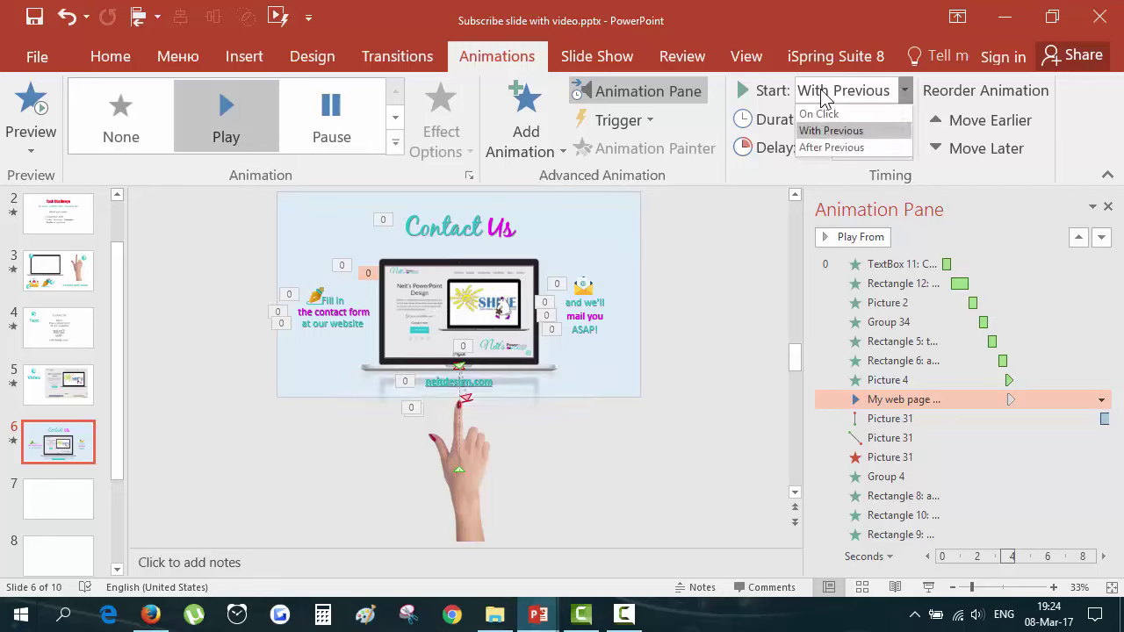
pyautogui.click(857, 134)
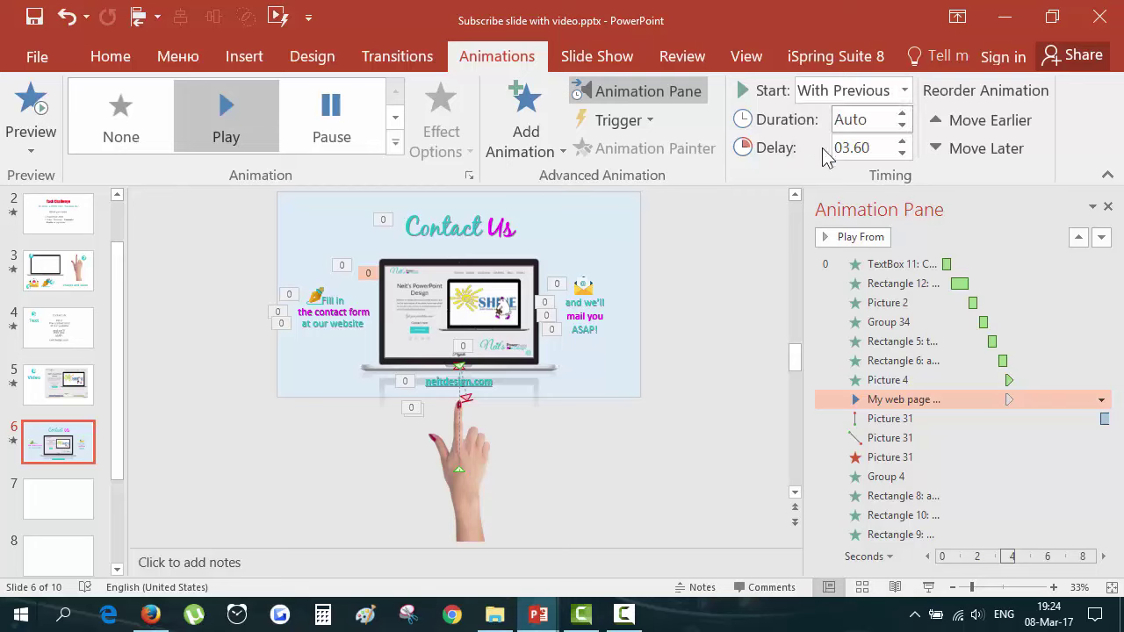
# Select the Group 4, Rectangle 8, Rectangle 10 and Rectangle 9 animations together
pyautogui.click(773, 411)
pyautogui.click(877, 419)
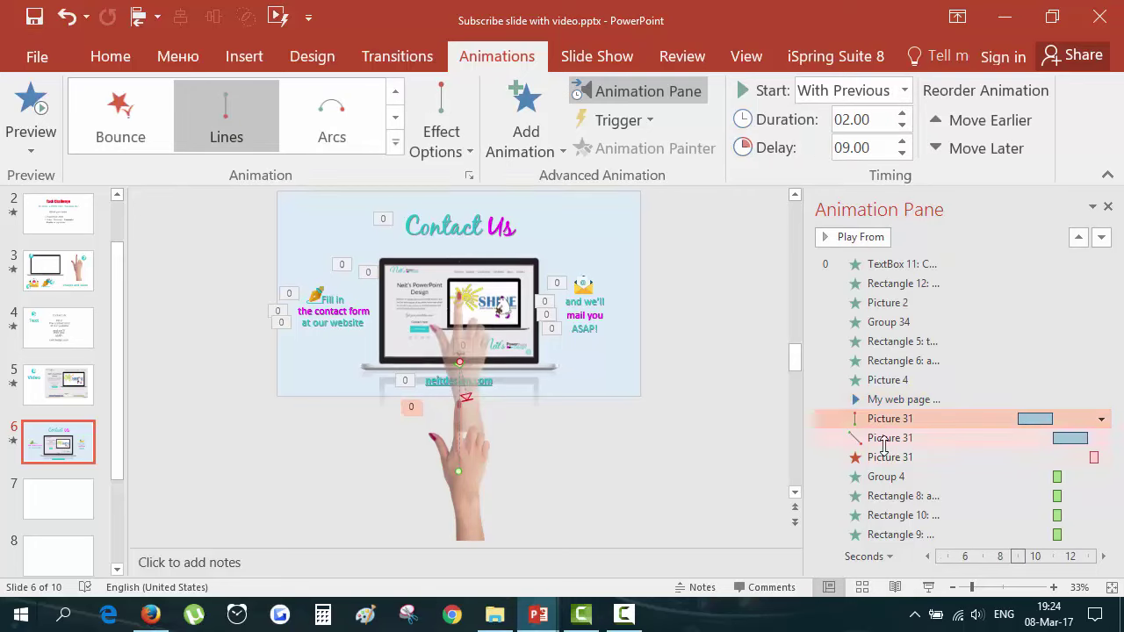
pyautogui.click(885, 437)
pyautogui.click(887, 457)
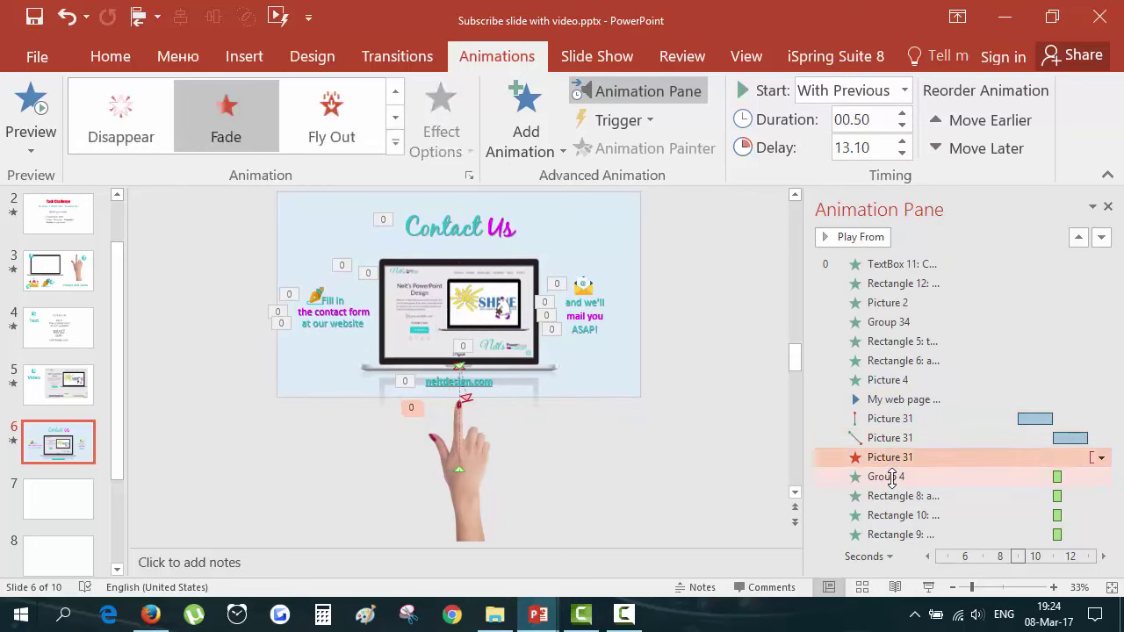
pyautogui.click(887, 476)
pyautogui.click(940, 497)
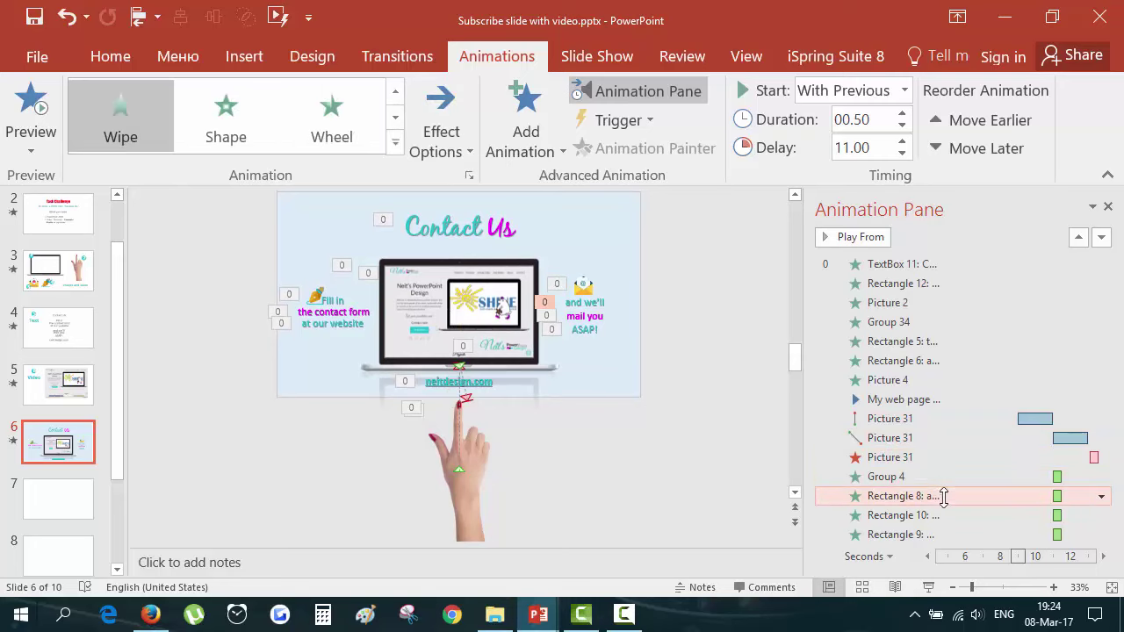
pyautogui.keyDown('ctrl'); pyautogui.click(934, 481); pyautogui.keyUp('ctrl')
pyautogui.keyDown('ctrl'); pyautogui.click(933, 515); pyautogui.keyUp('ctrl')
pyautogui.keyDown('ctrl'); pyautogui.click(922, 534); pyautogui.keyUp('ctrl')
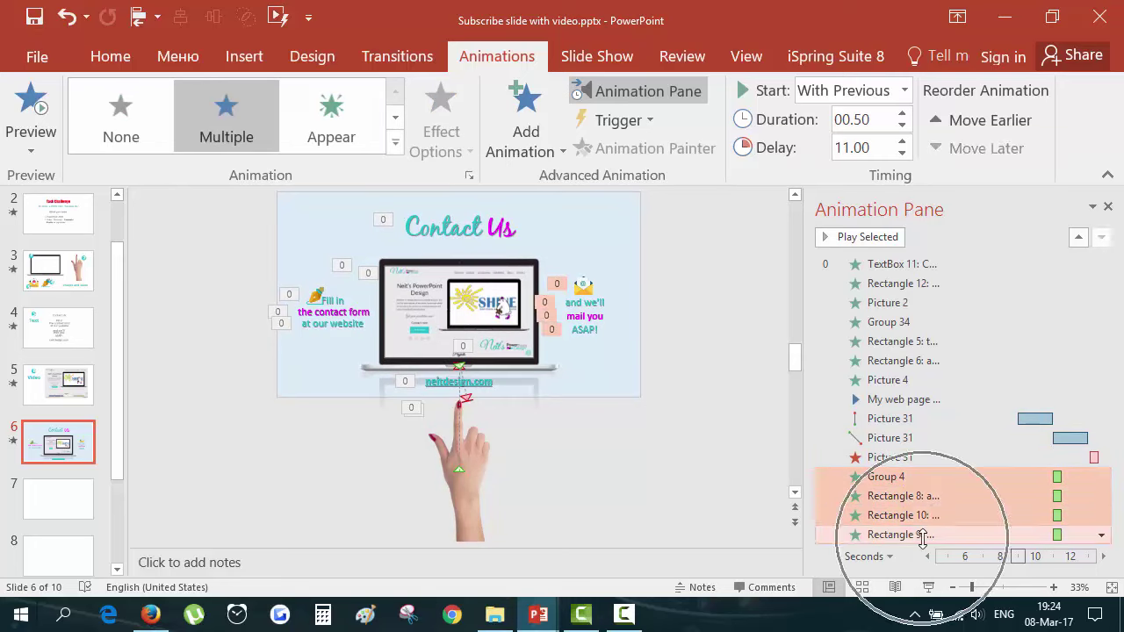
# Start the envelope and text animations With Previous, staggered later around 13–16.5 seconds
pyautogui.rightClick(923, 477)
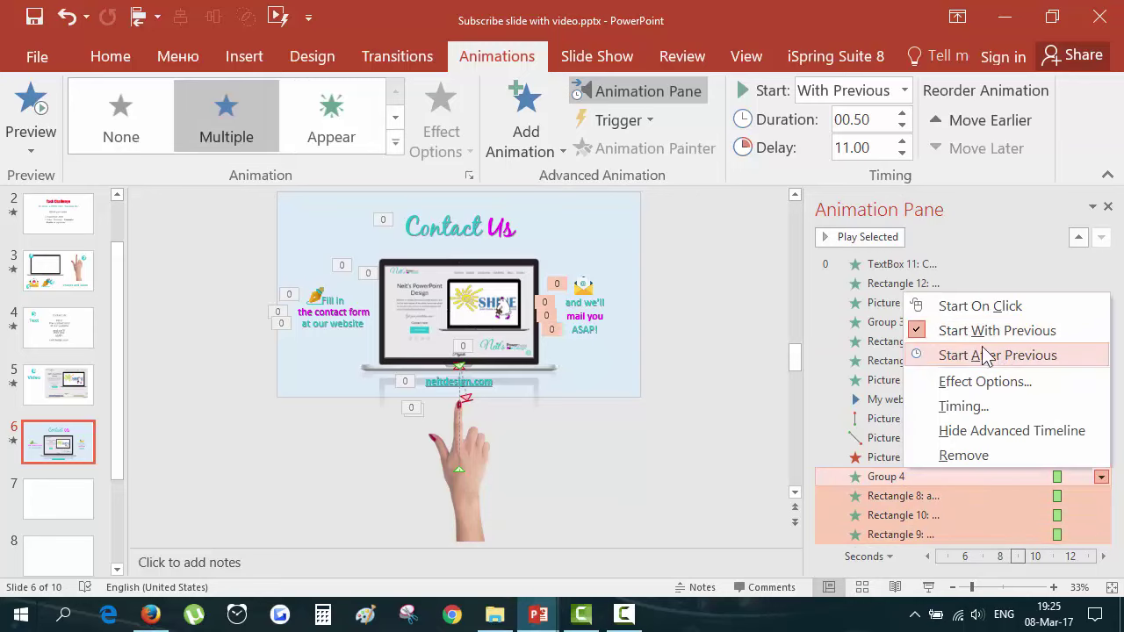
pyautogui.click(982, 331)
pyautogui.moveTo(1094, 477); pyautogui.dragTo(1011, 533)
pyautogui.click(427, 329)
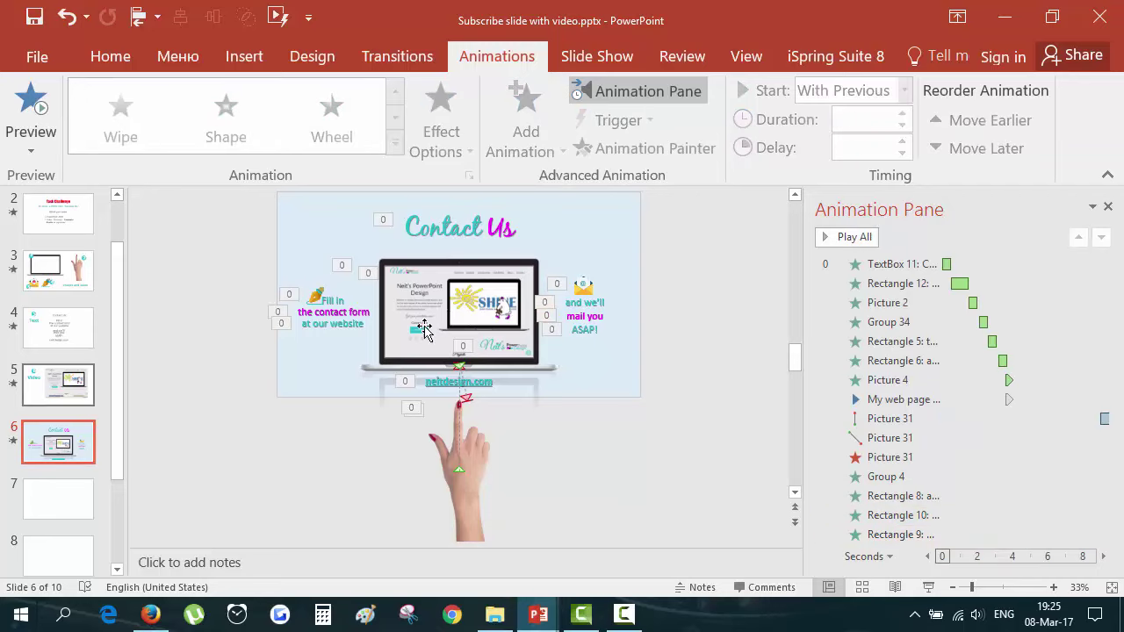
pyautogui.click(852, 239)
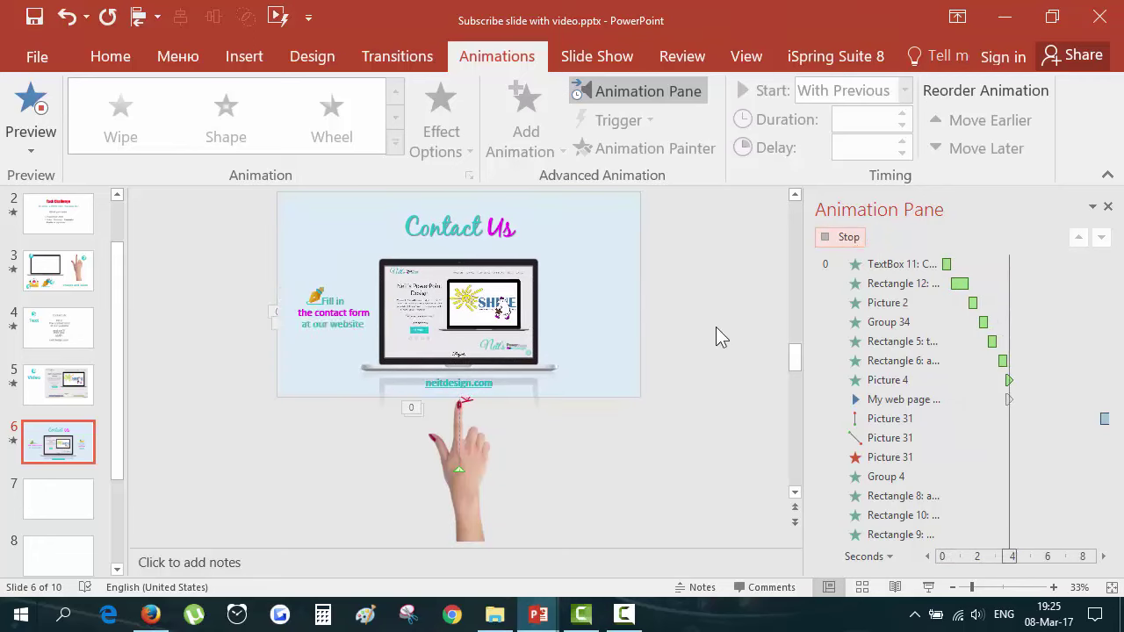
pyautogui.click(405, 296)
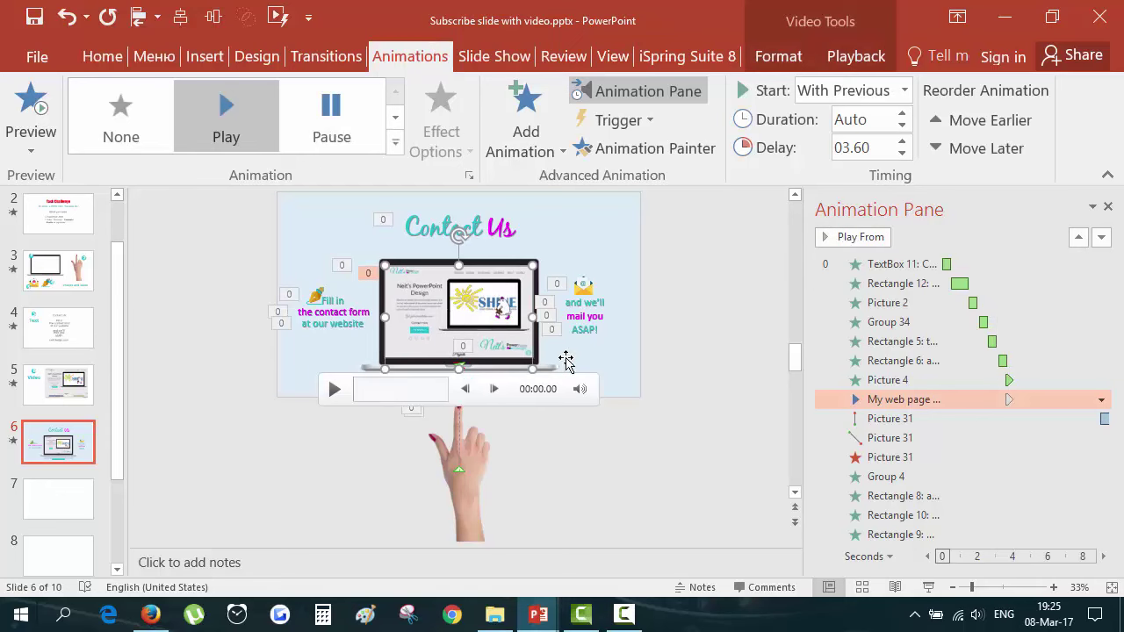
pyautogui.click(905, 361)
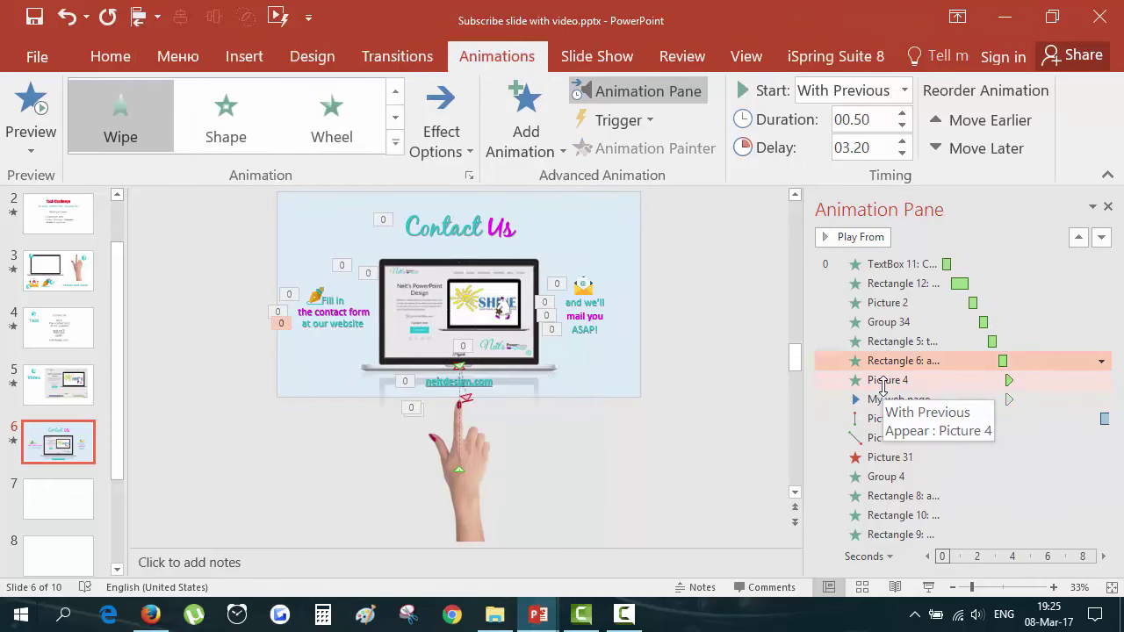
pyautogui.click(494, 304)
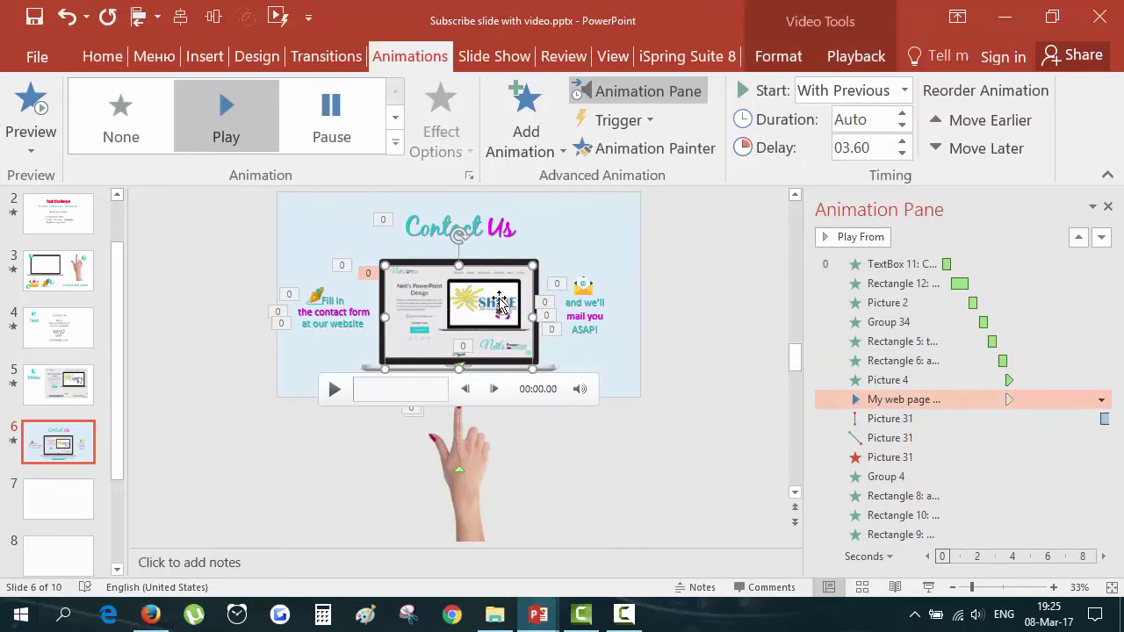
# Add a Split entrance to the laptop video, splitting vertically outward
pyautogui.click(526, 130)
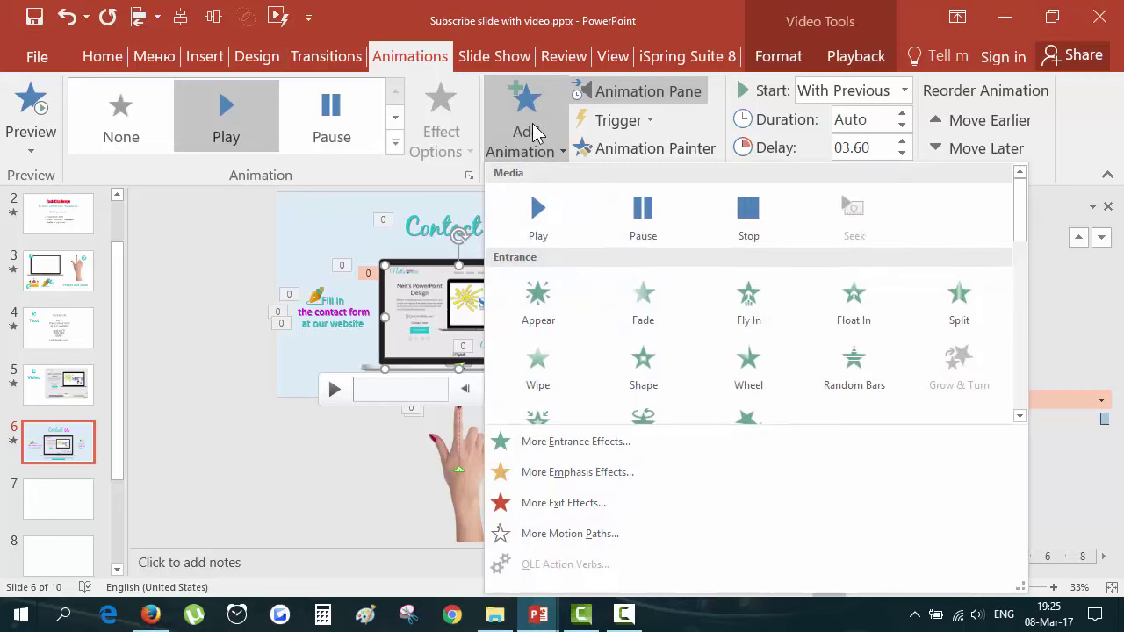
pyautogui.click(947, 311)
pyautogui.click(436, 136)
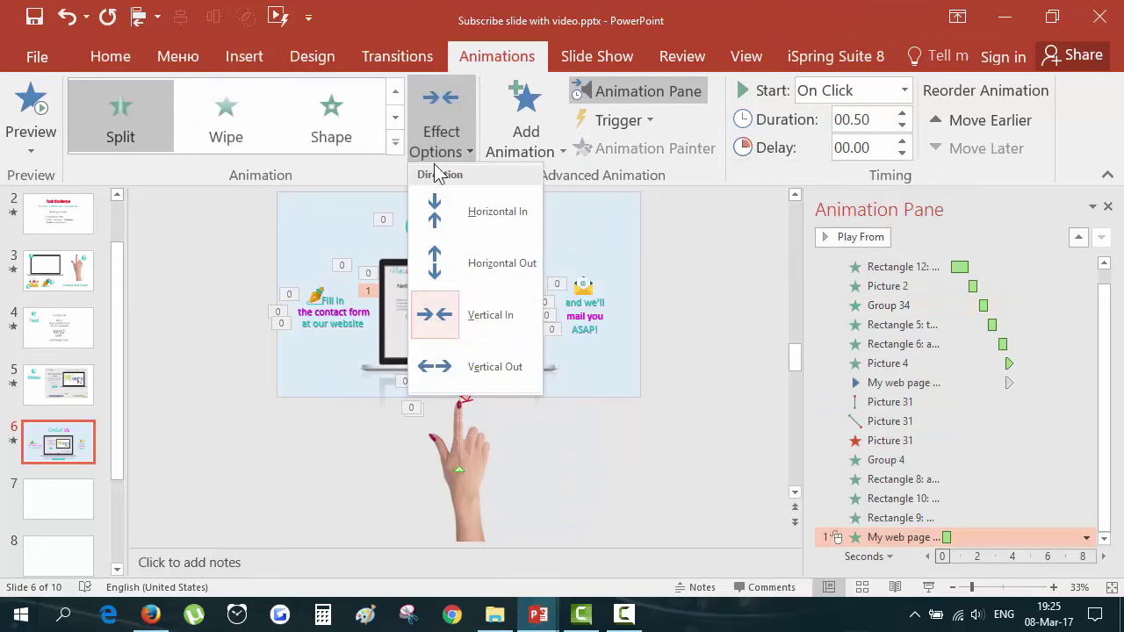
pyautogui.click(443, 367)
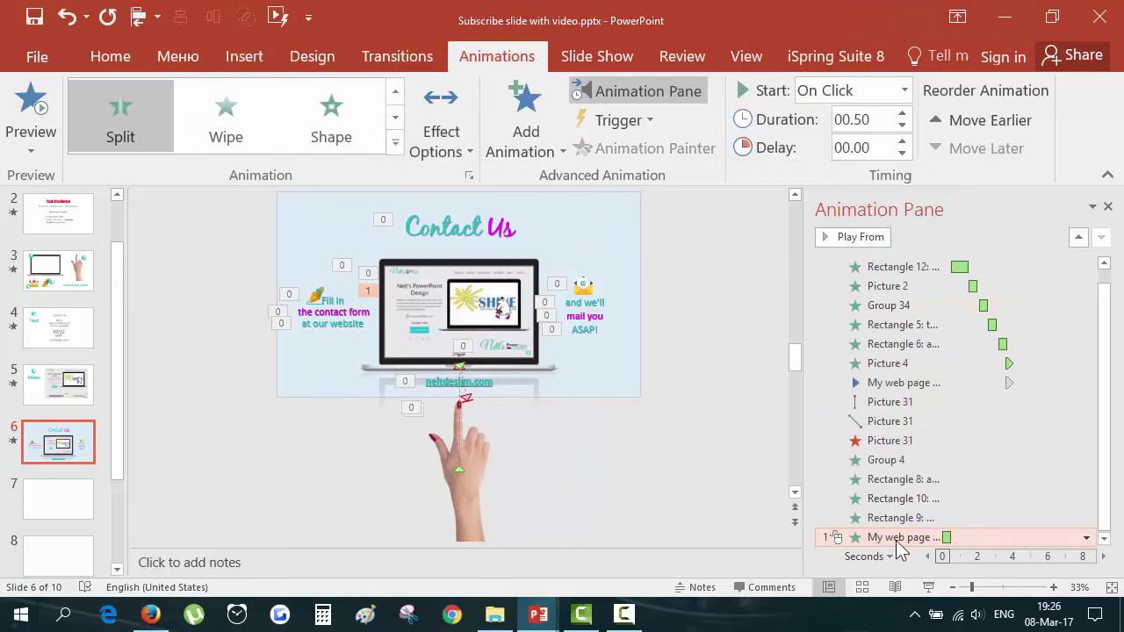
# Move the video's Split entrance above Picture 4, starting With Previous at 3.6 s
pyautogui.moveTo(898, 539); pyautogui.dragTo(905, 376)
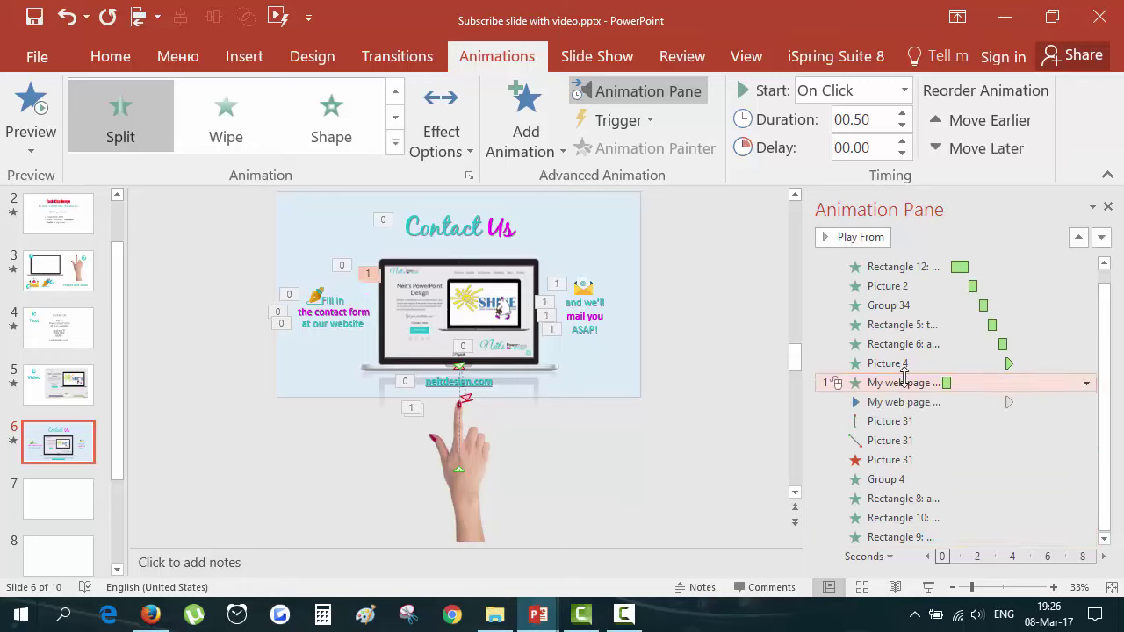
pyautogui.click(834, 91)
pyautogui.click(832, 131)
pyautogui.moveTo(947, 383); pyautogui.dragTo(1010, 387)
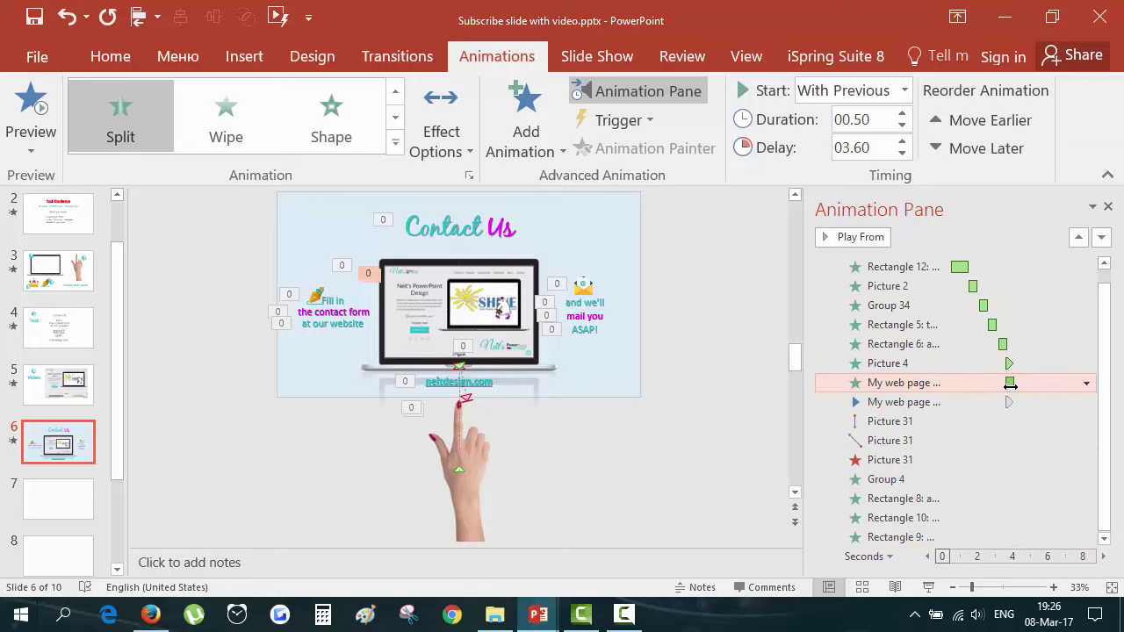
pyautogui.moveTo(910, 384); pyautogui.dragTo(908, 362)
pyautogui.moveTo(1002, 363)
pyautogui.mouseDown()
pyautogui.moveTo(1019, 383)
pyautogui.moveTo(1011, 401)
pyautogui.moveTo(1021, 400)
pyautogui.moveTo(1014, 382)
pyautogui.mouseUp()
# Start Picture 4's animation at 4.1 s and check the video's 04.20 play delay
pyautogui.click(1022, 383)
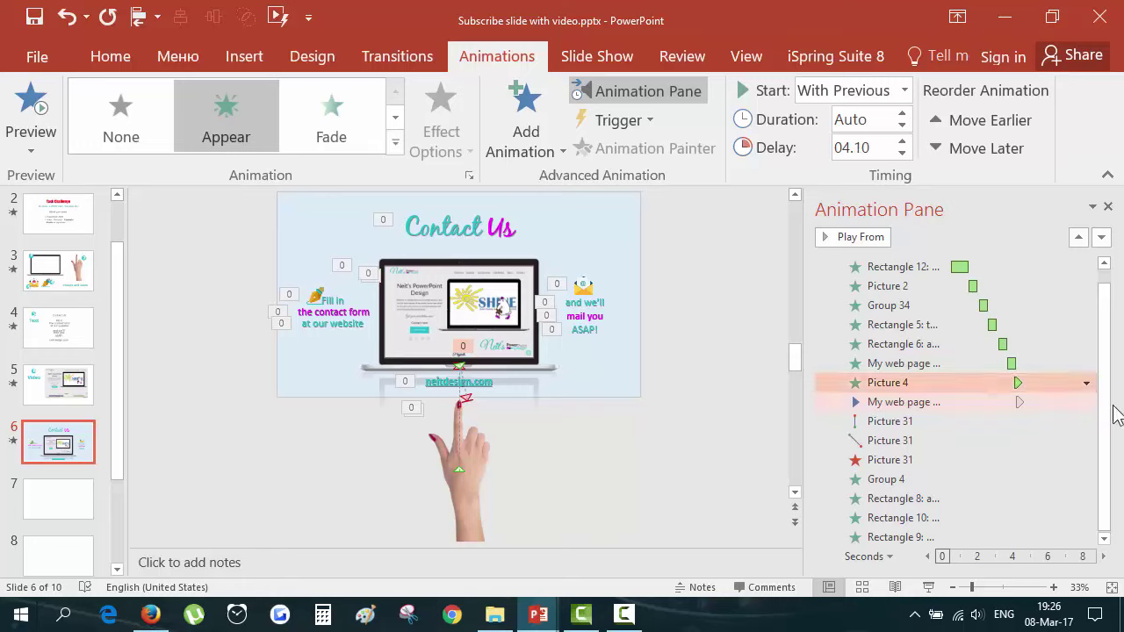
pyautogui.click(890, 402)
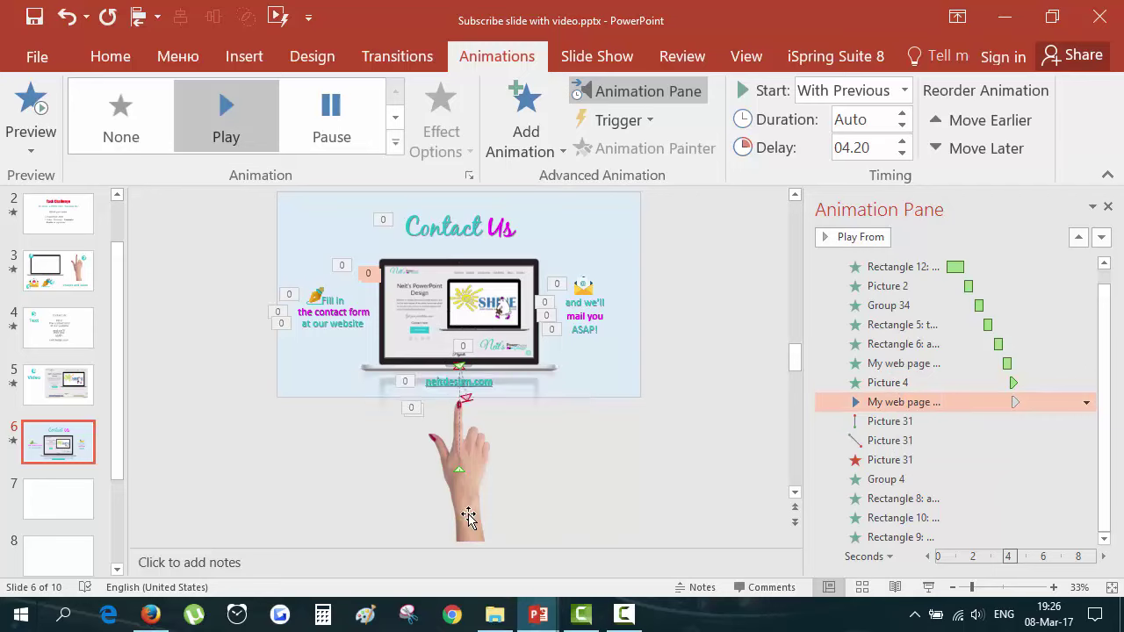
pyautogui.moveTo(452, 341)
pyautogui.moveTo(494, 318)
pyautogui.click(886, 155)
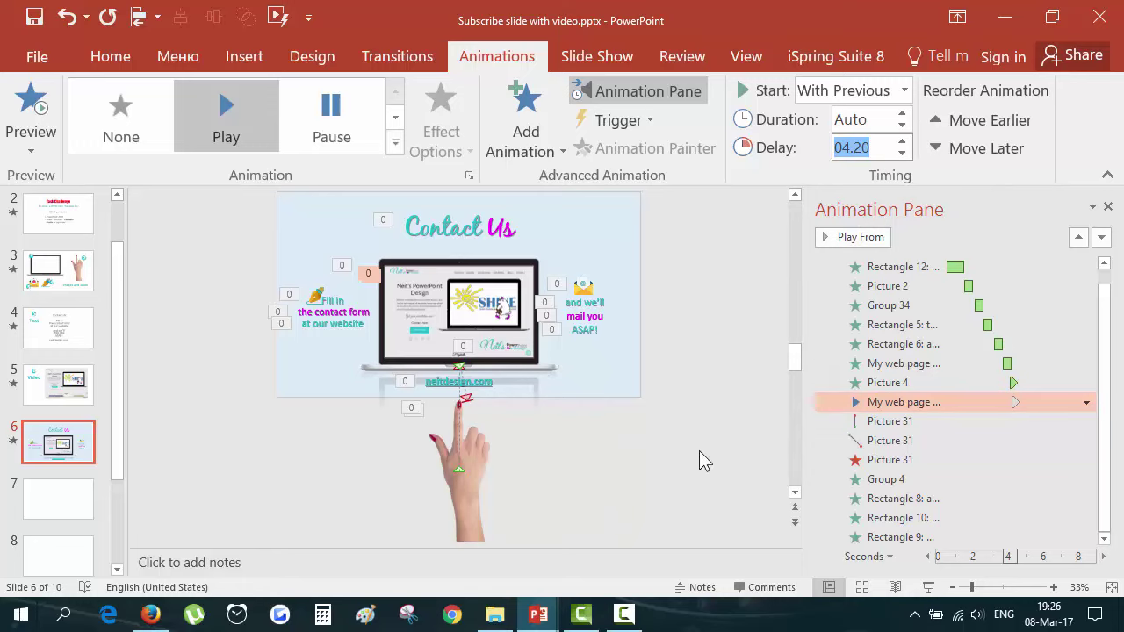
# Scrub the laptop video to about 9 s, where the contact form pops up
pyautogui.click(434, 356)
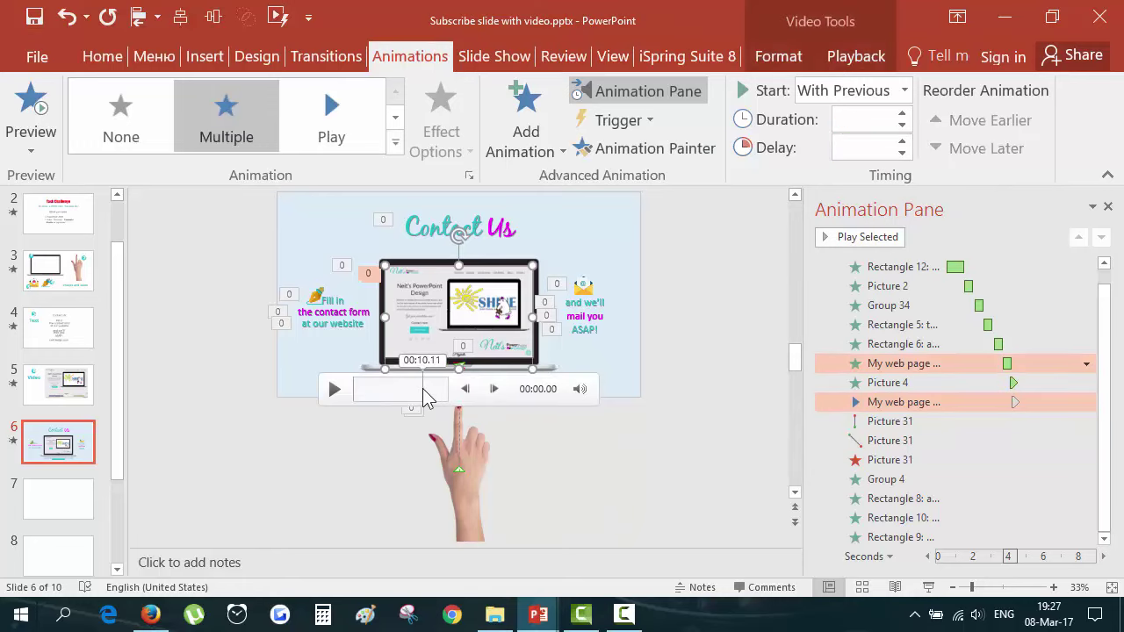
pyautogui.click(419, 397)
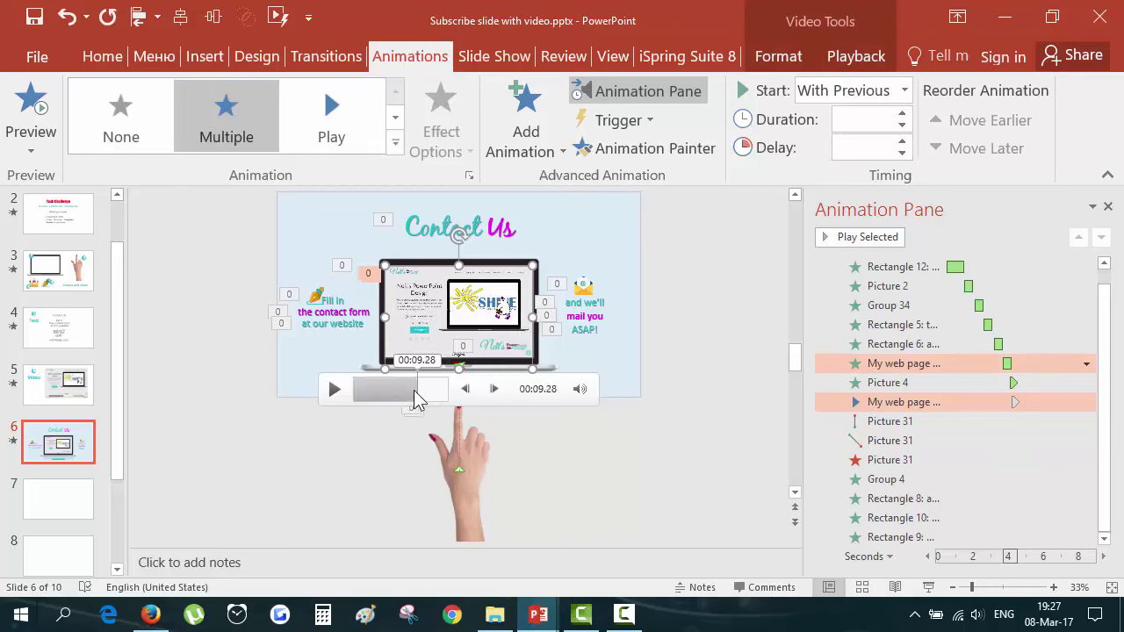
pyautogui.click(417, 397)
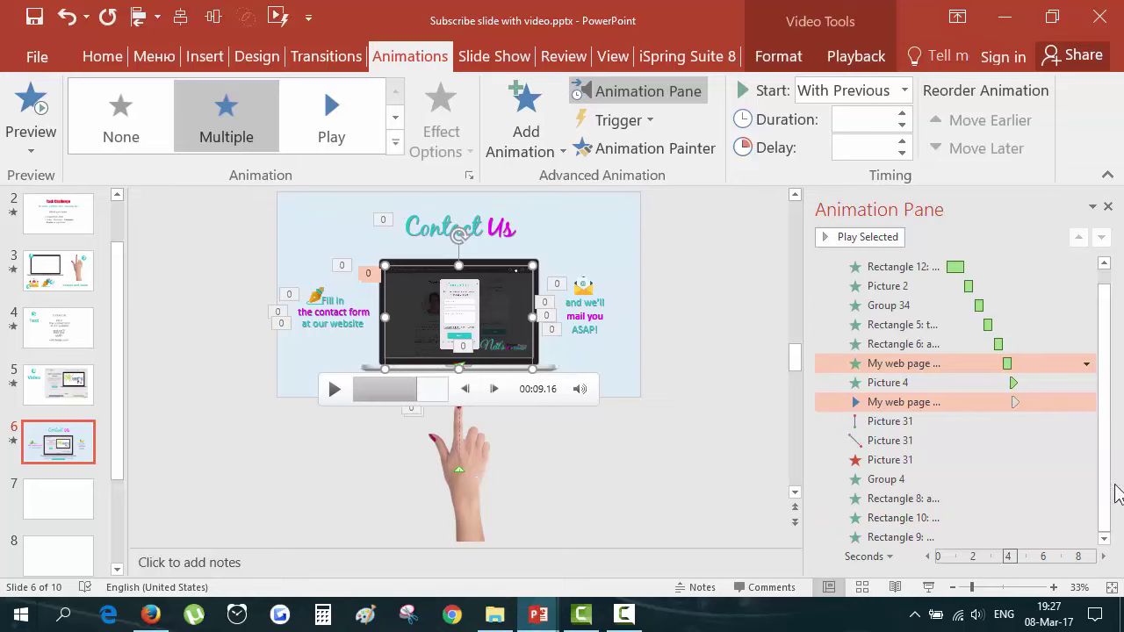
# Set the hand's first motion path delay to 13 seconds
pyautogui.click(447, 493)
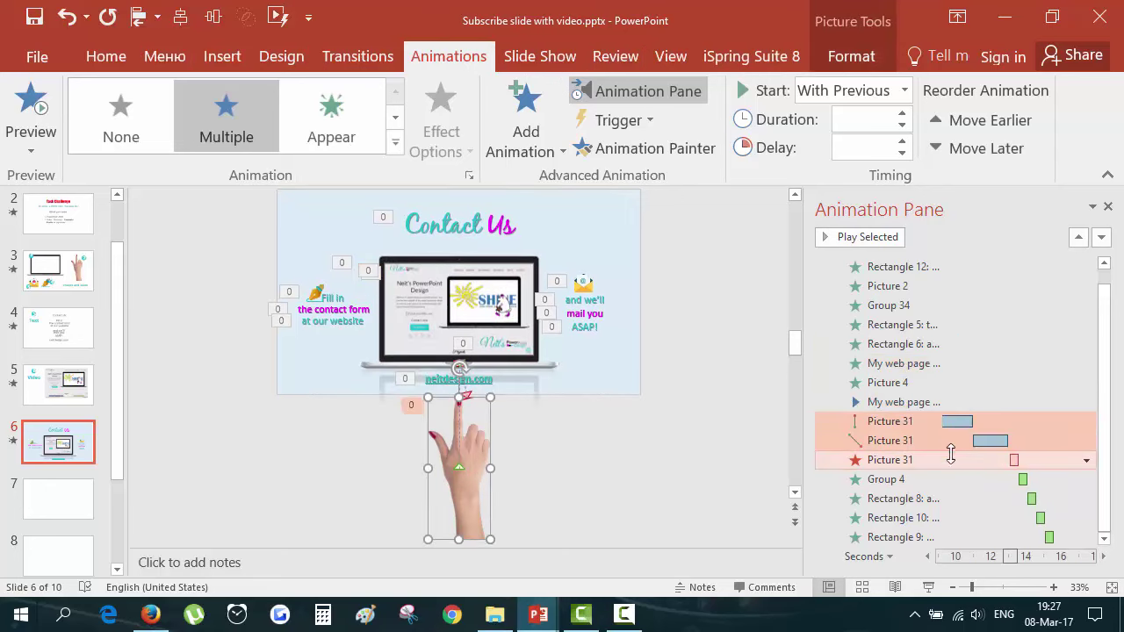
pyautogui.click(930, 424)
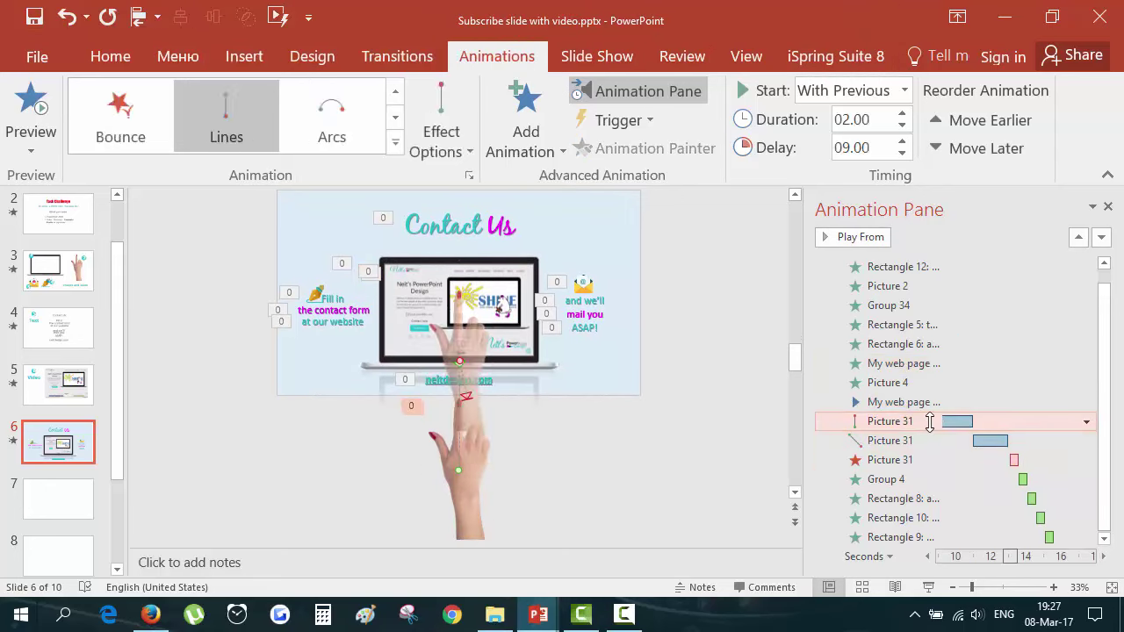
pyautogui.doubleClick(857, 149)
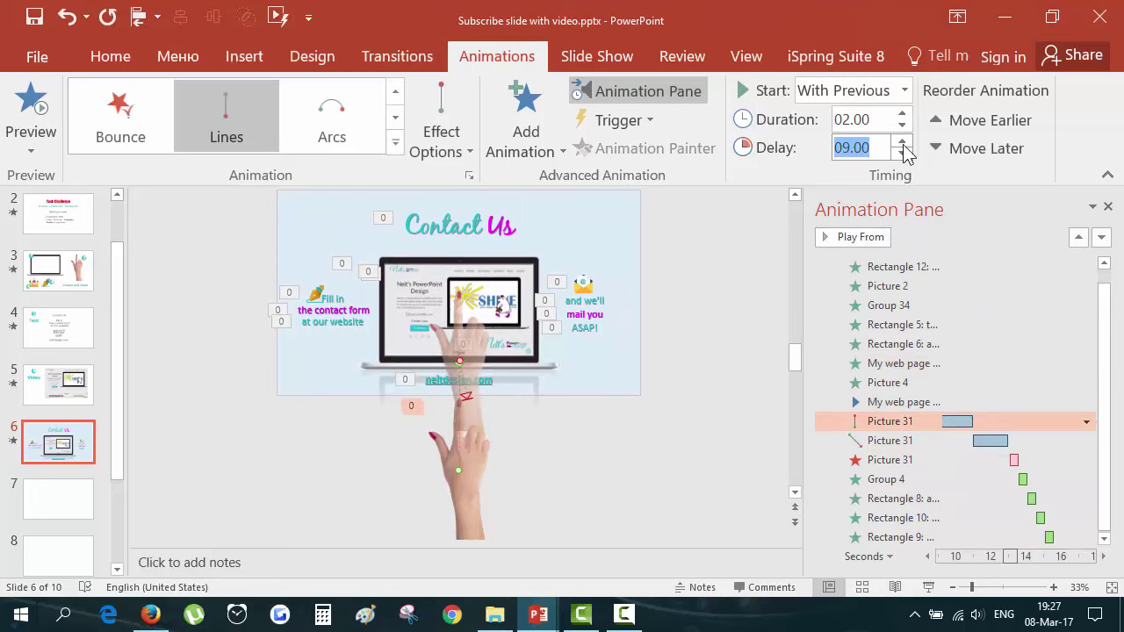
pyautogui.write('13')
pyautogui.press('Return')
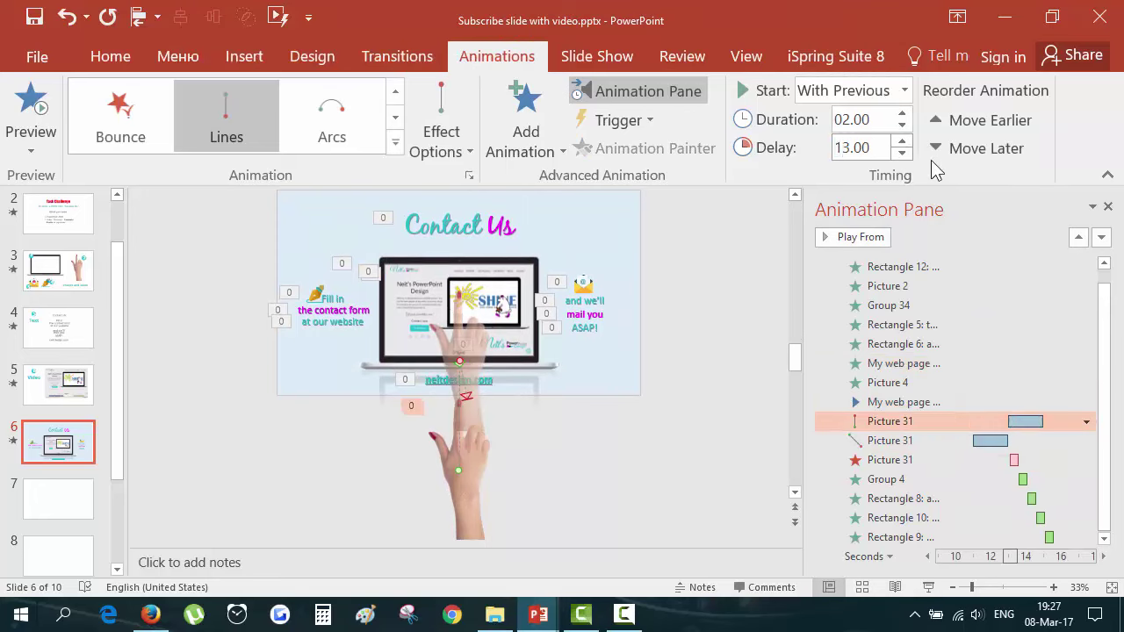
# Shift the hand's second path to 15.1 s, fade ~17 s, Group 4 17.7 s, Rectangles 8/10 18.8 s
pyautogui.moveTo(997, 440); pyautogui.dragTo(1072, 437)
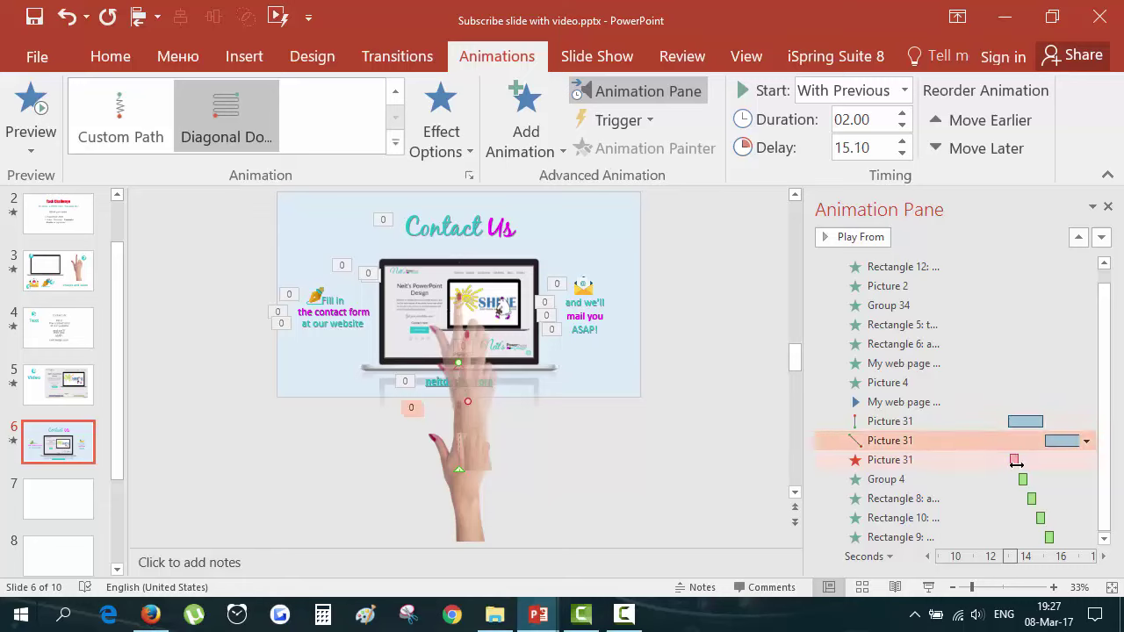
pyautogui.moveTo(1016, 460)
pyautogui.mouseDown()
pyautogui.moveTo(1079, 460)
pyautogui.moveTo(1024, 460)
pyautogui.mouseUp()
pyautogui.moveTo(961, 479); pyautogui.dragTo(1034, 479)
pyautogui.moveTo(970, 499); pyautogui.dragTo(1045, 497)
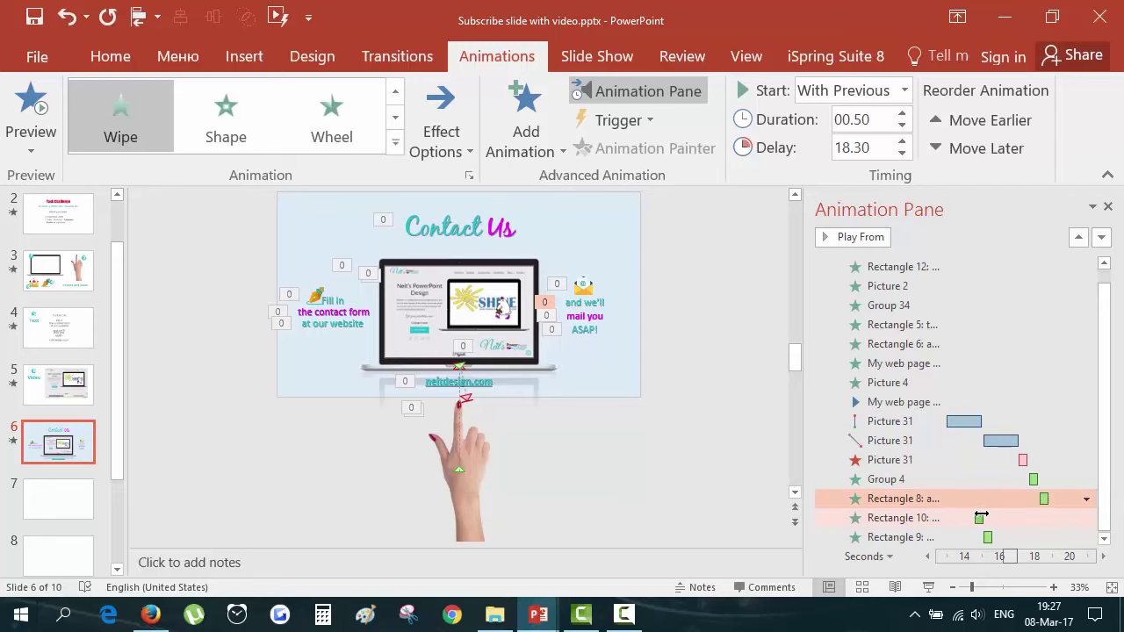
pyautogui.moveTo(981, 517); pyautogui.dragTo(1064, 537)
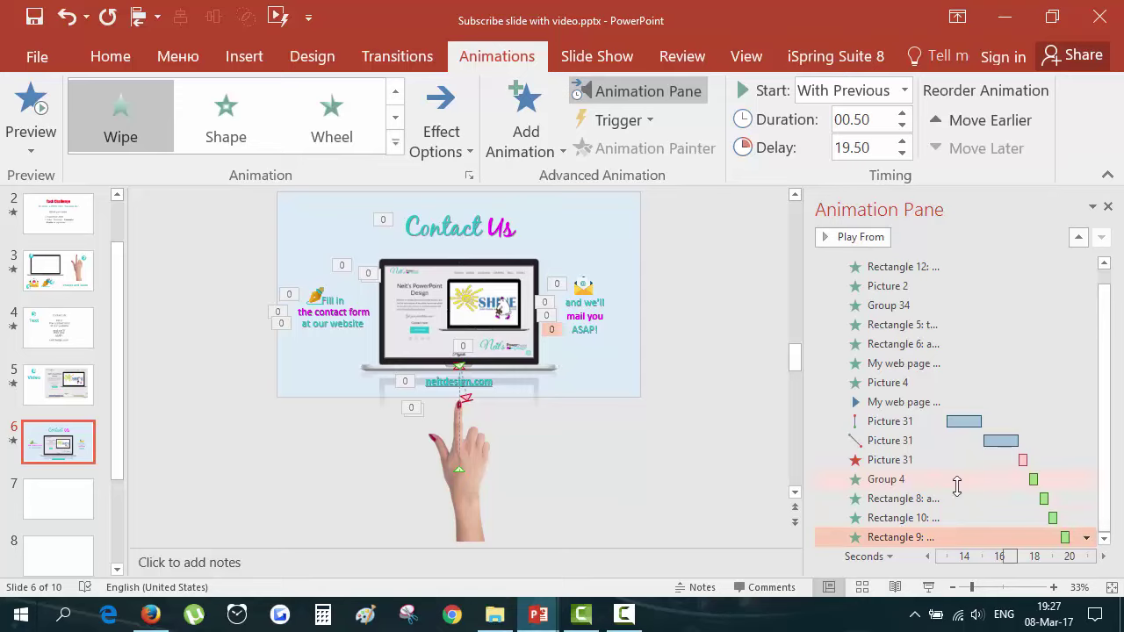
pyautogui.click(845, 237)
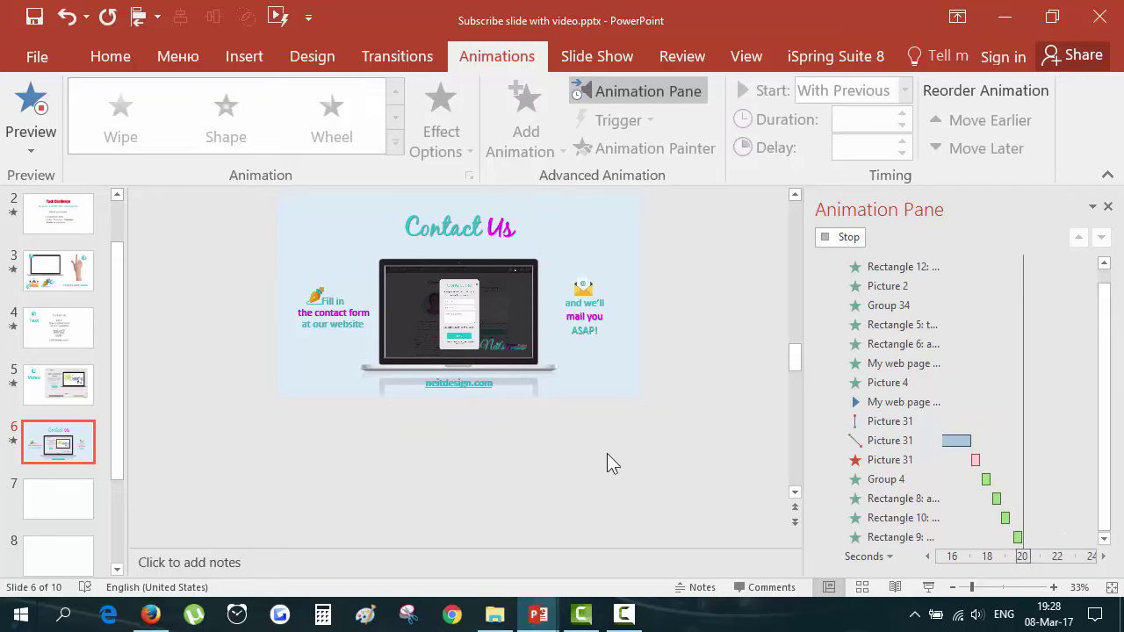
# Run slide 6 full screen from the current slide, then end the show
pyautogui.click(618, 60)
pyautogui.click(122, 114)
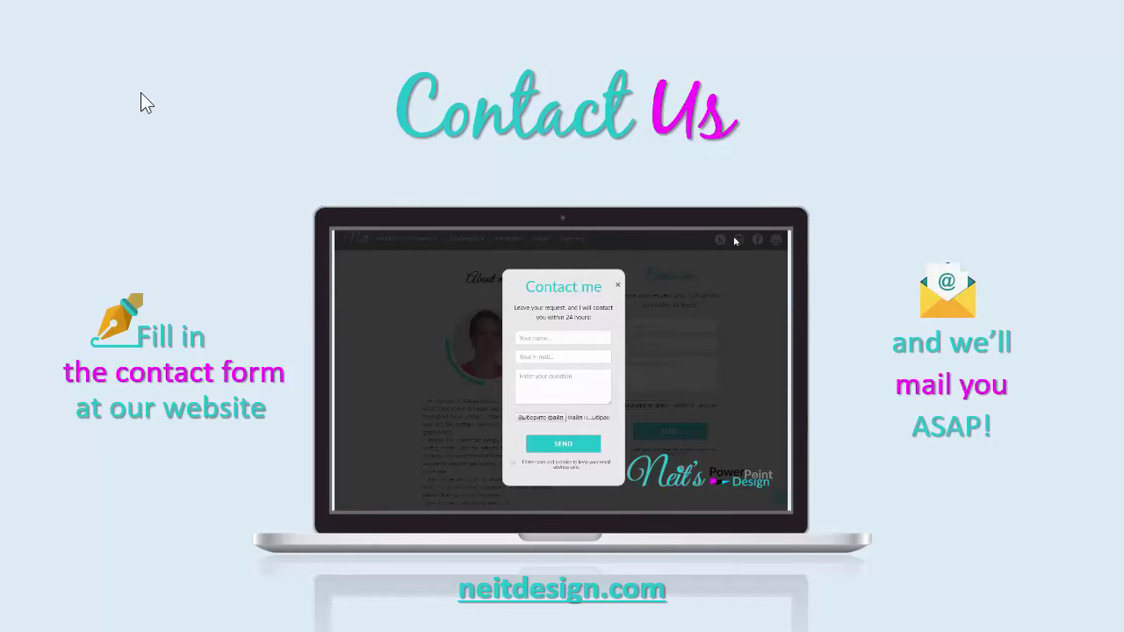
pyautogui.rightClick(140, 92)
pyautogui.click(231, 343)
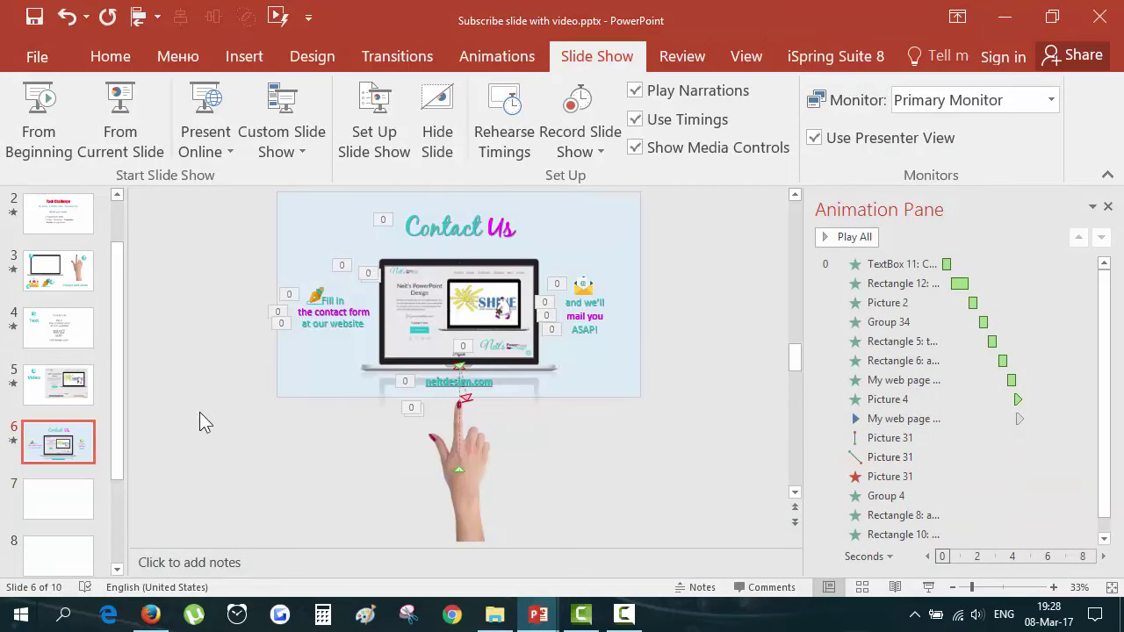
# Shorten the duration of the hand's first motion path
pyautogui.click(890, 438)
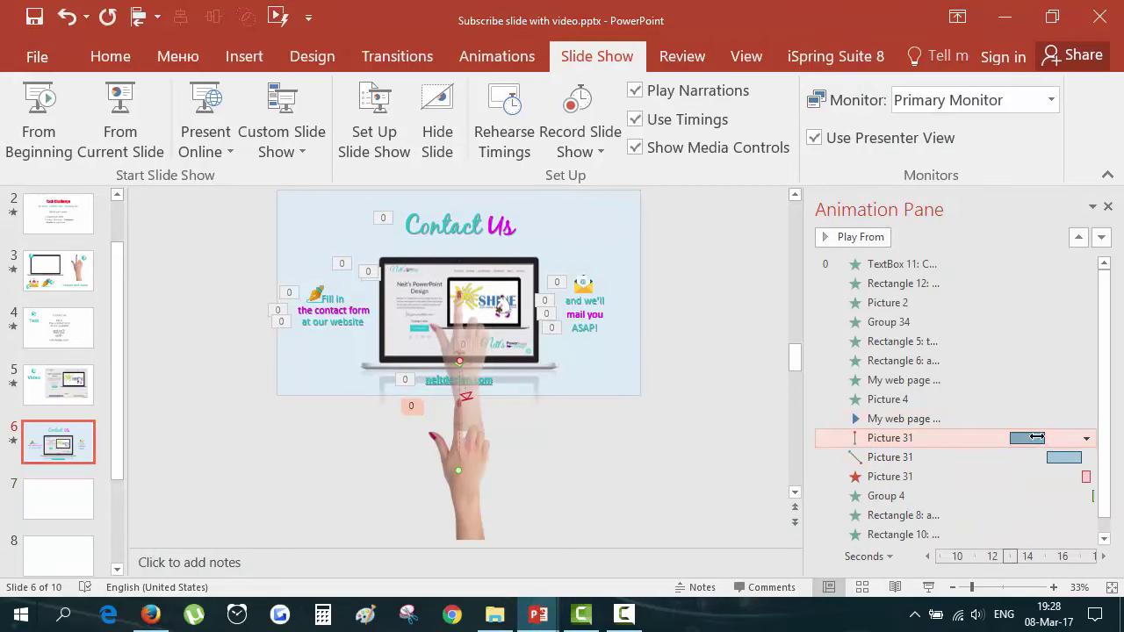
pyautogui.click(497, 55)
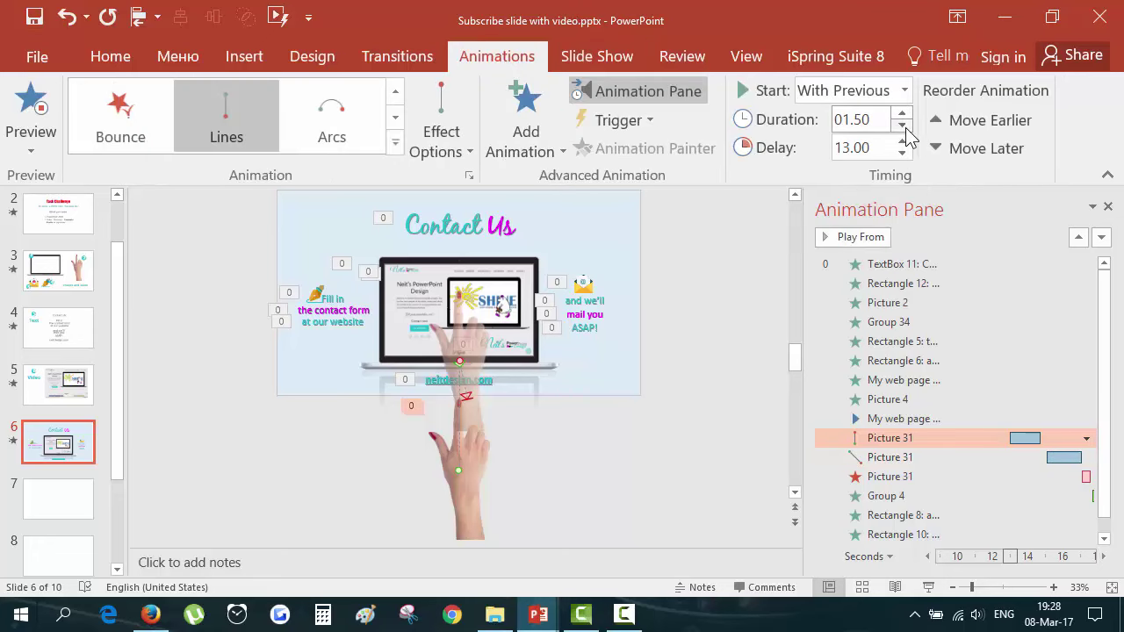
pyautogui.click(1061, 459)
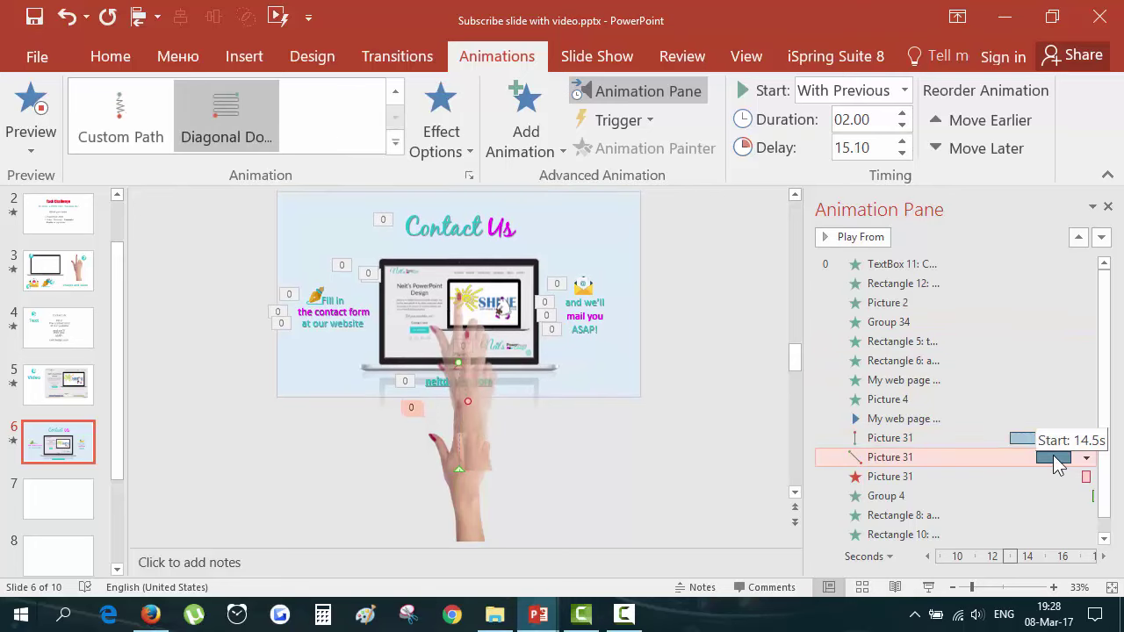
pyautogui.click(1019, 436)
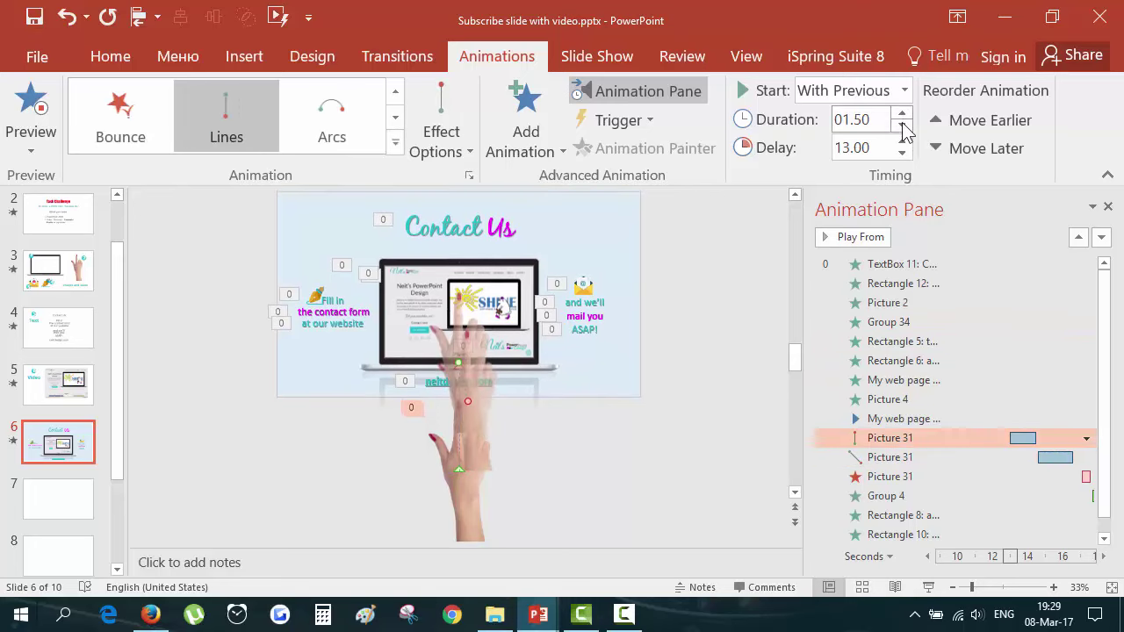
pyautogui.click(902, 126)
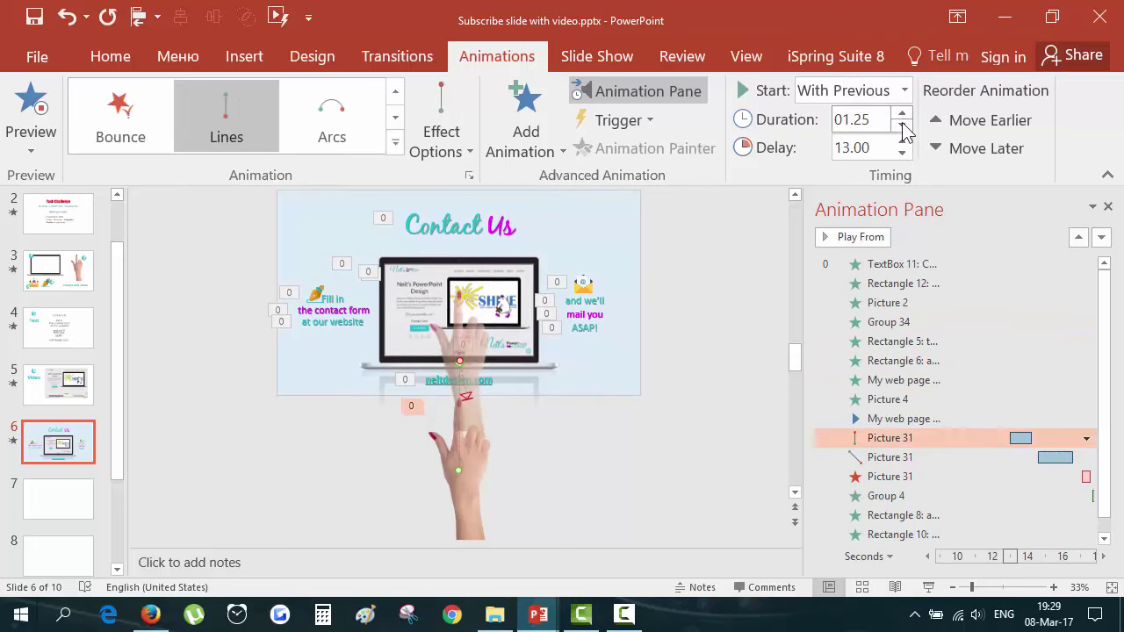
# Make the hand's second motion path start earlier and run shorter
pyautogui.click(1056, 457)
pyautogui.moveTo(1057, 458); pyautogui.dragTo(1011, 536)
pyautogui.scroll(-1, 1111, 492)
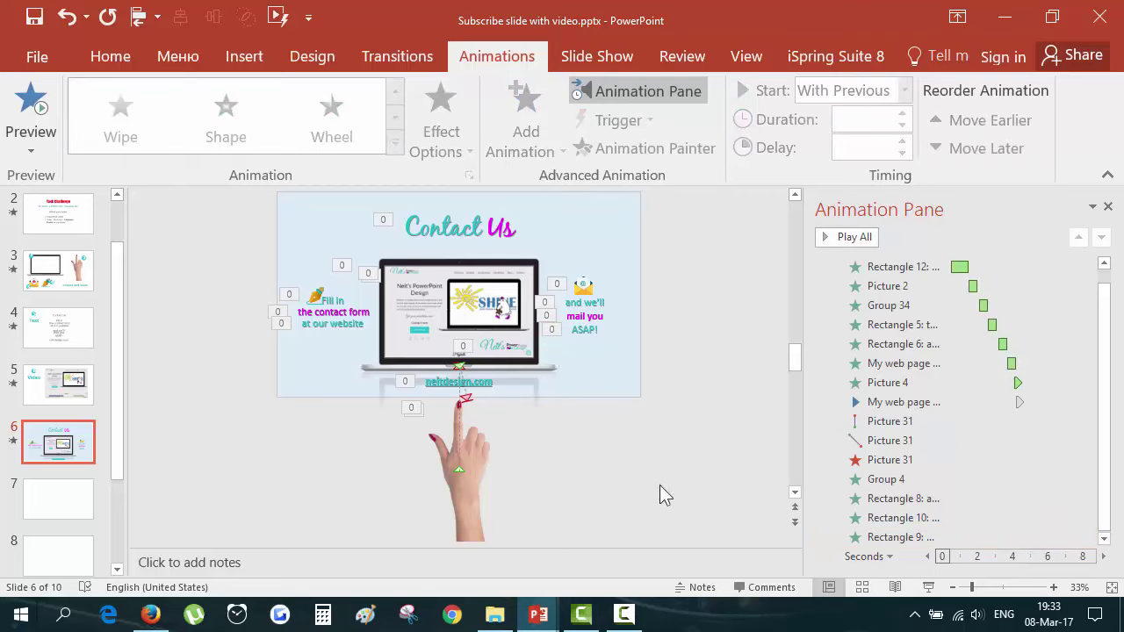
# Bring up the Slide Show tab's start options for the Contact Us slide
pyautogui.click(592, 55)
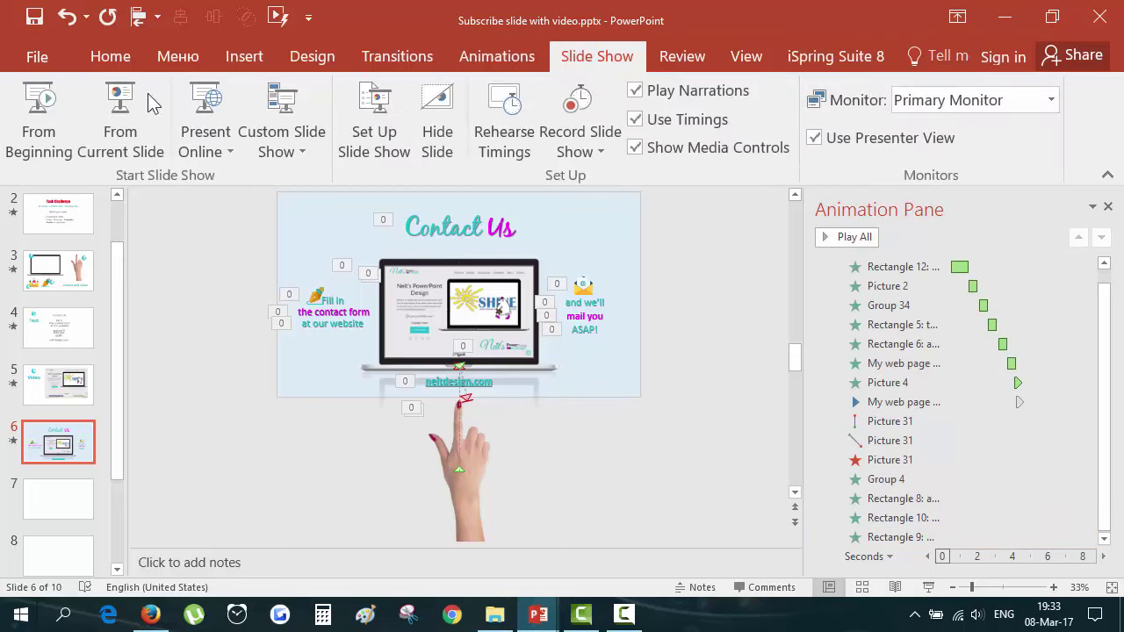